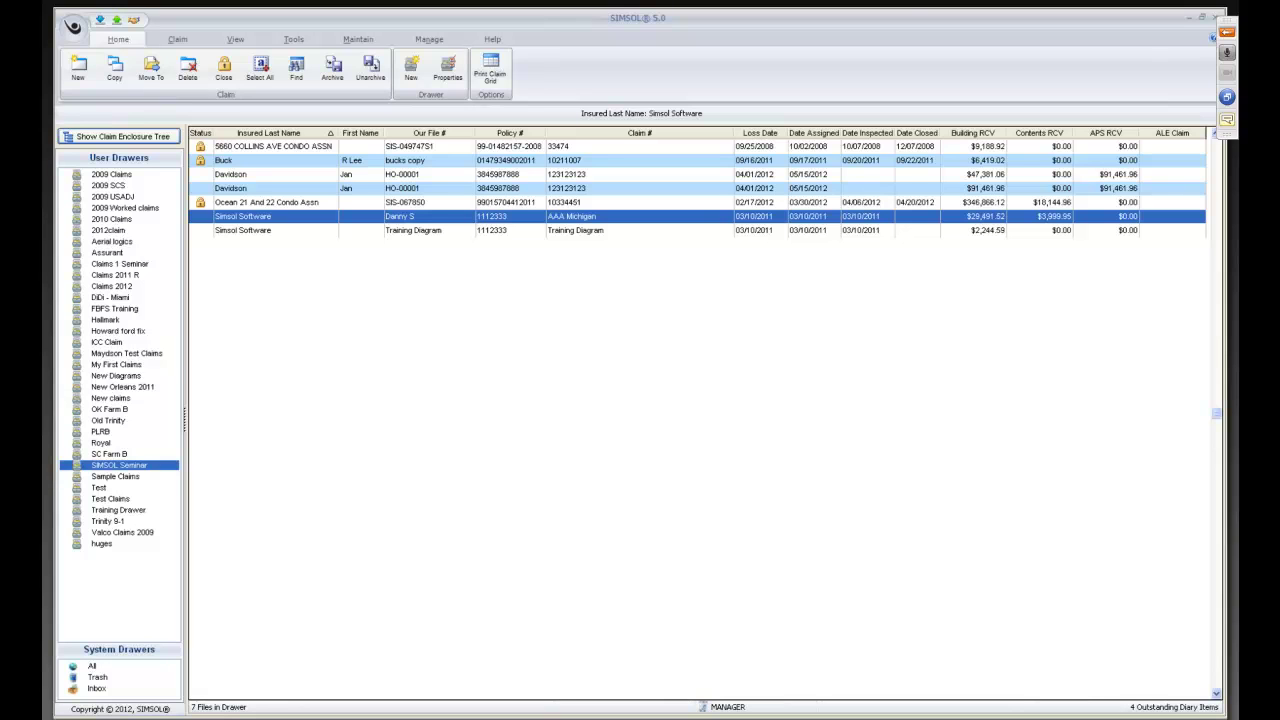
# Step: Open the Simsol Software claim with carrier AAA Michigan and create a new diagram in a maximized sketch window
pyautogui.doubleClick(263, 222)
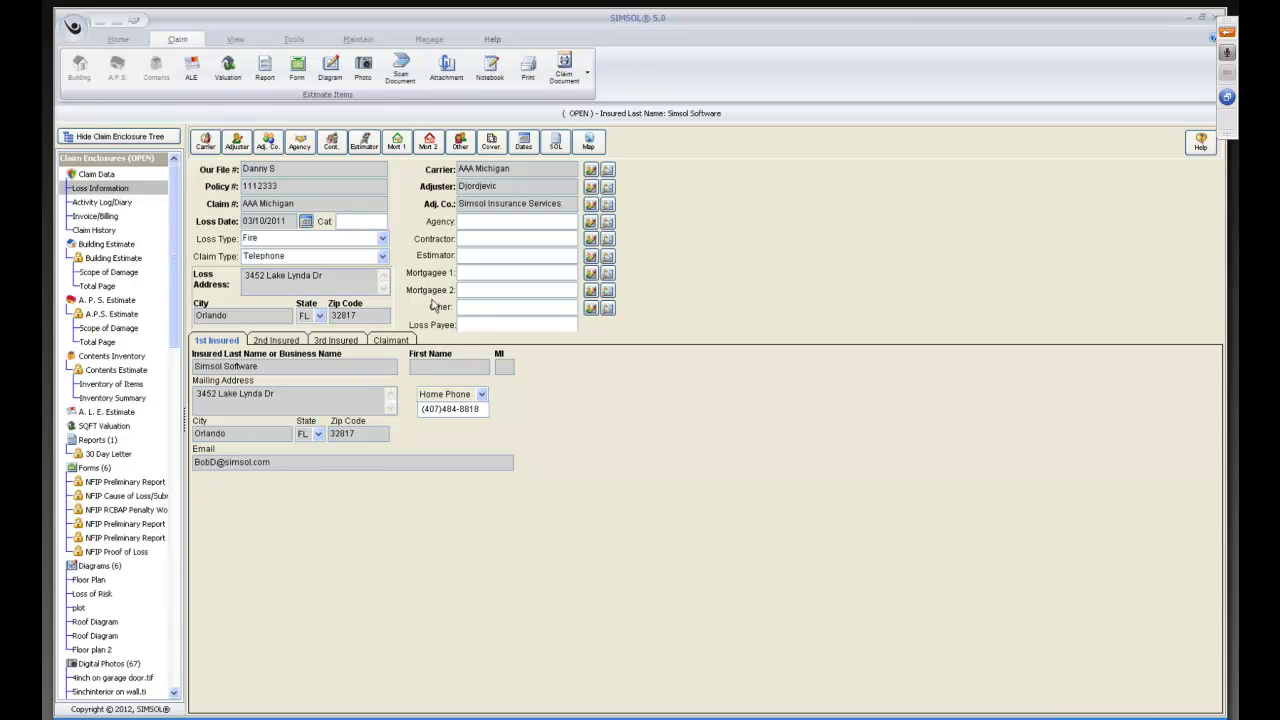
pyautogui.click(329, 70)
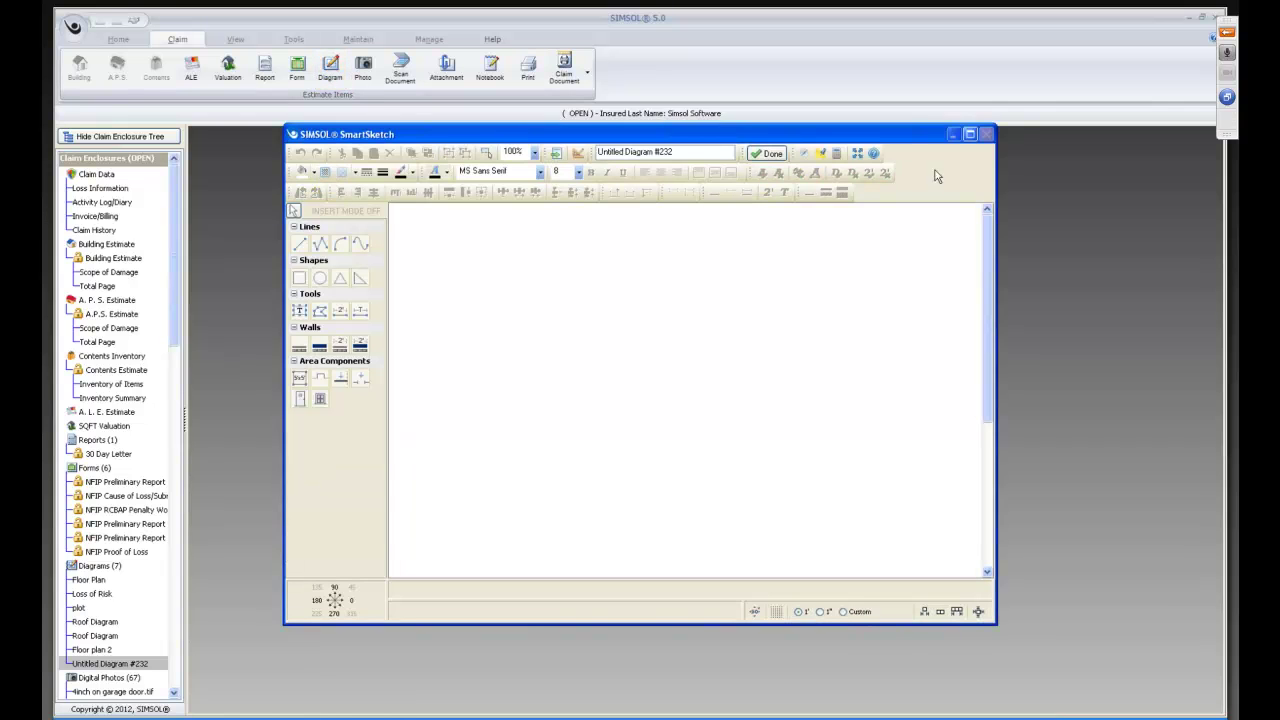
pyautogui.click(970, 136)
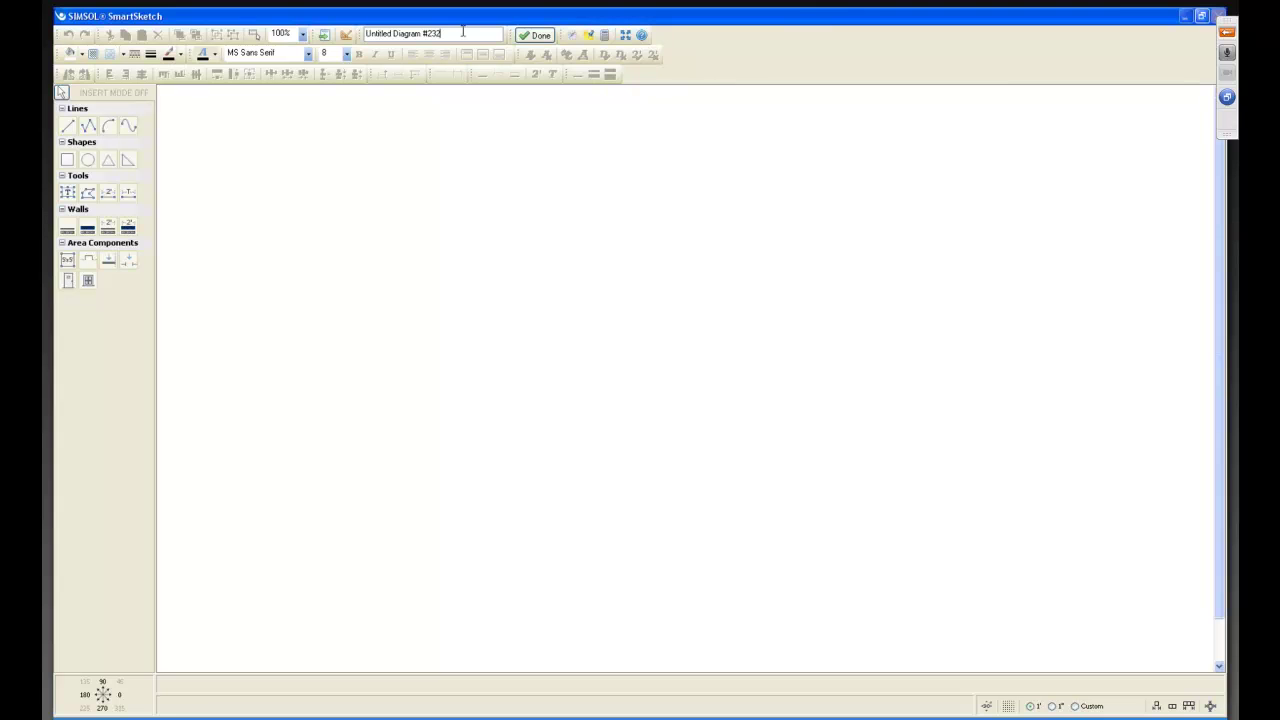
# Step: Rename the untitled diagram as Plot 1
pyautogui.press('BackSpace')
pyautogui.press('BackSpace')
pyautogui.press('BackSpace')
pyautogui.press('BackSpace')
pyautogui.press('BackSpace')
pyautogui.press('BackSpace')
pyautogui.press('BackSpace')
pyautogui.press('BackSpace')
pyautogui.press('BackSpace')
pyautogui.press('BackSpace')
pyautogui.press('BackSpace')
pyautogui.press('BackSpace')
pyautogui.press('BackSpace')
pyautogui.press('BackSpace')
pyautogui.press('BackSpace')
pyautogui.press('BackSpace')
pyautogui.press('BackSpace')
pyautogui.press('BackSpace')
pyautogui.press('BackSpace')
pyautogui.press('BackSpace')
pyautogui.press('BackSpace')
pyautogui.write('Plot 1')
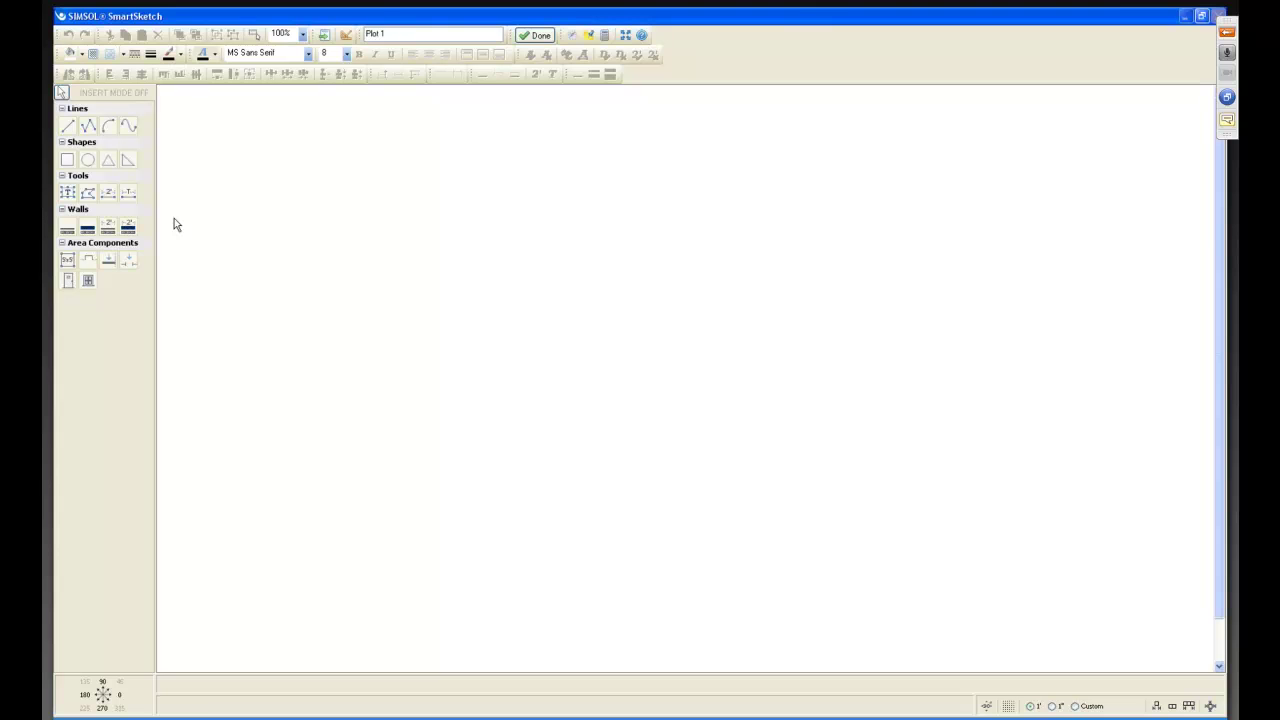
pyautogui.click(66, 161)
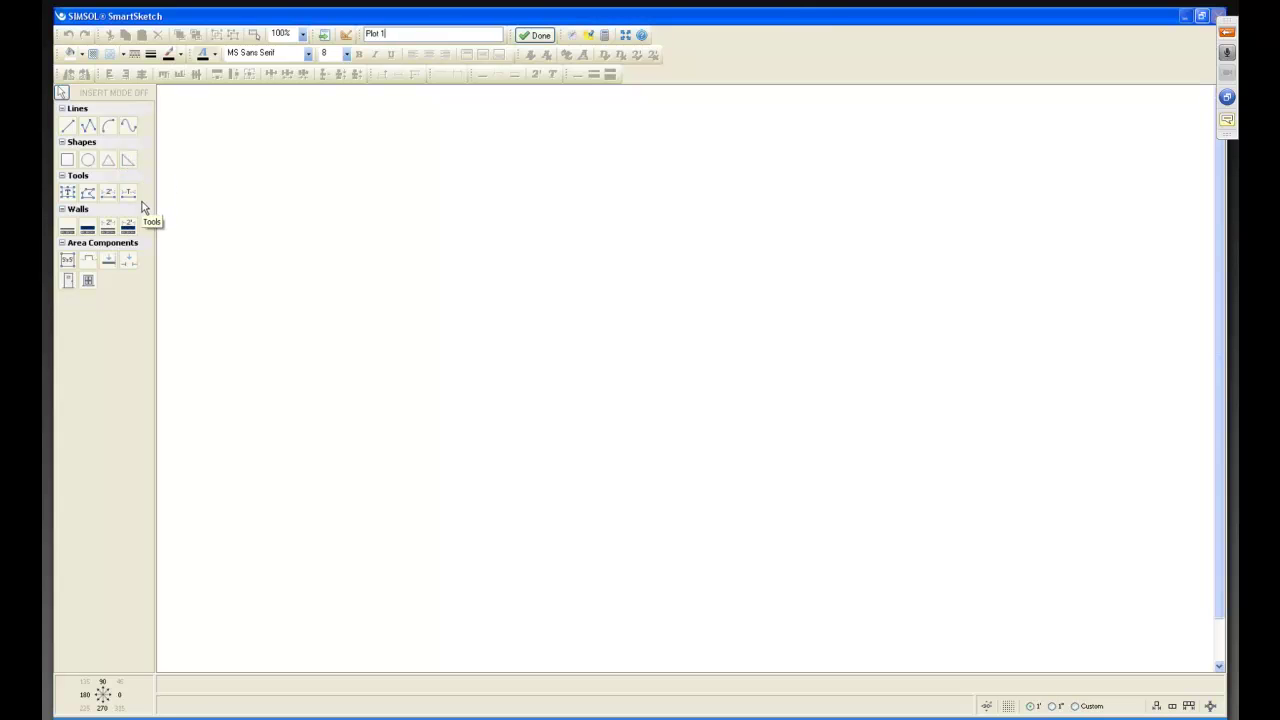
pyautogui.click(67, 195)
pyautogui.click(191, 114)
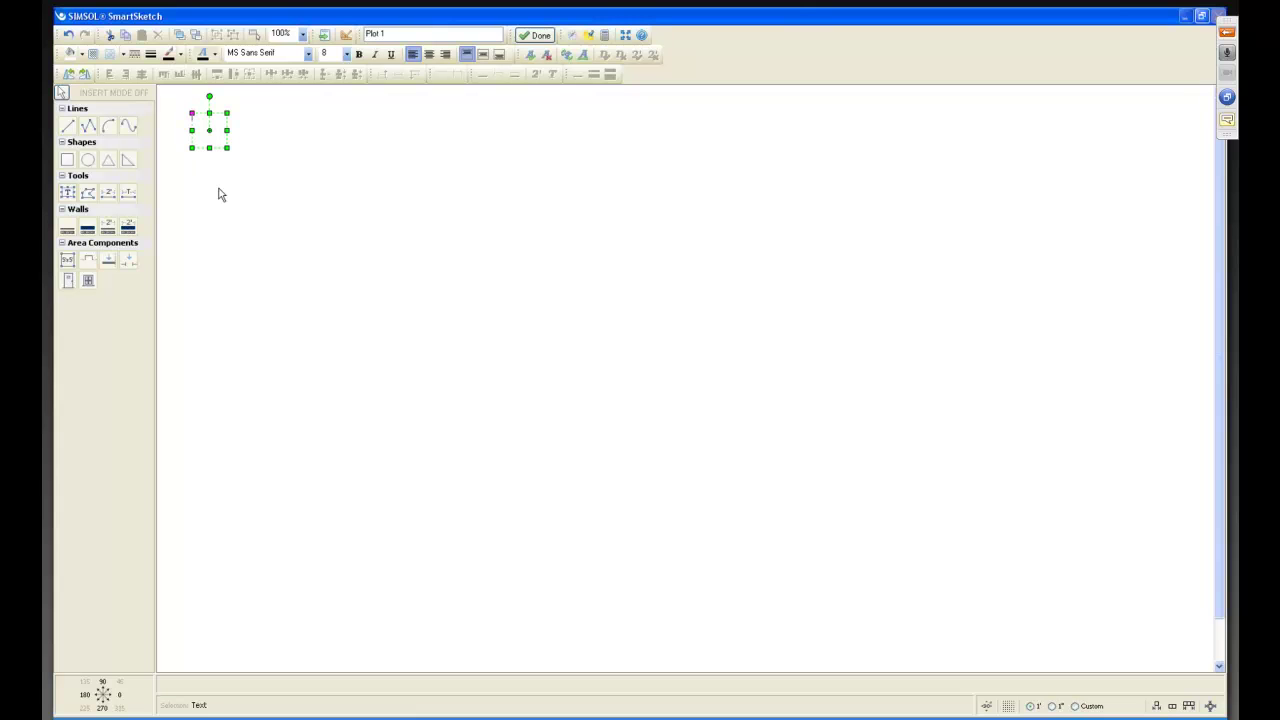
pyautogui.click(70, 36)
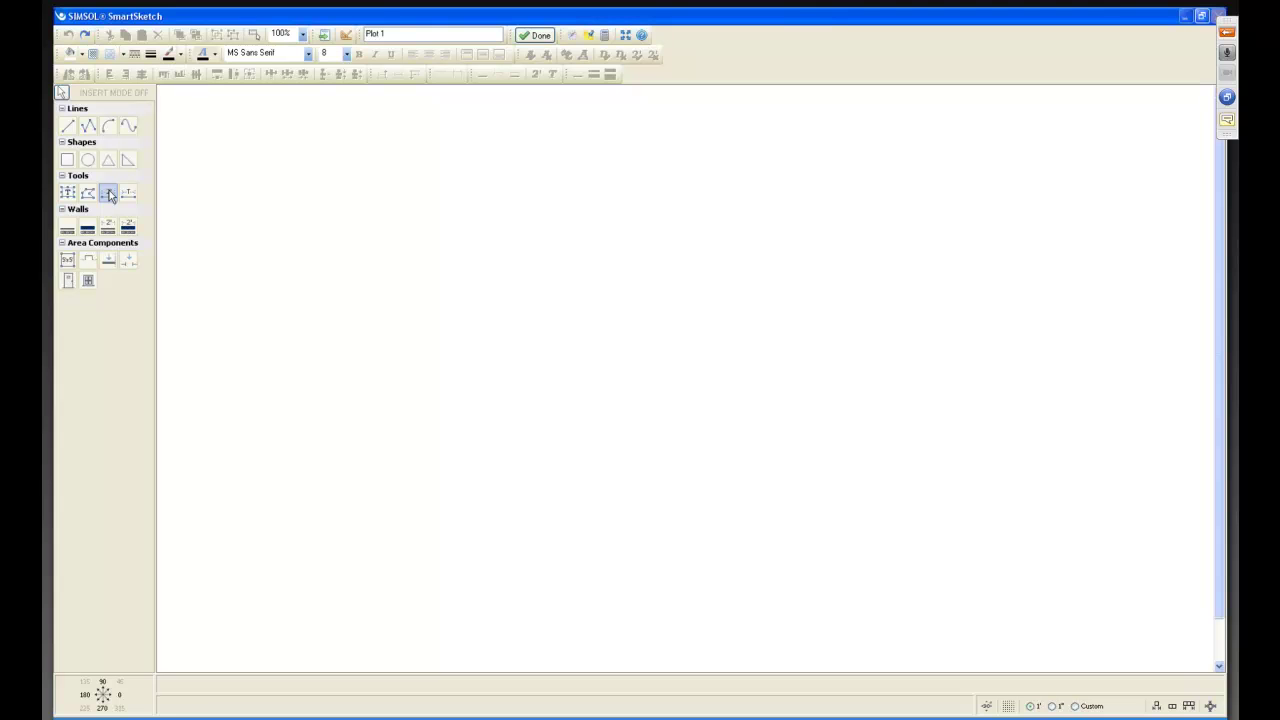
pyautogui.click(138, 233)
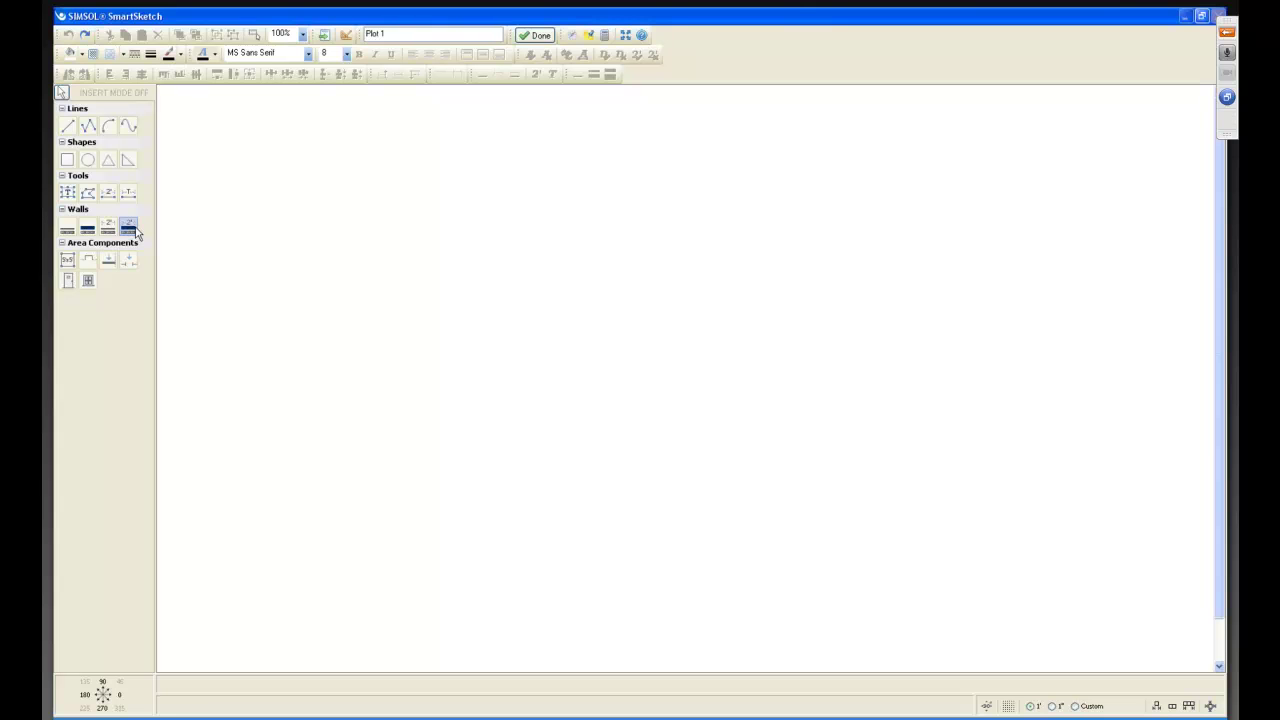
# Step: Draw a free area about 11'2" by 10'0" near the page's upper-left corner and choose Bedroom 1 as its name
pyautogui.click(67, 262)
pyautogui.moveTo(231, 192); pyautogui.dragTo(309, 262)
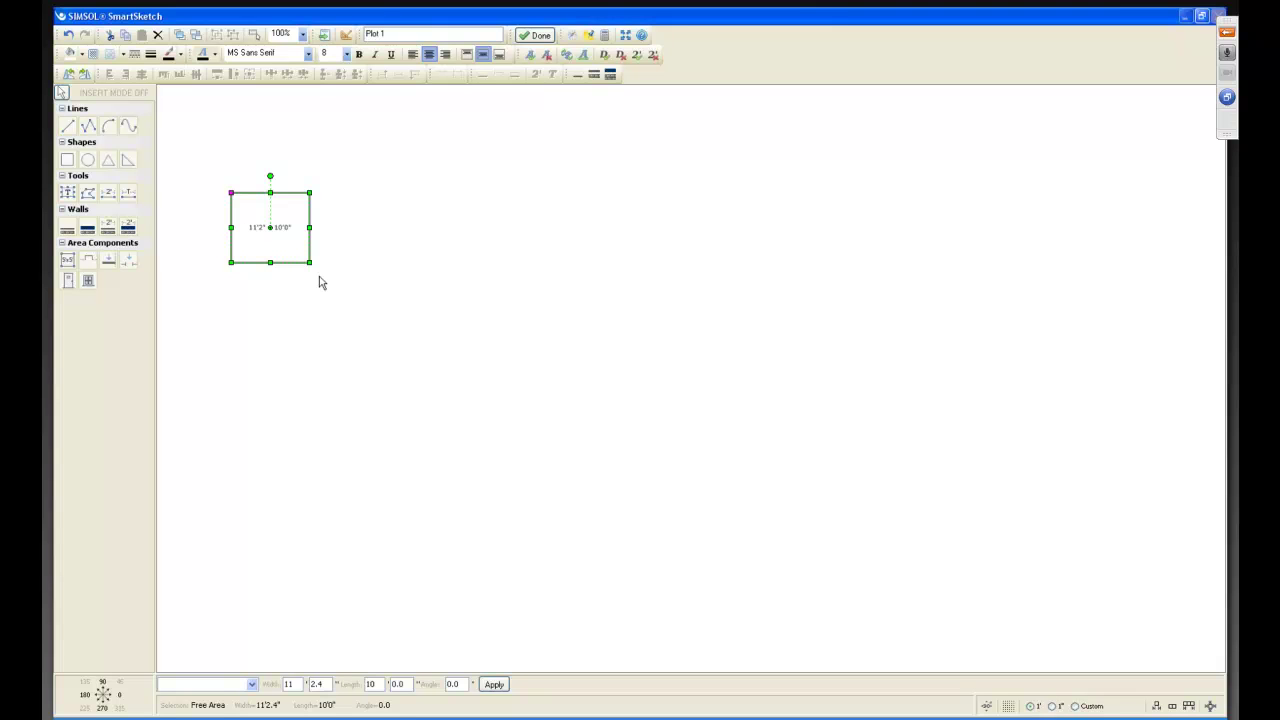
pyautogui.click(252, 685)
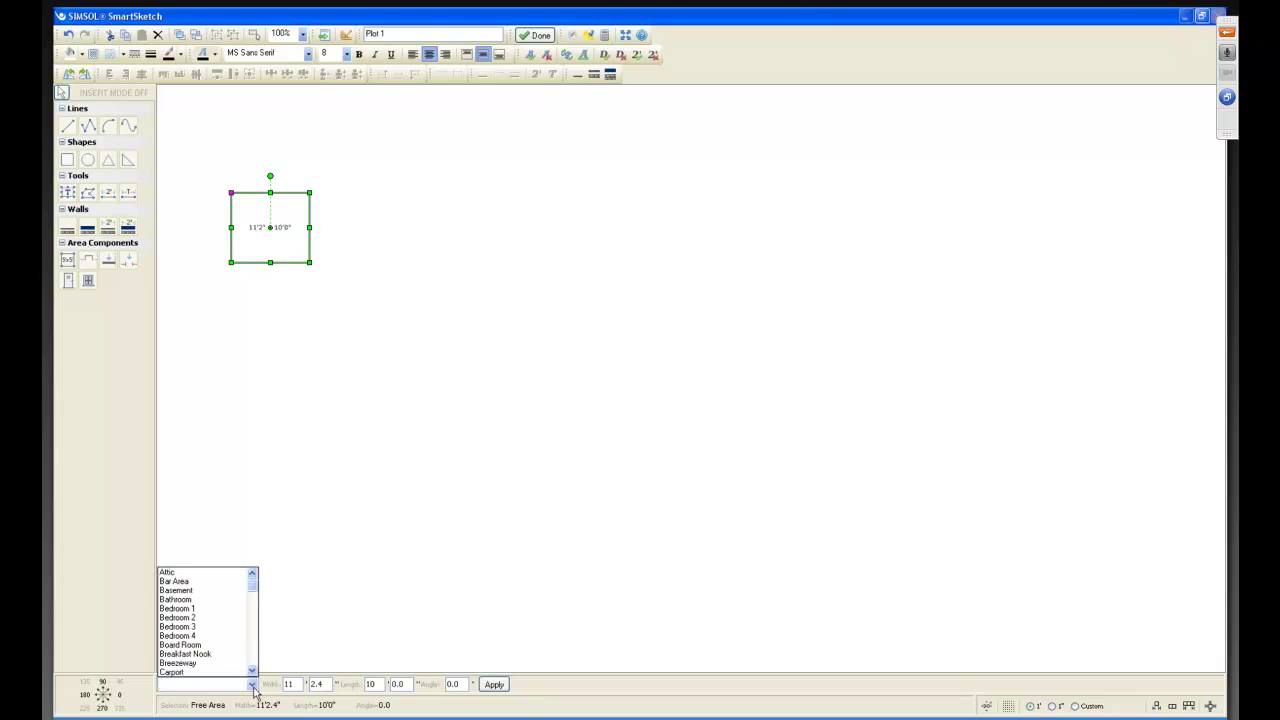
pyautogui.click(208, 616)
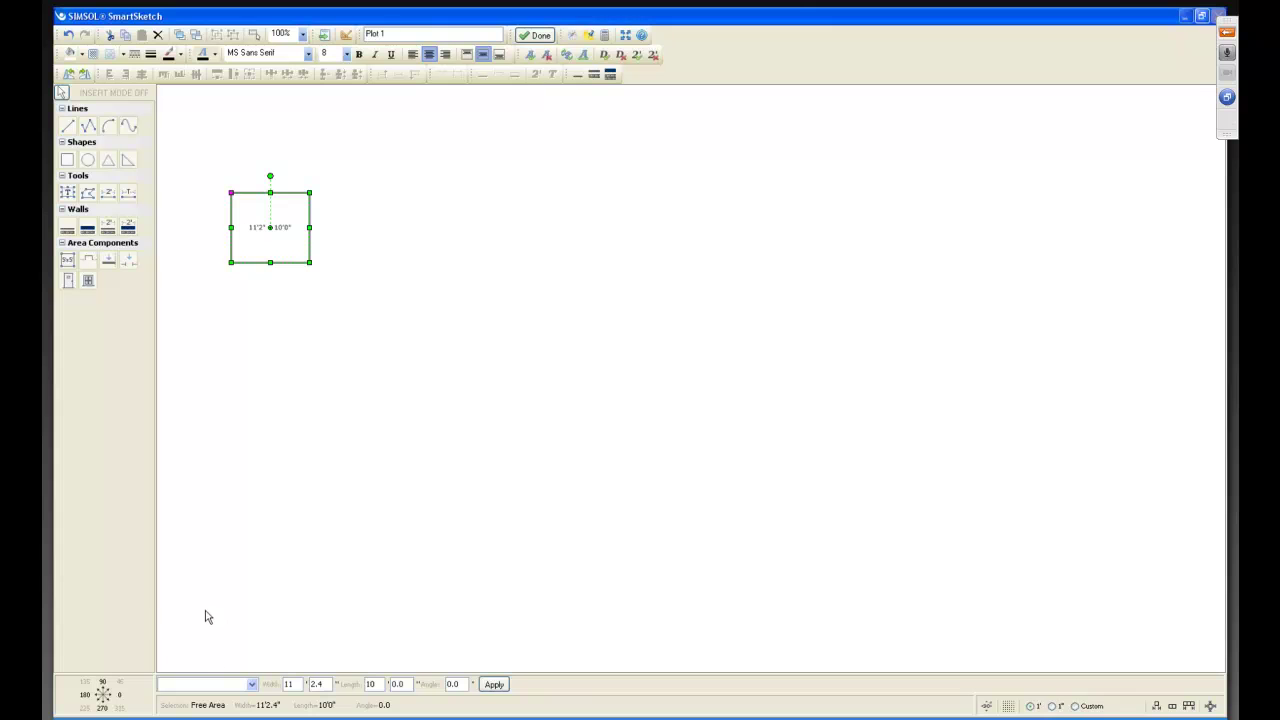
pyautogui.click(245, 686)
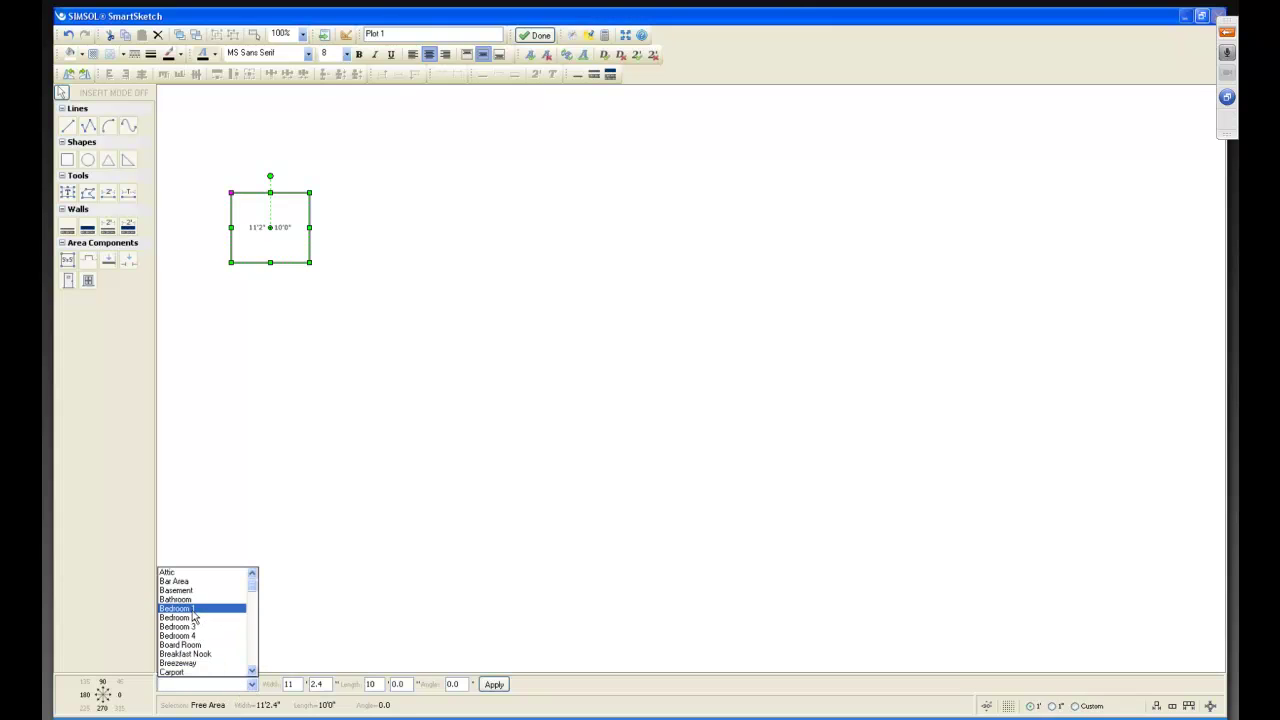
pyautogui.click(191, 612)
pyautogui.click(252, 686)
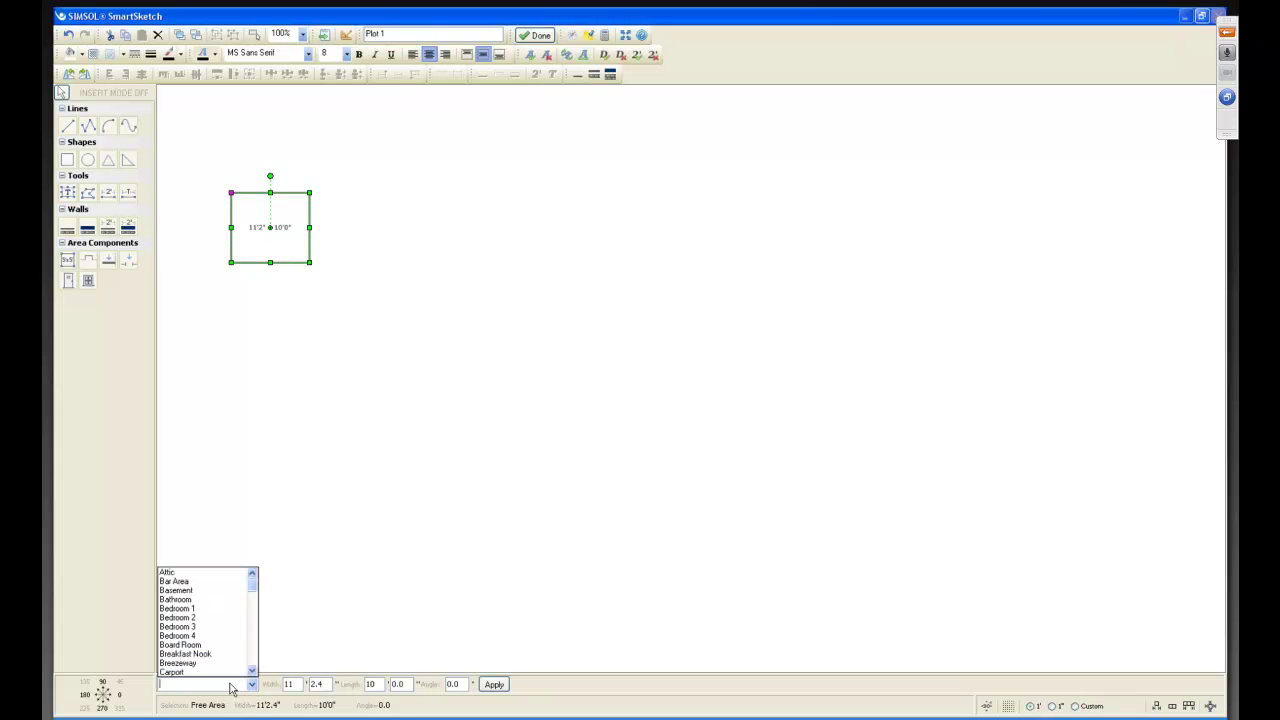
pyautogui.click(191, 611)
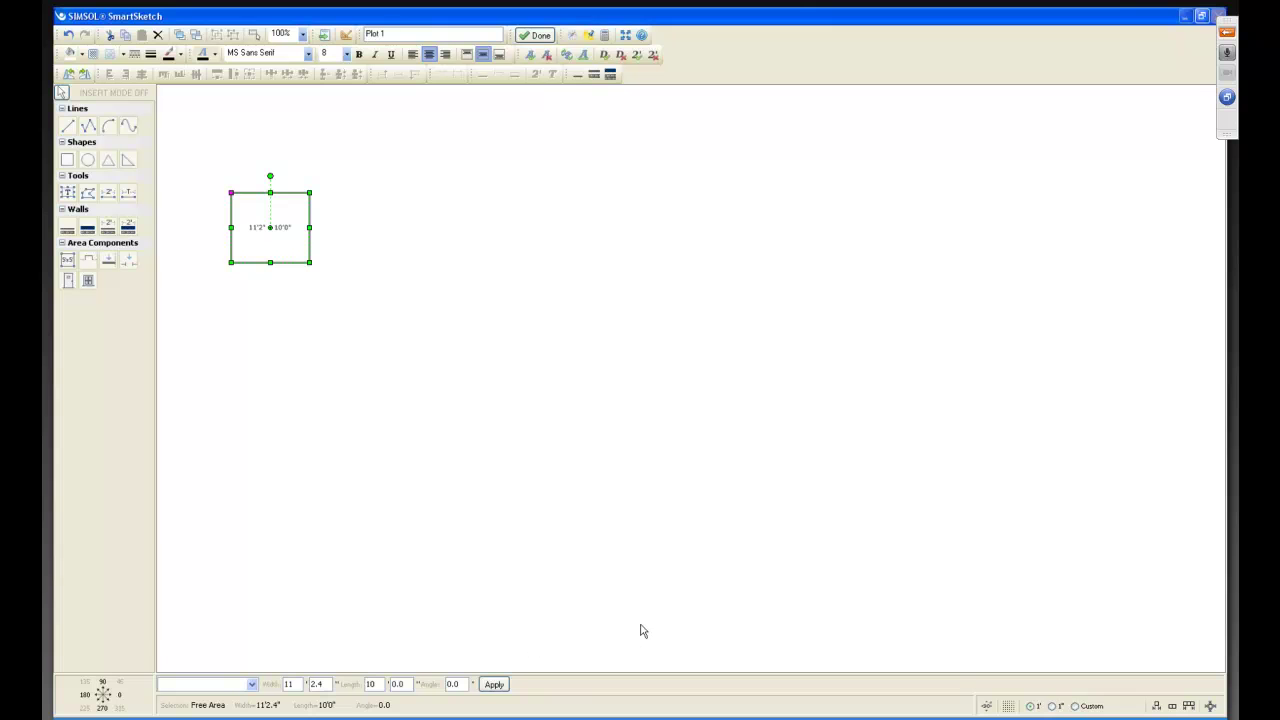
pyautogui.click(251, 685)
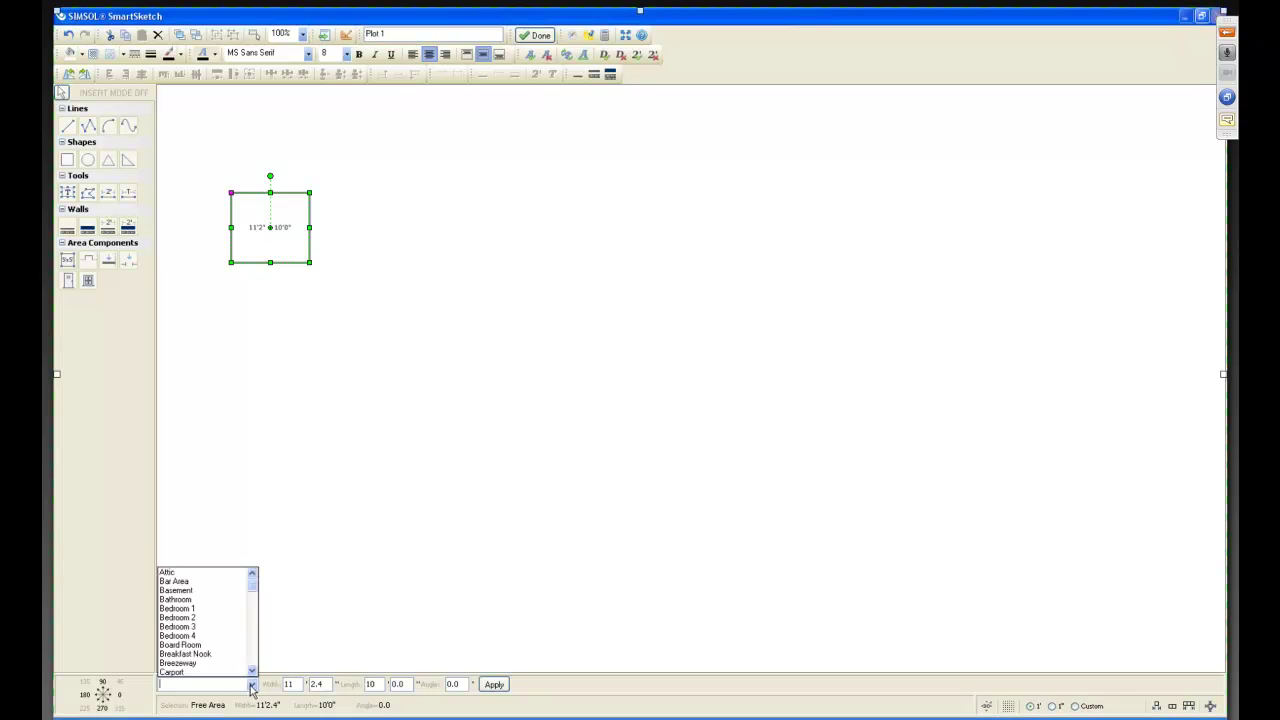
pyautogui.click(181, 606)
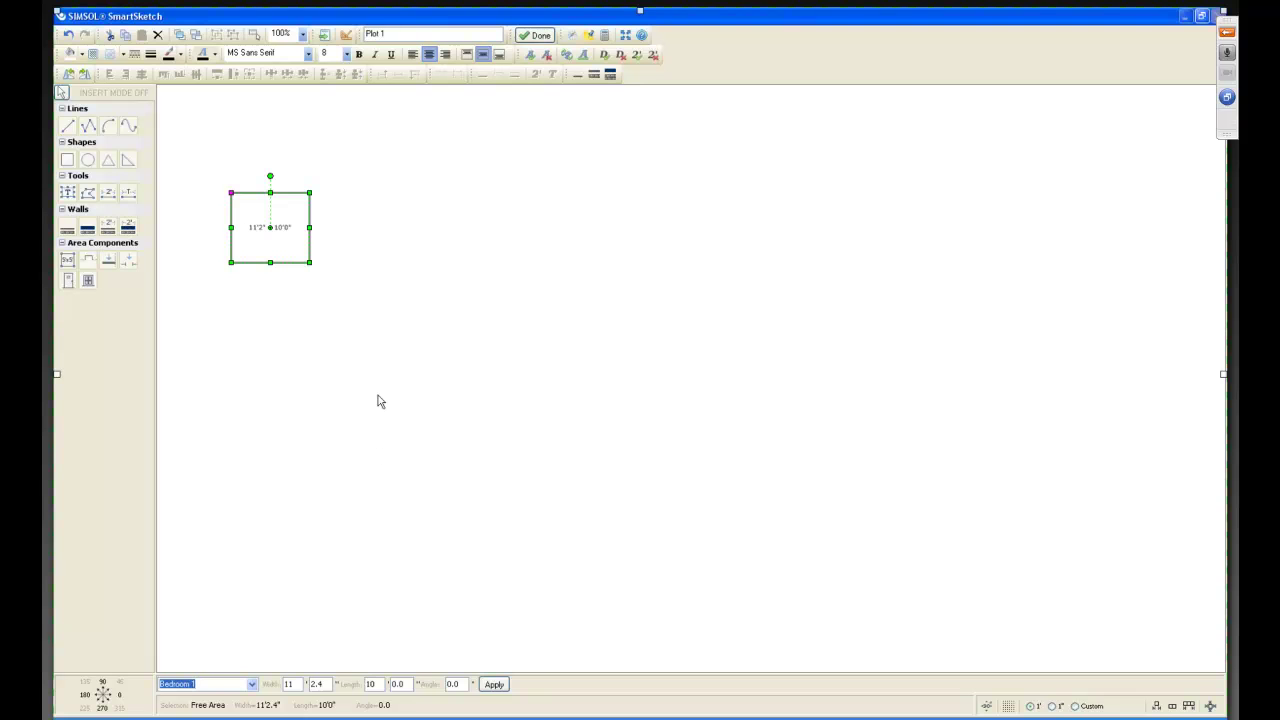
# Step: Set the free area's width to 11'6" and name the area Bedroom 1
pyautogui.click(327, 686)
pyautogui.write('6')
pyautogui.click(495, 684)
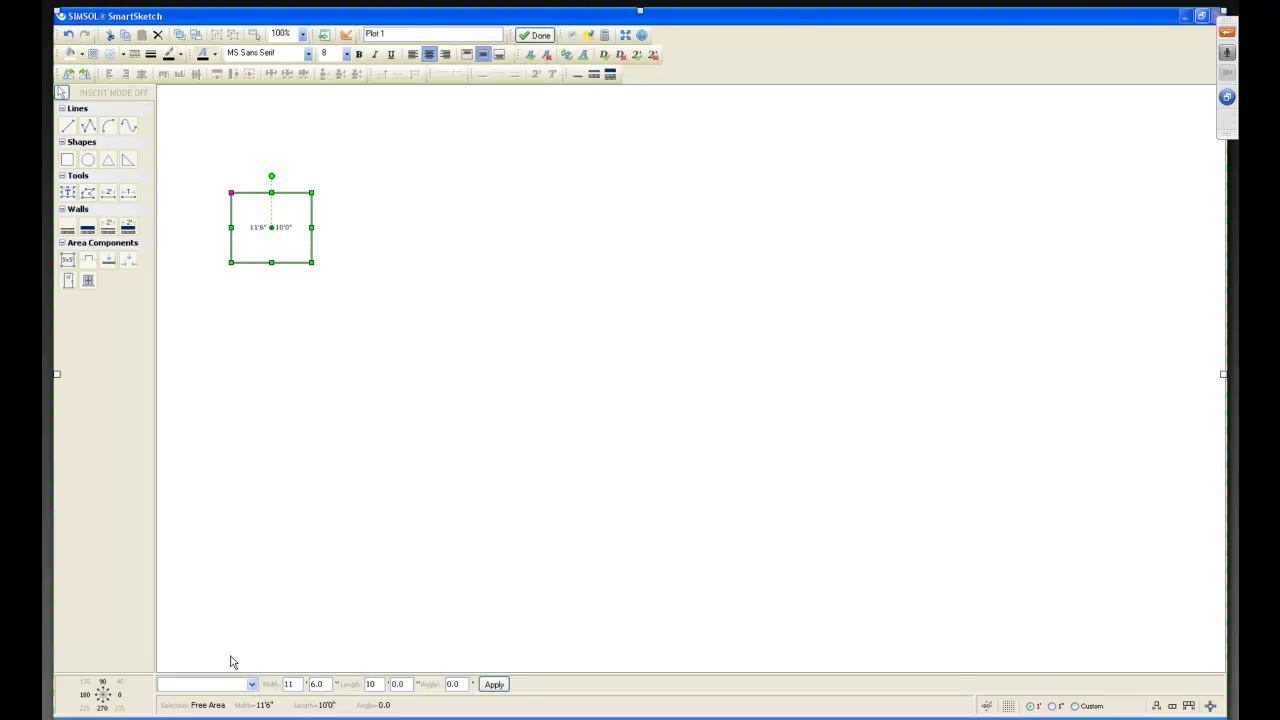
pyautogui.click(251, 684)
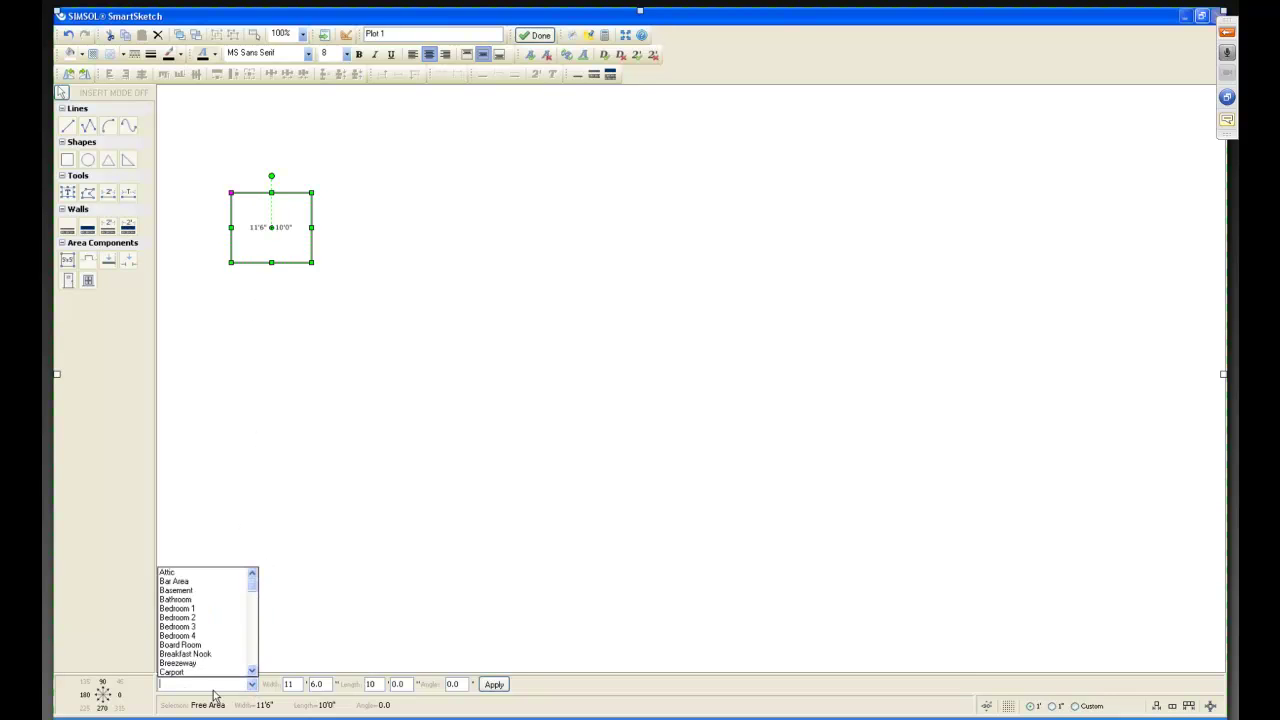
pyautogui.click(181, 610)
pyautogui.click(494, 684)
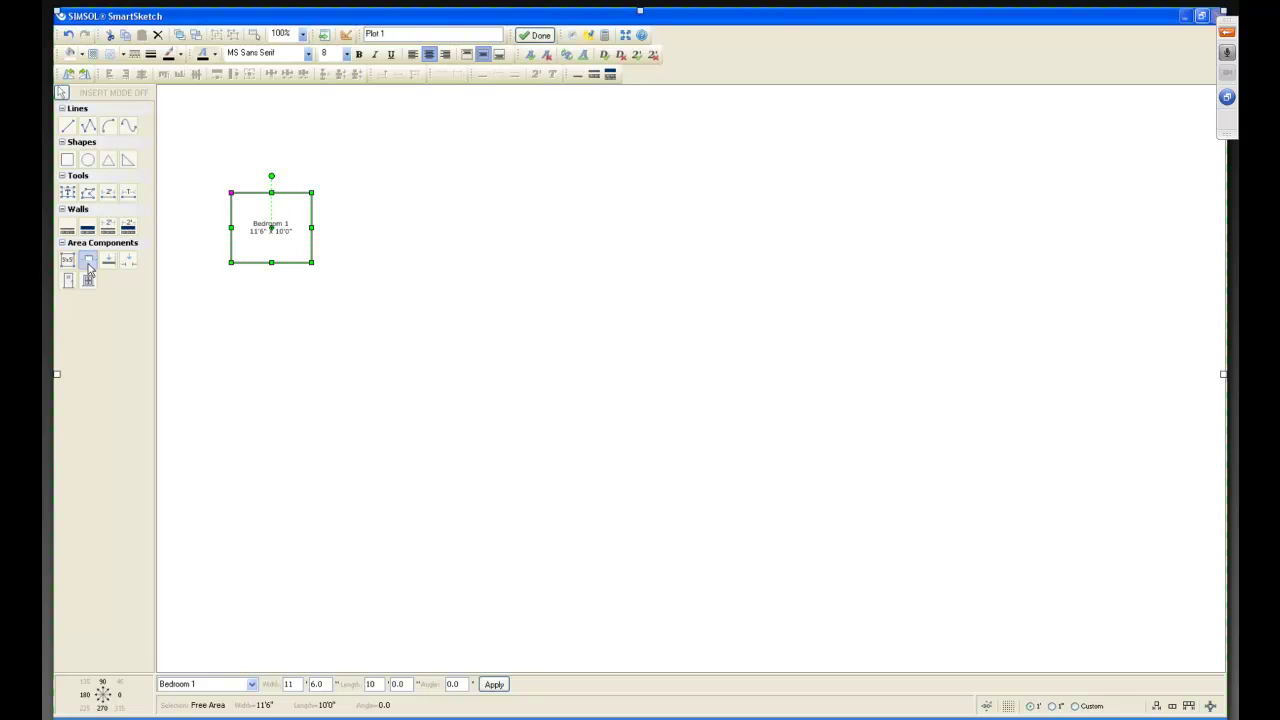
pyautogui.click(339, 334)
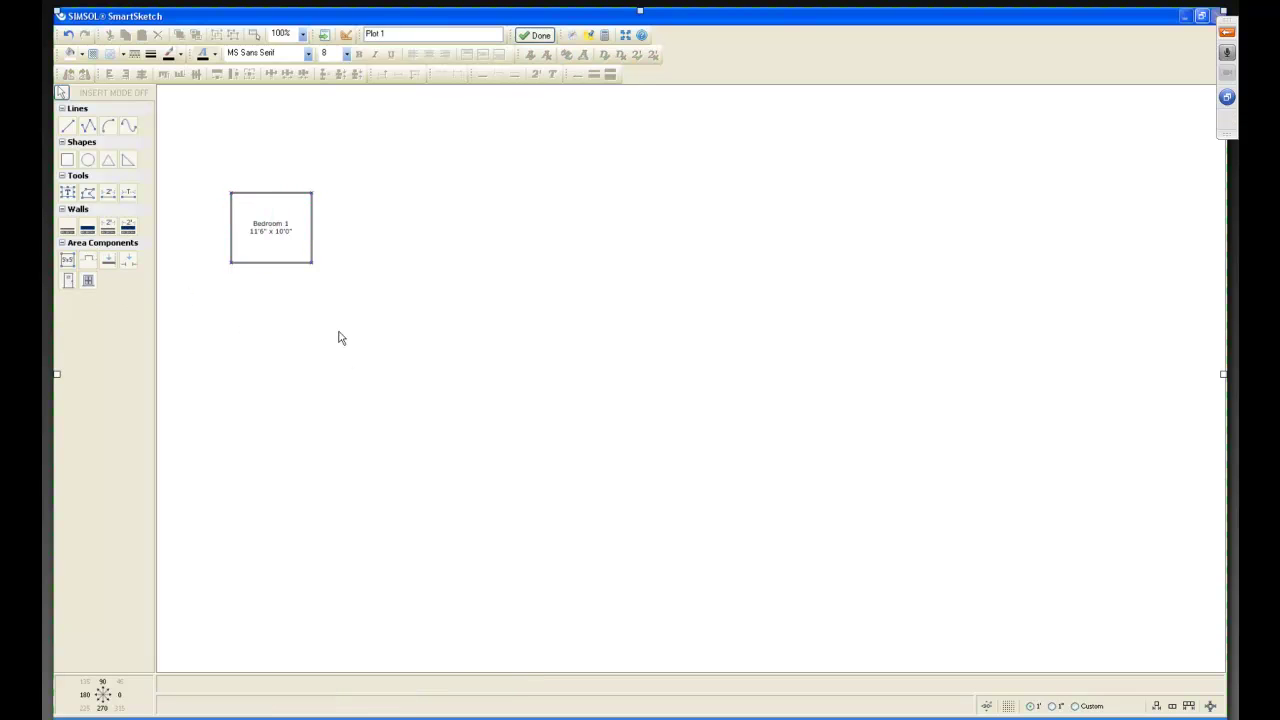
# Step: Add an offset inside Bedroom 1's upper wall and a wing about 2'1" long on its lower wall
pyautogui.click(87, 265)
pyautogui.moveTo(259, 198); pyautogui.dragTo(291, 219)
pyautogui.click(399, 234)
pyautogui.click(110, 261)
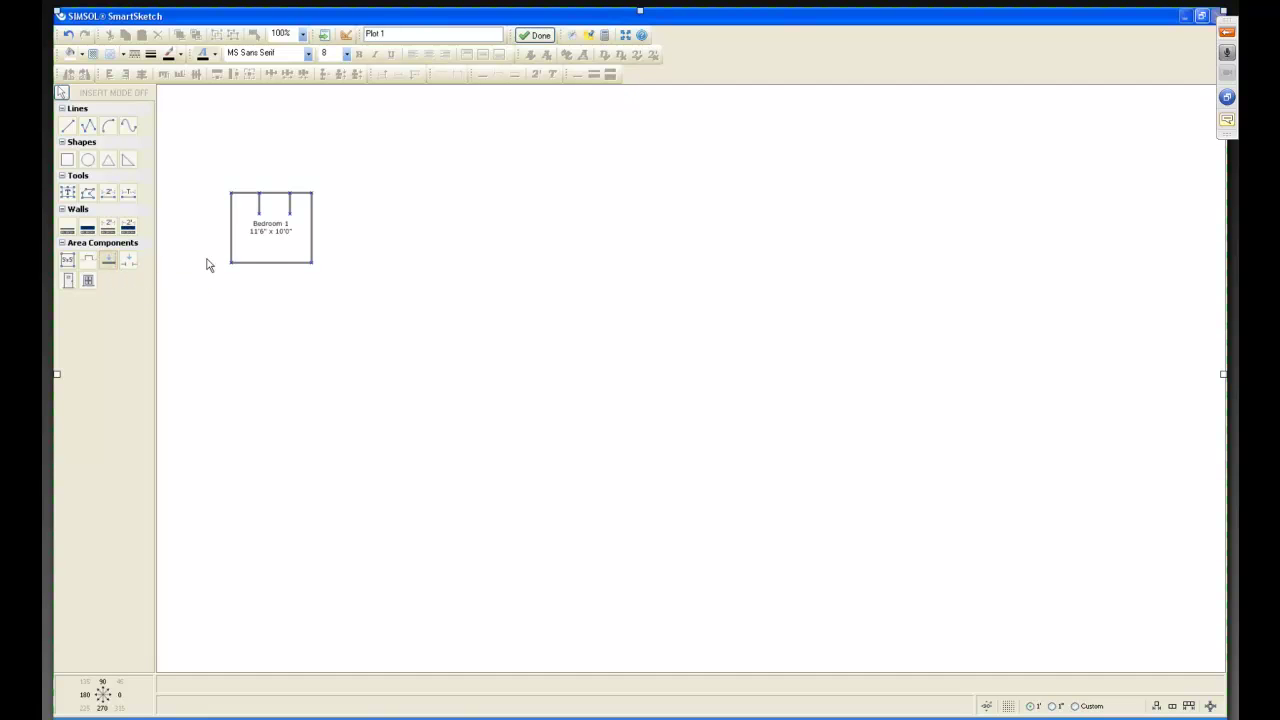
pyautogui.click(268, 260)
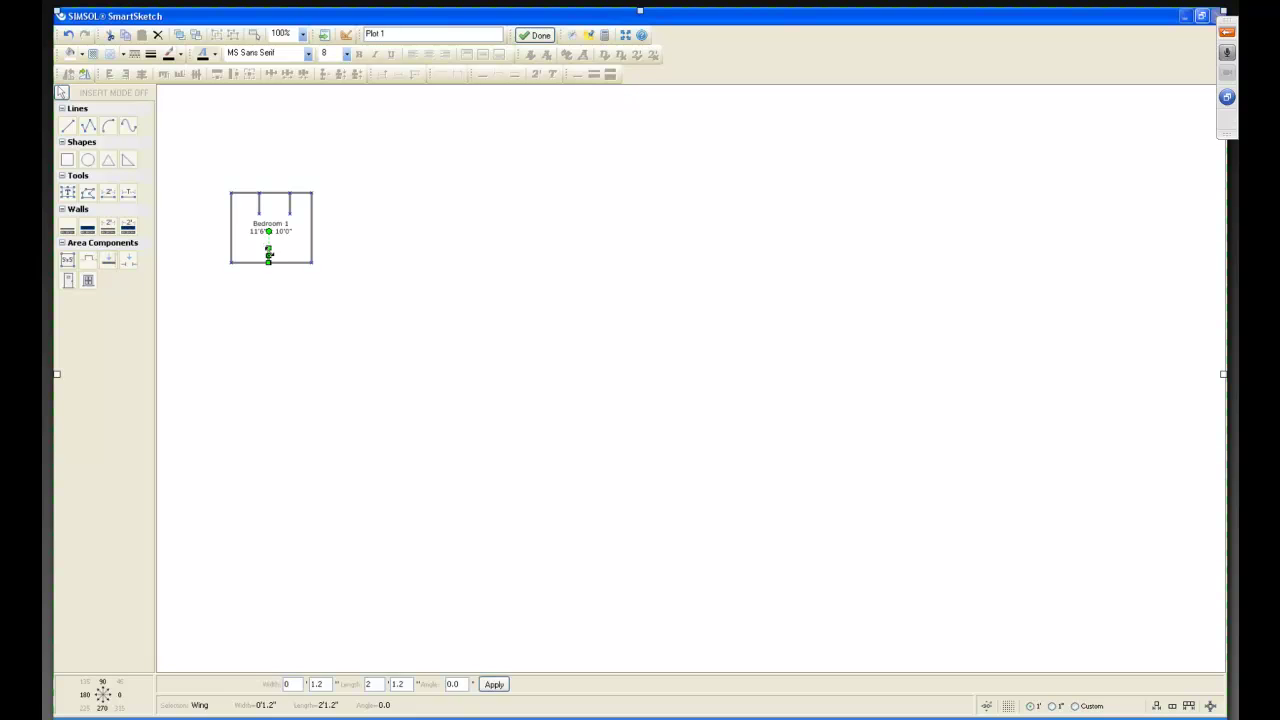
pyautogui.click(296, 307)
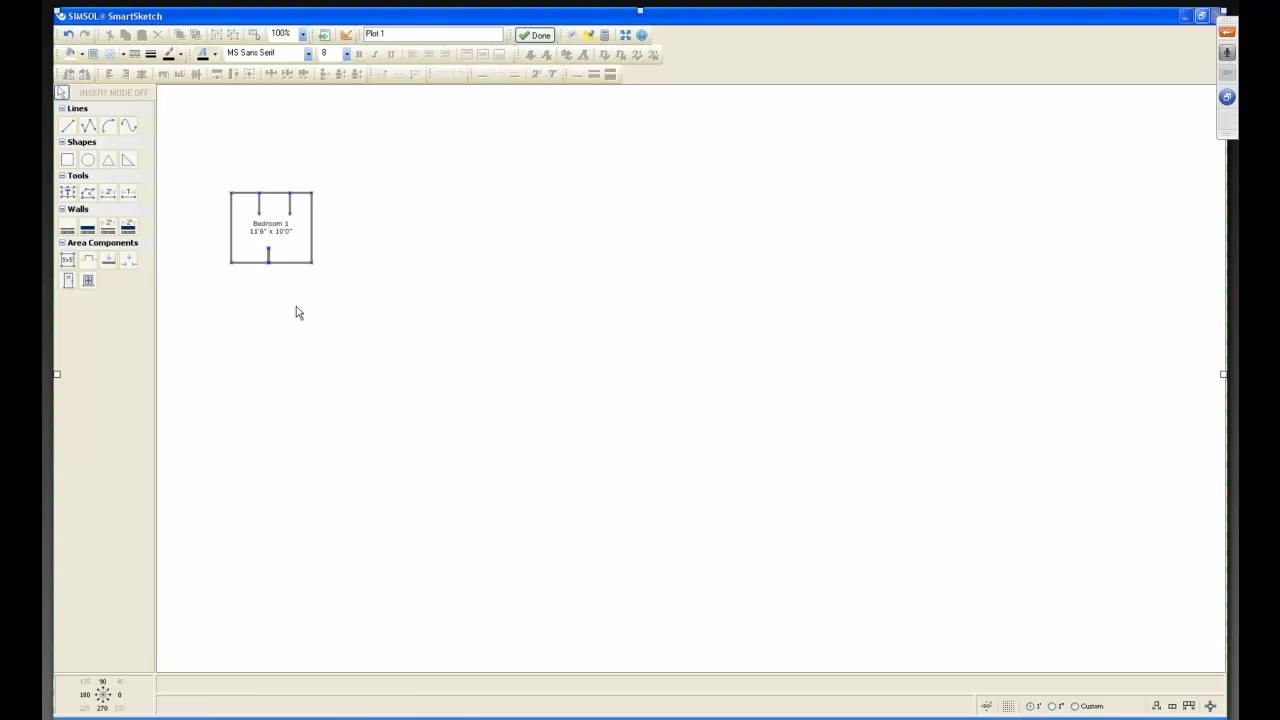
# Step: Place a 5'0" door rotated 90 degrees in Bedroom 1's right wall
pyautogui.click(68, 282)
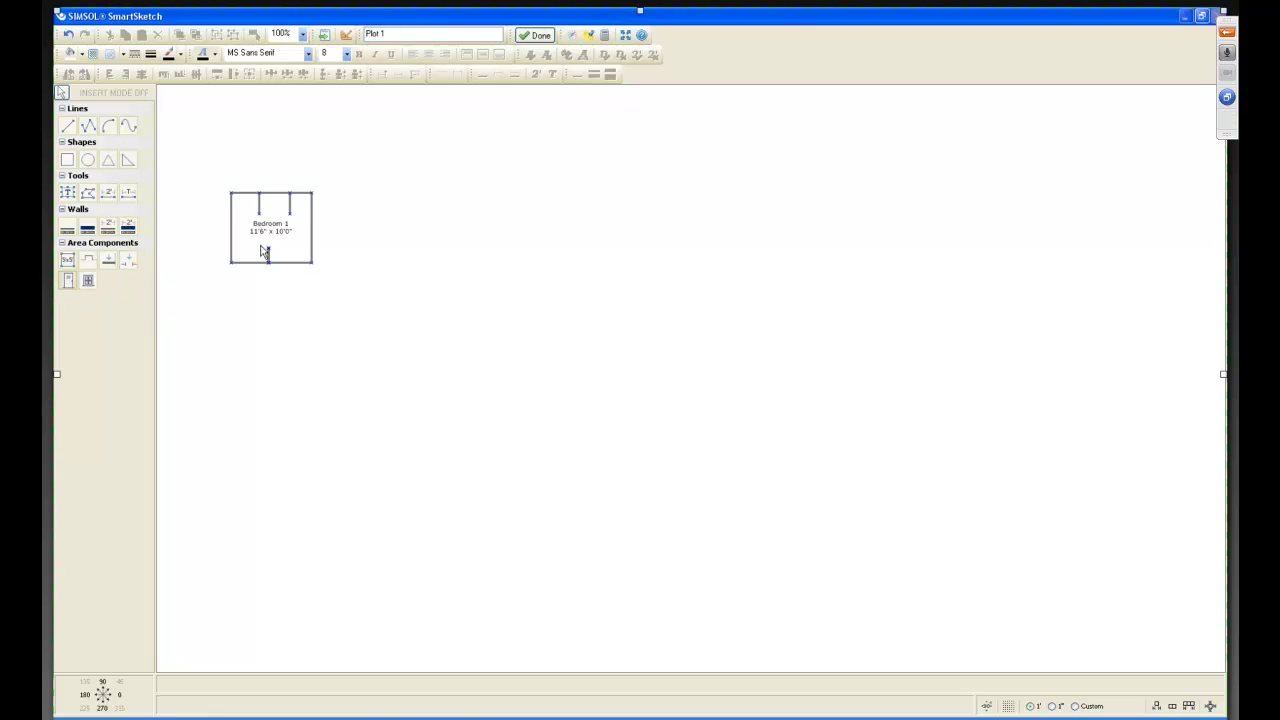
pyautogui.click(342, 262)
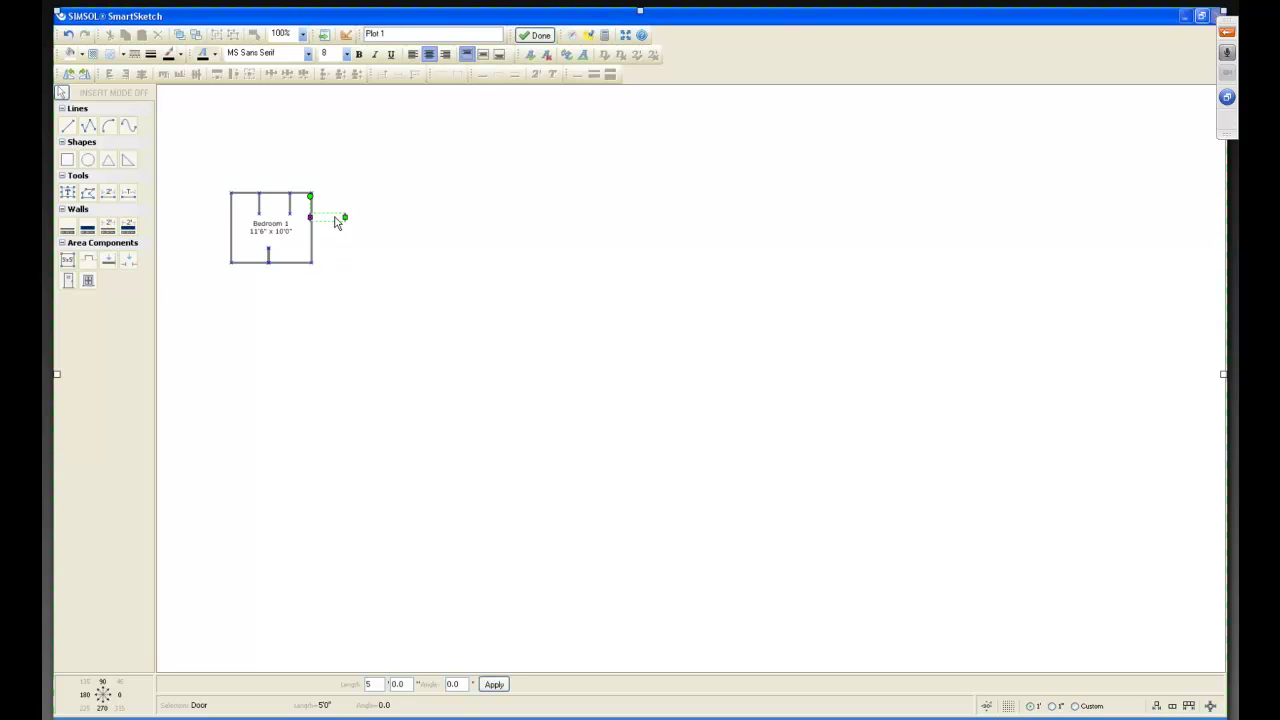
pyautogui.click(68, 74)
pyautogui.moveTo(311, 204); pyautogui.dragTo(312, 225)
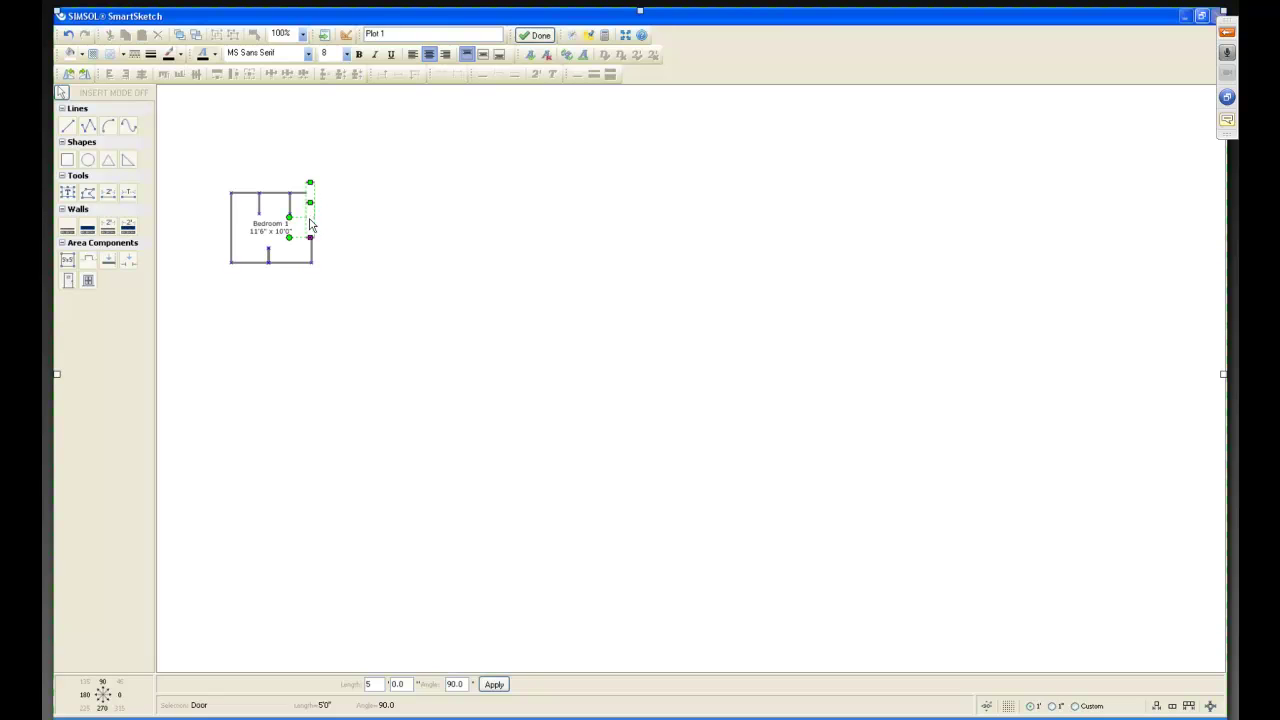
pyautogui.click(365, 265)
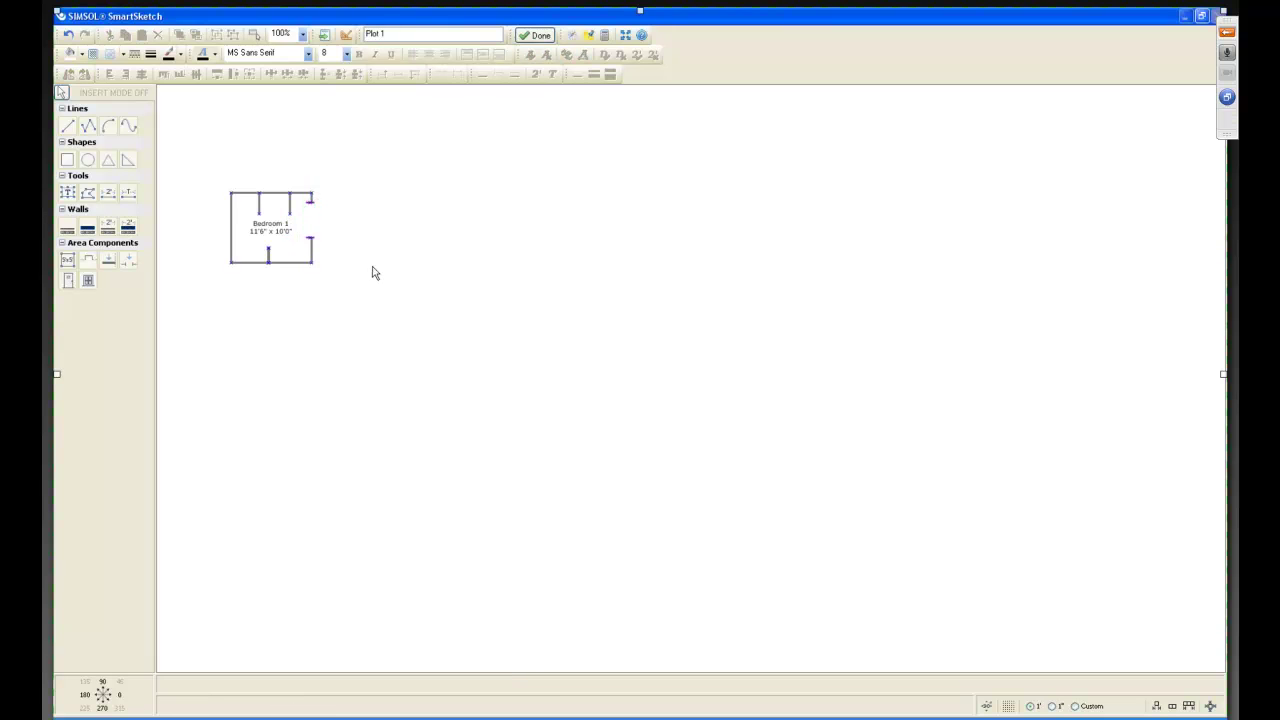
pyautogui.click(87, 289)
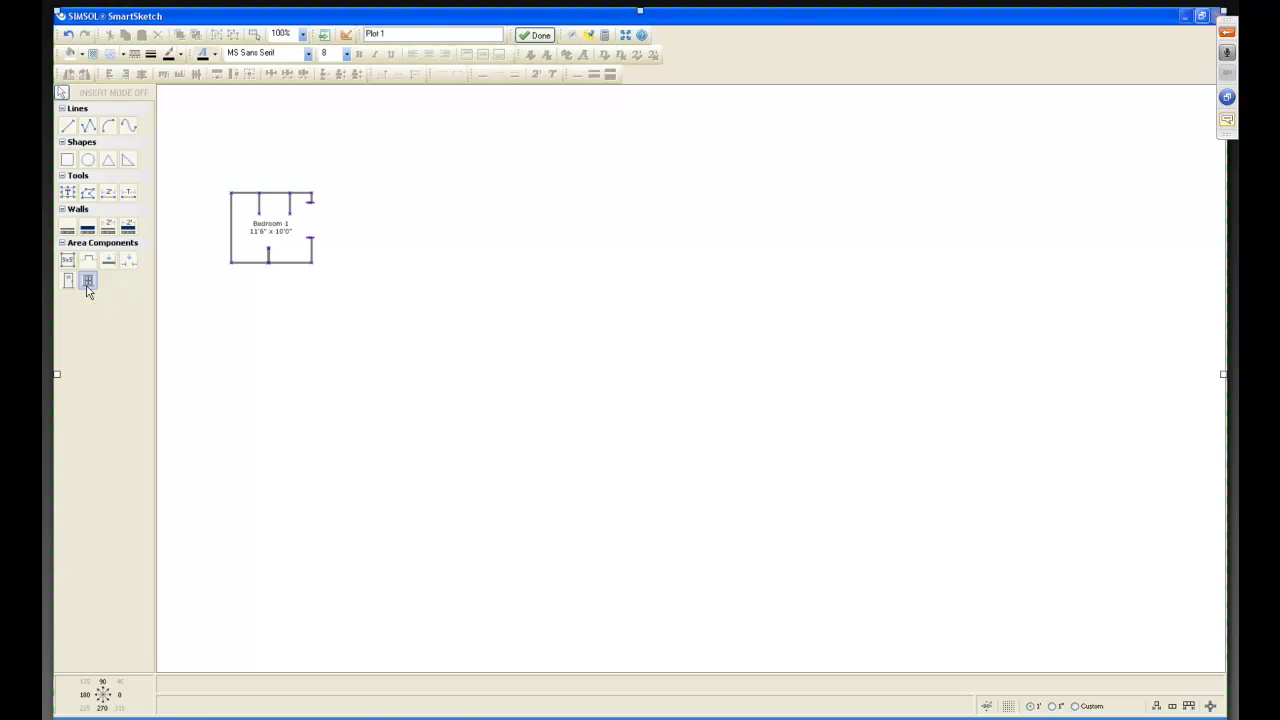
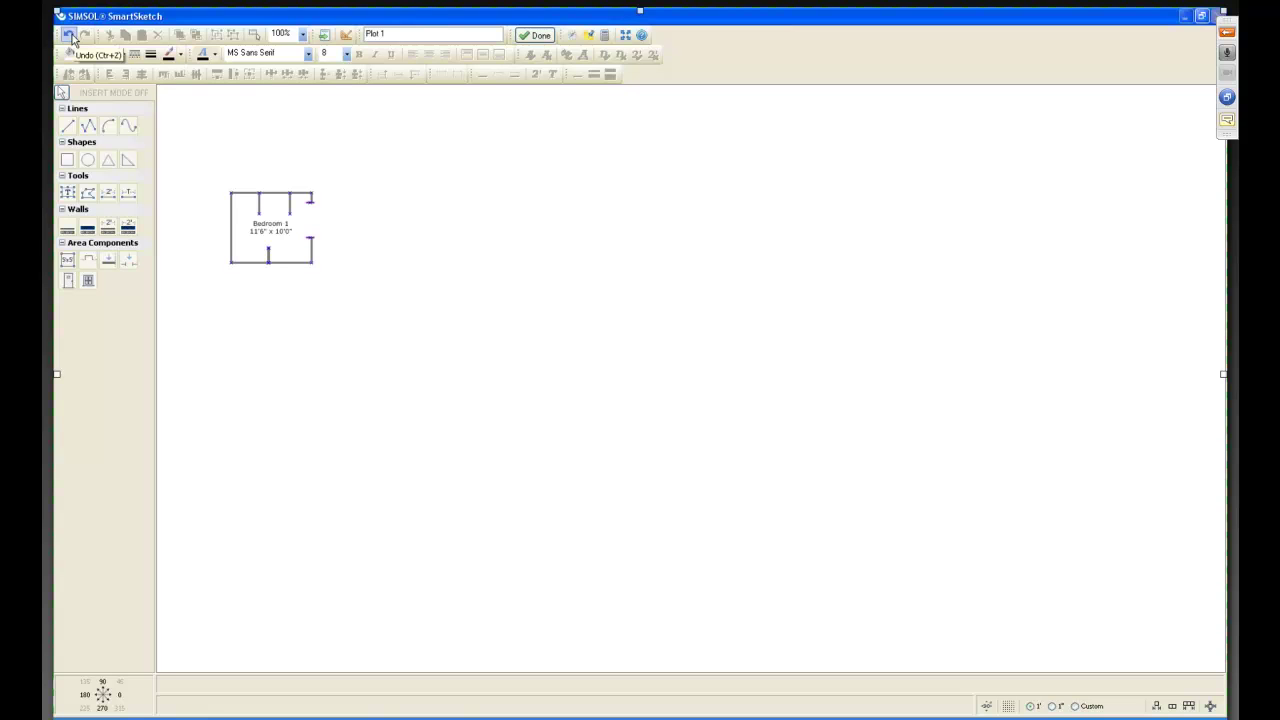
# Step: Undo every edit to the Bedroom 1 sketch, back to a blank page
pyautogui.click(70, 35)
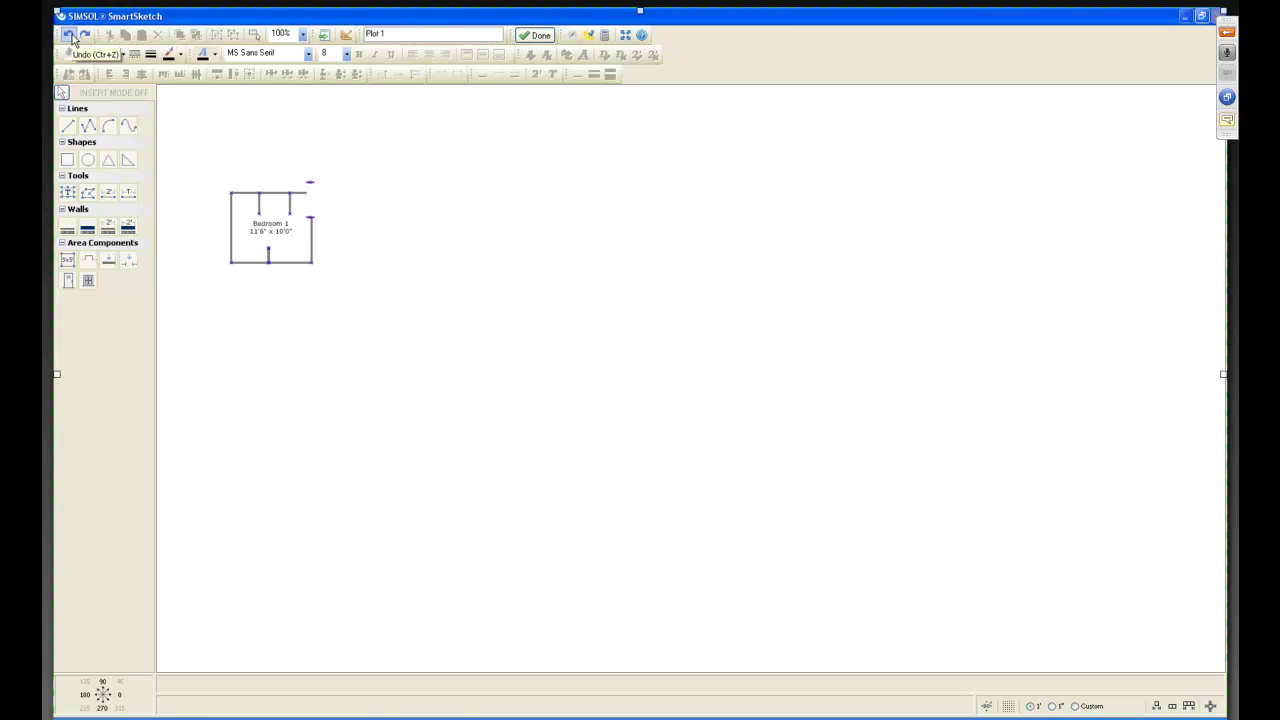
pyautogui.click(70, 35)
pyautogui.click(70, 35)
pyautogui.click(70, 35)
pyautogui.click(70, 35)
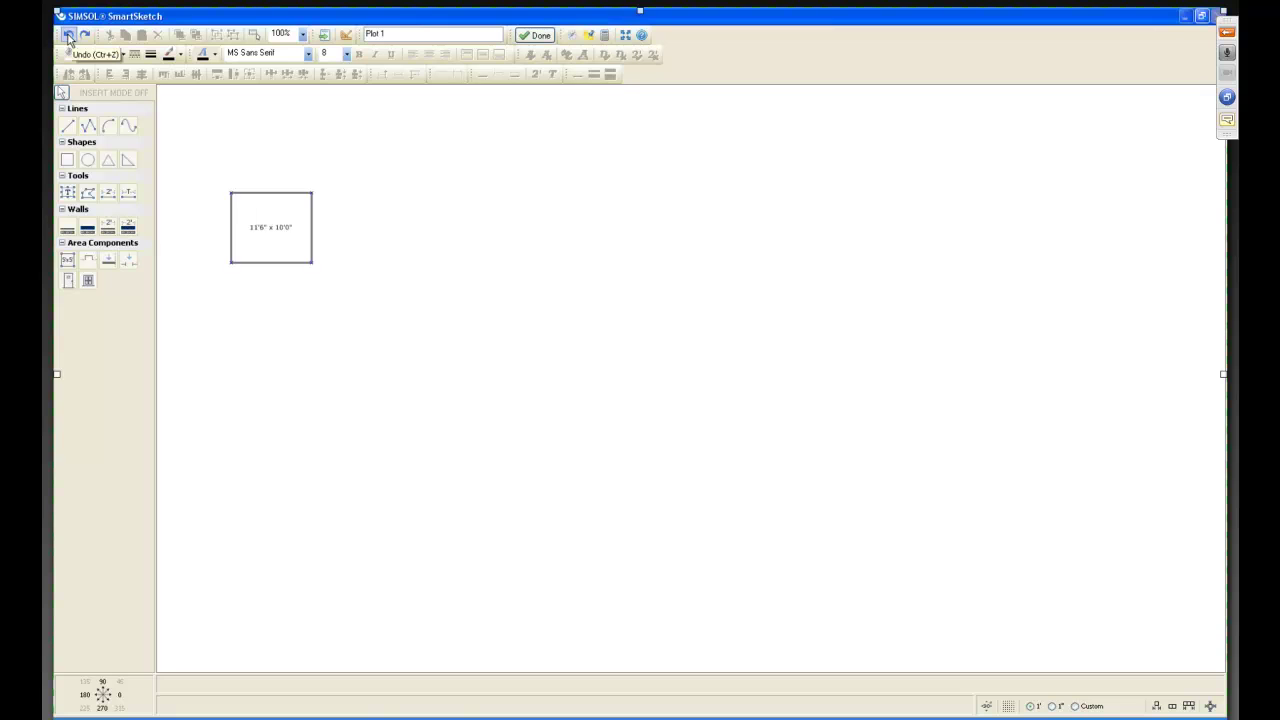
pyautogui.click(70, 35)
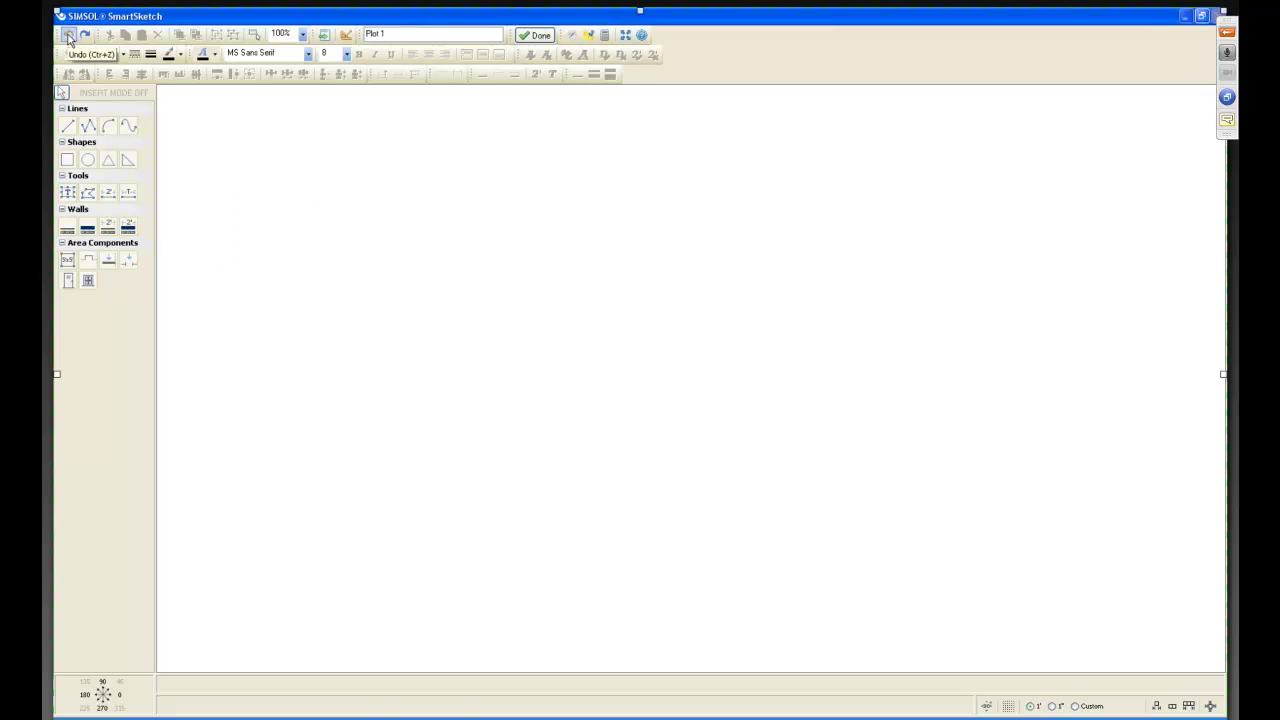
# Step: Redo all the undone edits to restore Bedroom 1 with its offset, wing and door
pyautogui.click(85, 35)
pyautogui.click(85, 35)
pyautogui.click(85, 35)
pyautogui.click(85, 35)
pyautogui.click(85, 35)
pyautogui.click(85, 35)
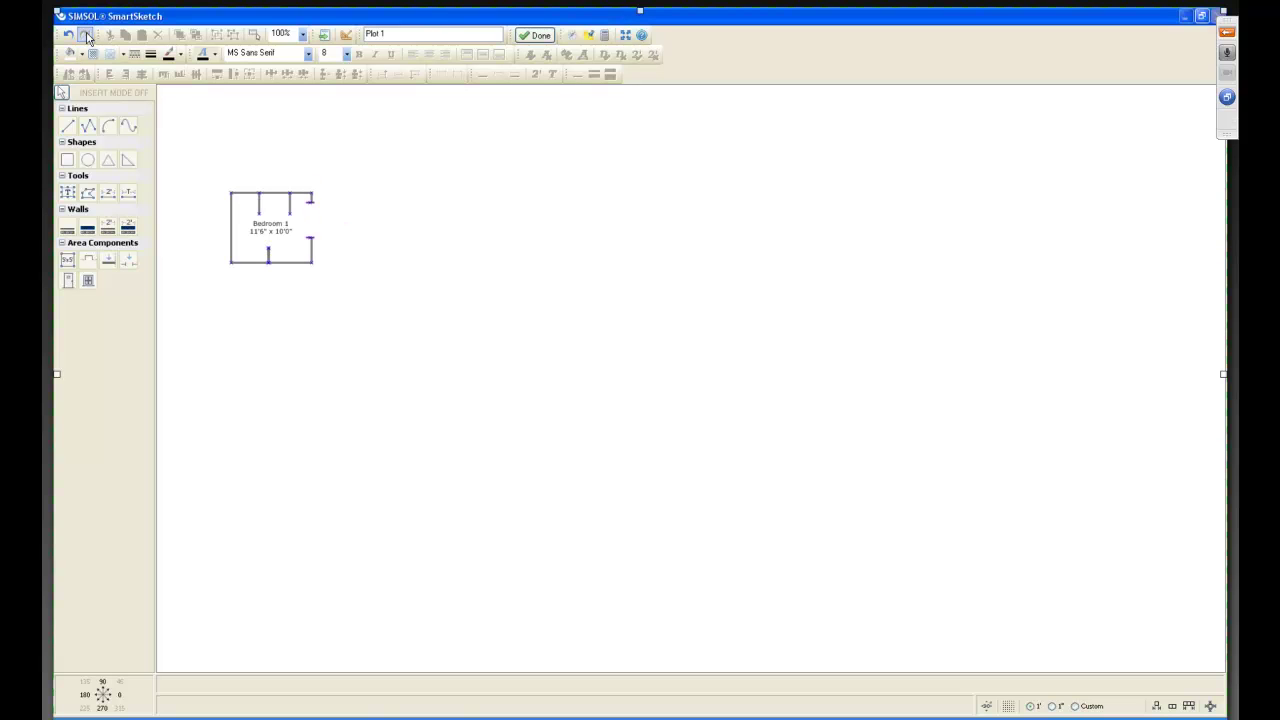
# Step: Undo all the restored Bedroom 1 edits to clear the page again
pyautogui.click(70, 35)
pyautogui.click(70, 35)
pyautogui.click(70, 35)
pyautogui.click(70, 35)
pyautogui.click(70, 35)
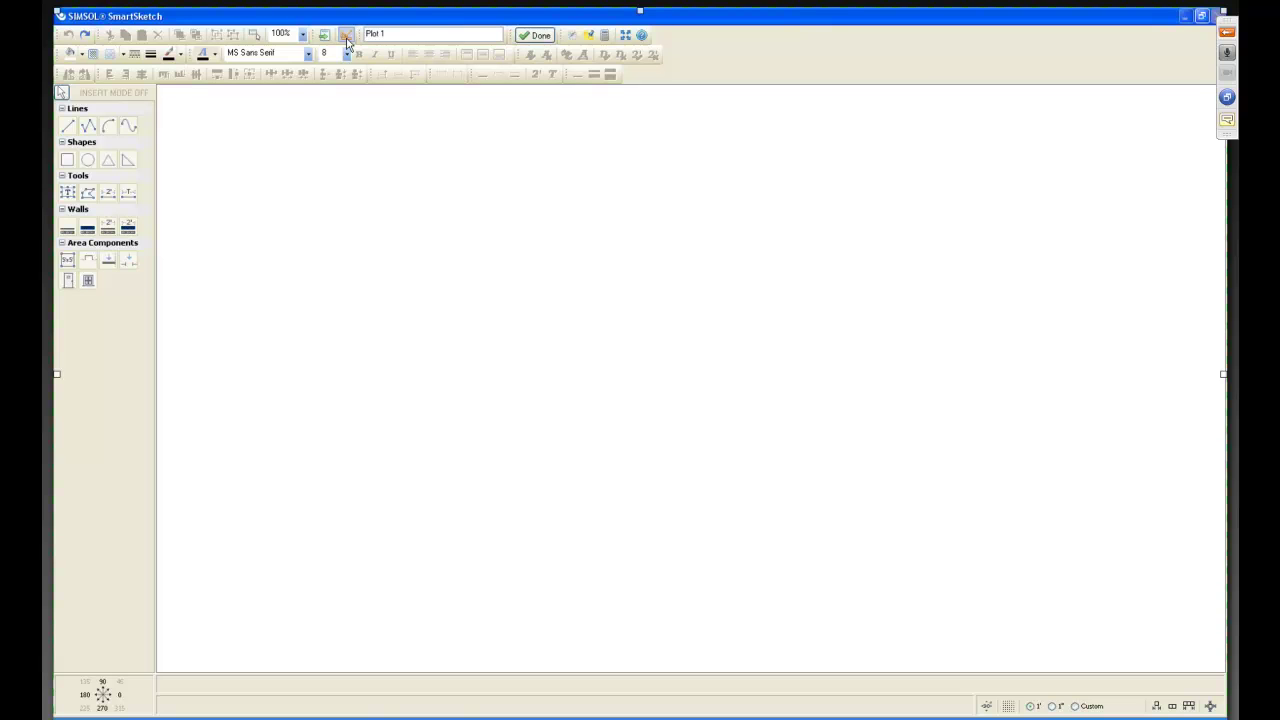
# Step: Turn on Quick Sketch and draw a 60'0" horizontal wall rightward from a start point in the page's upper-left area
pyautogui.click(345, 36)
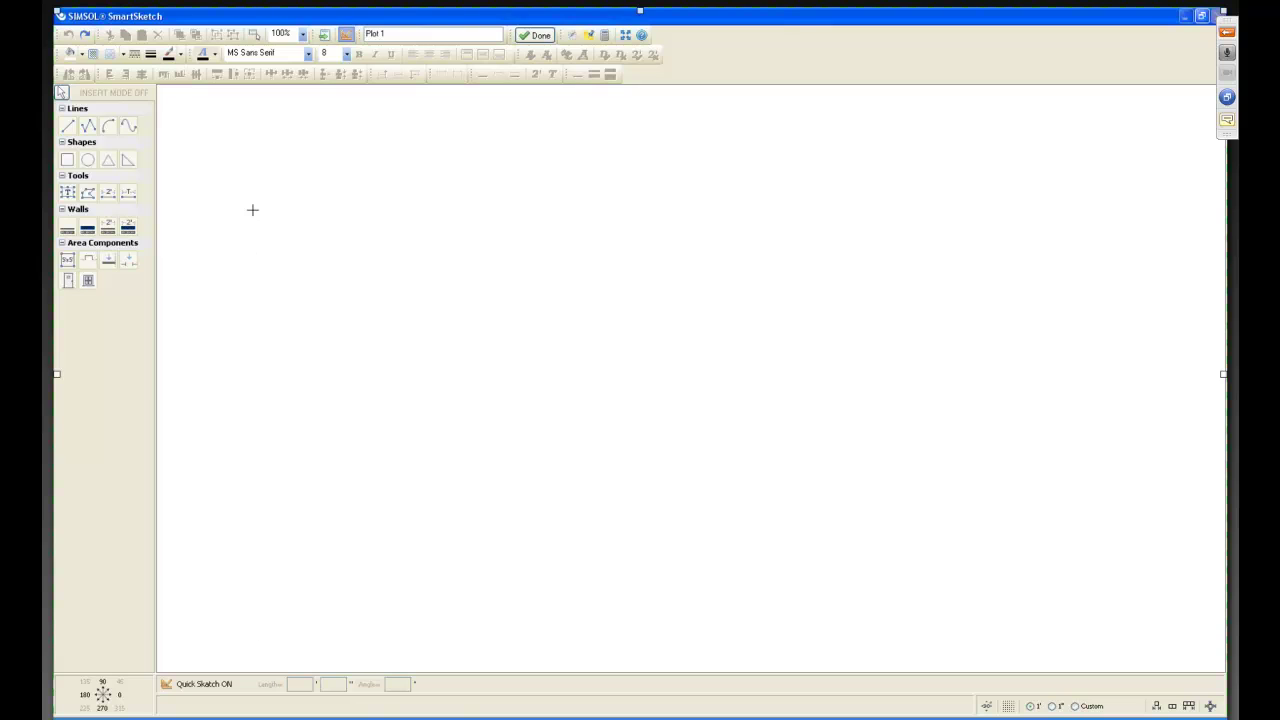
pyautogui.click(238, 157)
pyautogui.write('0')
pyautogui.press('Right')
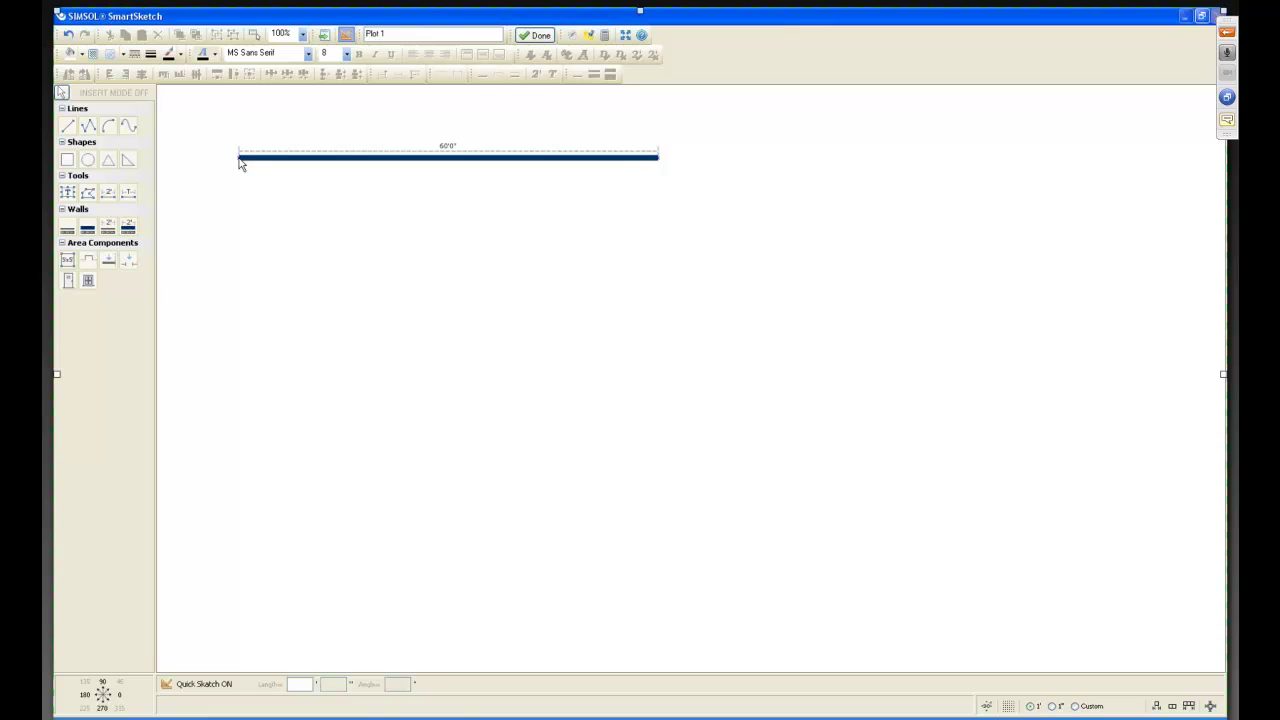
# Step: Undo the 60'0" wall and redraw it rightward from the same start point at 60'6"
pyautogui.click(68, 34)
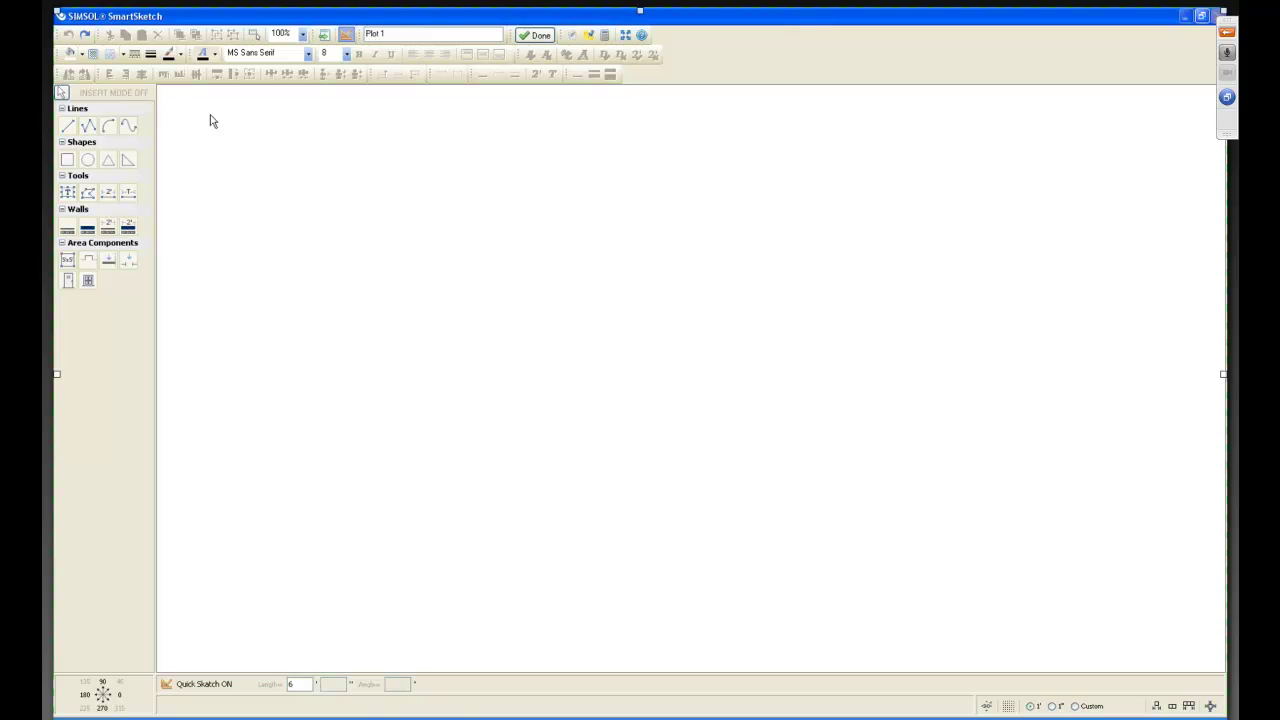
pyautogui.press('Tab')
pyautogui.press('Return')
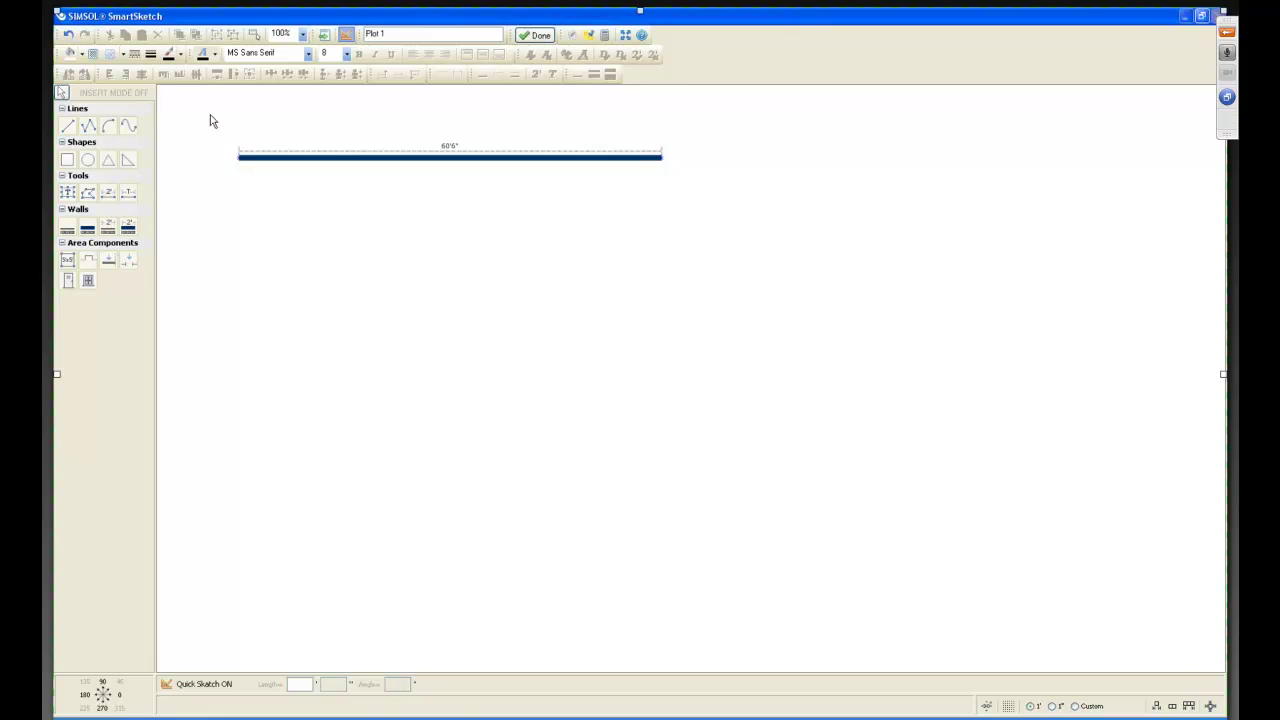
# Step: Continue the outline with a 30'0" wall downward, a 20'0" wall to the left and another 30'0" wall downward
pyautogui.write('30')
pyautogui.press('Down')
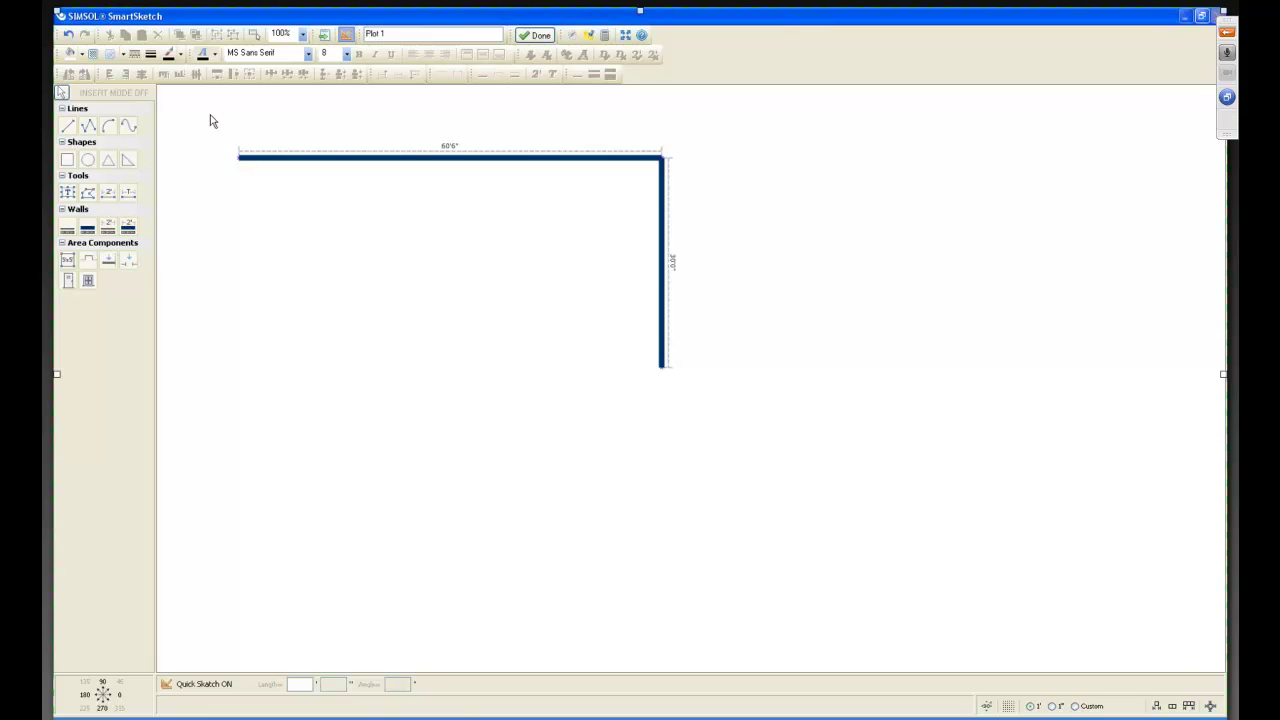
pyautogui.write('20')
pyautogui.press('Left')
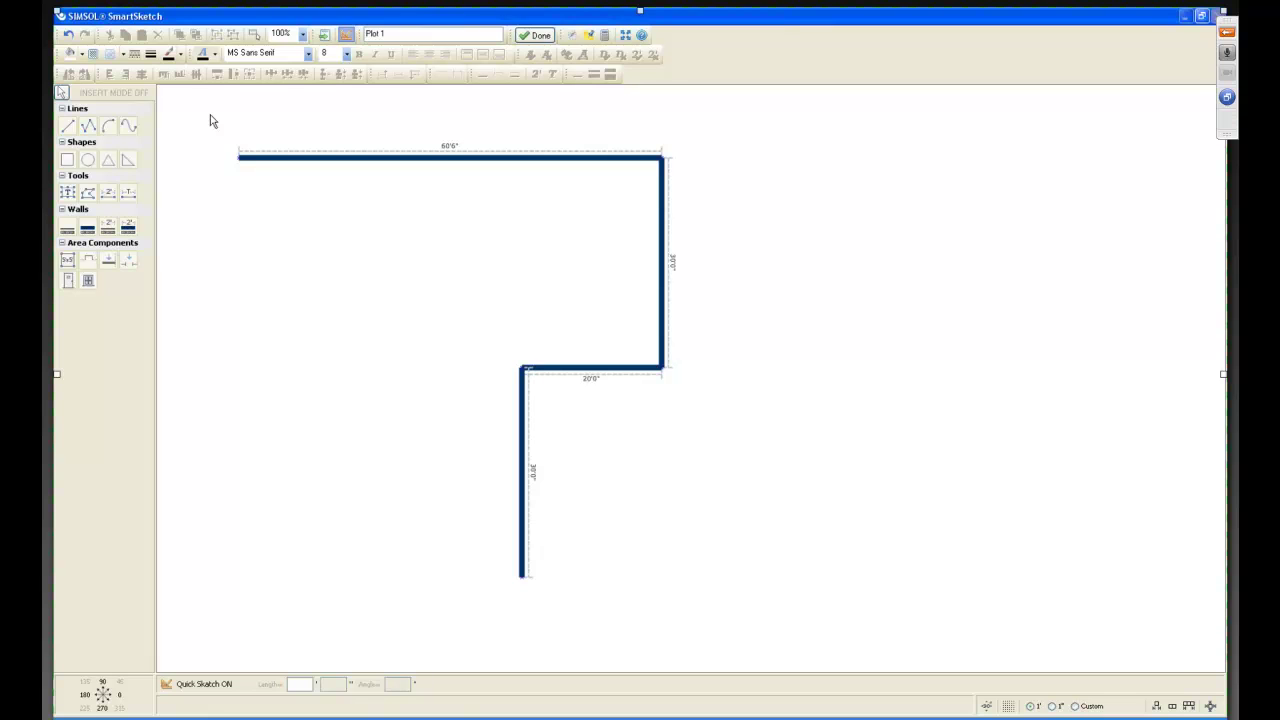
# Step: Try a 30'6" bottom wall running left from the lower end of the second 30'0" wall
pyautogui.write('30')
pyautogui.press('Tab')
pyautogui.write('6')
pyautogui.press('Return')
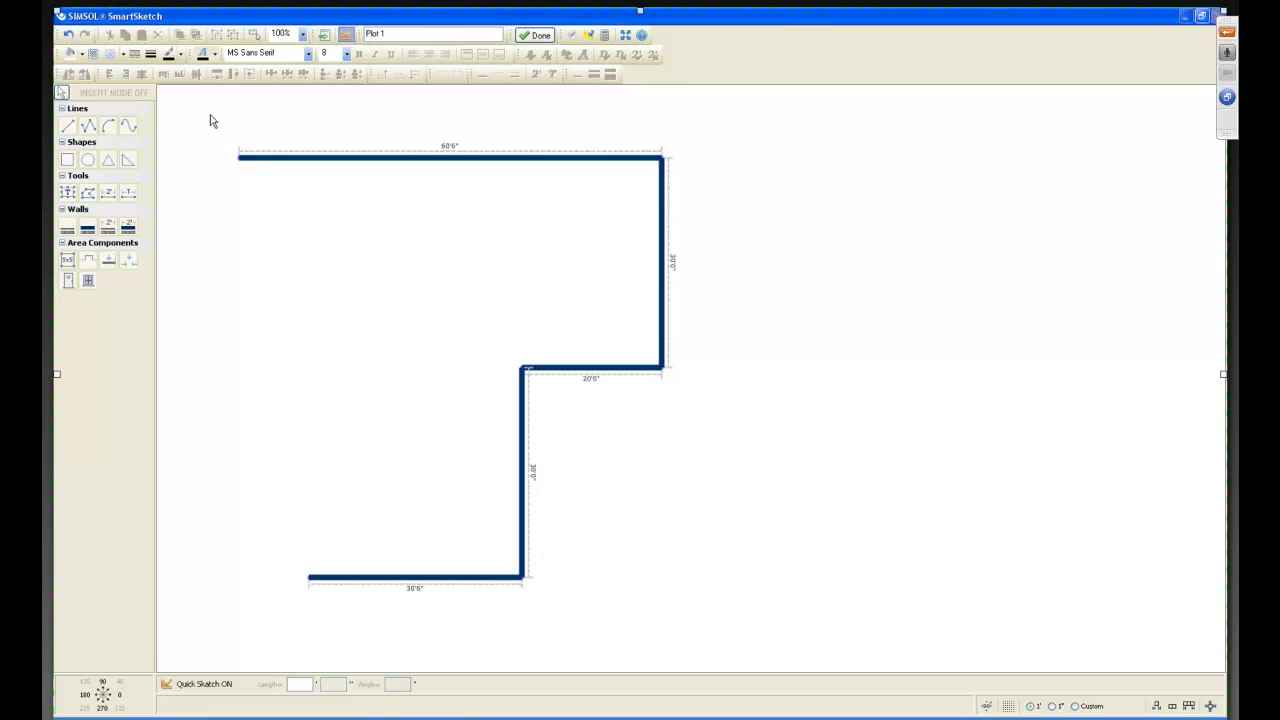
# Step: Undo the 30'6" bottom wall, redraw it leftward at 40'6", and close the outline with a 60'0" left wall
pyautogui.click(69, 38)
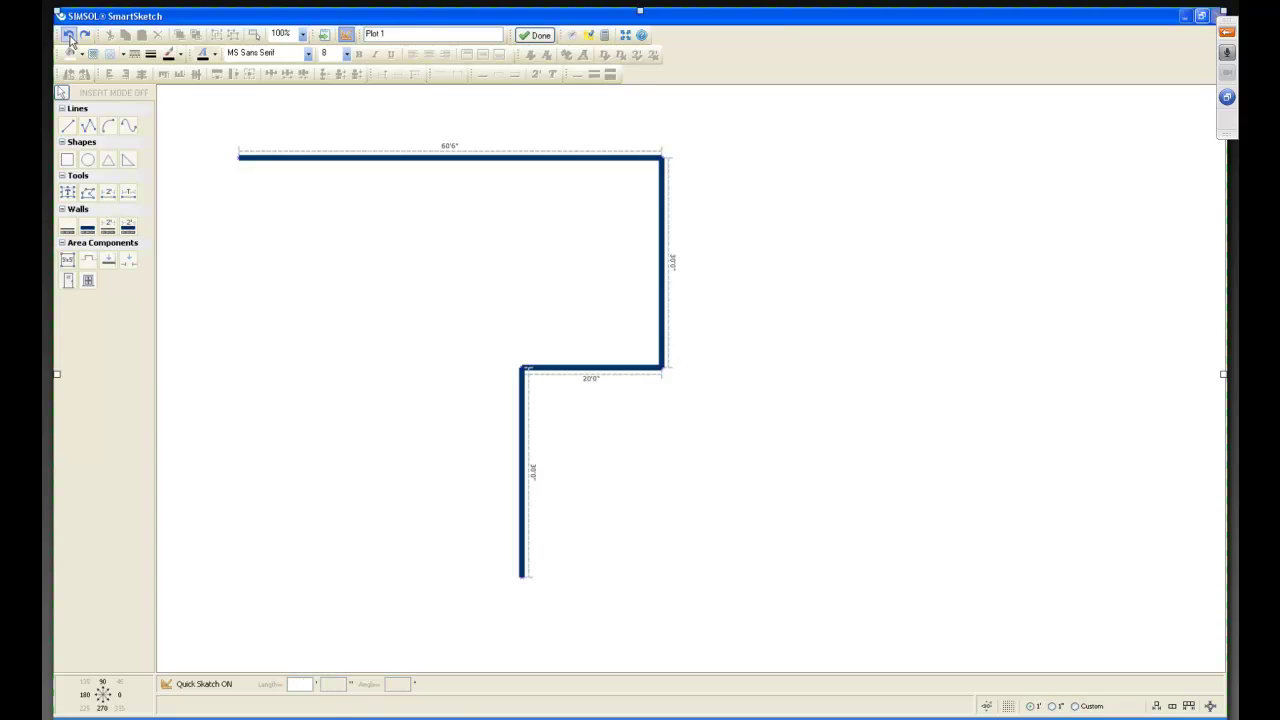
pyautogui.press('Left')
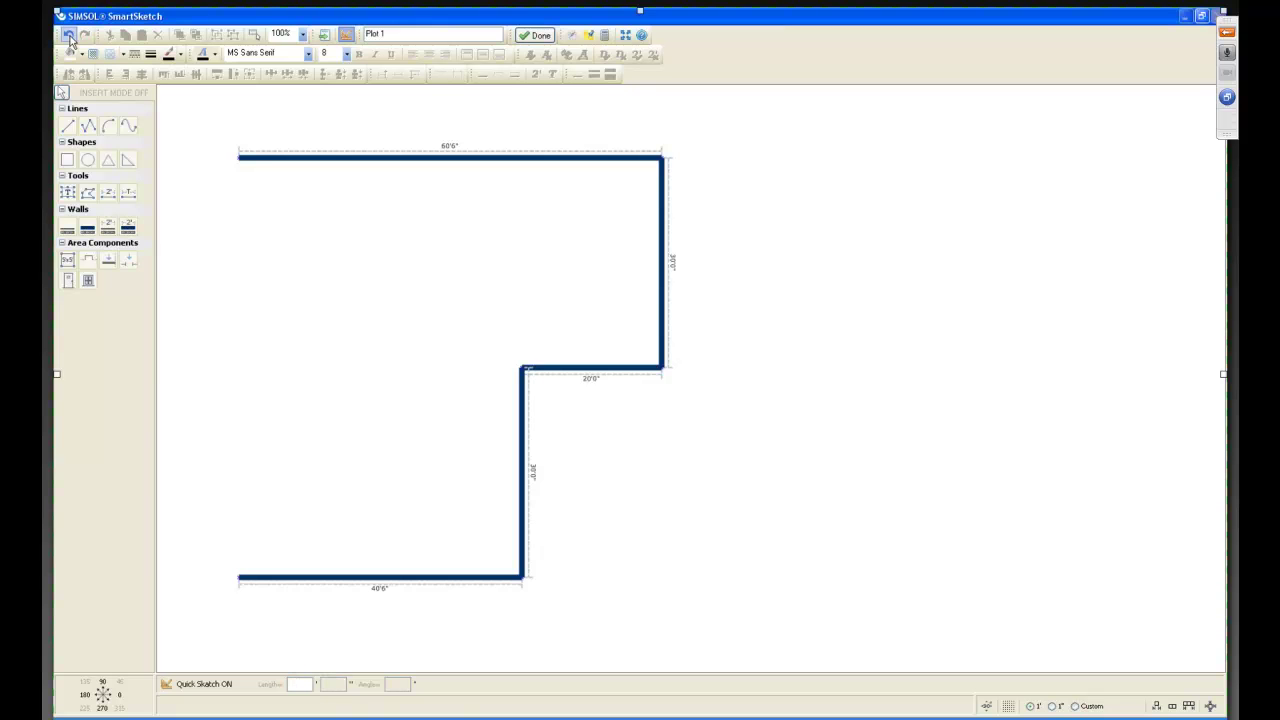
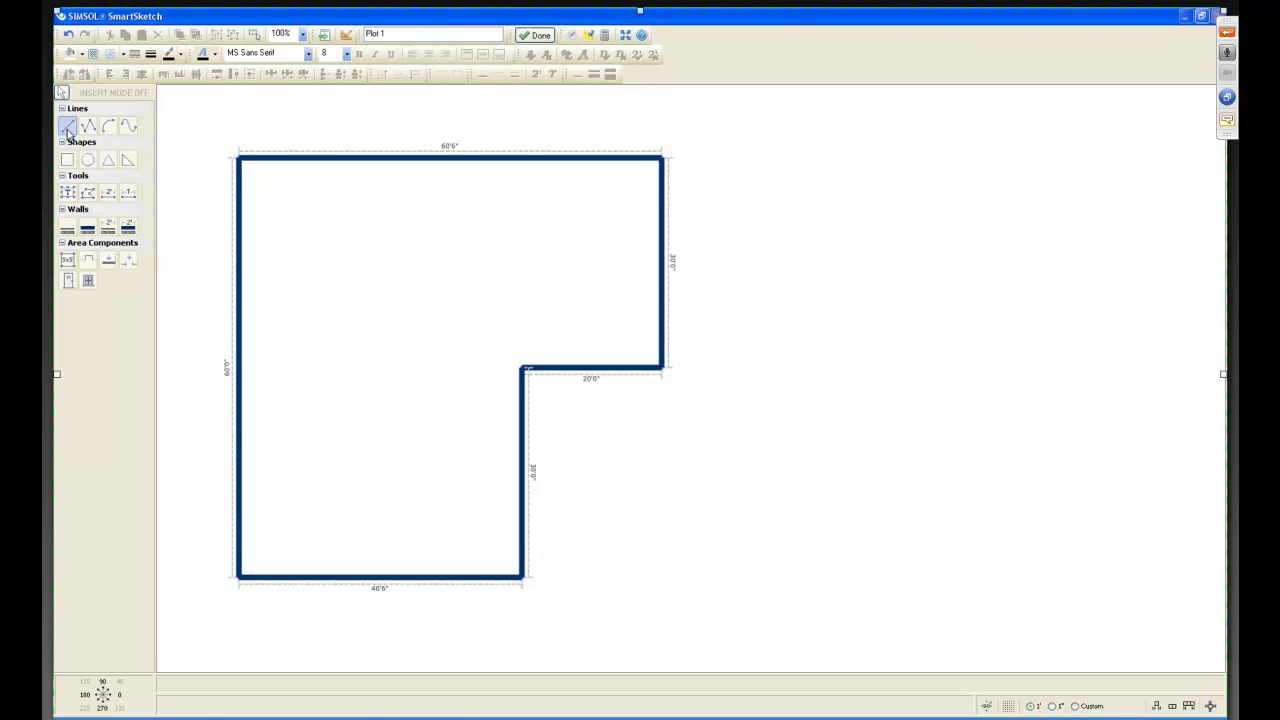
# Step: Try a freehand line about 15'2" long down from the top wall near its right end, and undo it
pyautogui.click(67, 130)
pyautogui.click(626, 167)
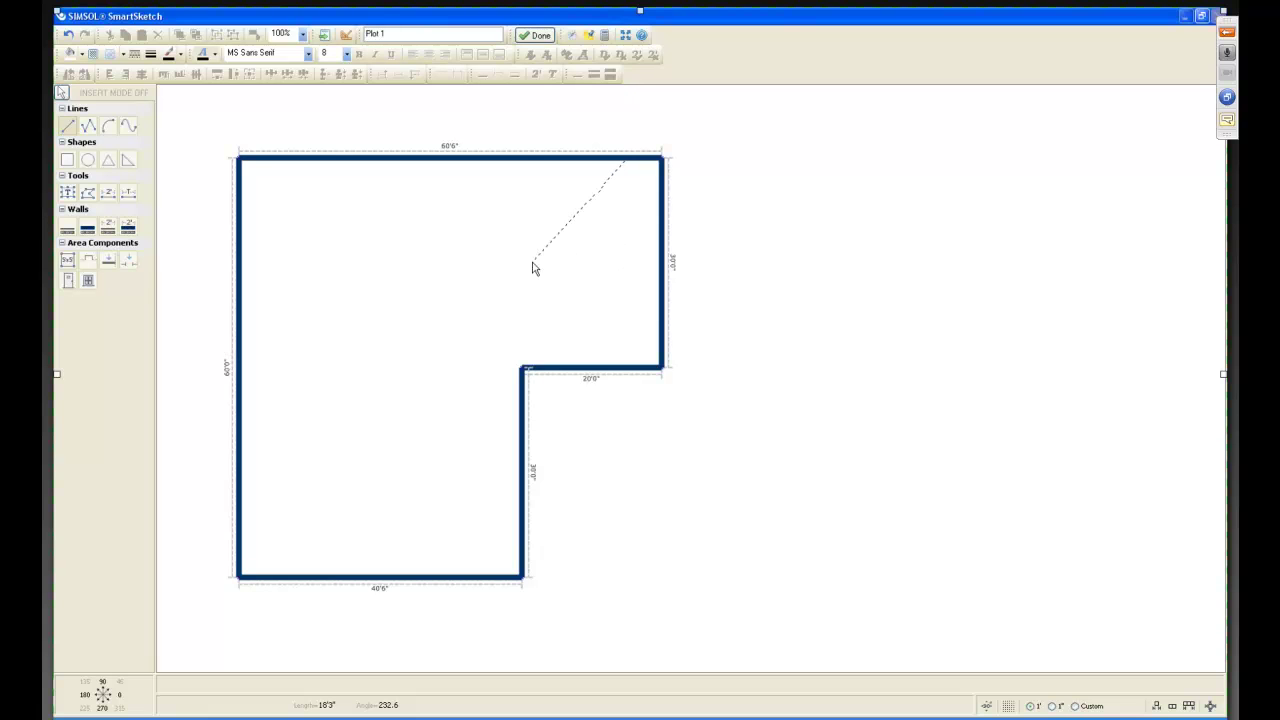
pyautogui.click(615, 266)
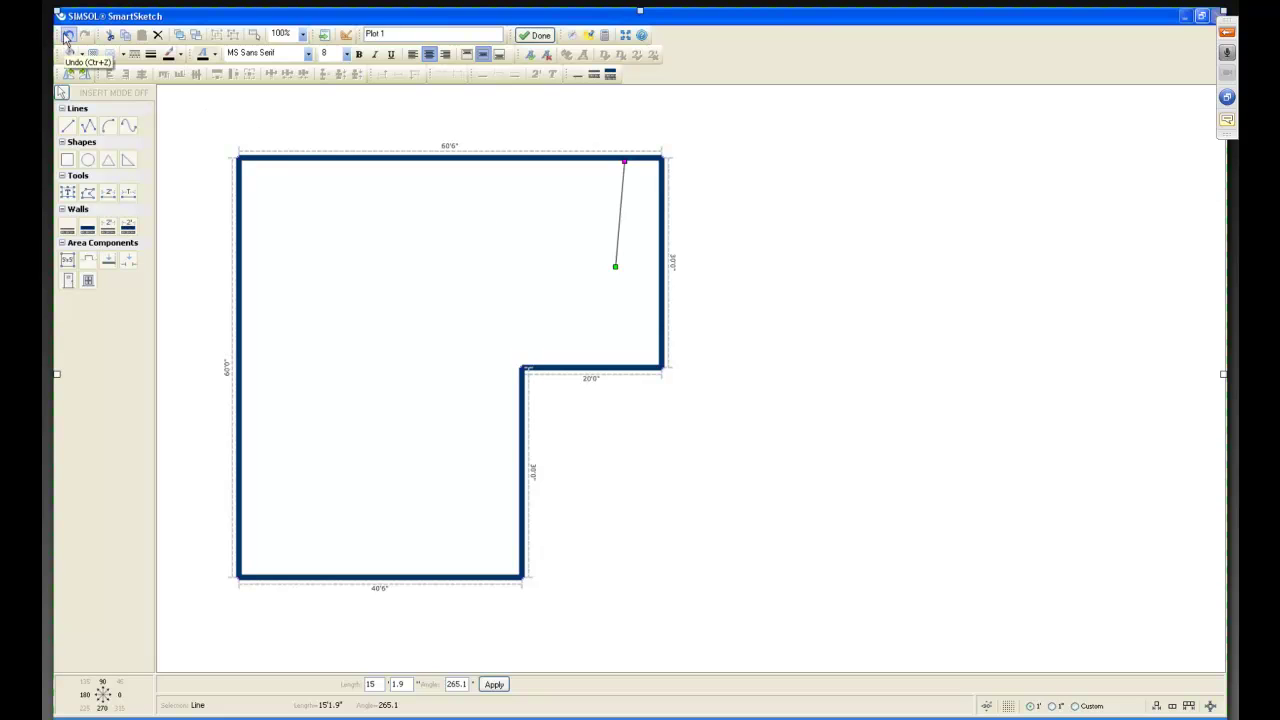
pyautogui.click(67, 35)
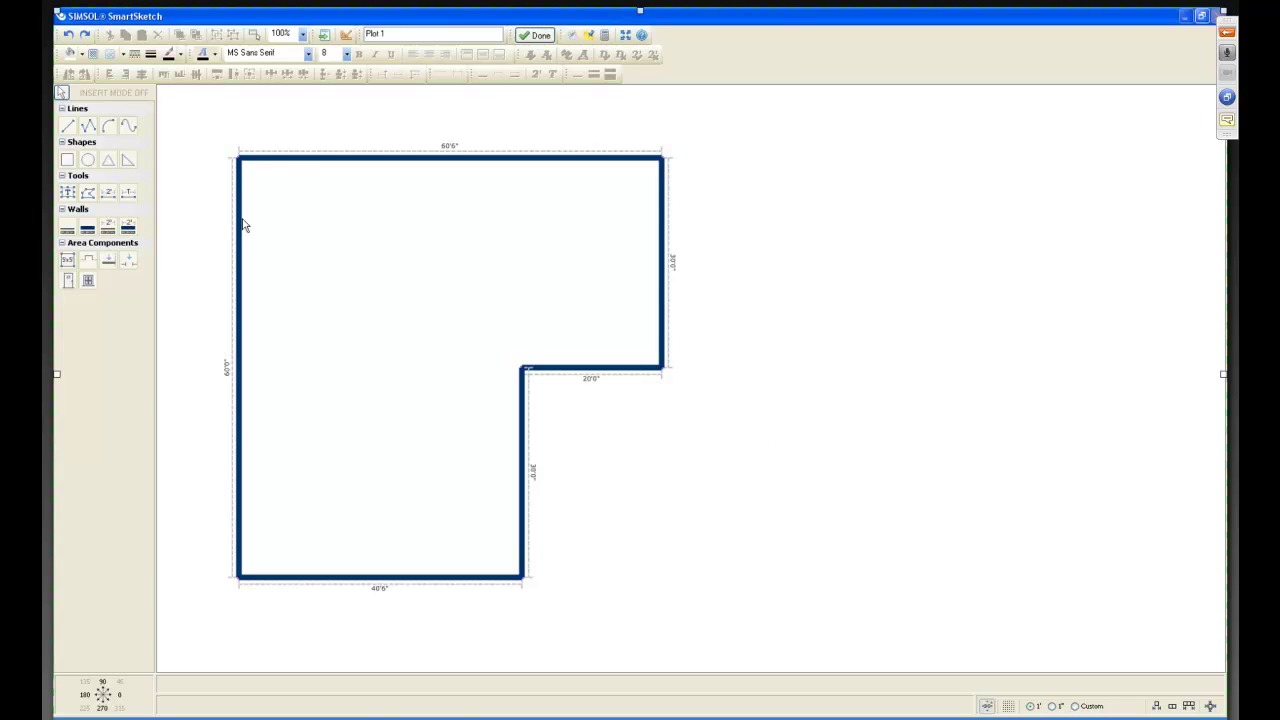
# Step: Draw a vertical line about 15'0" long at 270 degrees down from the top wall near the upper-right corner
pyautogui.click(67, 125)
pyautogui.click(633, 160)
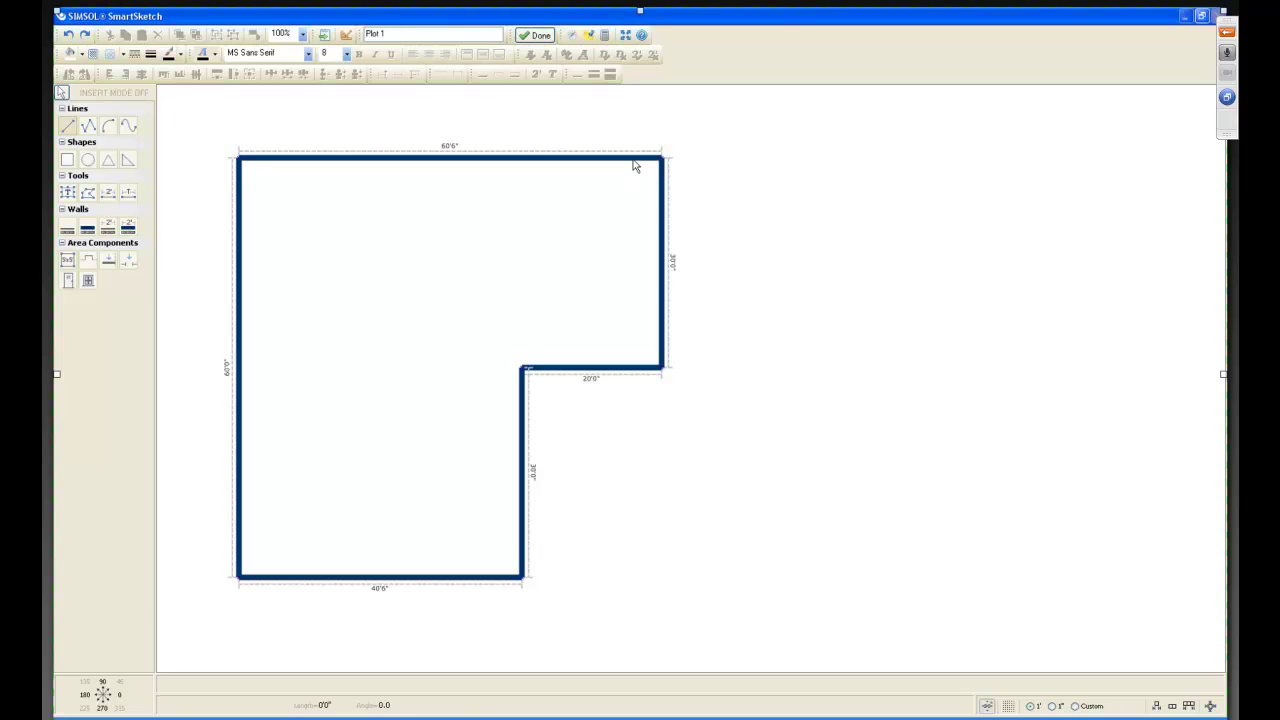
pyautogui.click(632, 265)
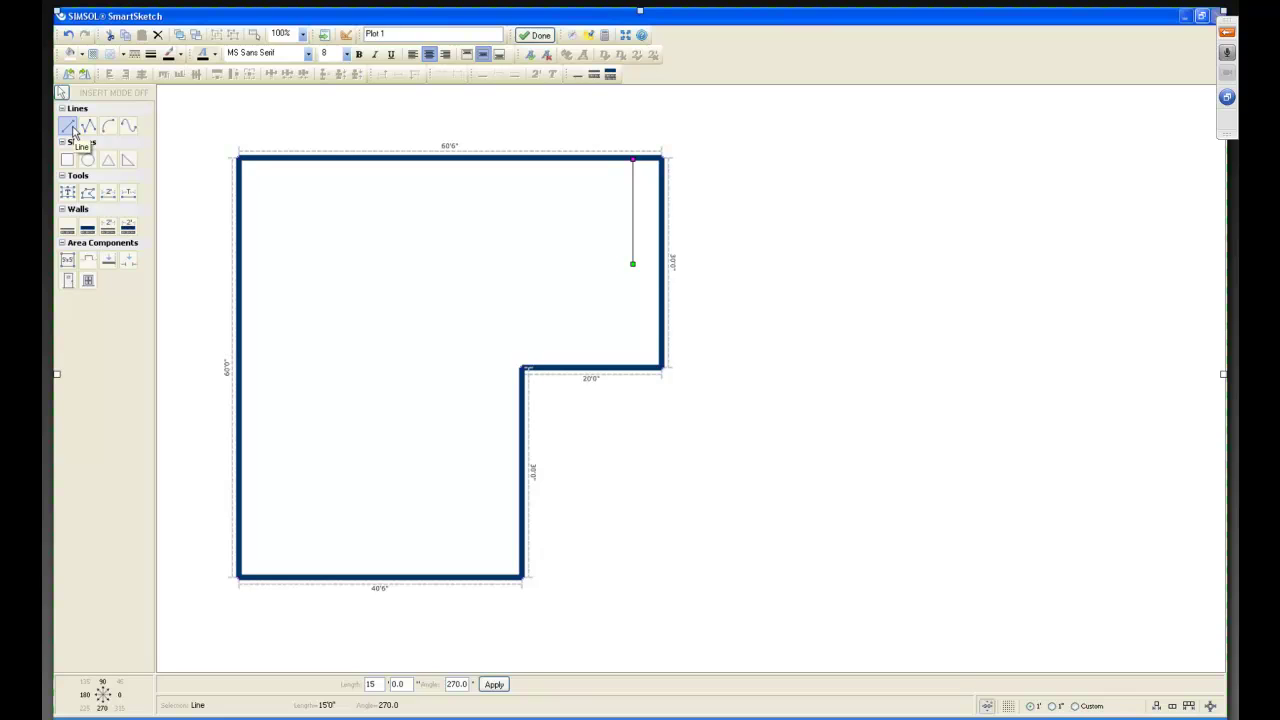
# Step: Place a horizontal dimension line about 34'8" long leftward from the right wall, level with the vertical line's lower end
pyautogui.click(108, 192)
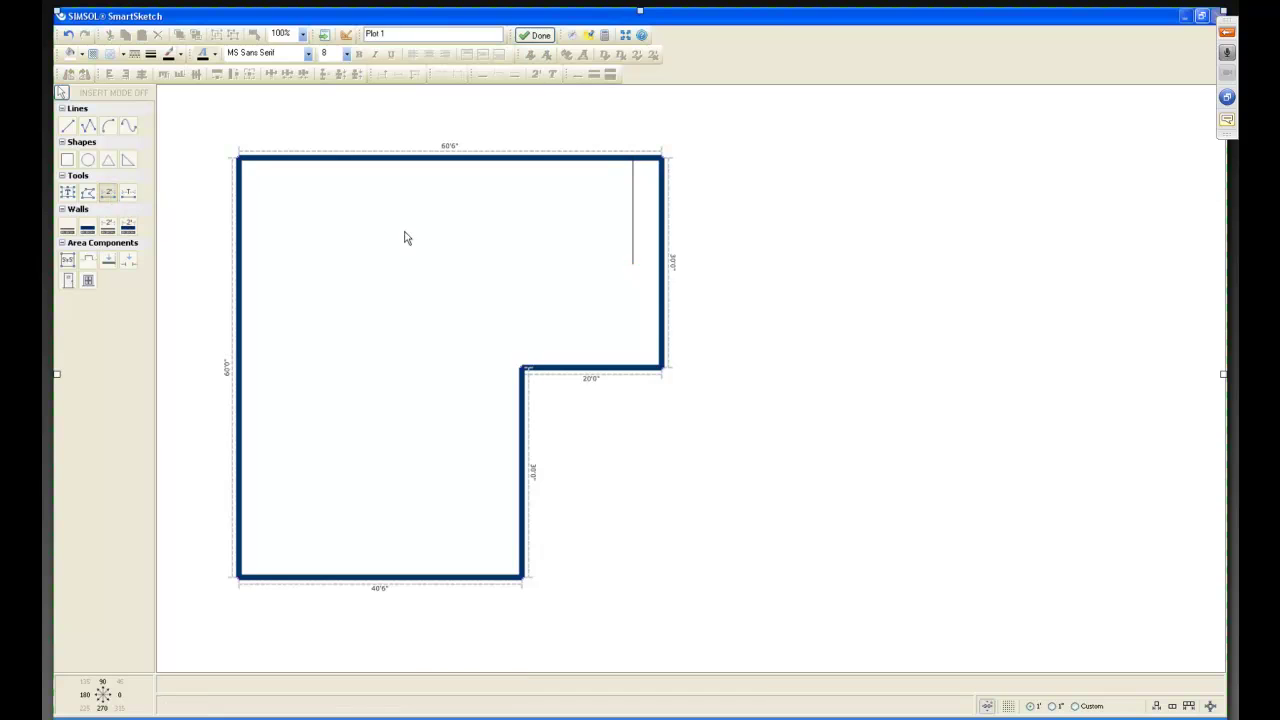
pyautogui.click(661, 262)
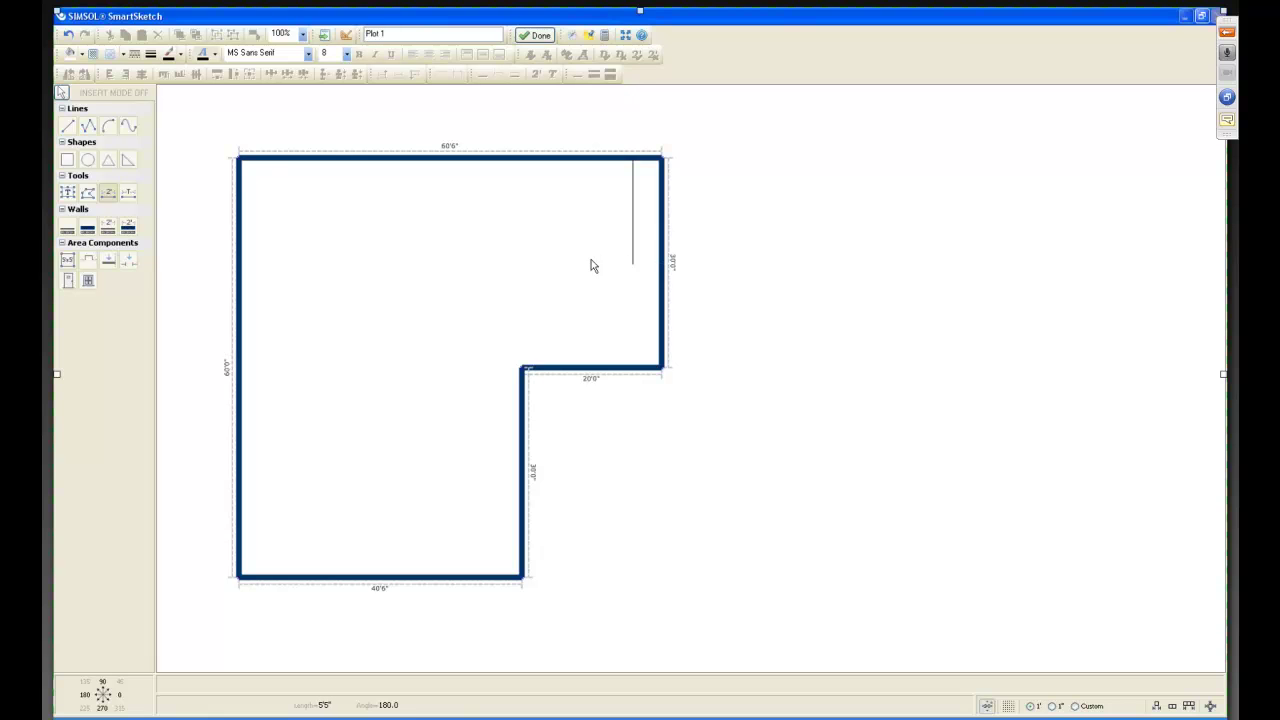
pyautogui.click(418, 263)
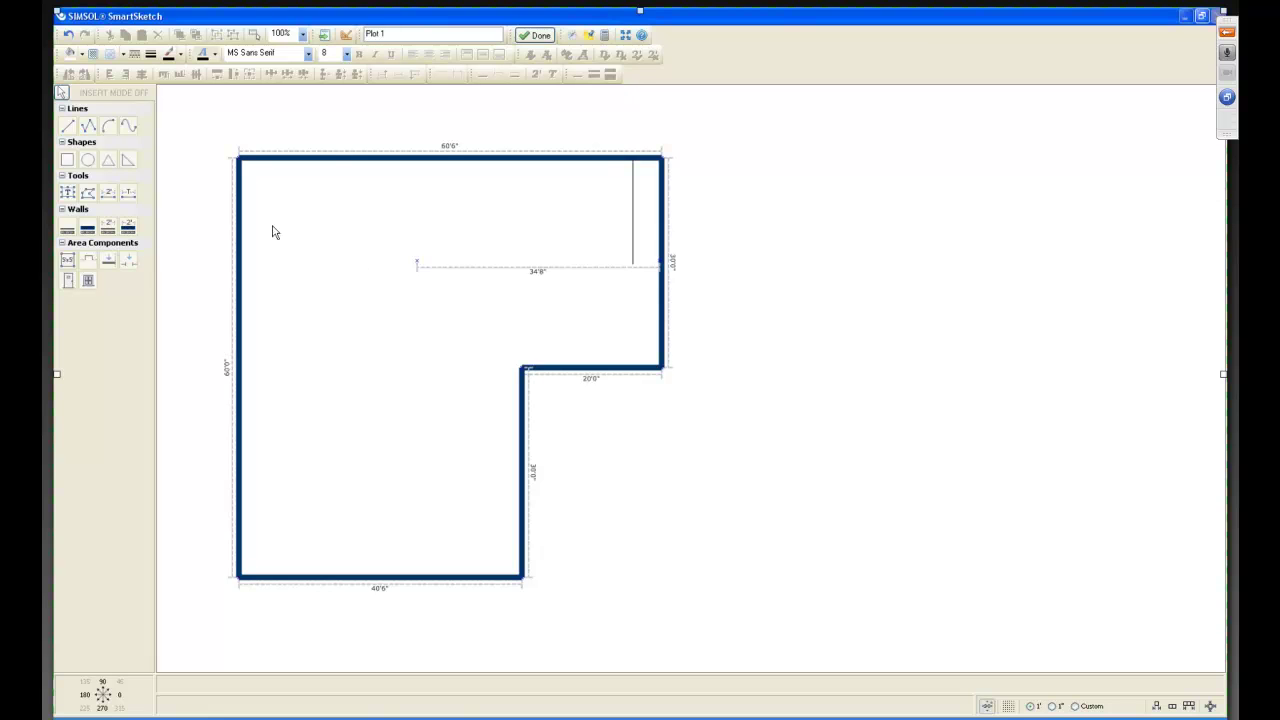
# Step: Set the new horizontal dimension line's length to 35'0"
pyautogui.click(61, 93)
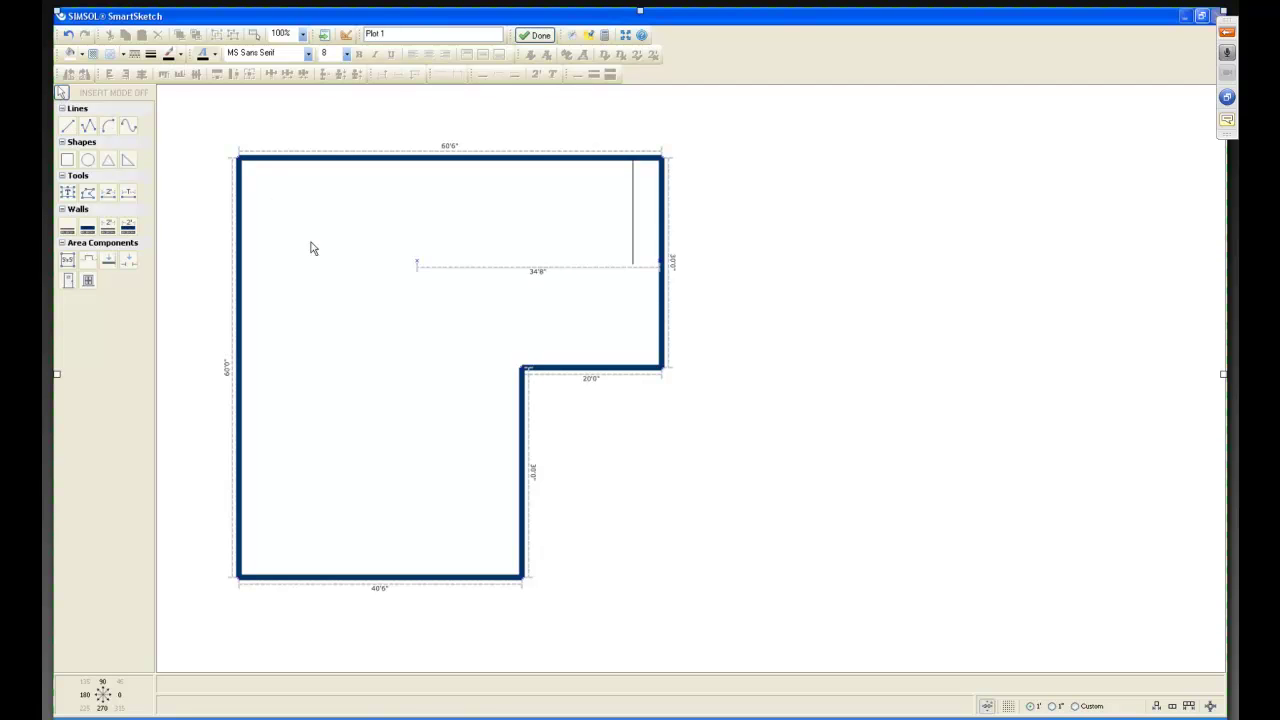
pyautogui.click(491, 267)
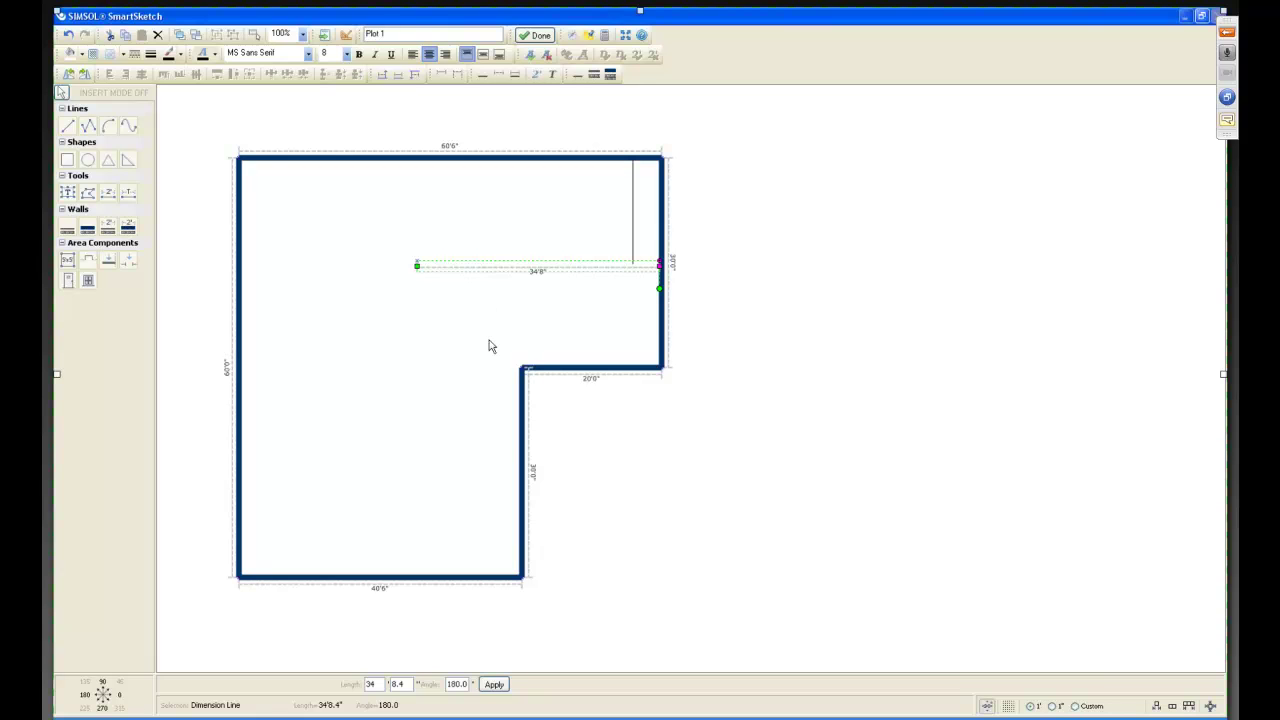
pyautogui.doubleClick(381, 684)
pyautogui.write('35')
pyautogui.doubleClick(408, 684)
pyautogui.write('0')
pyautogui.press('Tab')
pyautogui.click(492, 686)
pyautogui.click(408, 435)
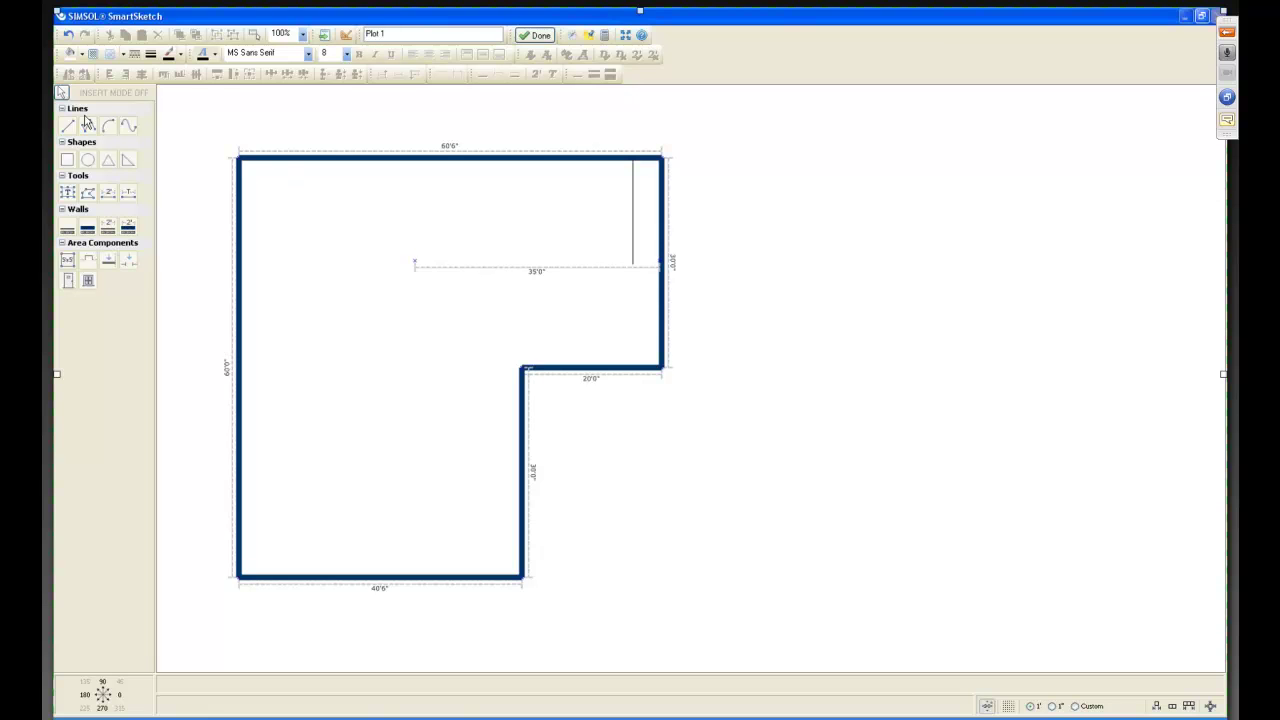
# Step: Pull the horizontal dimension line's left end toward the right wall and set its length to 15'0"
pyautogui.click(61, 95)
pyautogui.click(448, 268)
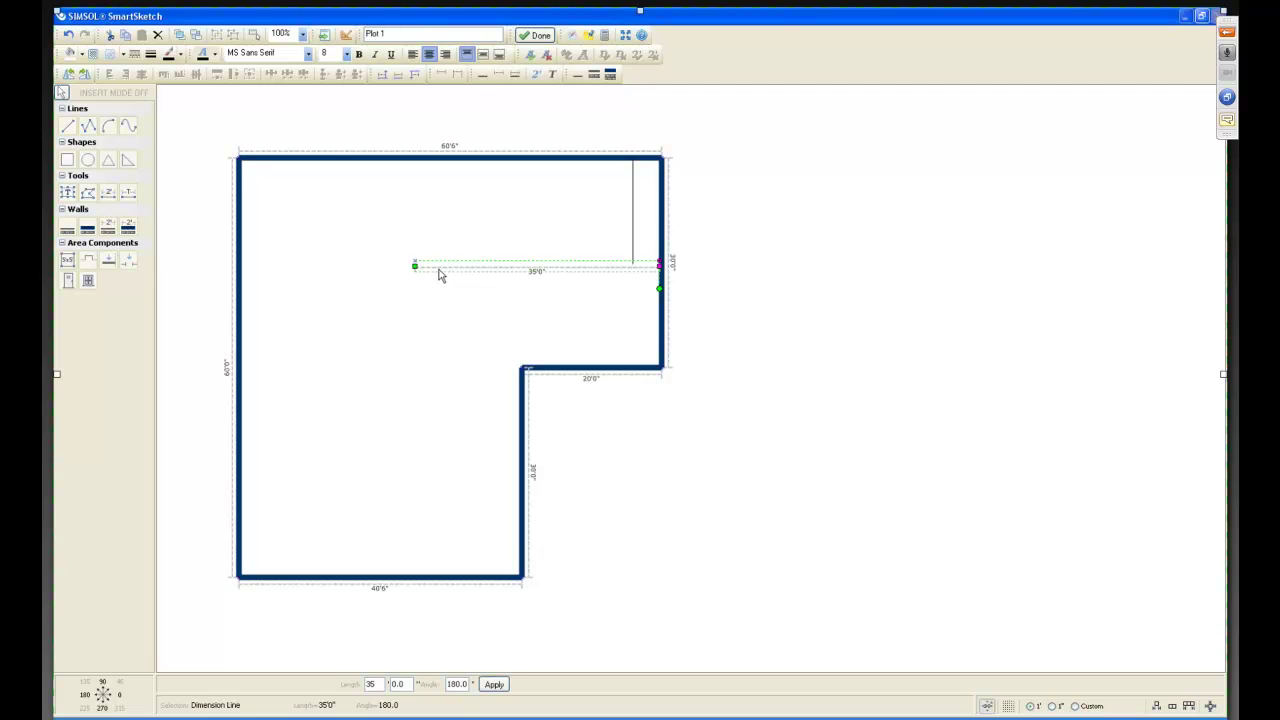
pyautogui.moveTo(416, 266); pyautogui.dragTo(542, 271)
pyautogui.moveTo(521, 271); pyautogui.dragTo(556, 267)
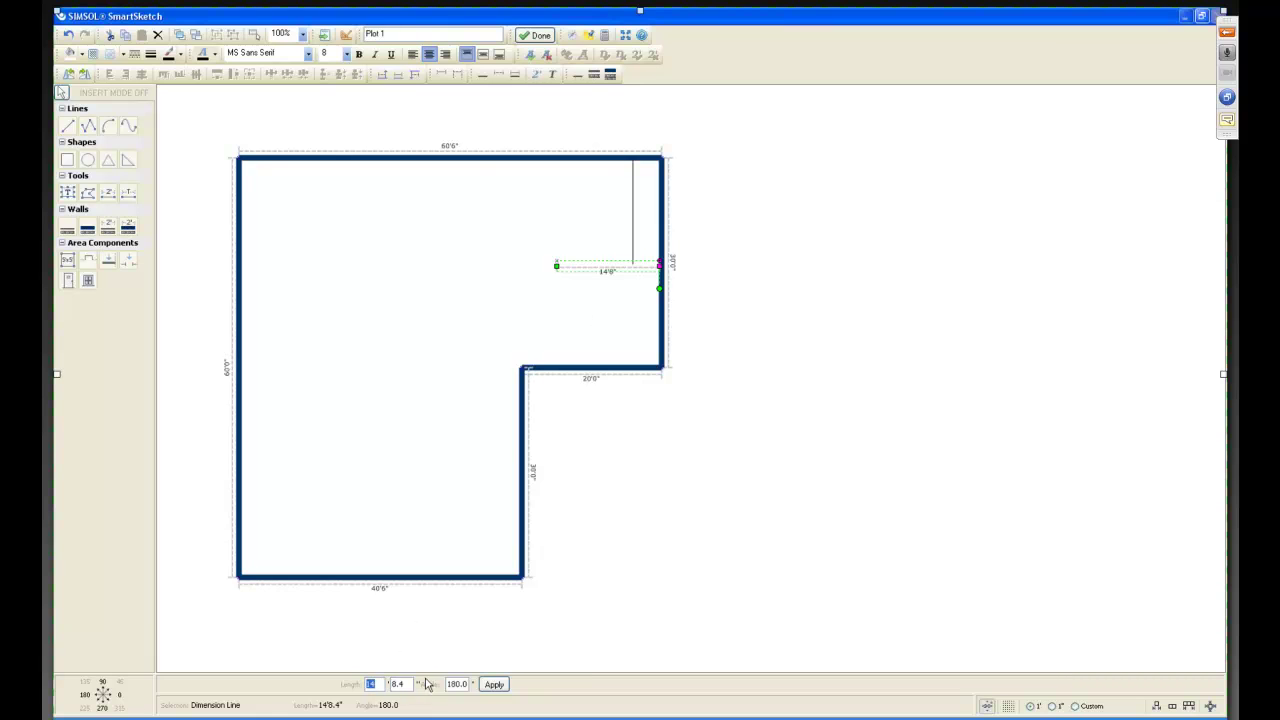
pyautogui.write('1')
pyautogui.write('0')
pyautogui.press('Tab')
pyautogui.press('Tab')
pyautogui.press('Return')
# Step: Delete the vertical line hanging from the top wall near the upper-right corner
pyautogui.click(60, 94)
pyautogui.click(61, 93)
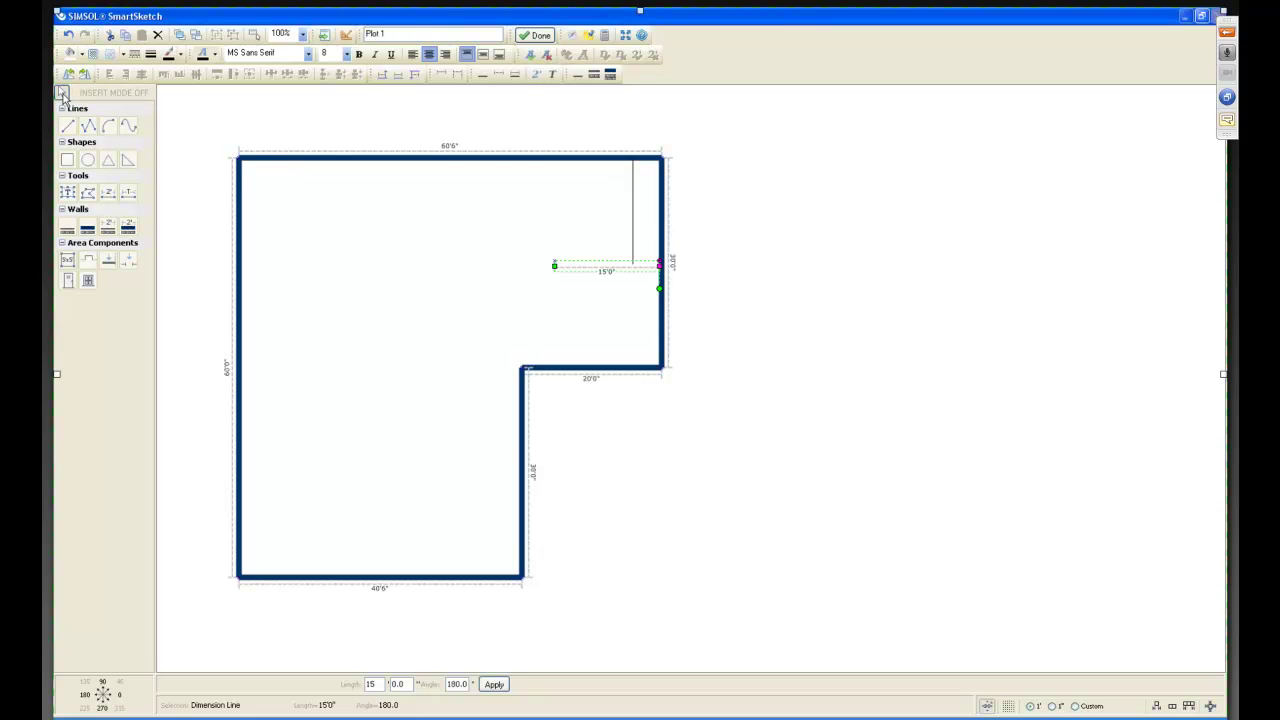
pyautogui.click(635, 198)
pyautogui.press('Delete')
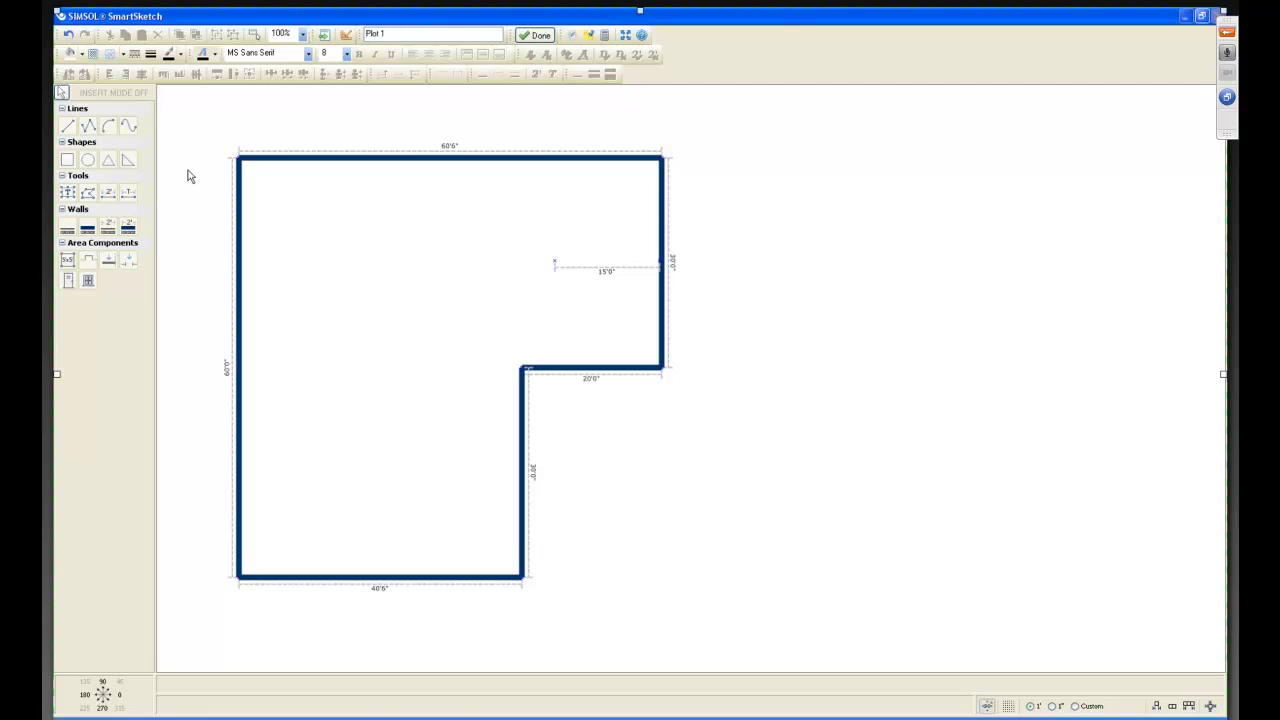
# Step: Draw a diagonal line between the outline's upper-right corner and the 15'0" dimension's left end, adjusting its endpoints to meet both
pyautogui.click(69, 129)
pyautogui.moveTo(659, 164); pyautogui.dragTo(554, 269)
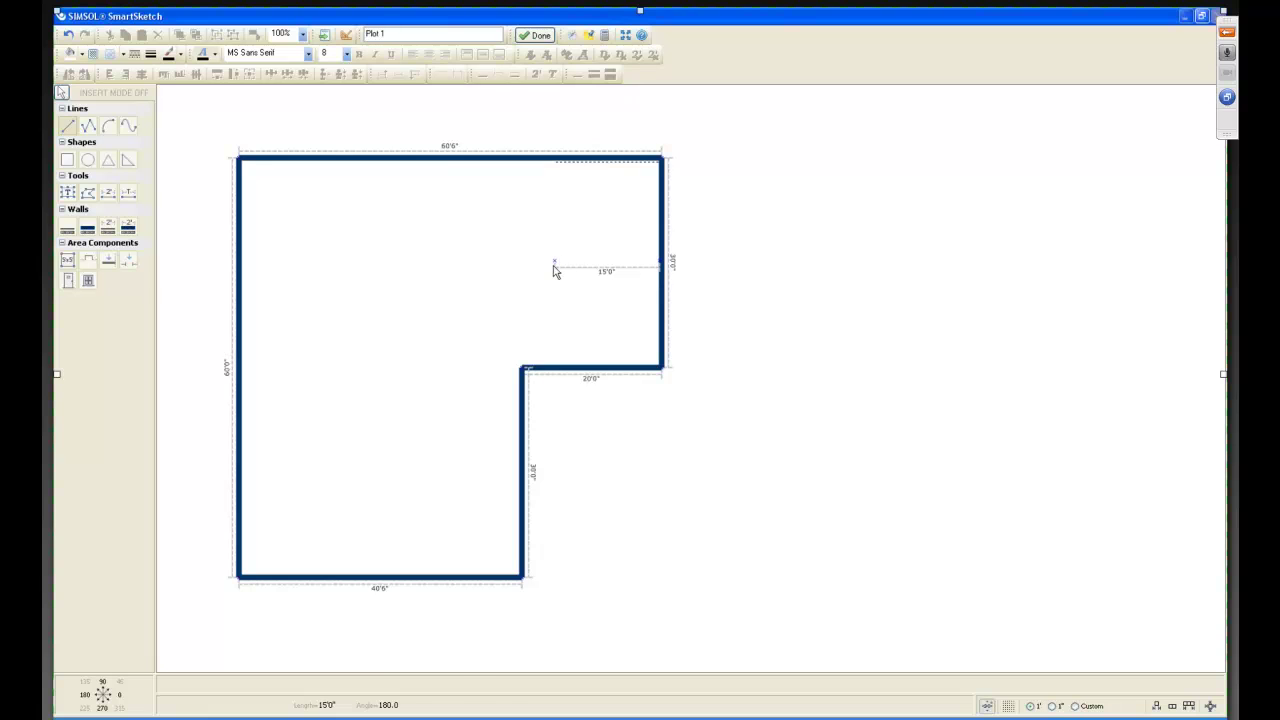
pyautogui.click(68, 126)
pyautogui.moveTo(659, 166); pyautogui.dragTo(494, 230)
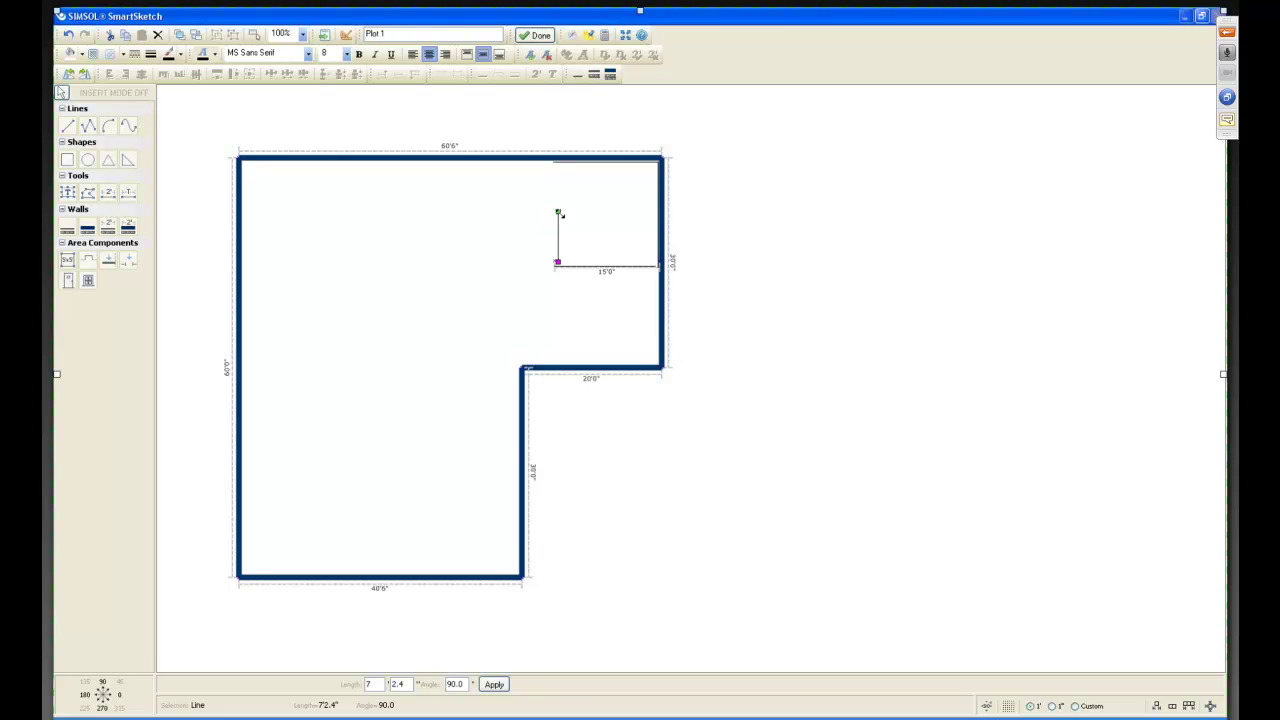
pyautogui.moveTo(558, 212); pyautogui.dragTo(658, 162)
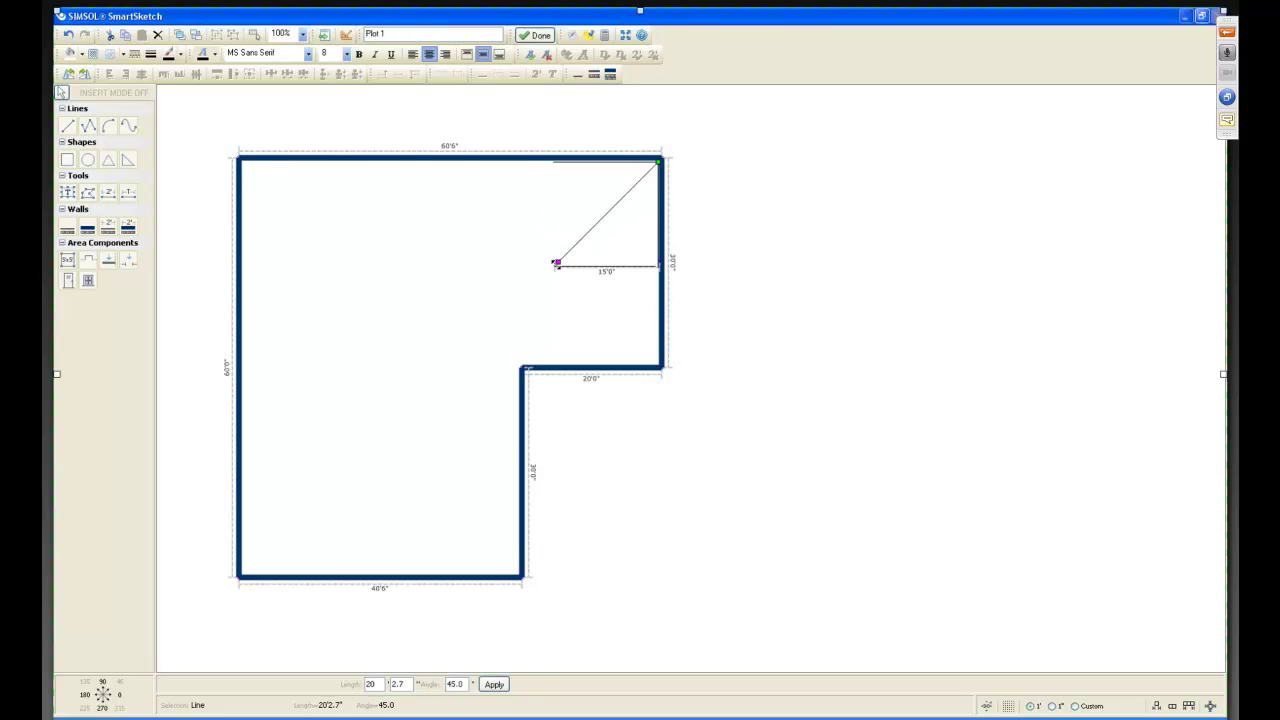
pyautogui.moveTo(557, 263)
pyautogui.mouseDown()
pyautogui.moveTo(575, 292)
pyautogui.moveTo(554, 266)
pyautogui.mouseUp()
# Step: Draw a diagonal line from the 15'0" dimension's left end to the lower-right corner where the right and 20'0" walls meet
pyautogui.click(68, 127)
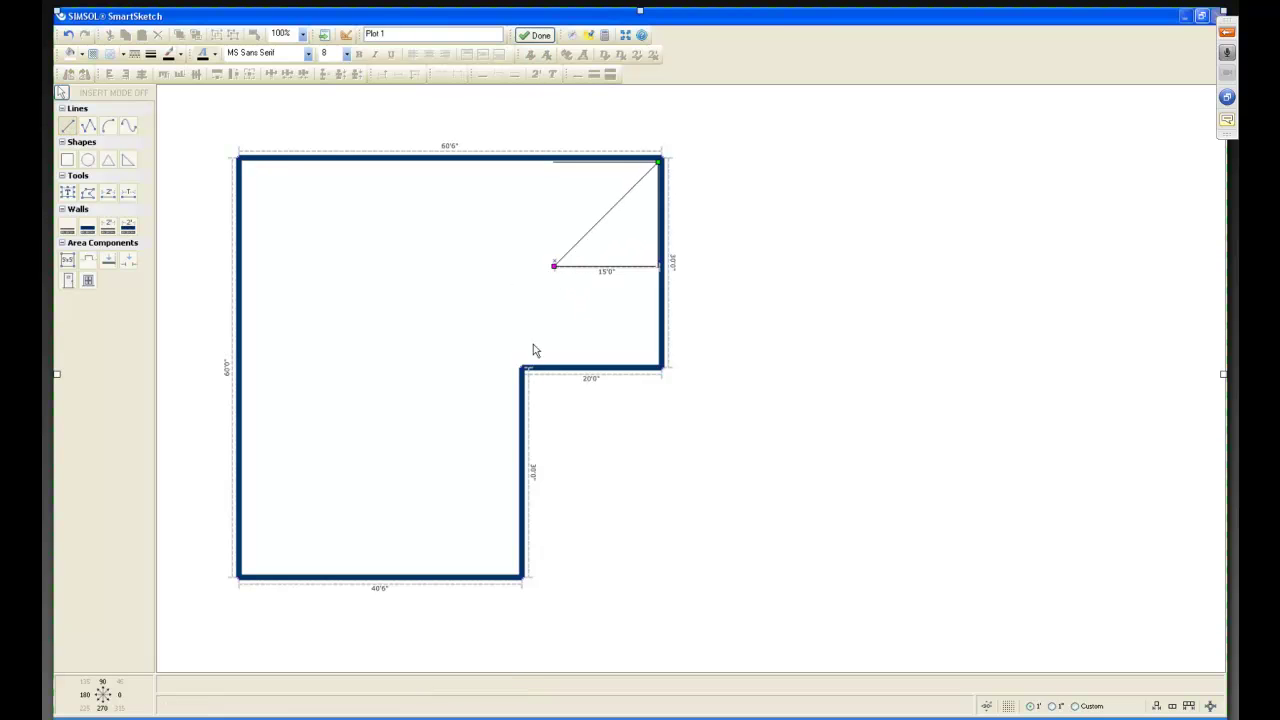
pyautogui.click(555, 267)
pyautogui.click(659, 368)
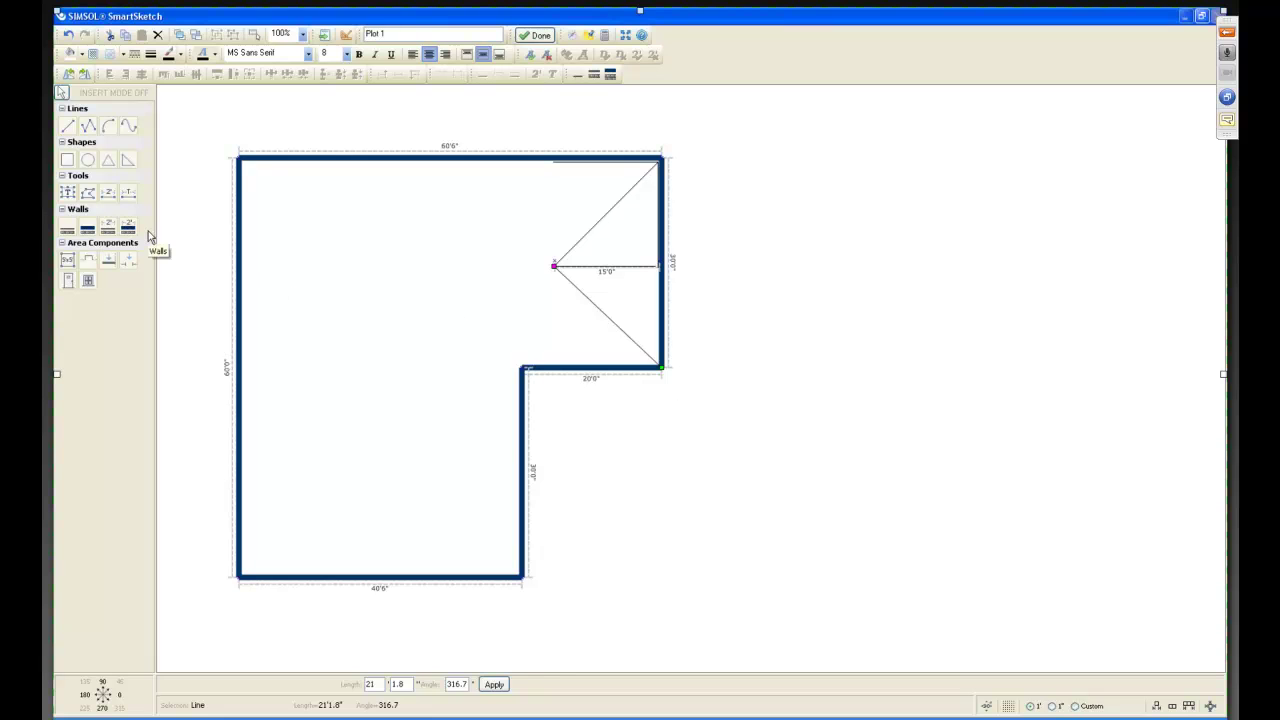
# Step: Place a dimension line about 24'7" long leftward from the diagonals' meeting point, and another about 31'8" long downward from its left end
pyautogui.click(108, 192)
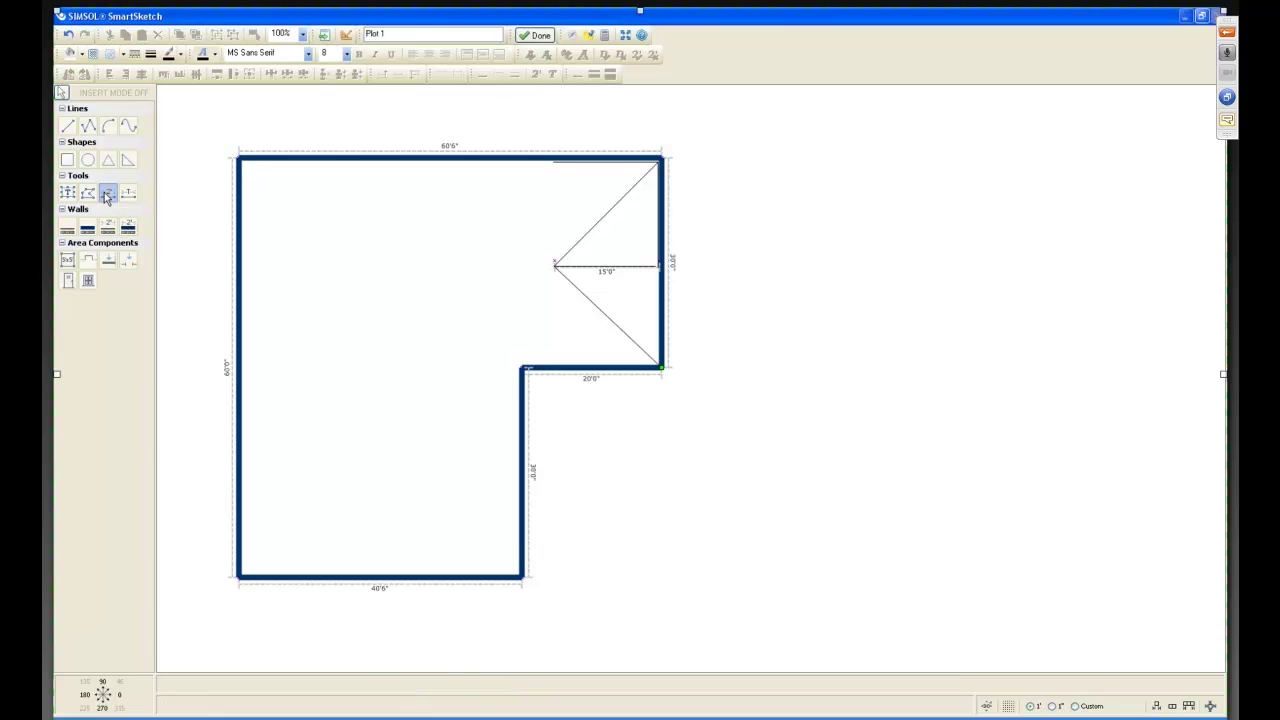
pyautogui.click(556, 266)
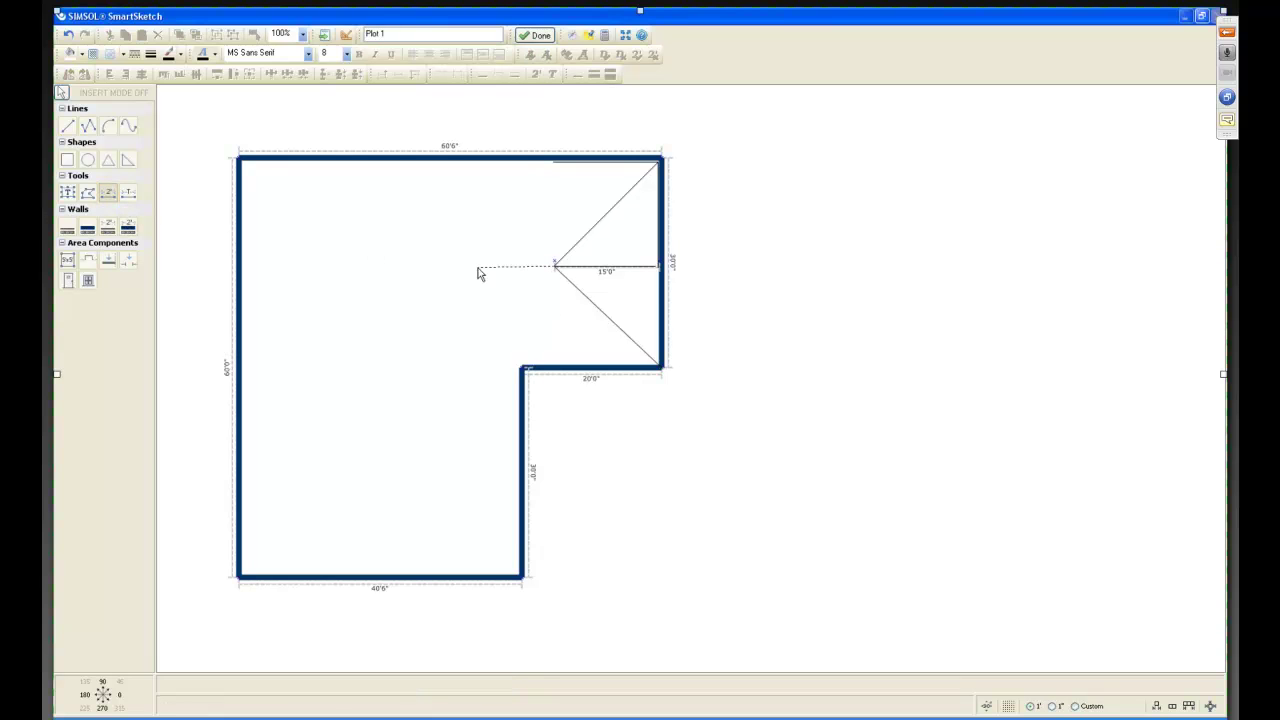
pyautogui.click(382, 266)
pyautogui.click(109, 193)
pyautogui.click(382, 275)
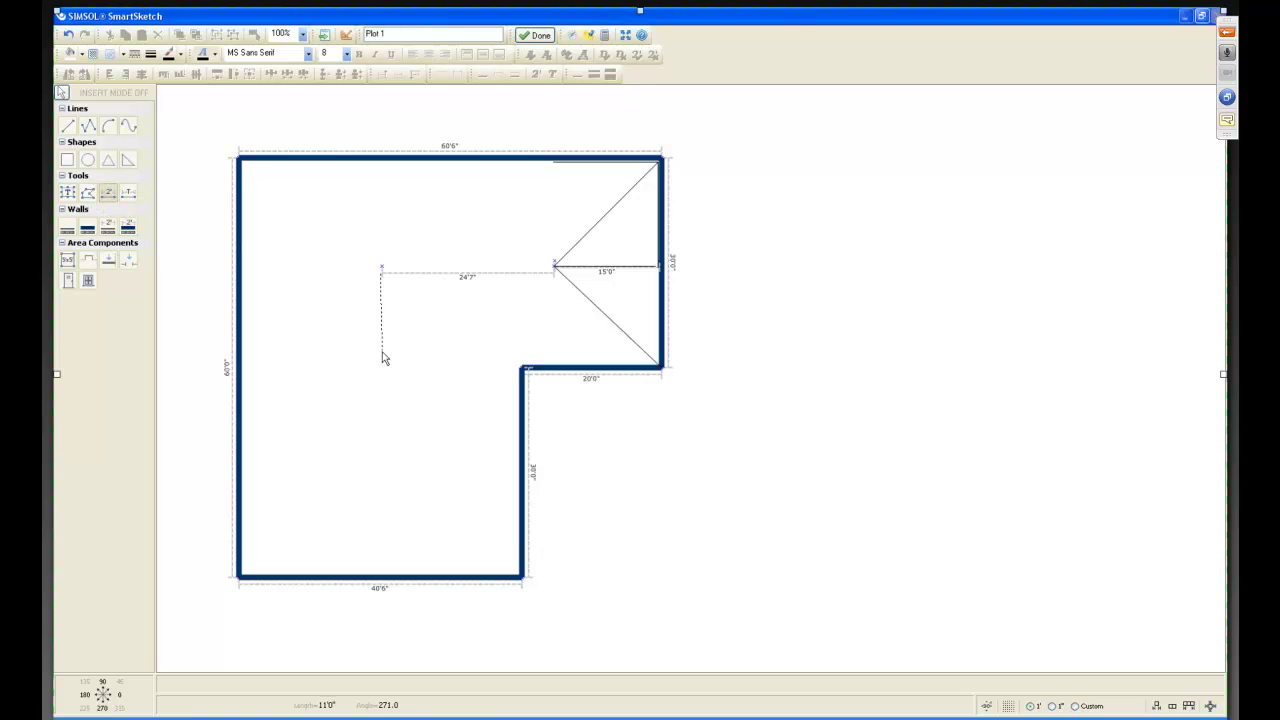
pyautogui.click(381, 496)
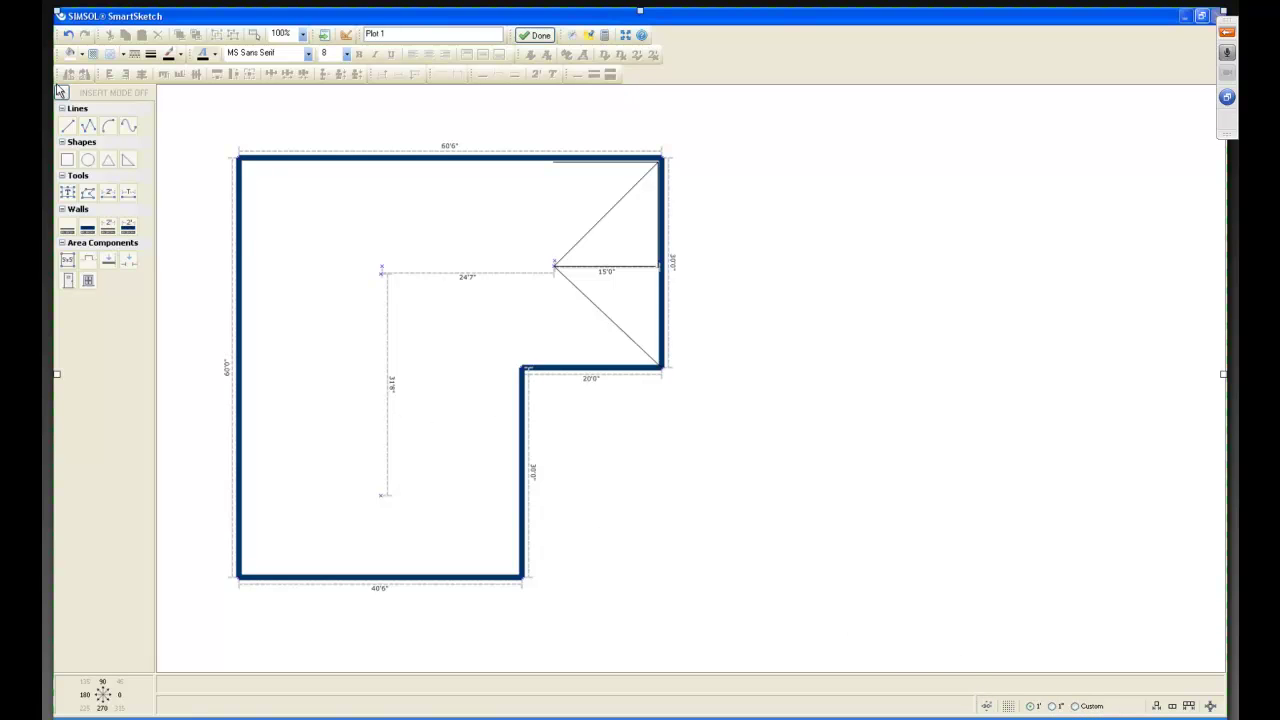
# Step: Draw a diagonal line about 23'8.5" long from the outline's lower-left corner to the 31'8" dimension's lower end
pyautogui.click(67, 126)
pyautogui.click(241, 578)
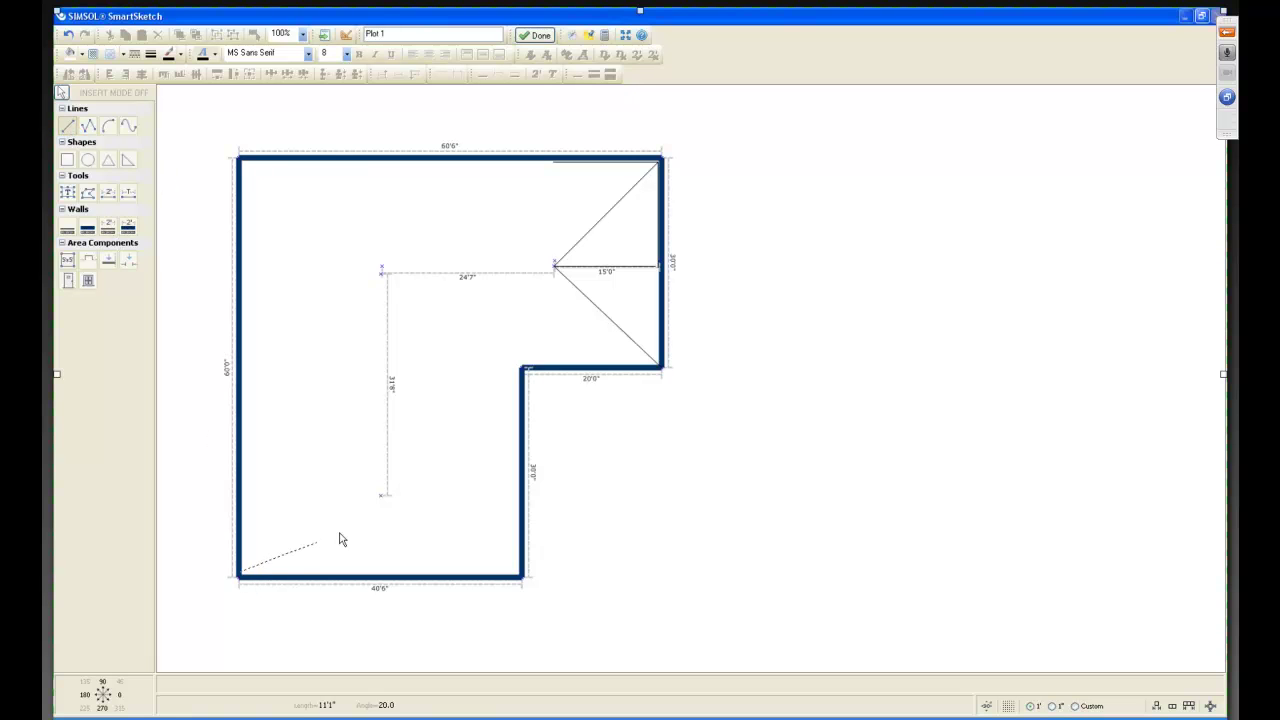
pyautogui.click(385, 497)
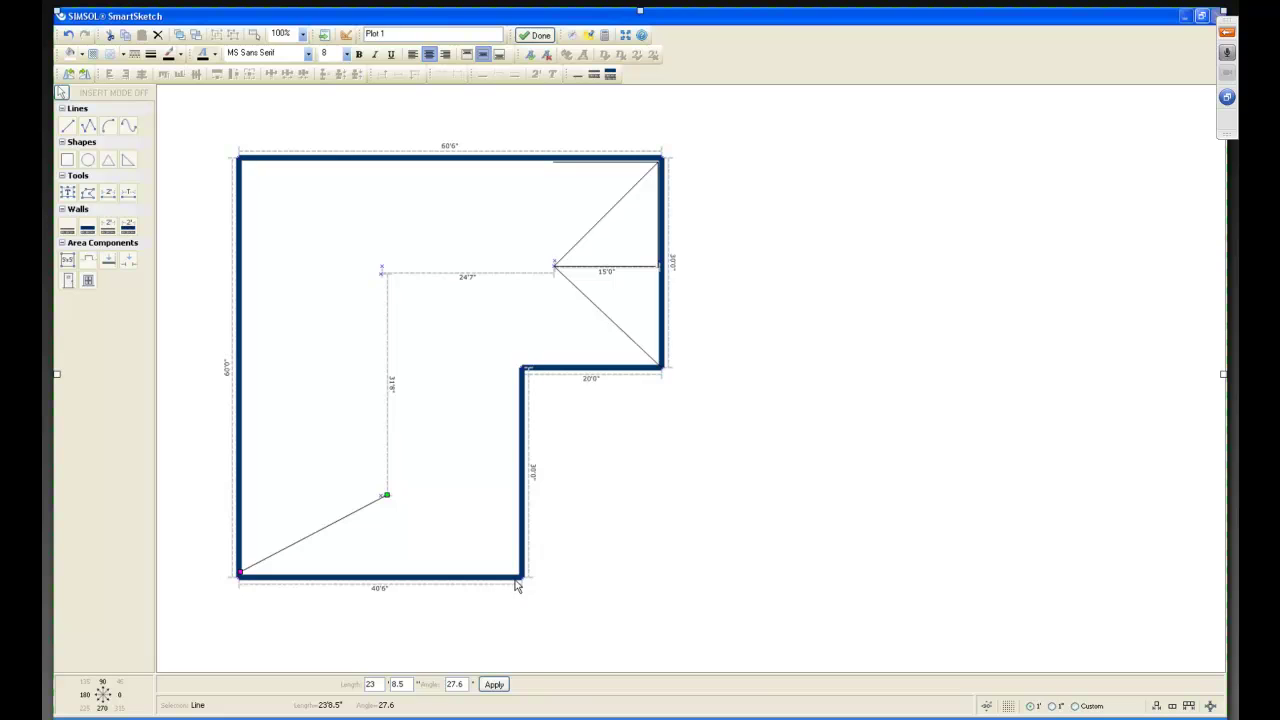
pyautogui.click(520, 577)
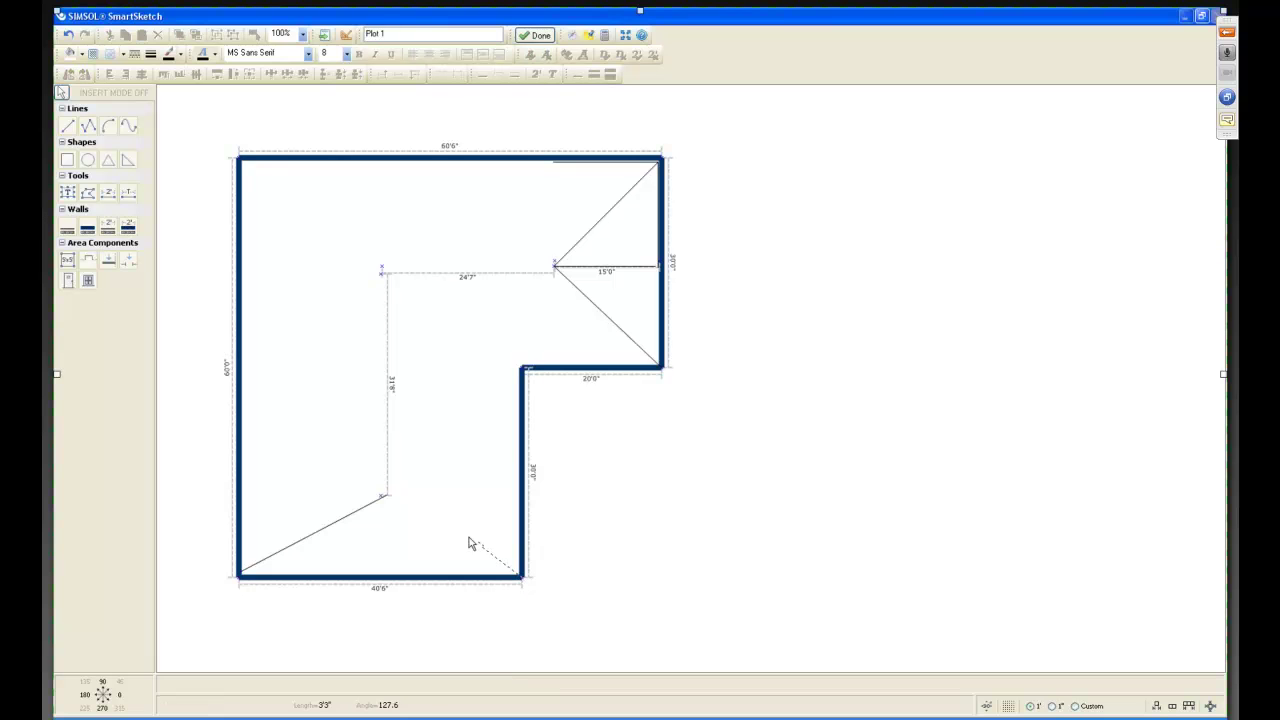
pyautogui.click(389, 502)
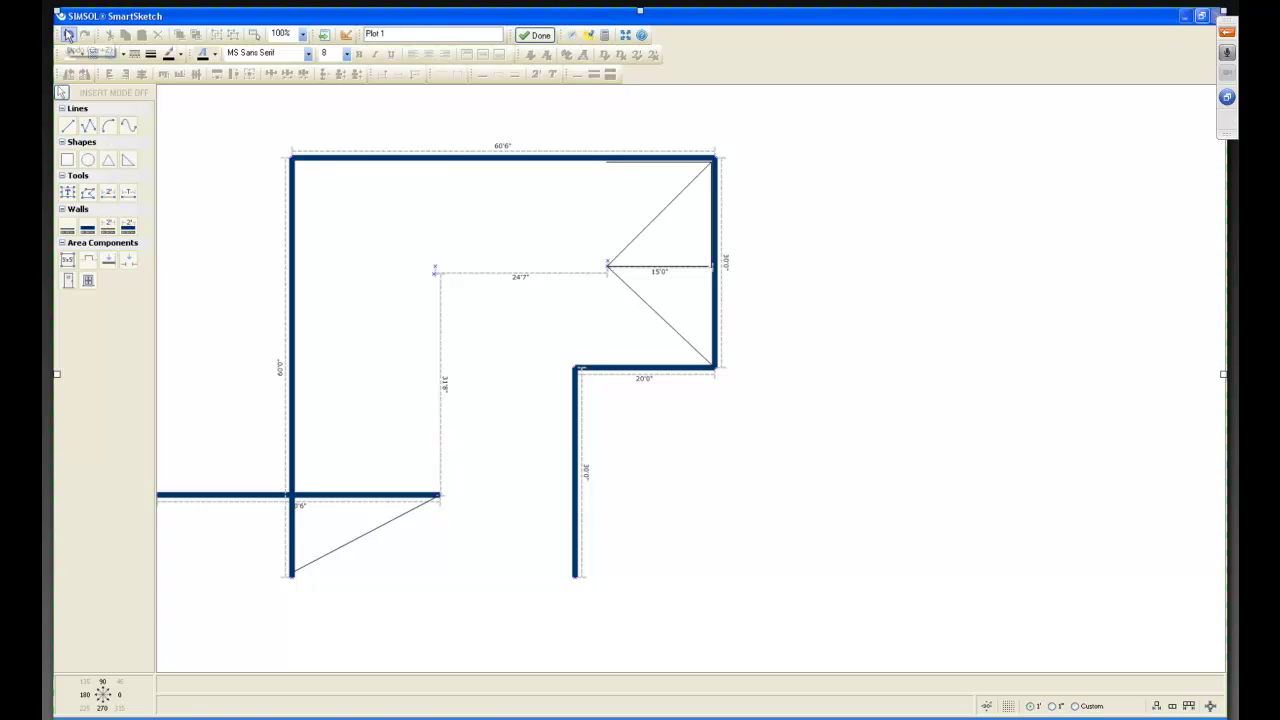
pyautogui.click(68, 34)
# Step: Draw a diagonal line about 22'7.5" long from the 31'8" dimension's lower end to the bottom wall's right corner
pyautogui.click(65, 128)
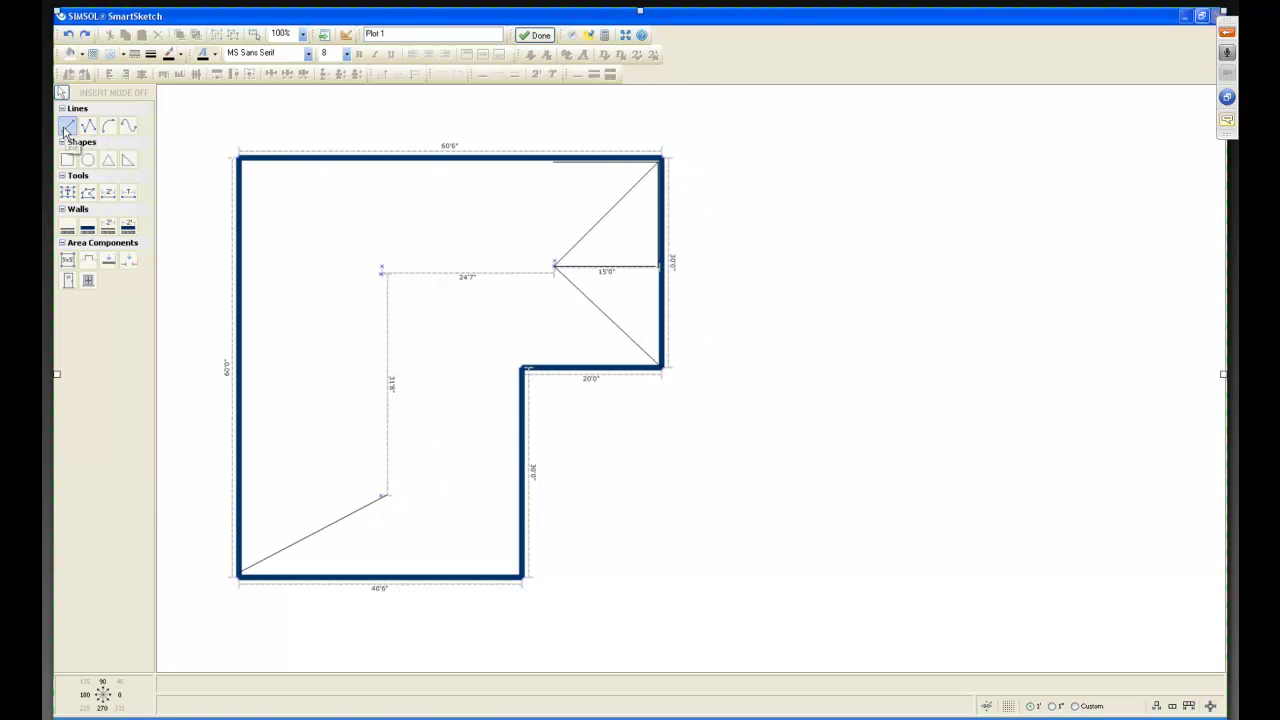
pyautogui.click(385, 495)
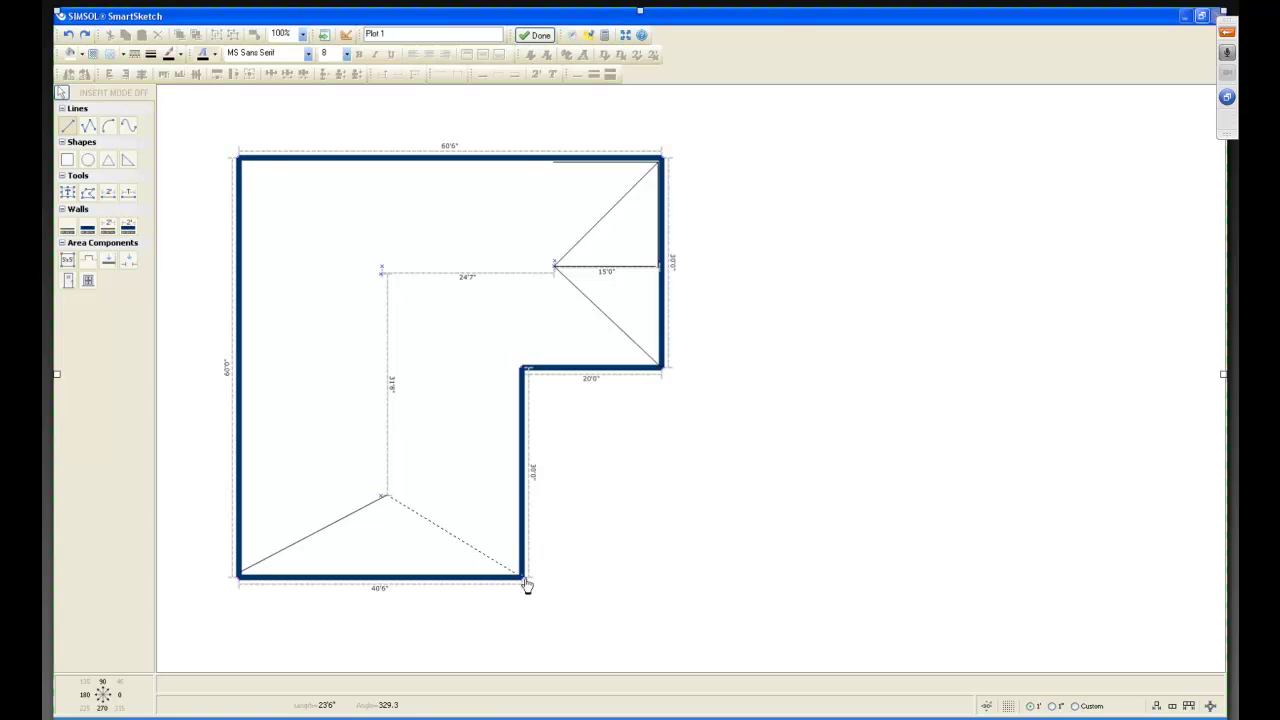
pyautogui.click(522, 577)
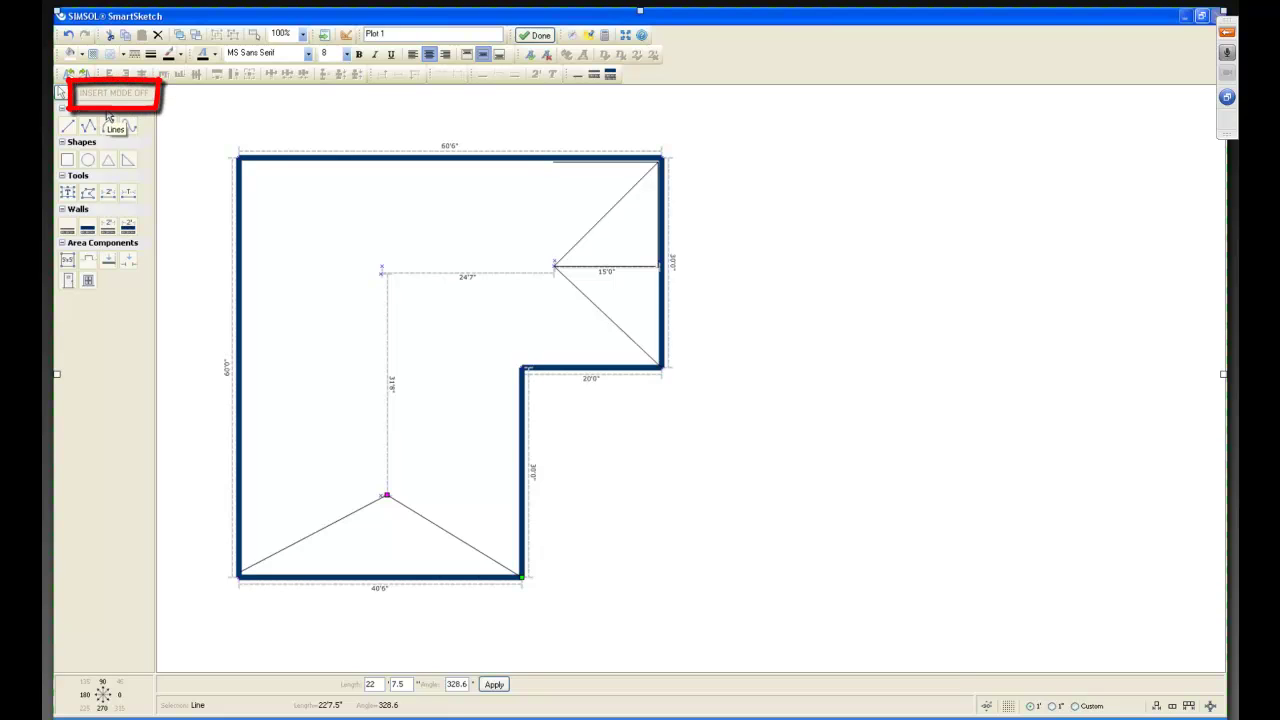
# Step: With insert mode on, draw diagonal lines from the upper-left corner and the inner corner to the junction of the 24'7" and 31'8" dimensions
pyautogui.click(106, 93)
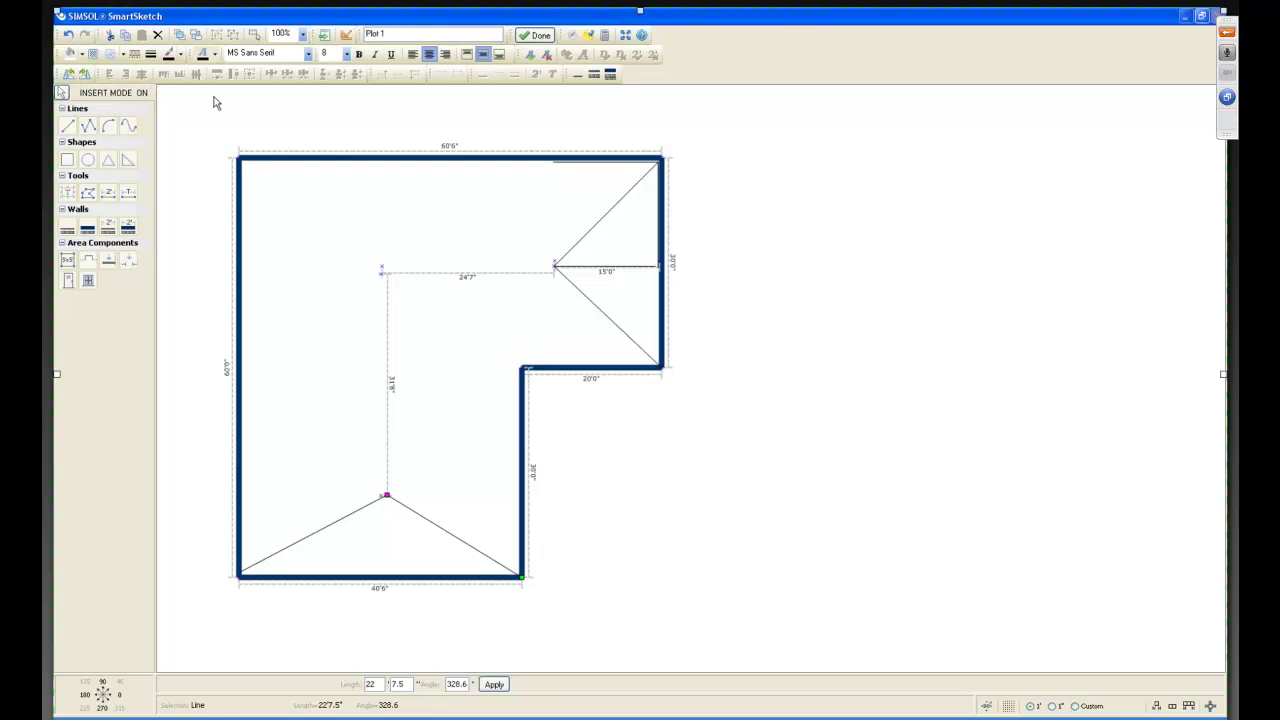
pyautogui.click(70, 128)
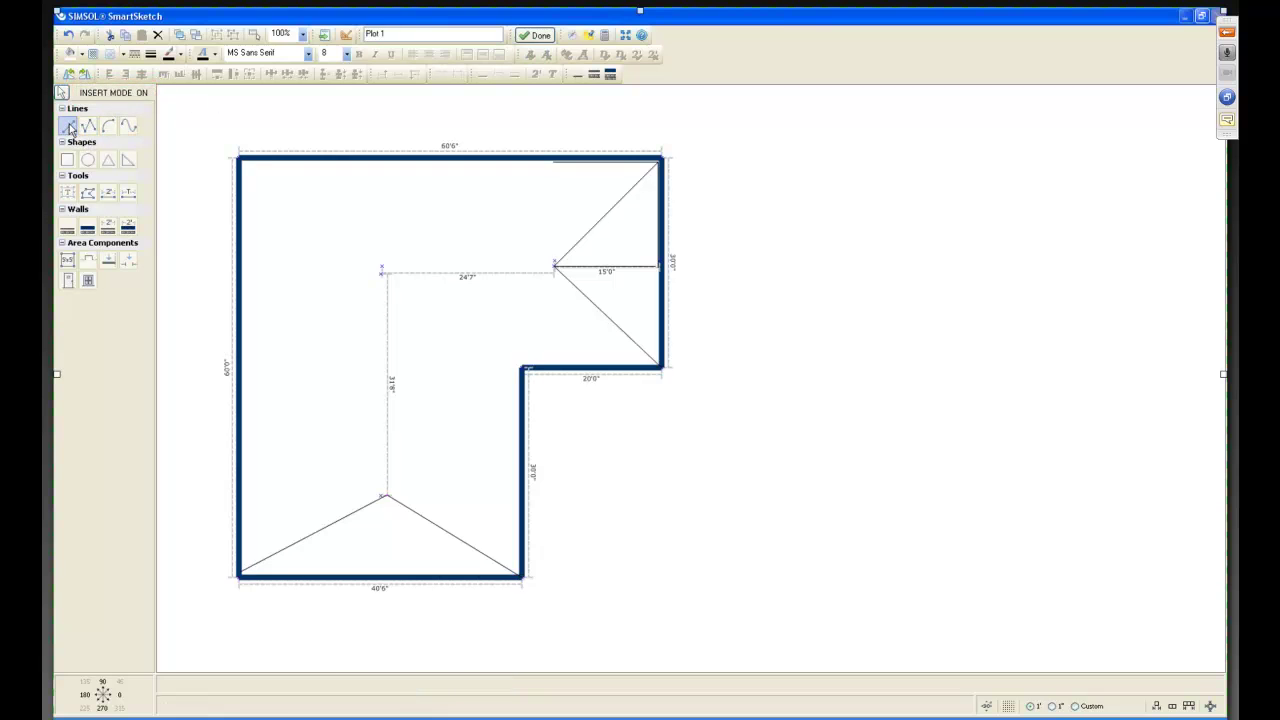
pyautogui.click(242, 161)
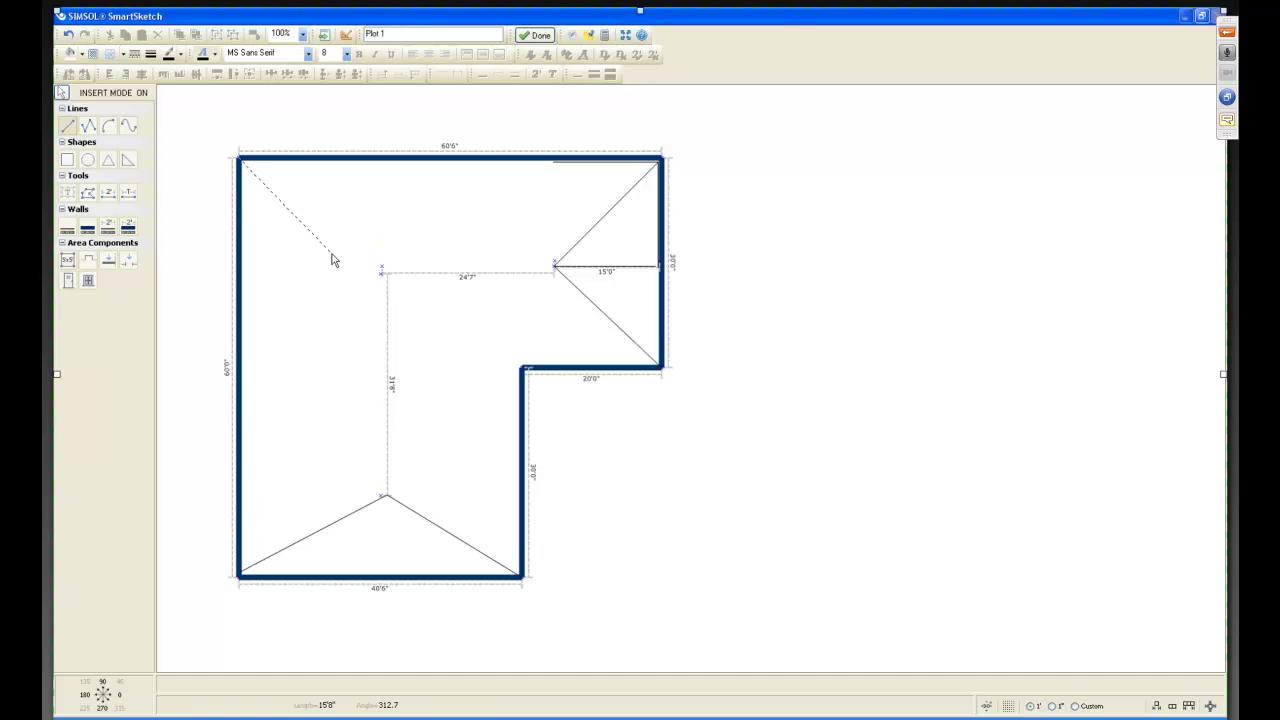
pyautogui.click(388, 280)
pyautogui.click(522, 369)
pyautogui.click(391, 280)
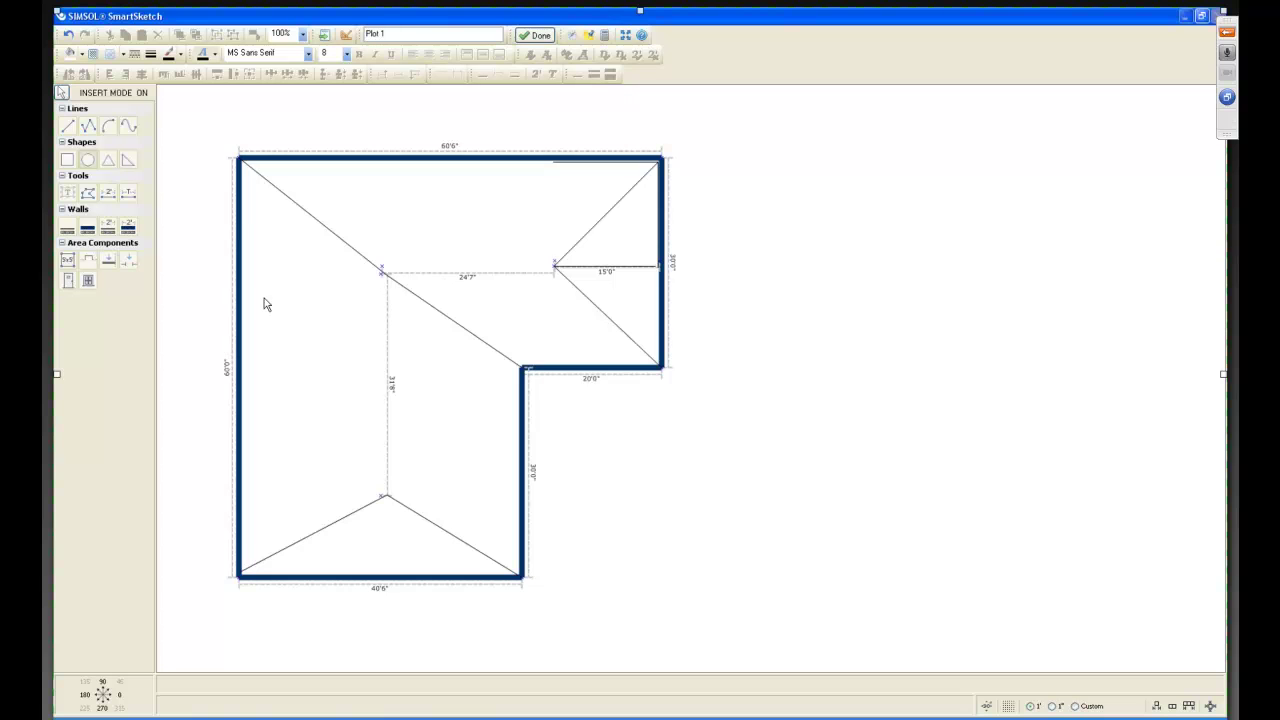
# Step: Draw a circle about 39'0" wide and 40'10.8" long over the main roof section between the side walls
pyautogui.moveTo(248, 192); pyautogui.dragTo(520, 480)
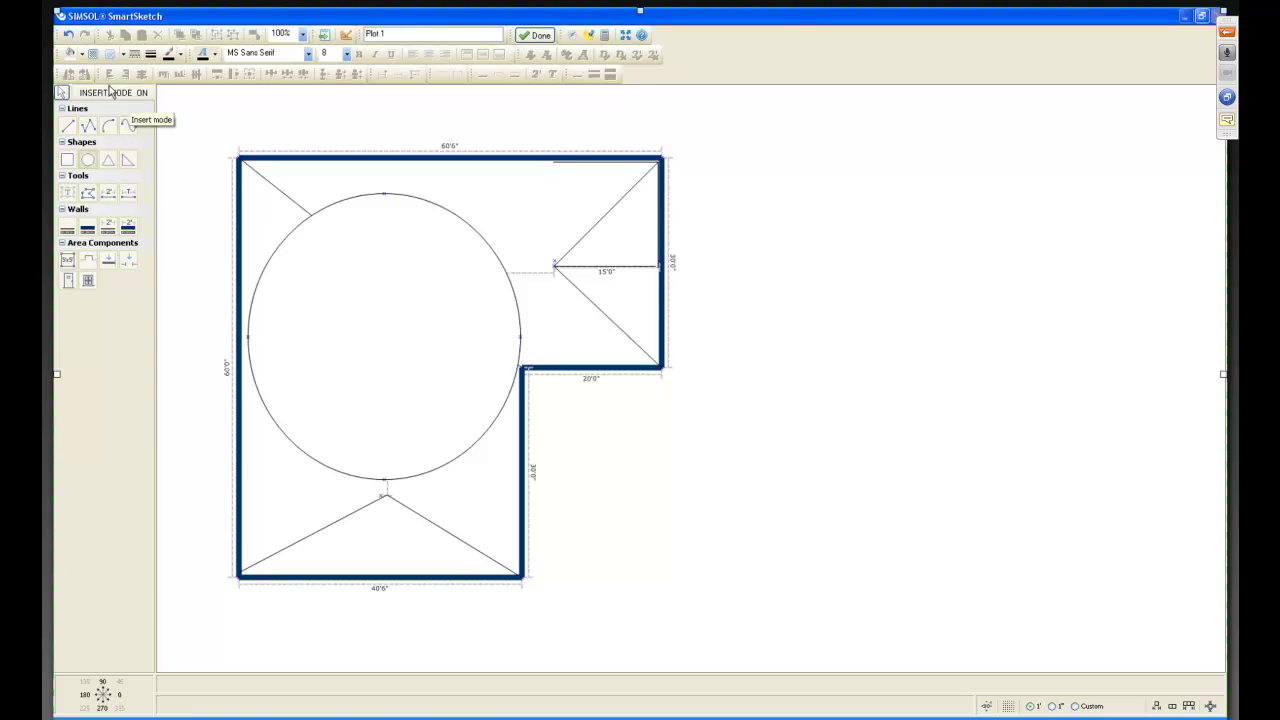
pyautogui.click(88, 125)
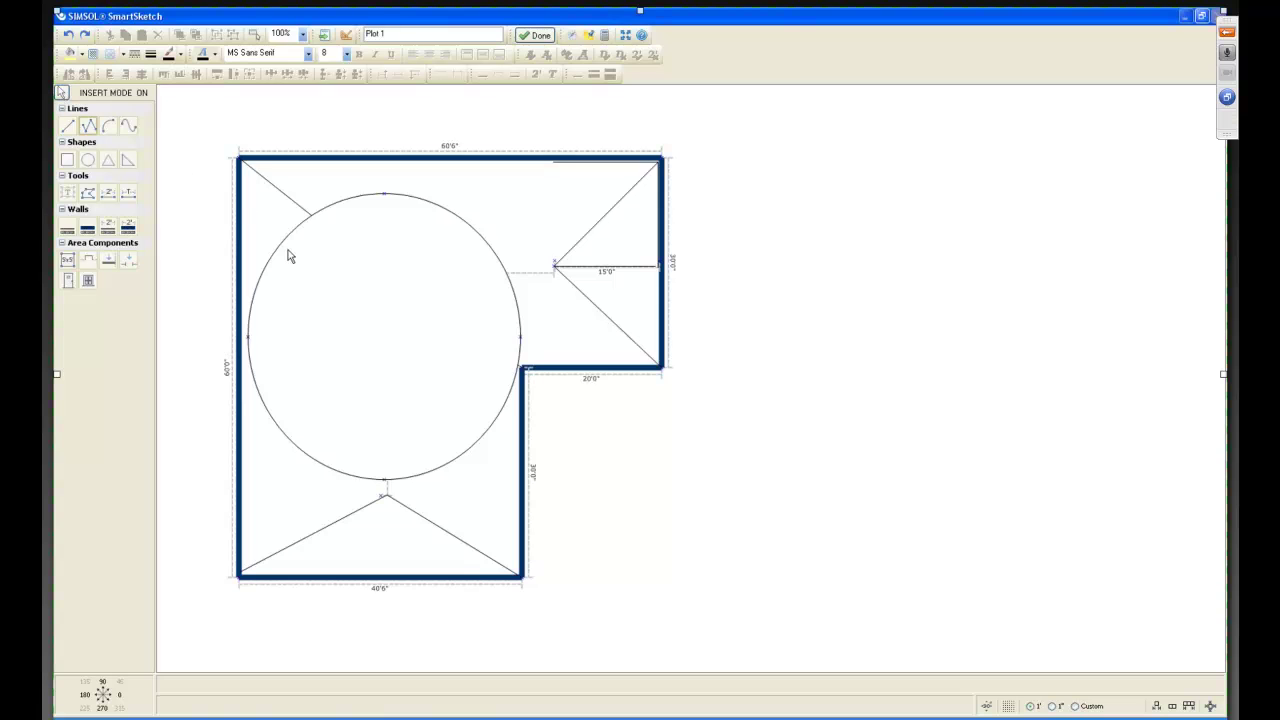
pyautogui.press('Escape')
# Step: Fill the circle with yellow and apply a diagonal hatch pattern to it
pyautogui.click(436, 287)
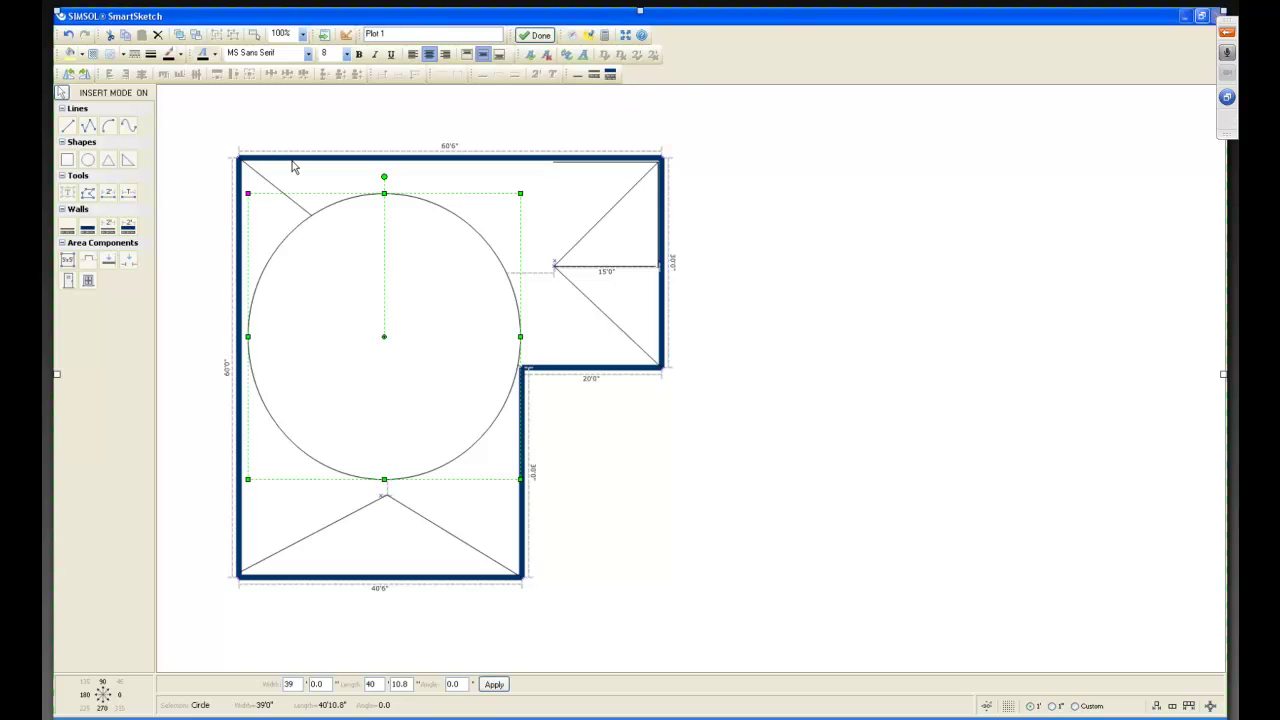
pyautogui.click(82, 55)
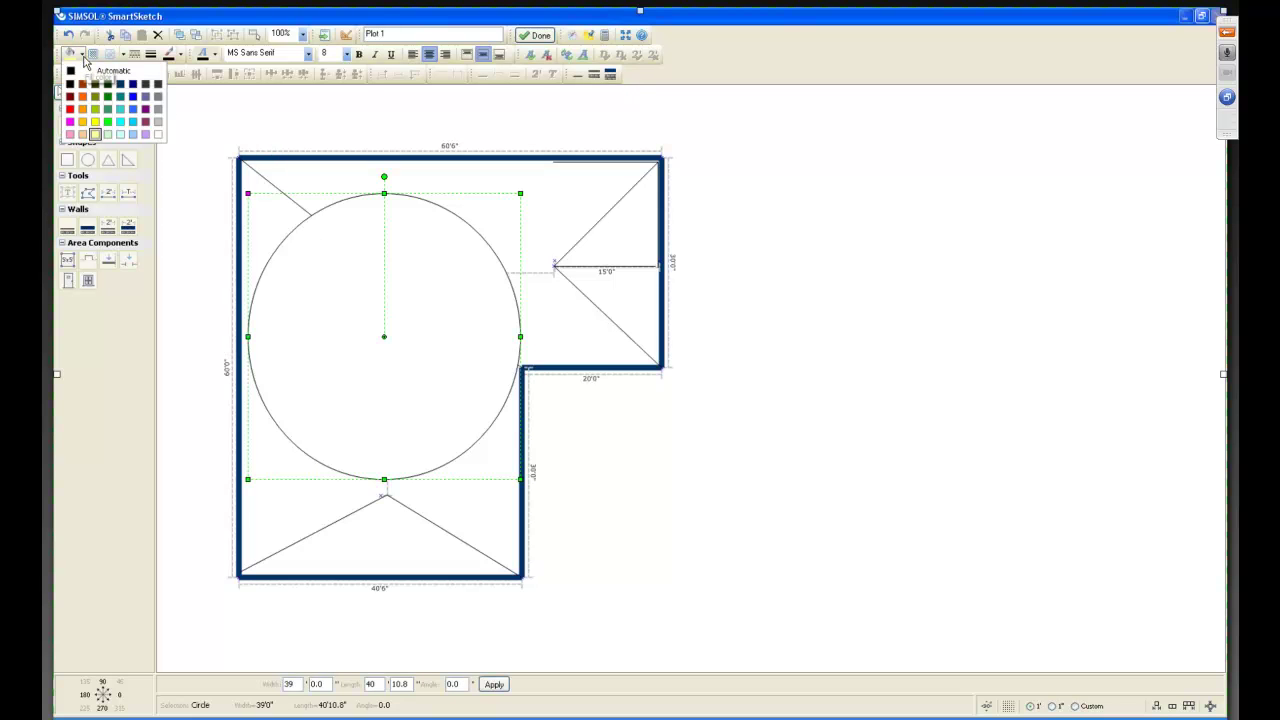
pyautogui.click(95, 121)
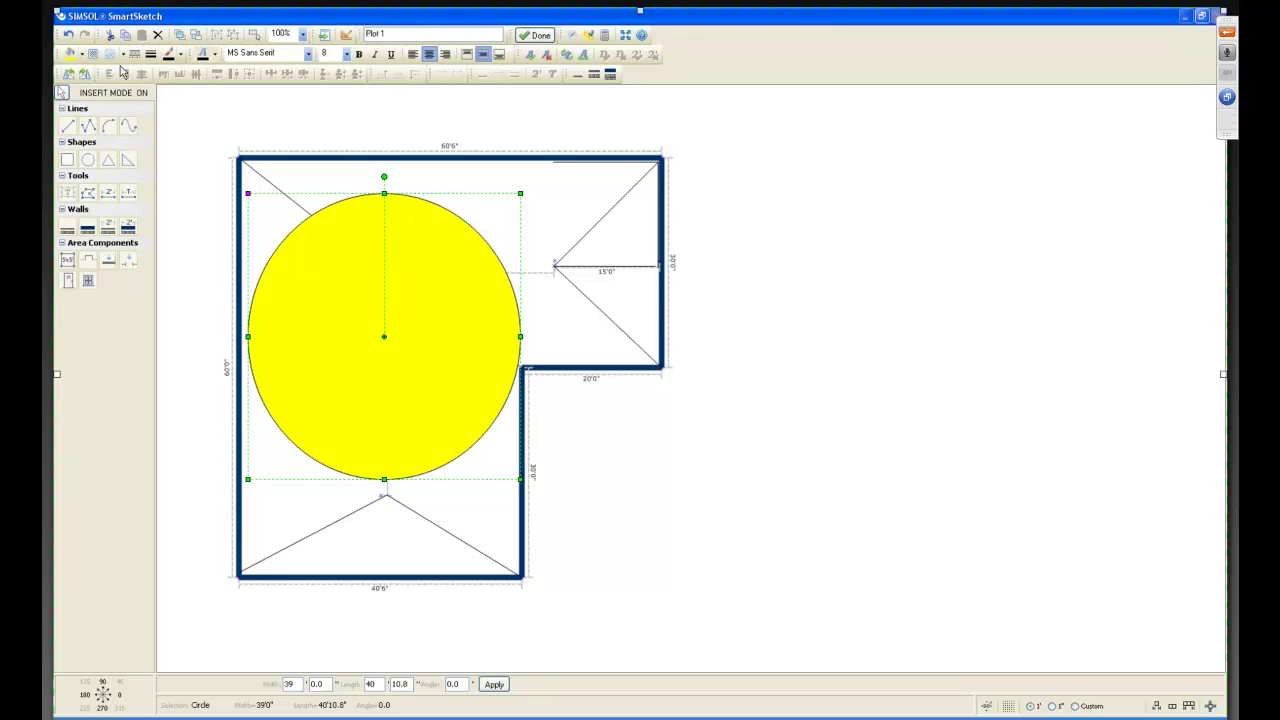
pyautogui.click(93, 53)
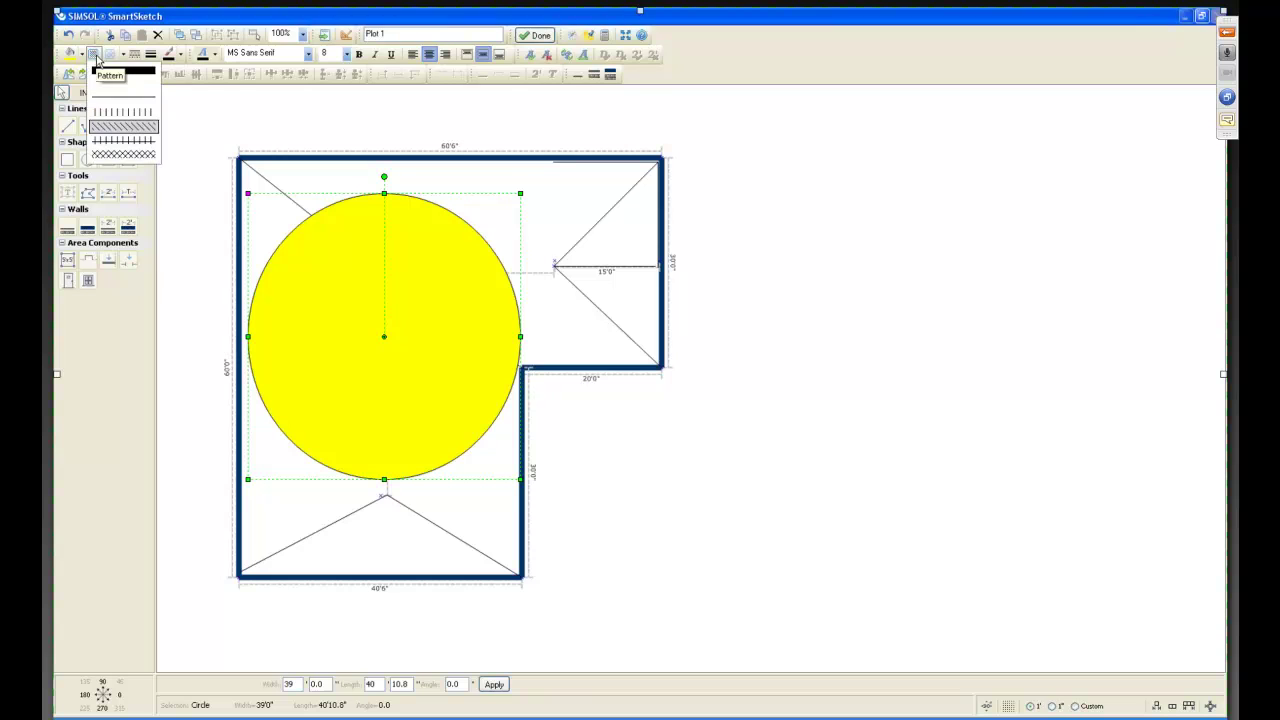
pyautogui.click(98, 127)
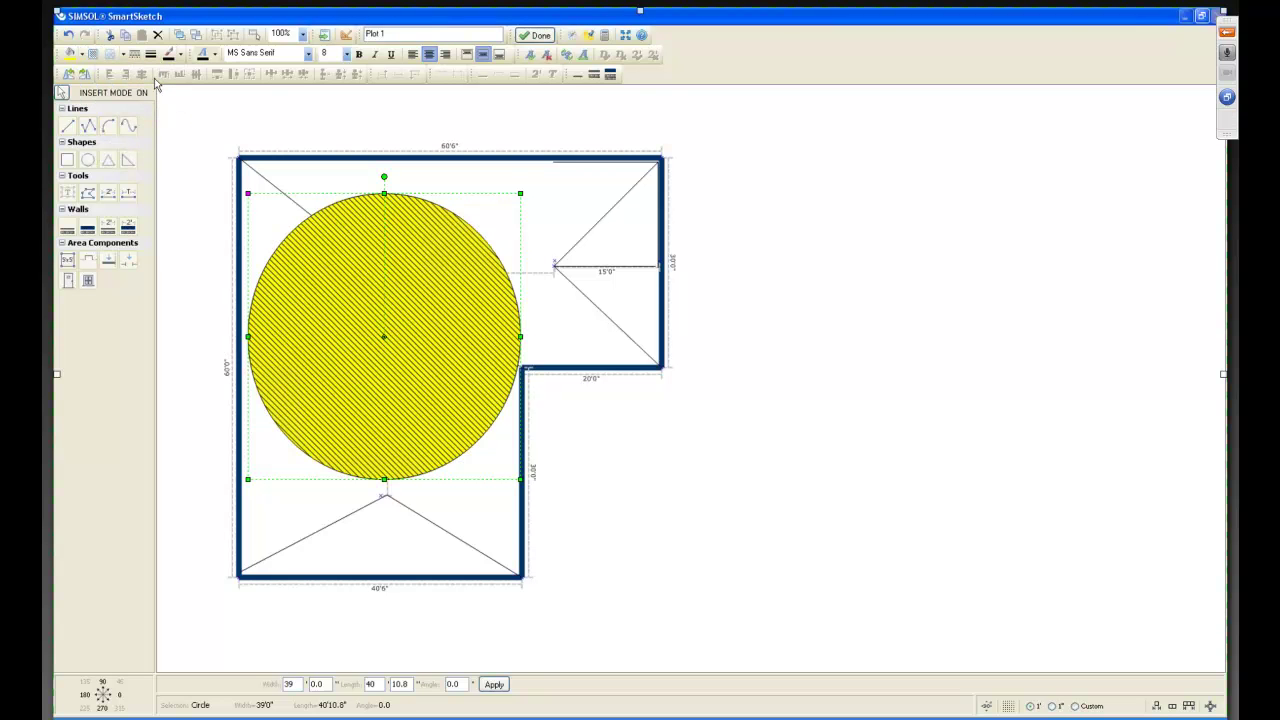
# Step: Send the hatched circle behind the roof lines and make it highly transparent, slightly stronger than the faintest level
pyautogui.click(196, 37)
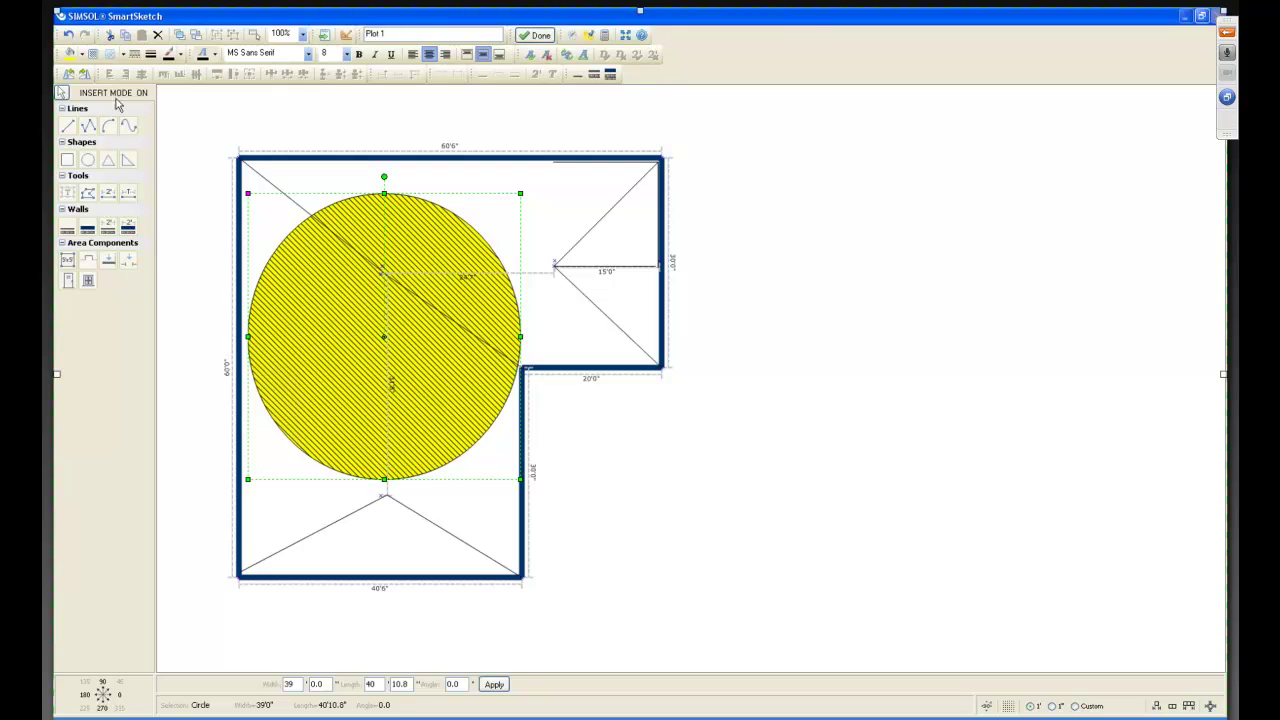
pyautogui.click(122, 55)
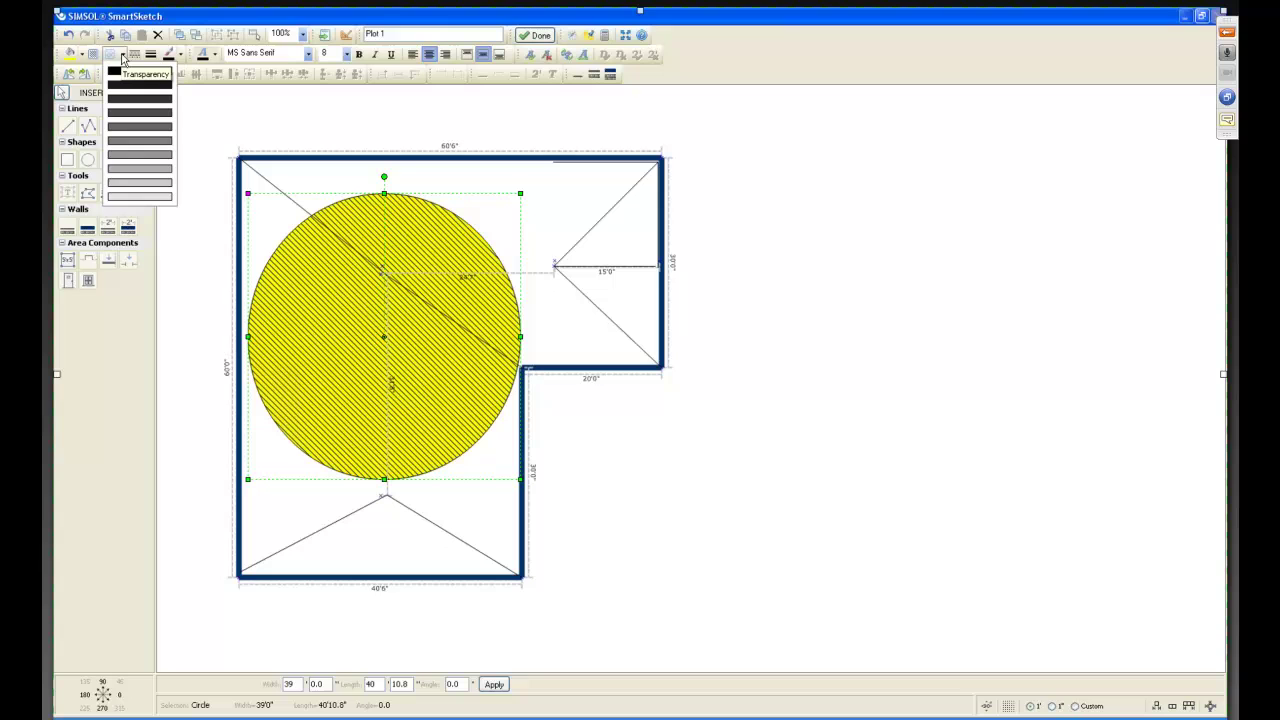
pyautogui.click(128, 197)
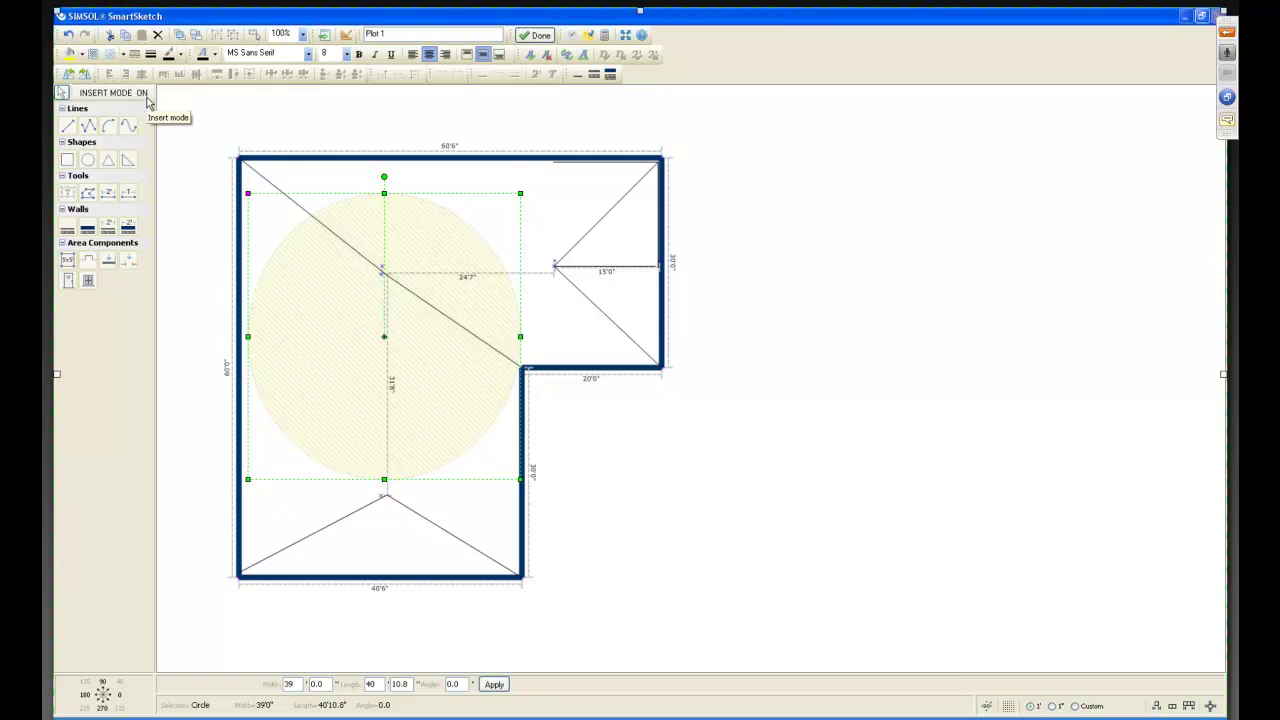
pyautogui.click(122, 54)
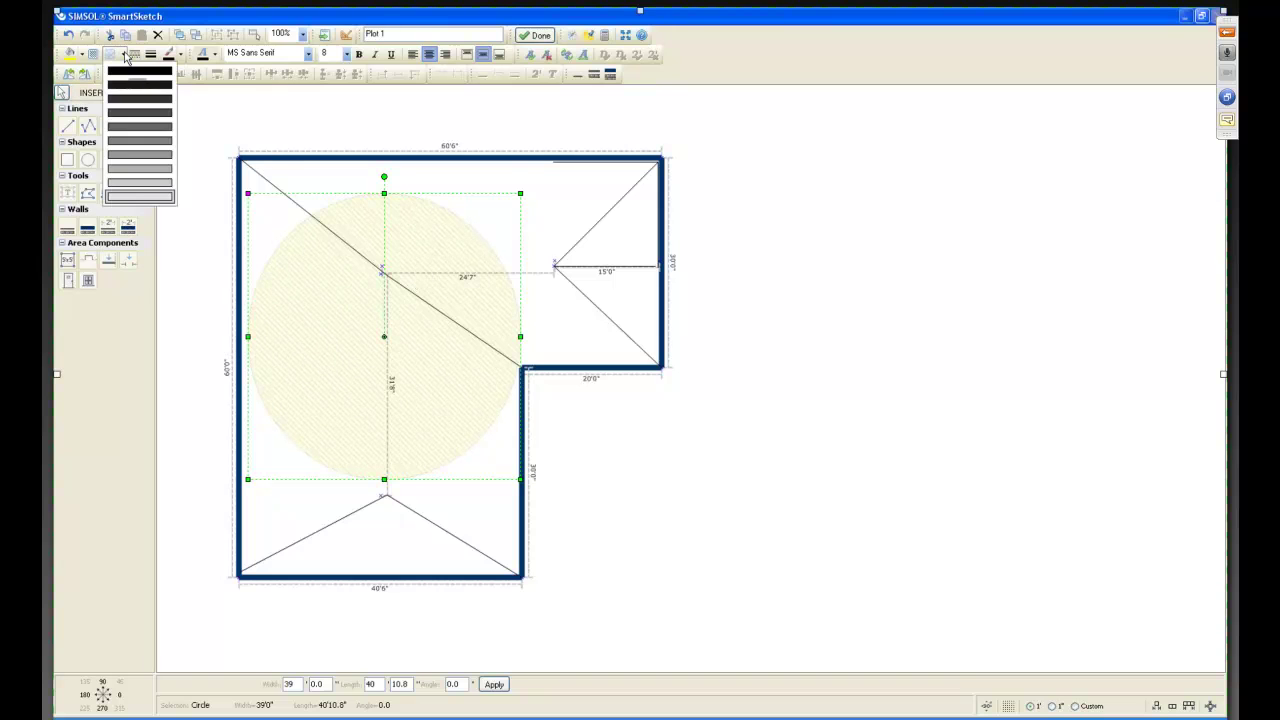
pyautogui.click(133, 189)
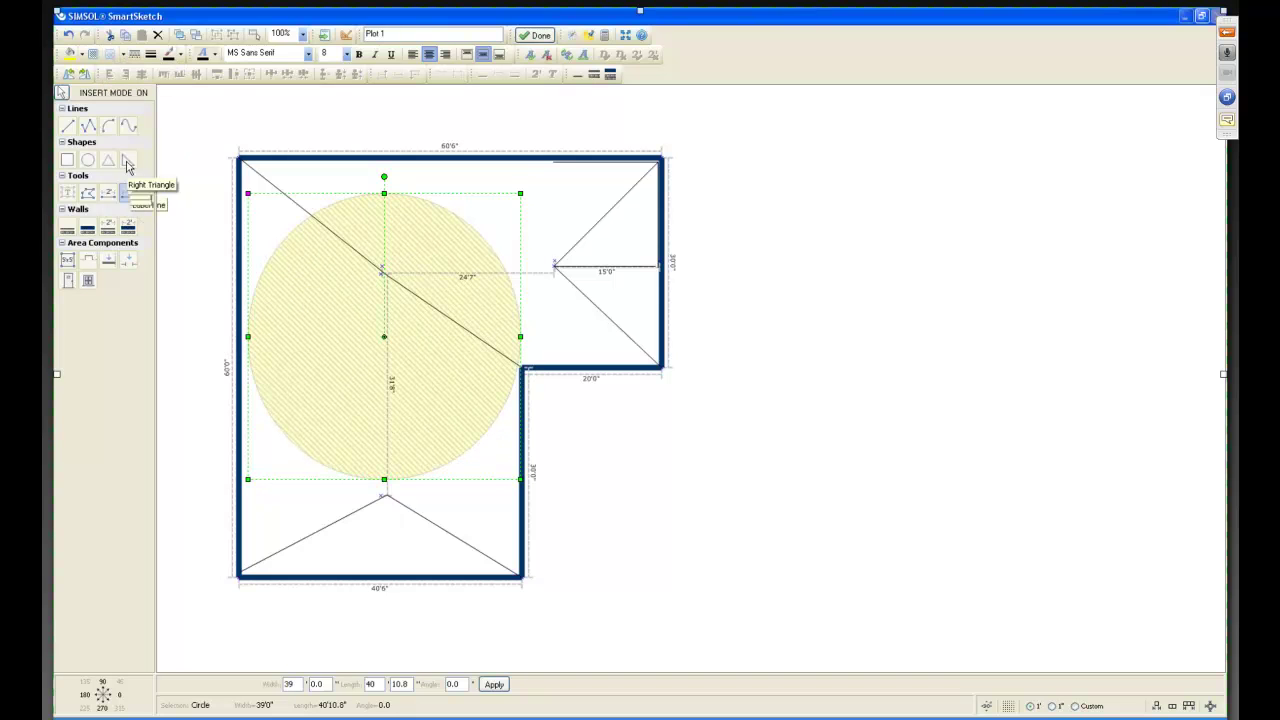
pyautogui.click(122, 56)
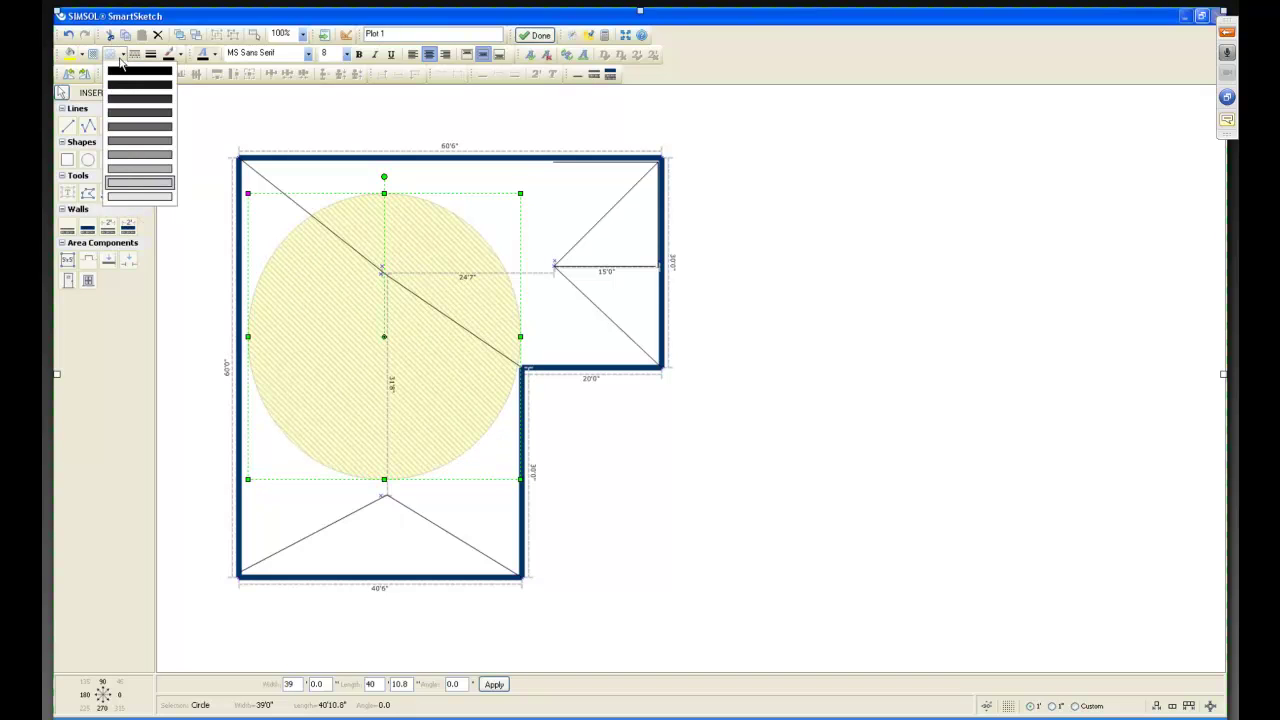
pyautogui.click(119, 177)
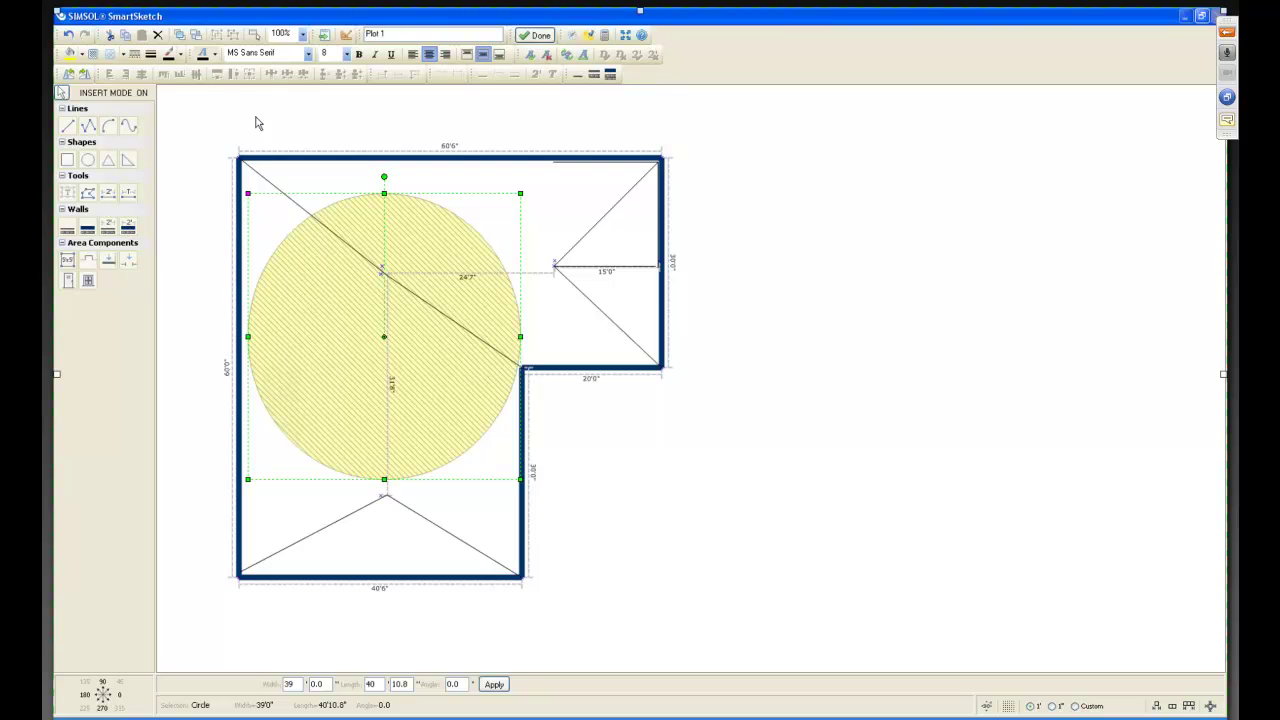
# Step: Add the text "Damaged by Hail" in the circle's upper part, at font size 16 and centred horizontally
pyautogui.click(67, 191)
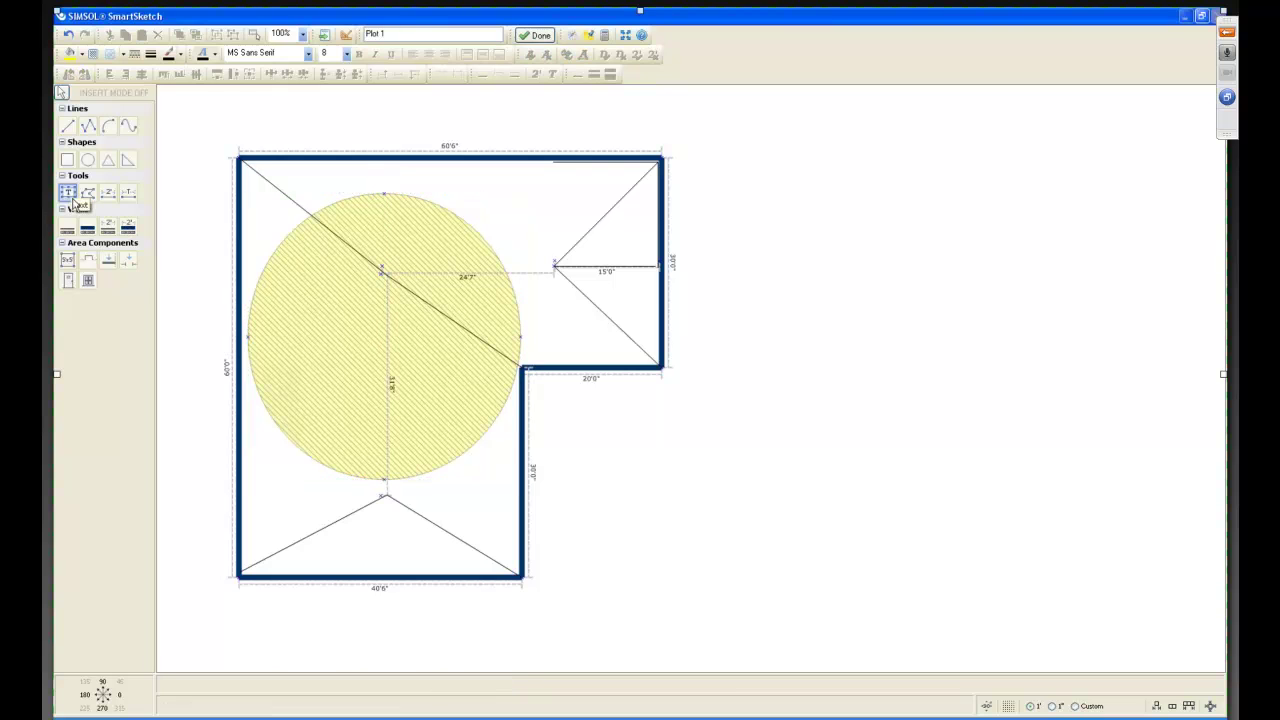
pyautogui.moveTo(366, 224); pyautogui.dragTo(451, 264)
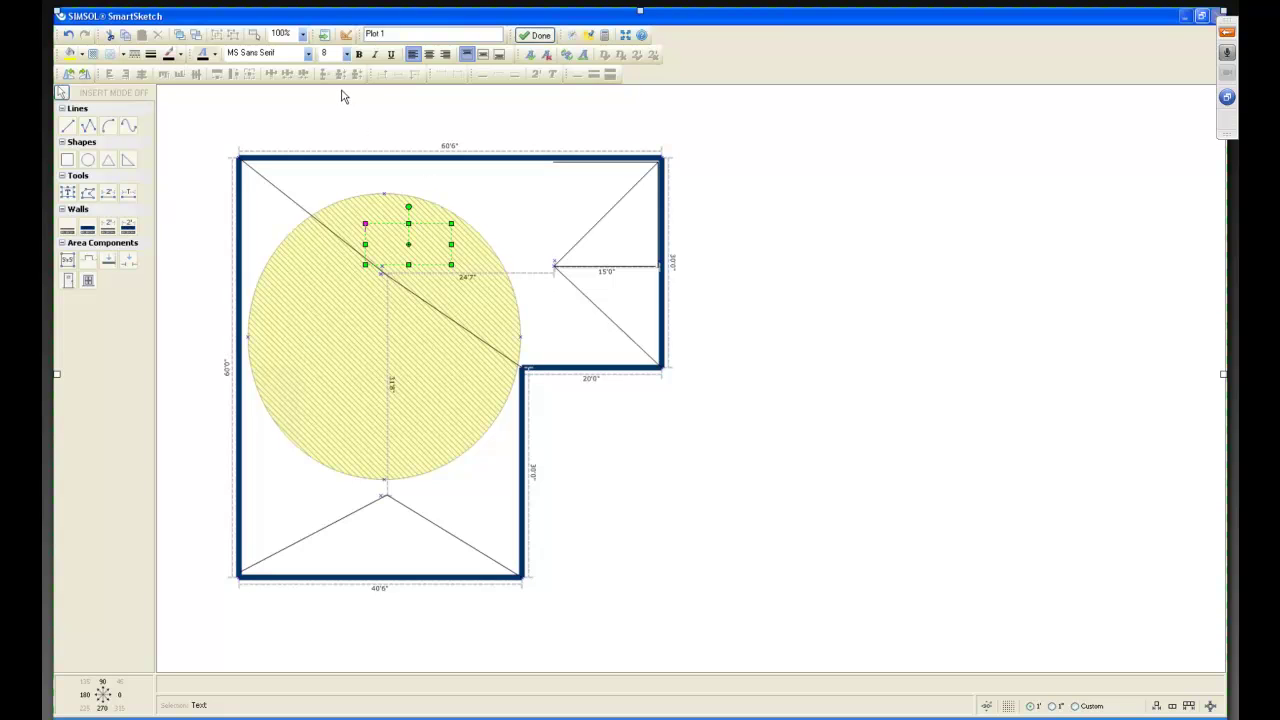
pyautogui.click(347, 55)
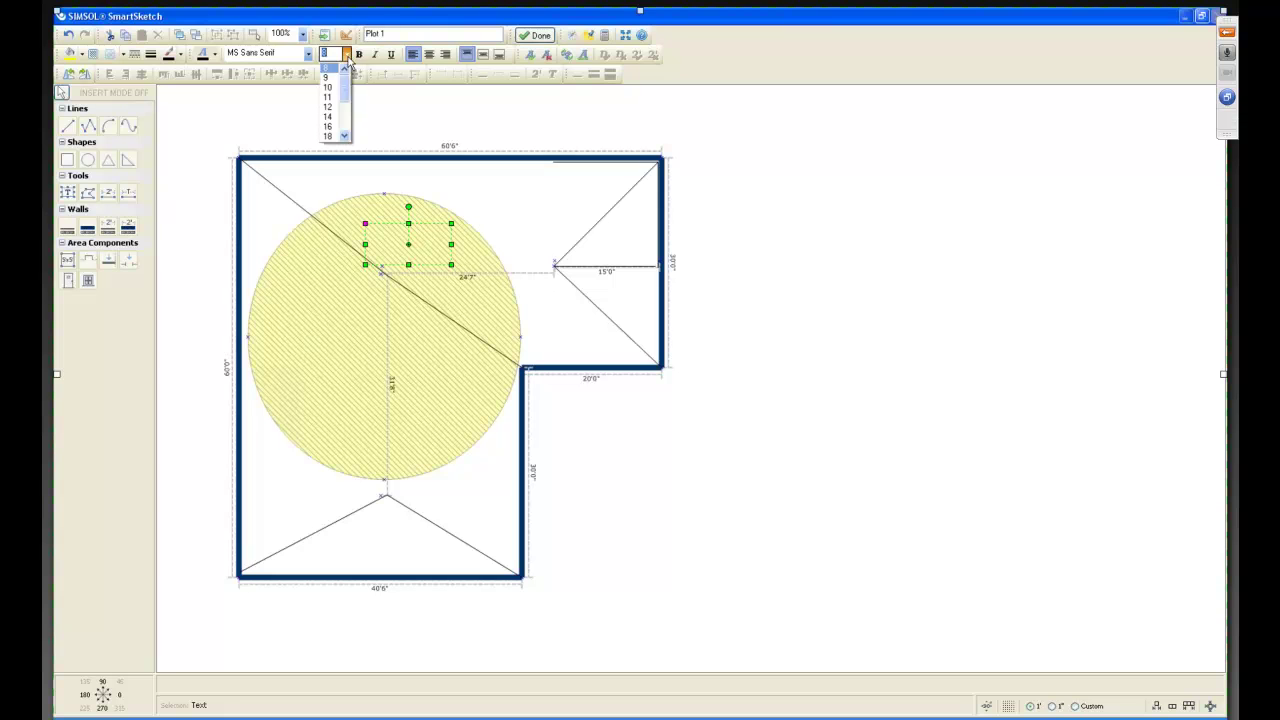
pyautogui.click(335, 127)
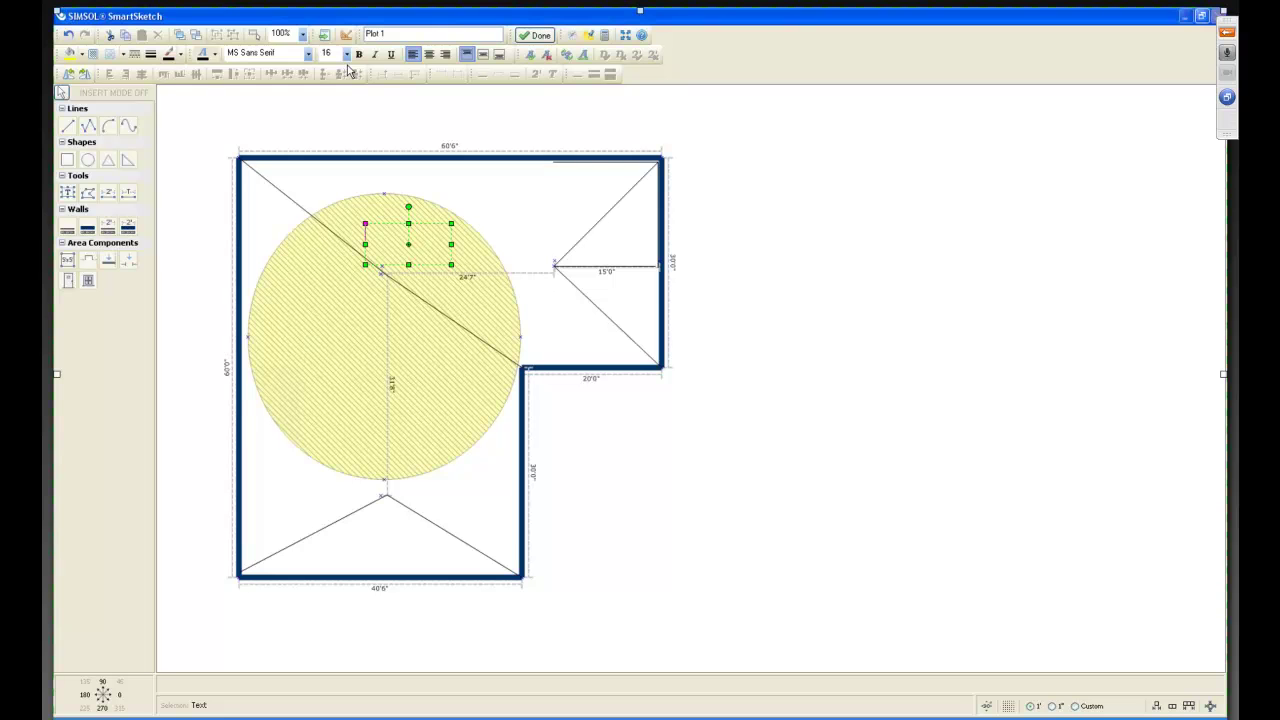
pyautogui.write('Damaged by Hail')
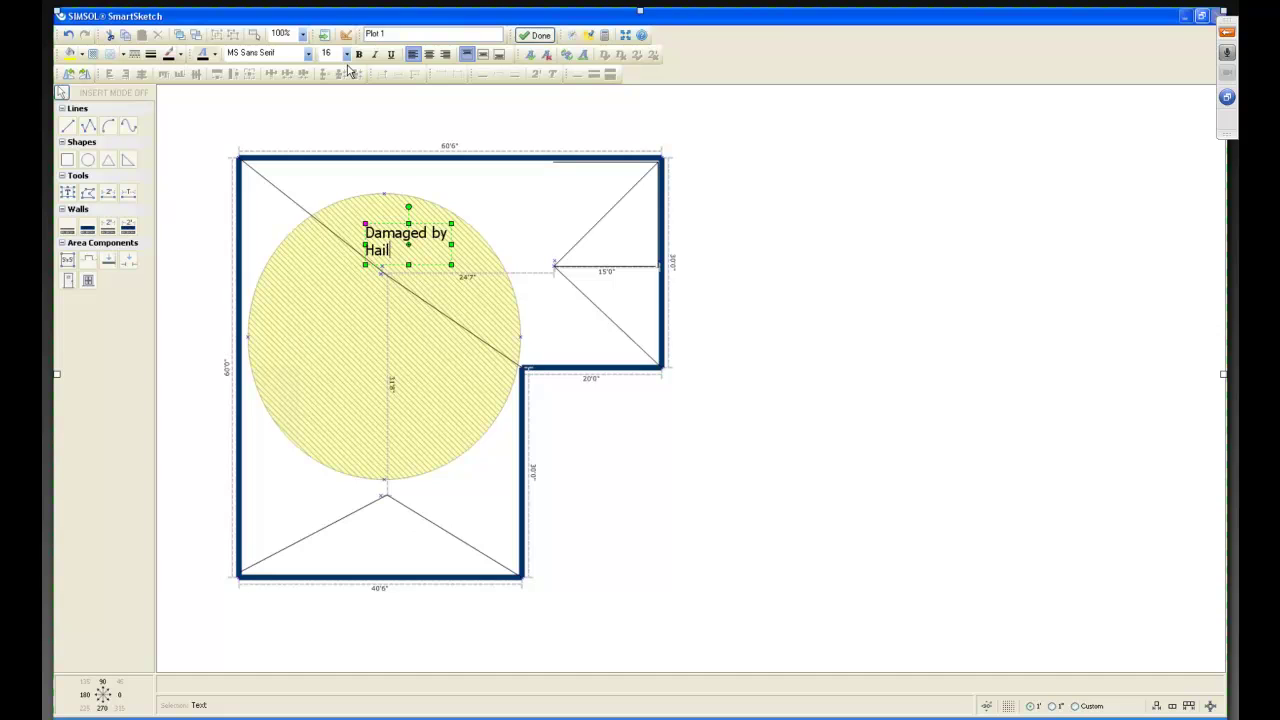
pyautogui.click(428, 55)
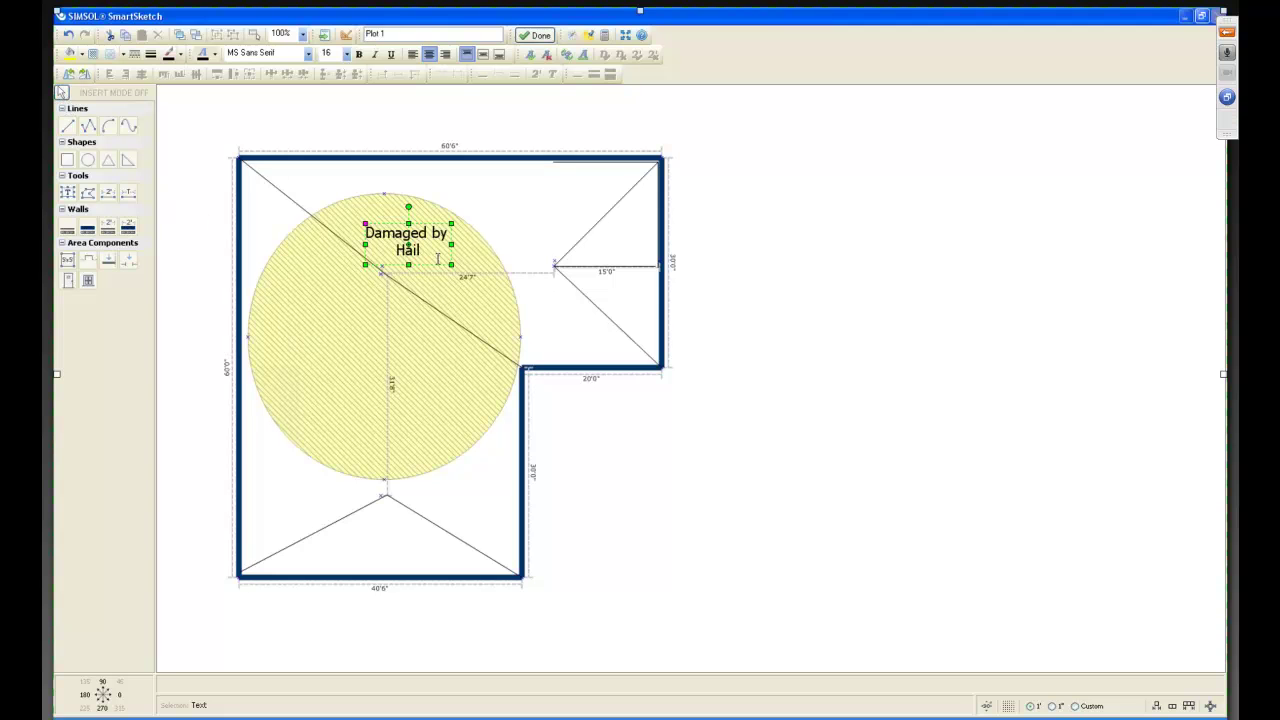
# Step: Move the "Damaged by Hail" label down to the middle of the yellow circle
pyautogui.moveTo(410, 242); pyautogui.dragTo(390, 240)
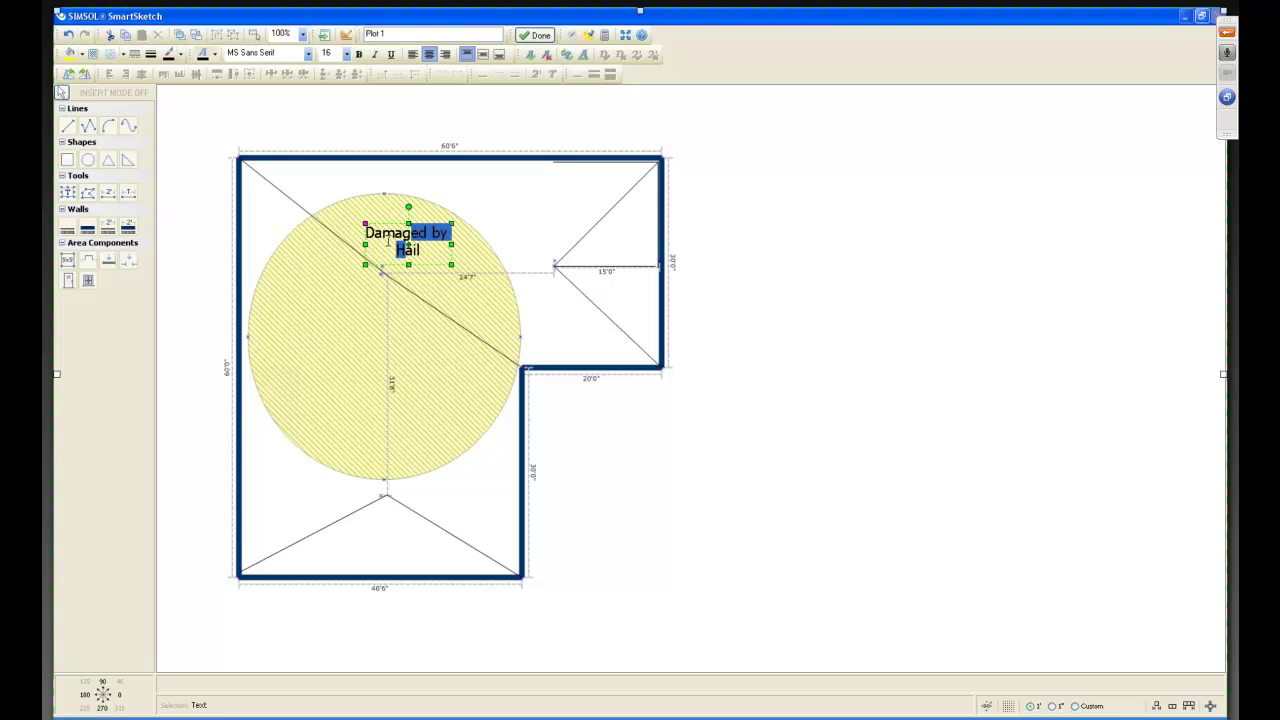
pyautogui.click(60, 92)
pyautogui.click(303, 284)
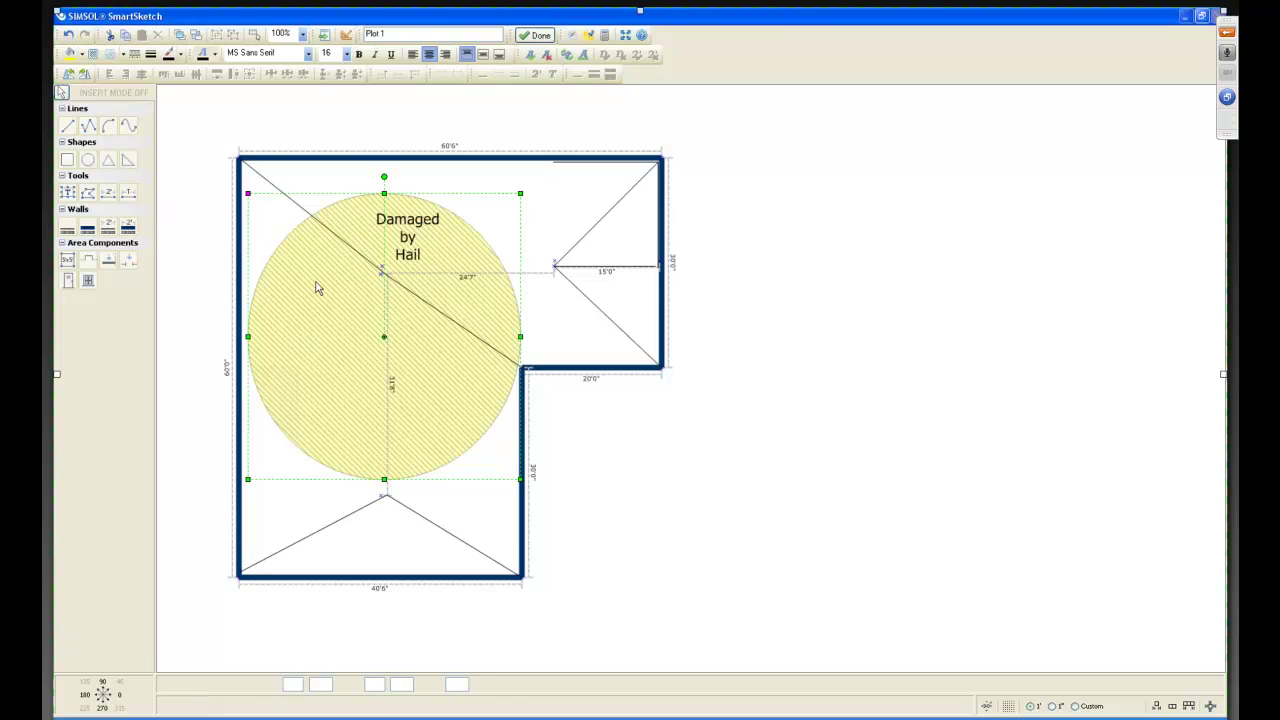
pyautogui.click(405, 226)
pyautogui.moveTo(405, 256); pyautogui.dragTo(391, 341)
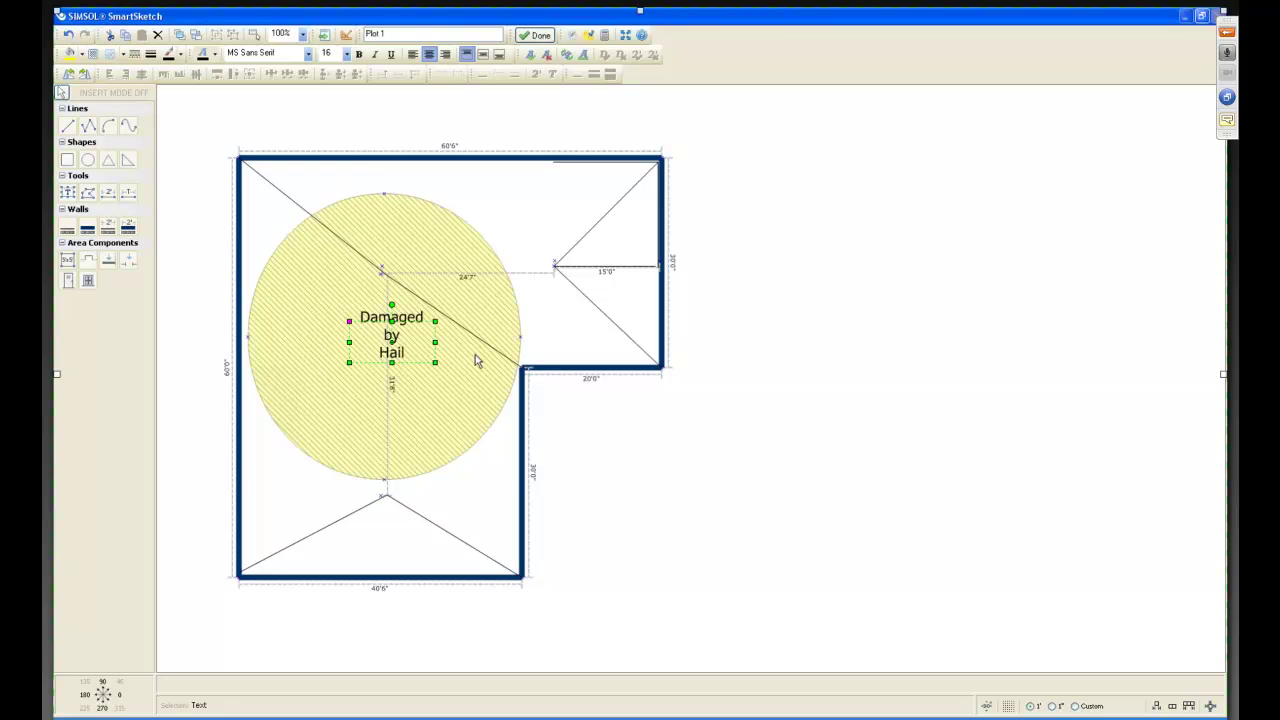
pyautogui.click(323, 405)
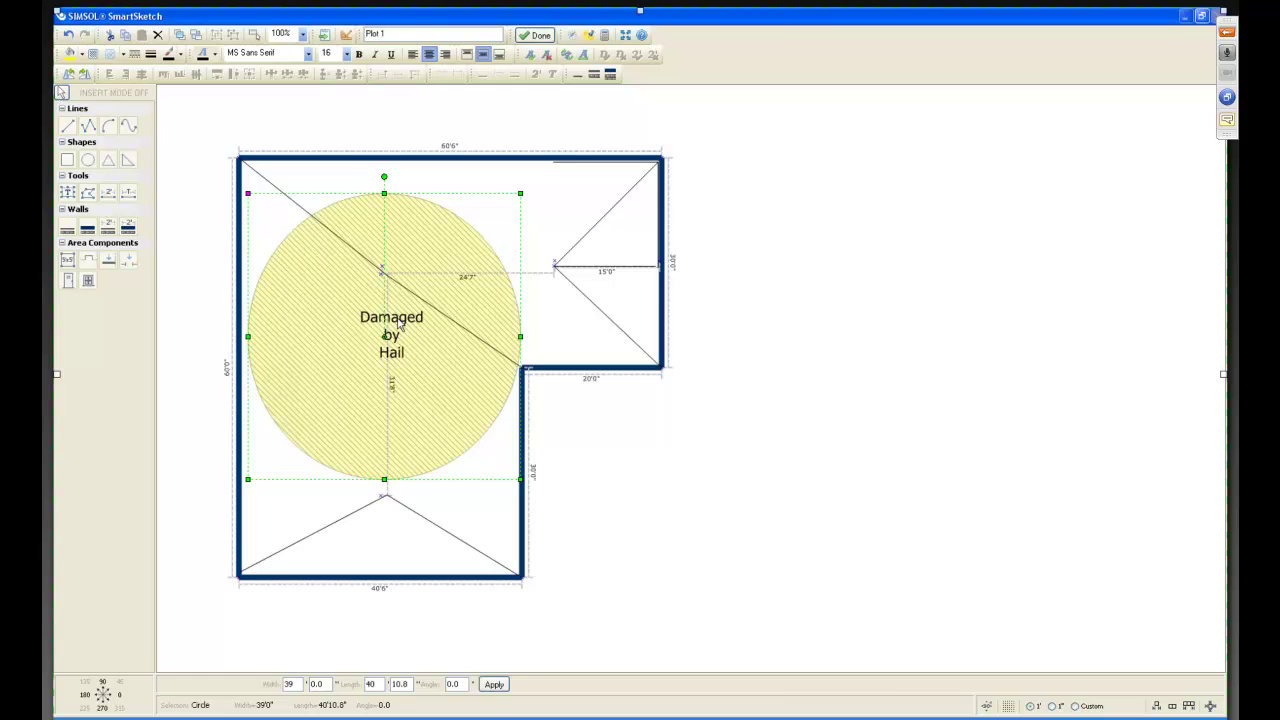
# Step: Enlarge the "Damaged by Hail" text box and move the label out of the circle into the open area beside its upper right
pyautogui.click(393, 349)
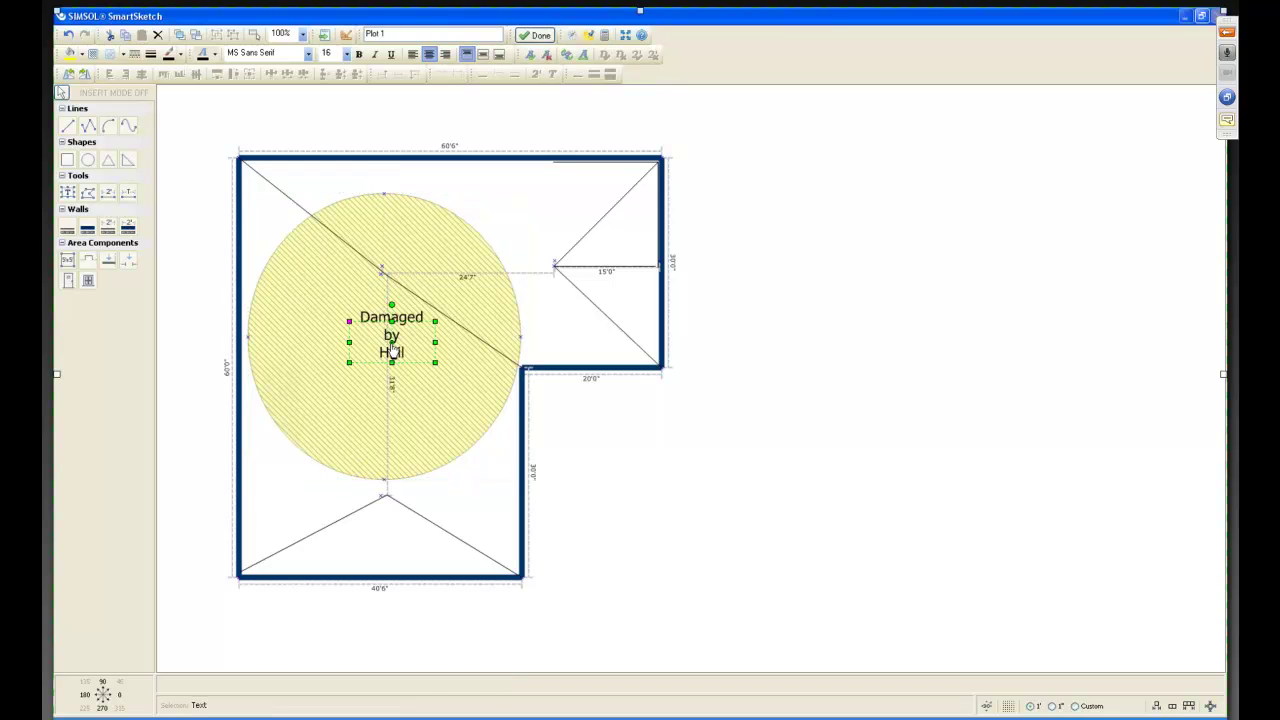
pyautogui.moveTo(392, 322); pyautogui.dragTo(392, 302)
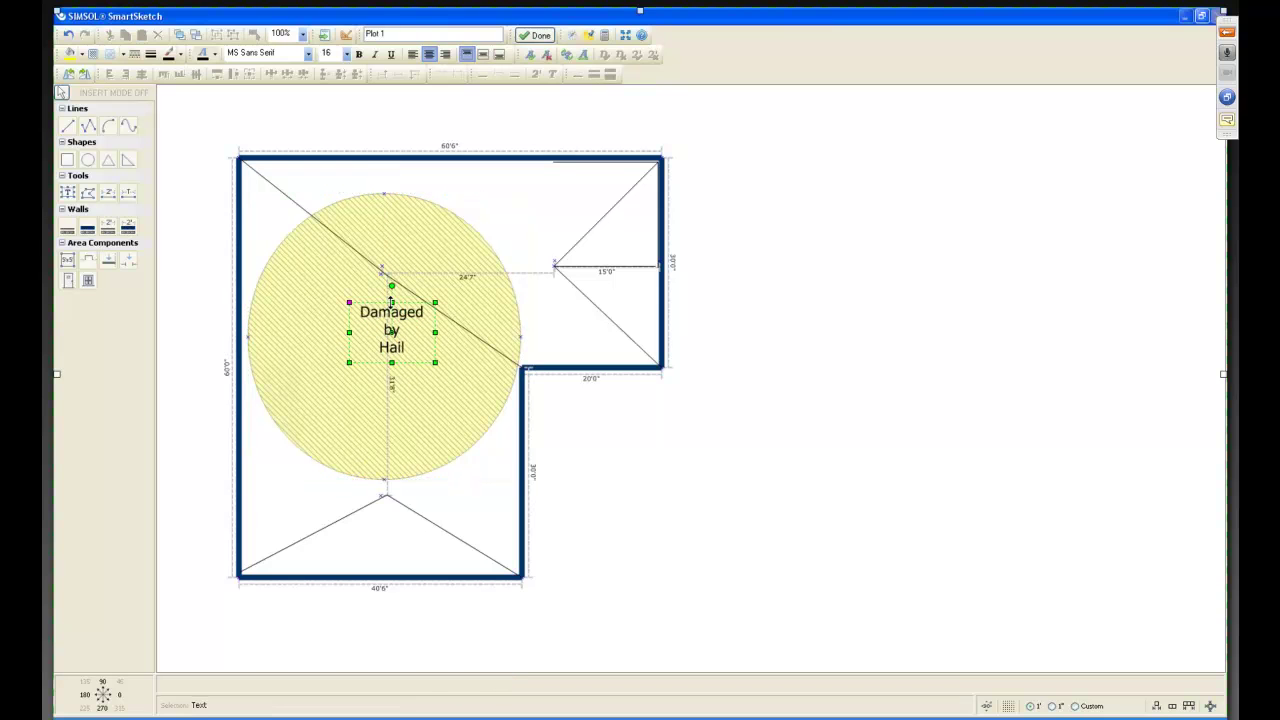
pyautogui.moveTo(423, 348); pyautogui.dragTo(413, 257)
pyautogui.click(484, 232)
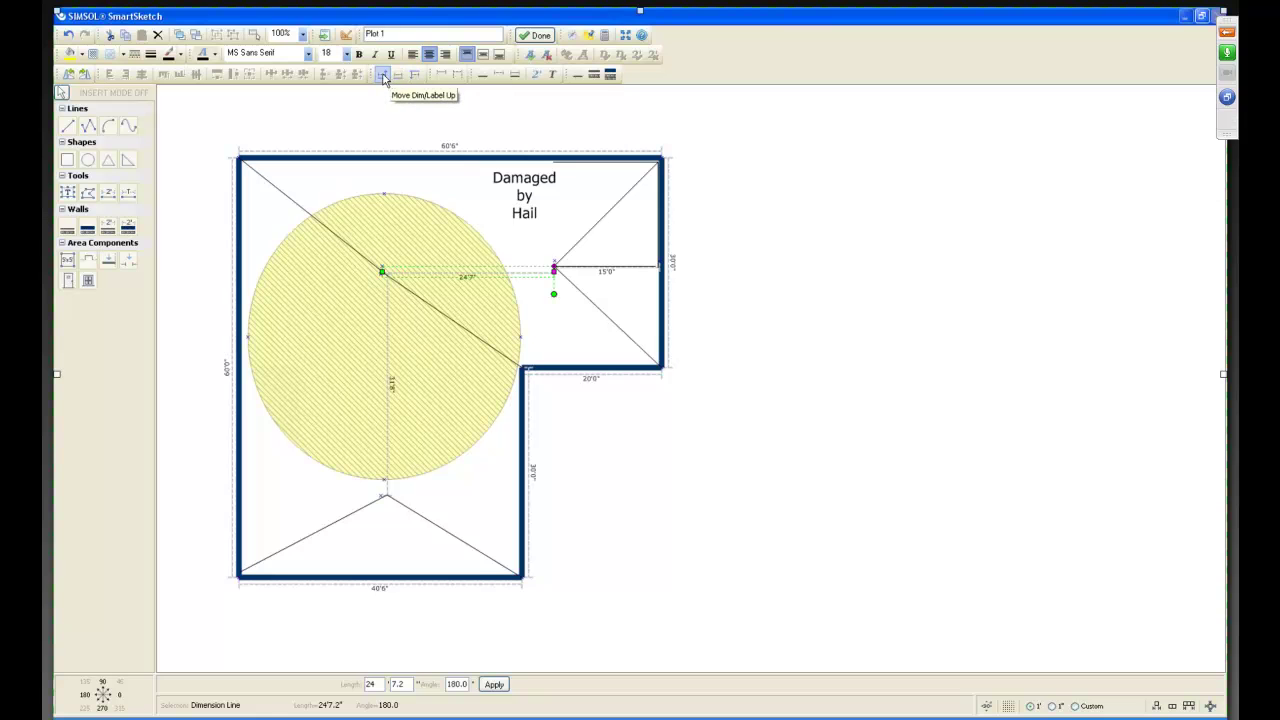
# Step: Reposition the horizontal 24'7" dimension so that it sits above its ridge line
pyautogui.click(382, 76)
pyautogui.click(408, 77)
pyautogui.click(410, 77)
pyautogui.click(410, 77)
pyautogui.click(410, 77)
pyautogui.click(410, 77)
pyautogui.click(410, 77)
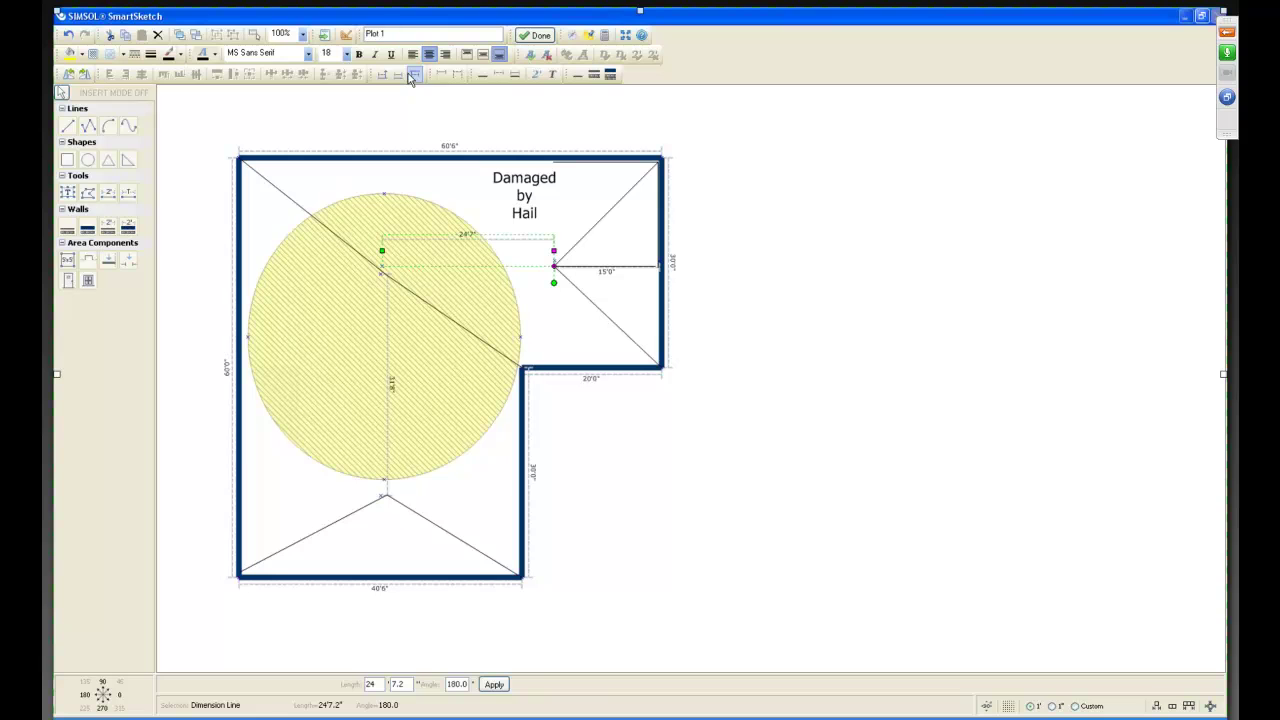
# Step: Shift the vertical 31'8" ridge dimension so that it stands clear of the ridge on its right side, and deselect it
pyautogui.click(388, 378)
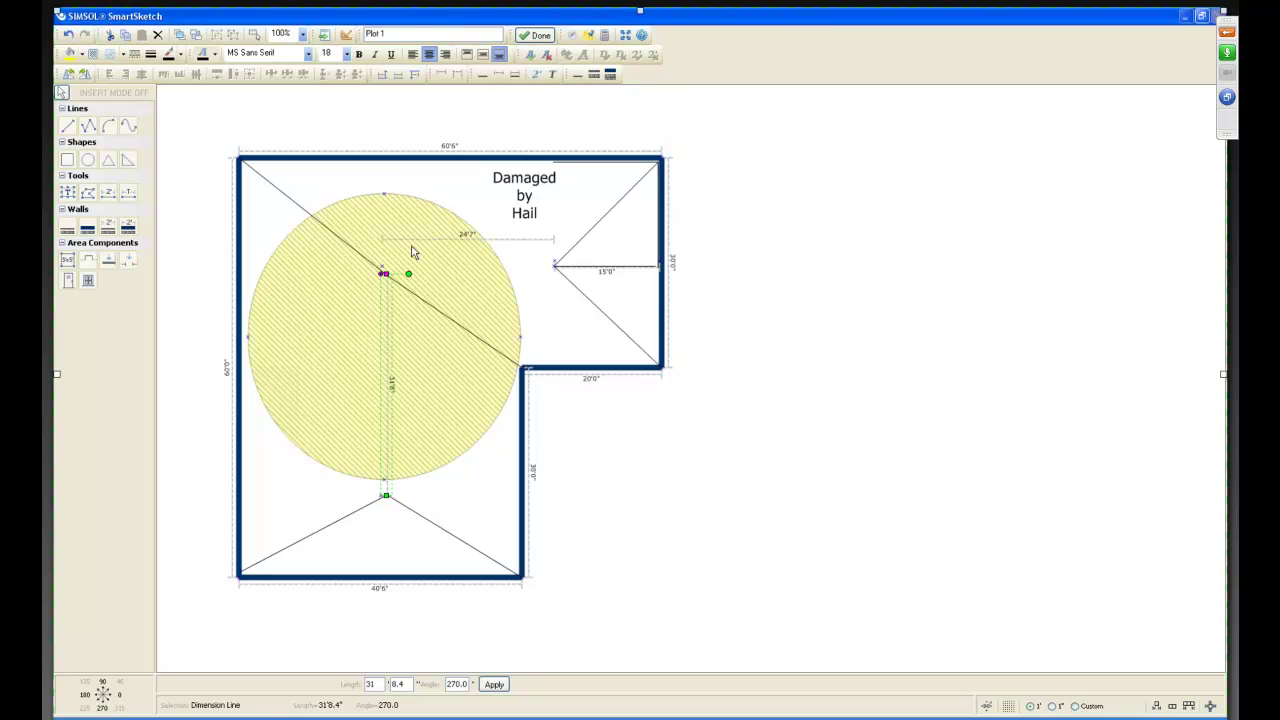
pyautogui.click(415, 78)
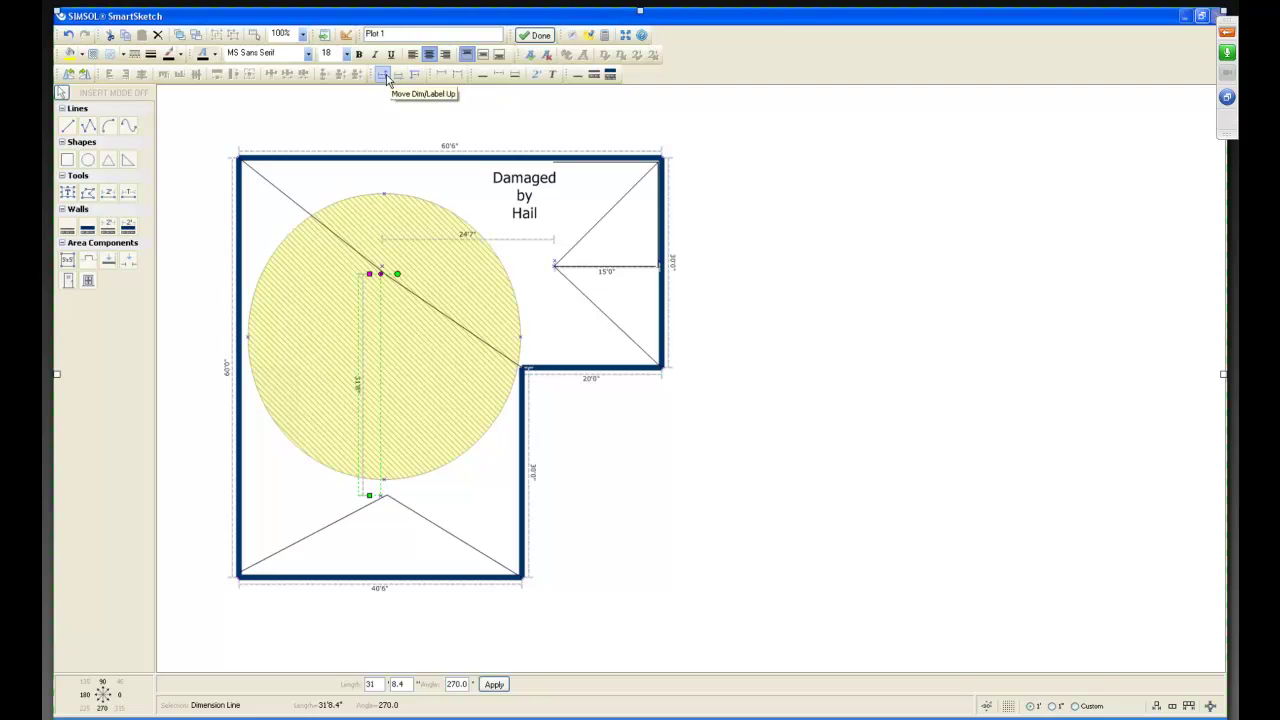
pyautogui.click(382, 77)
pyautogui.click(382, 77)
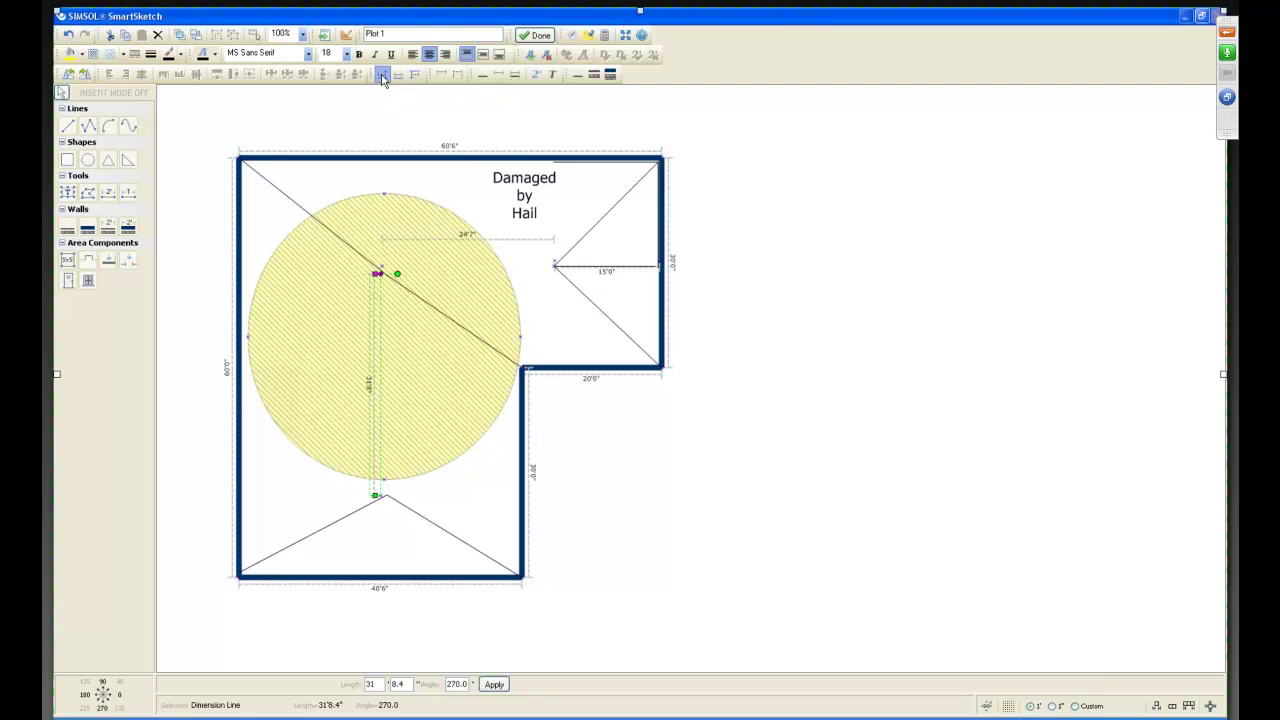
pyautogui.click(382, 77)
pyautogui.click(382, 77)
pyautogui.click(382, 77)
pyautogui.click(382, 77)
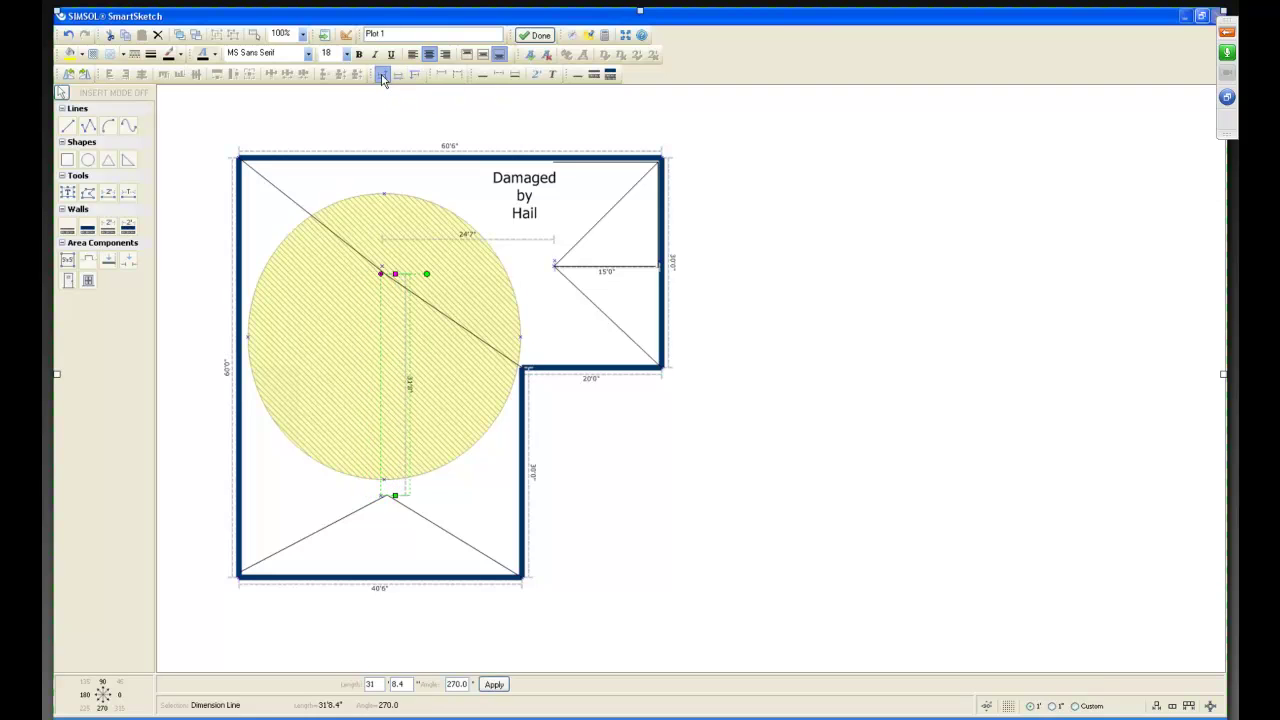
pyautogui.click(382, 77)
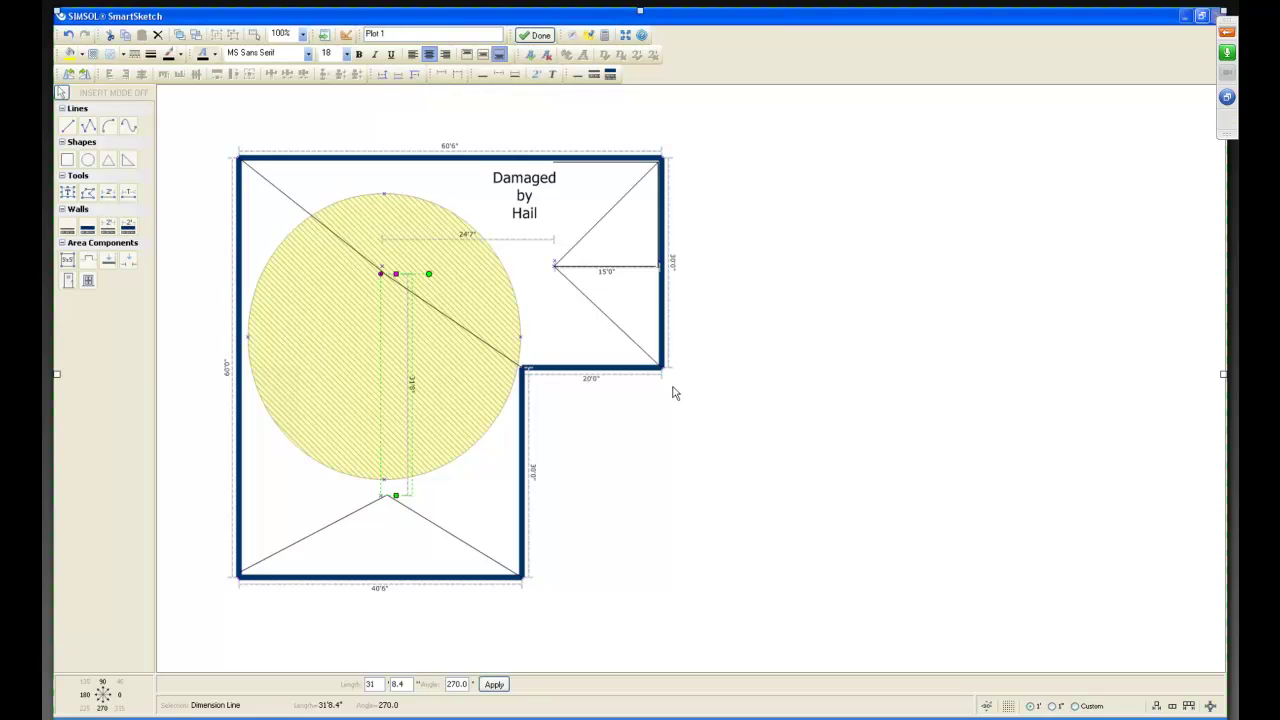
pyautogui.click(700, 420)
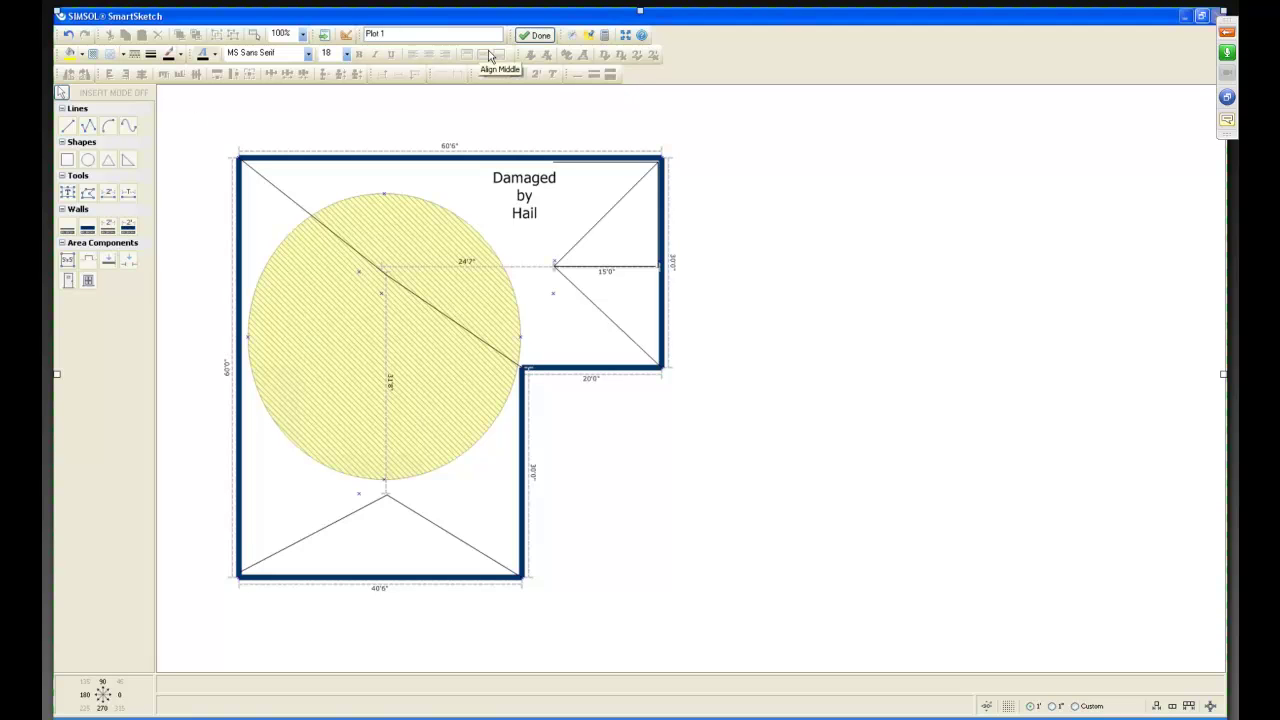
# Step: Finish editing the Plot 1 diagram and add it to the claim's selected print items
pyautogui.click(541, 36)
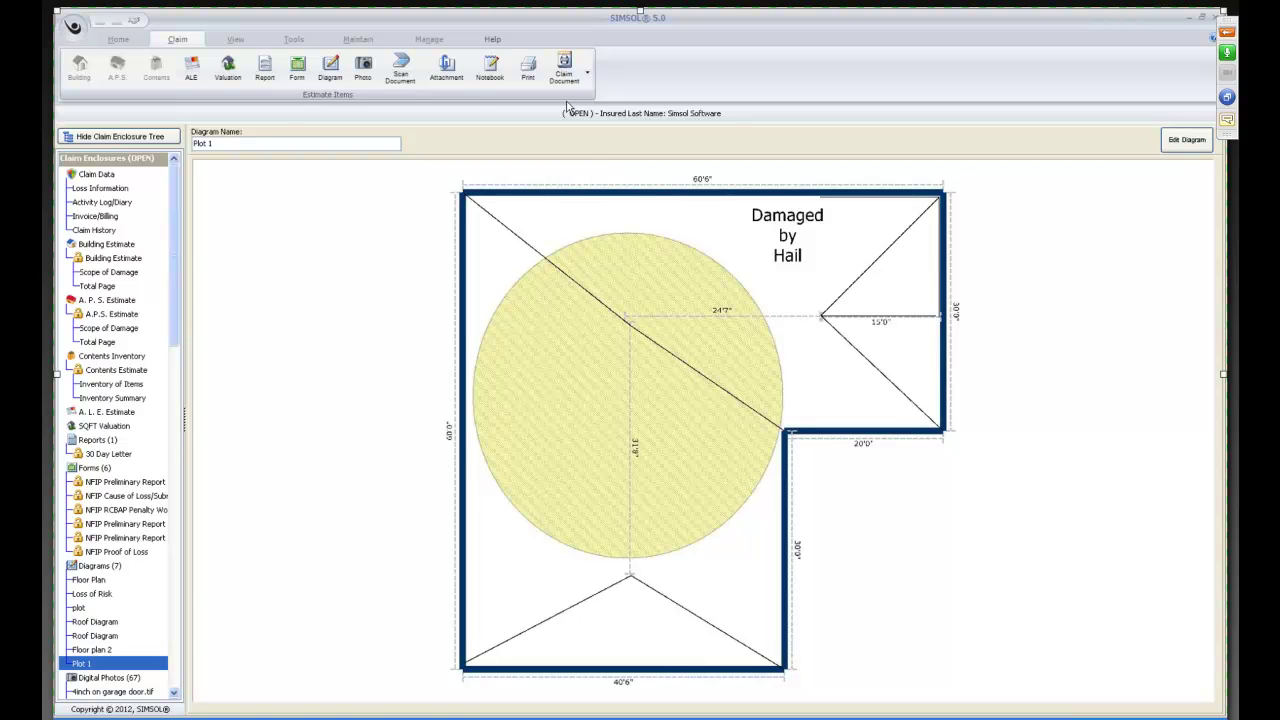
pyautogui.click(528, 70)
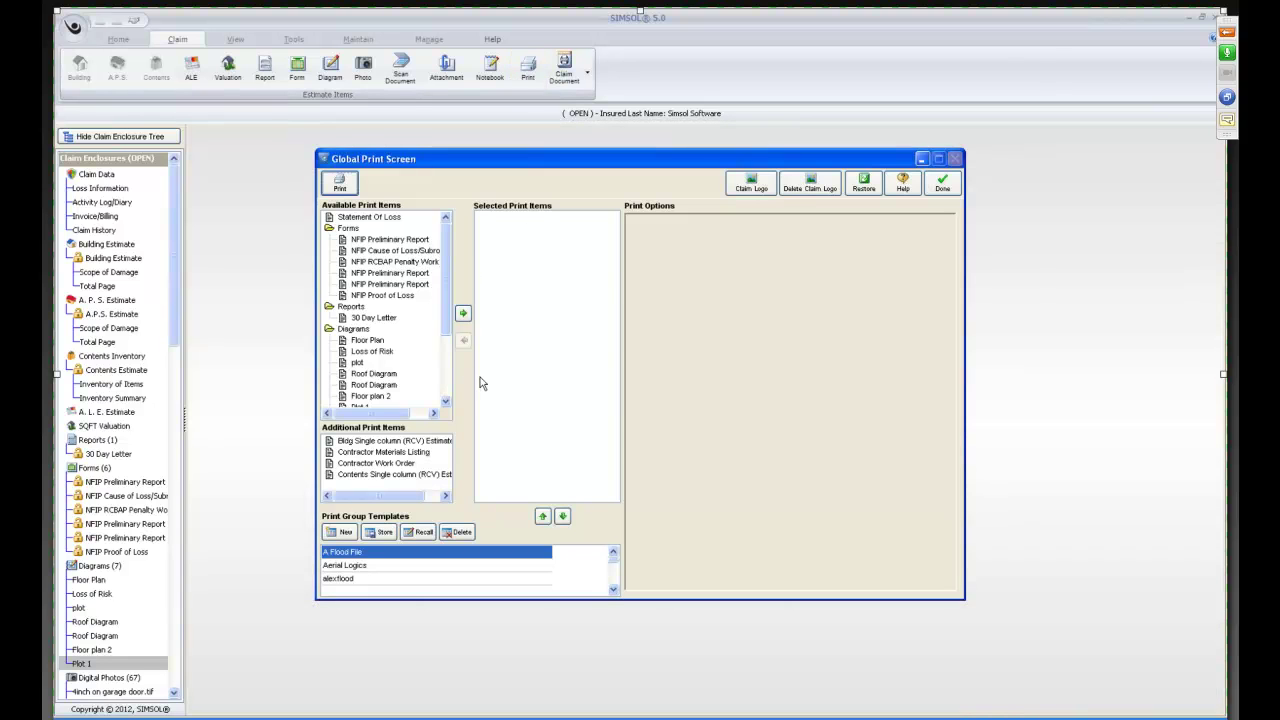
pyautogui.click(446, 401)
pyautogui.scroll(-3, 446, 401)
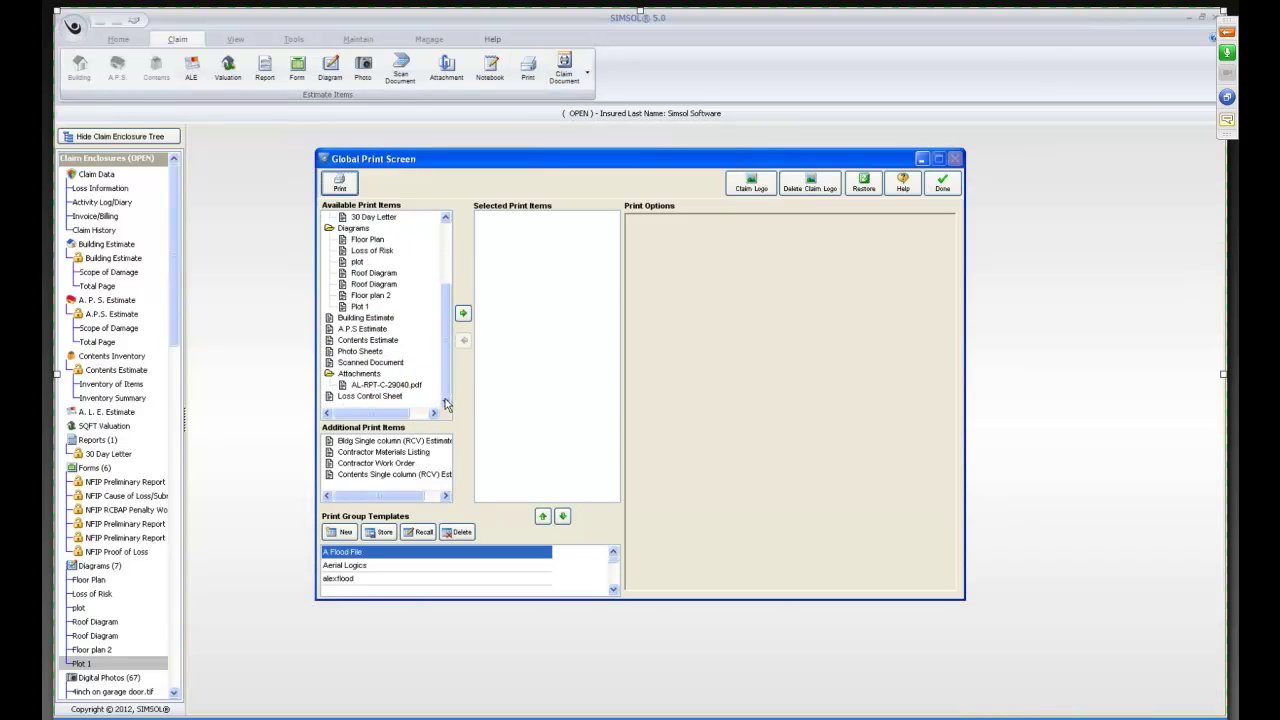
pyautogui.click(360, 307)
pyautogui.moveTo(502, 279); pyautogui.dragTo(539, 266)
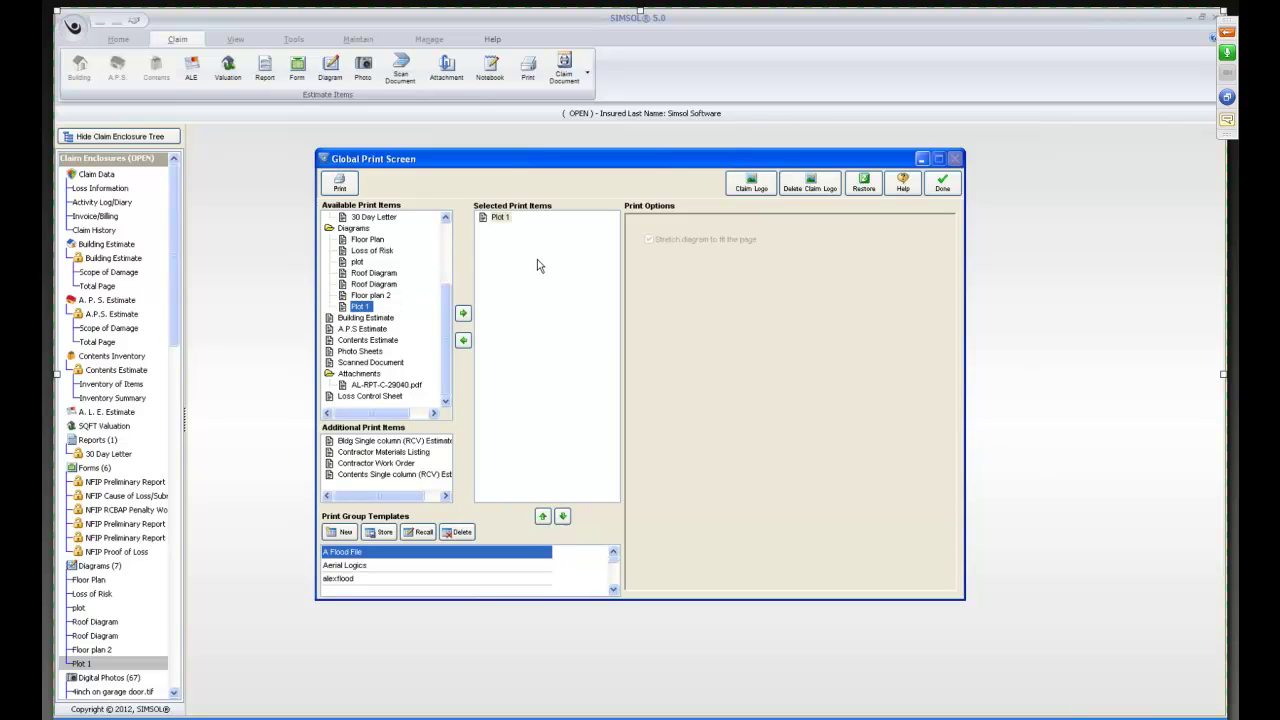
# Step: Preview the Plot 1 diagram report, and close the preview and the print screen
pyautogui.click(340, 184)
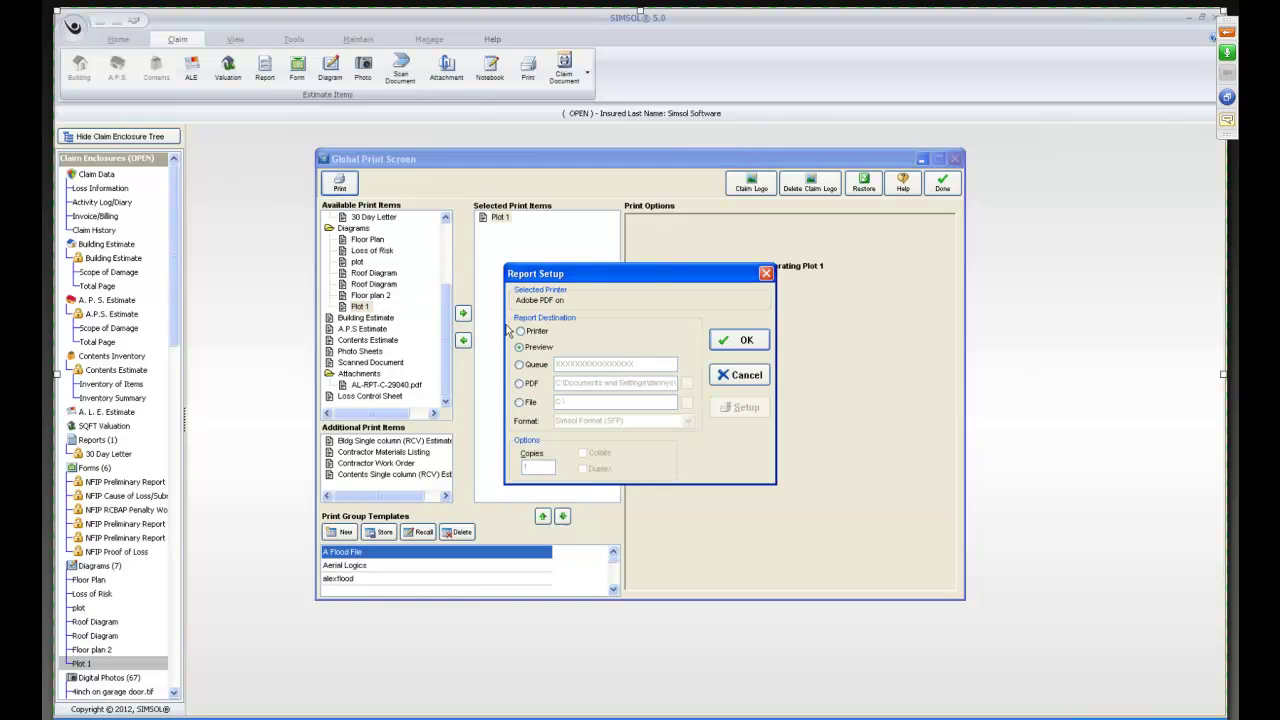
pyautogui.click(734, 342)
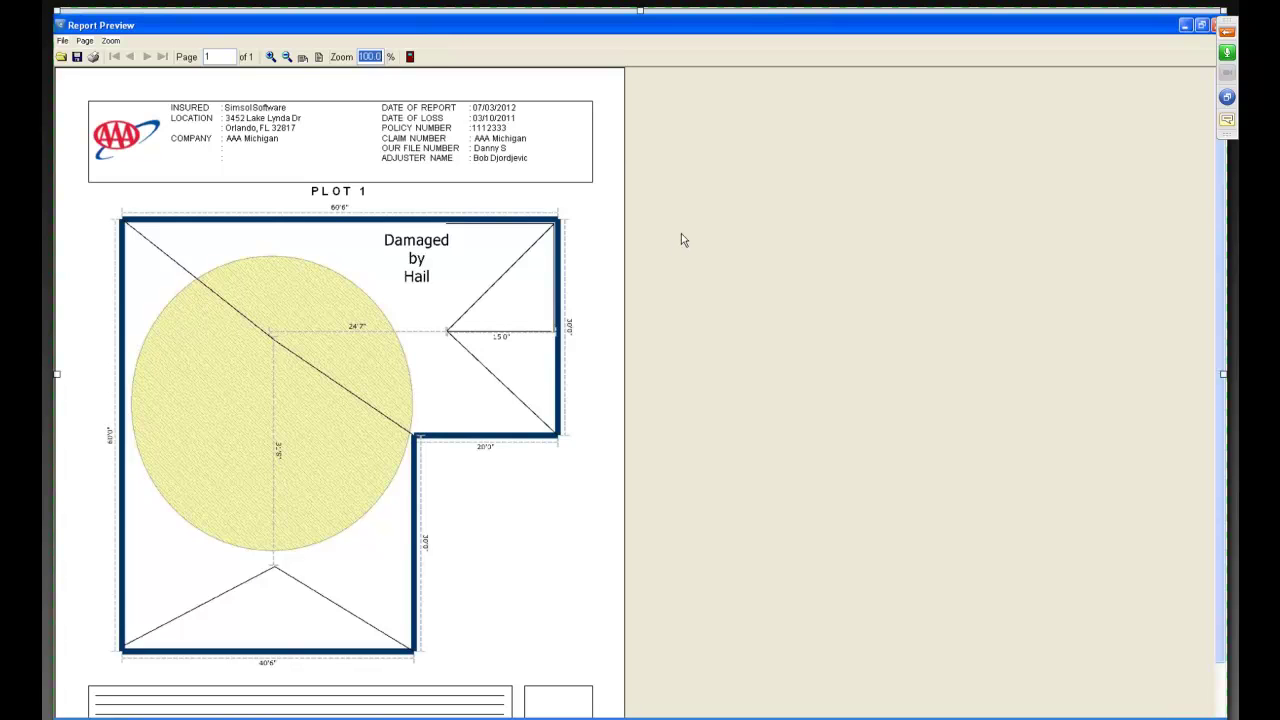
pyautogui.click(409, 57)
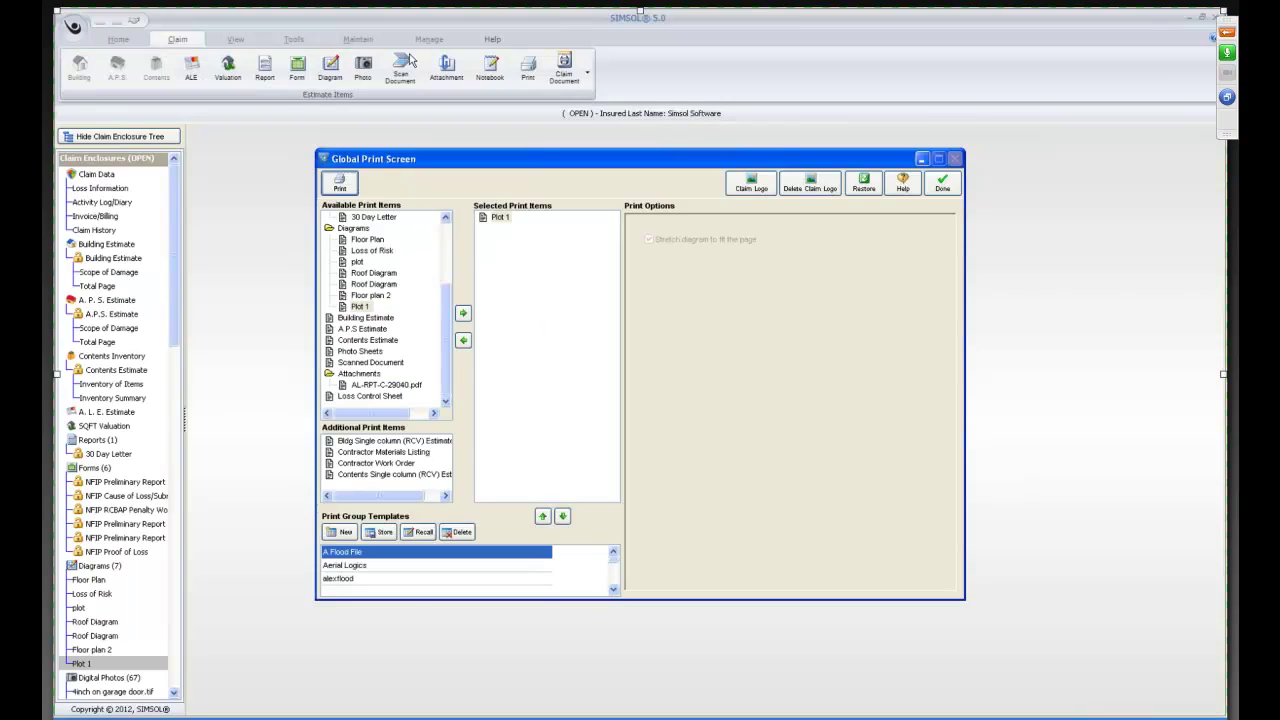
pyautogui.click(934, 188)
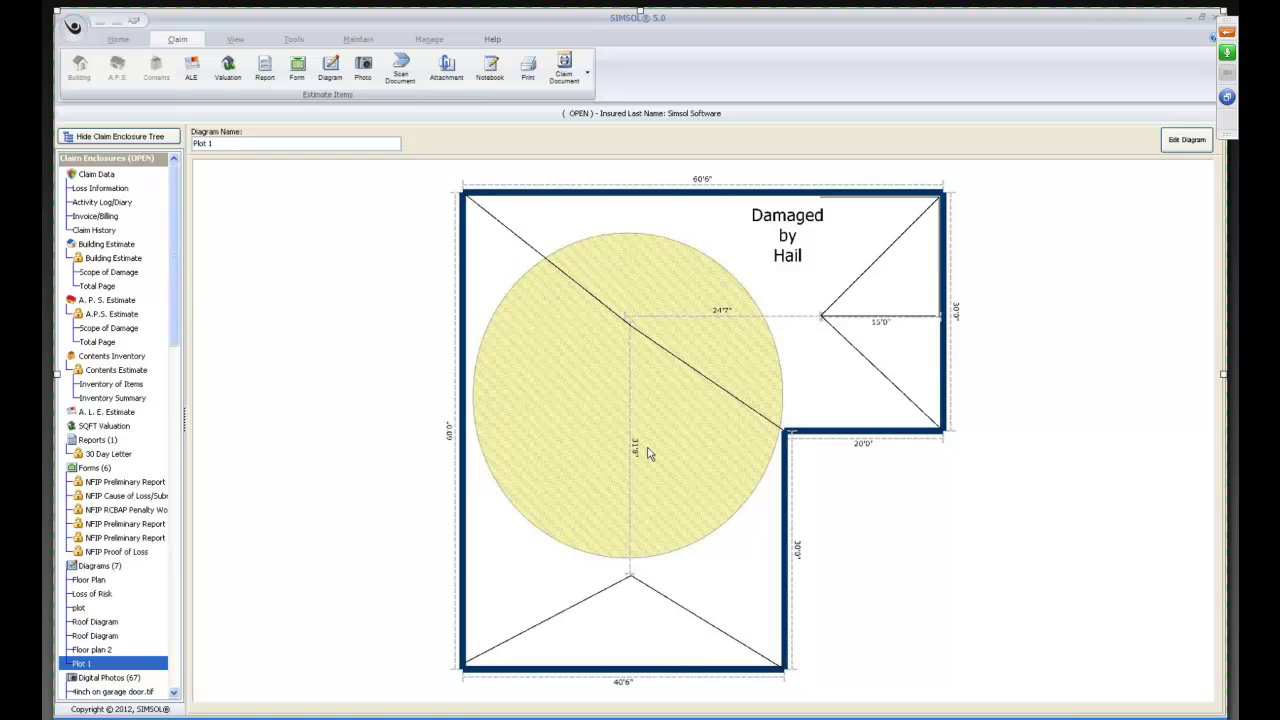
# Step: Open the Plot 1 diagram for editing and close the sketch editor again
pyautogui.click(1188, 148)
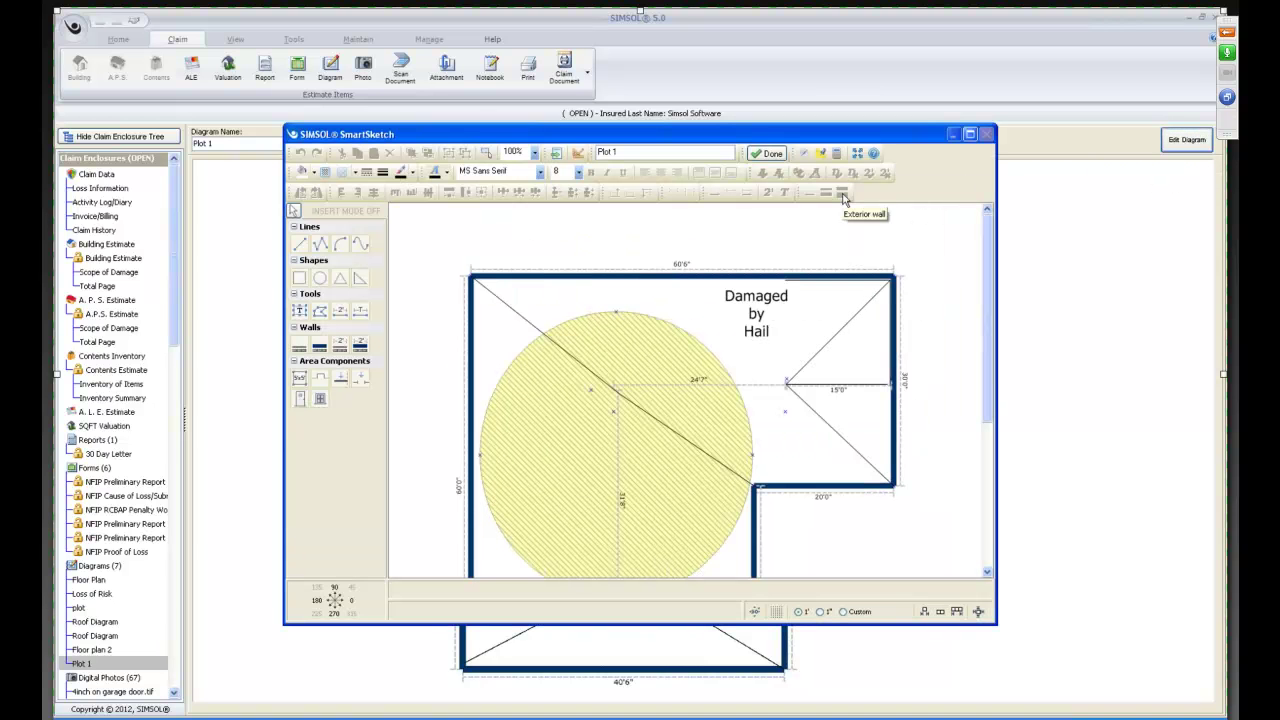
pyautogui.click(773, 154)
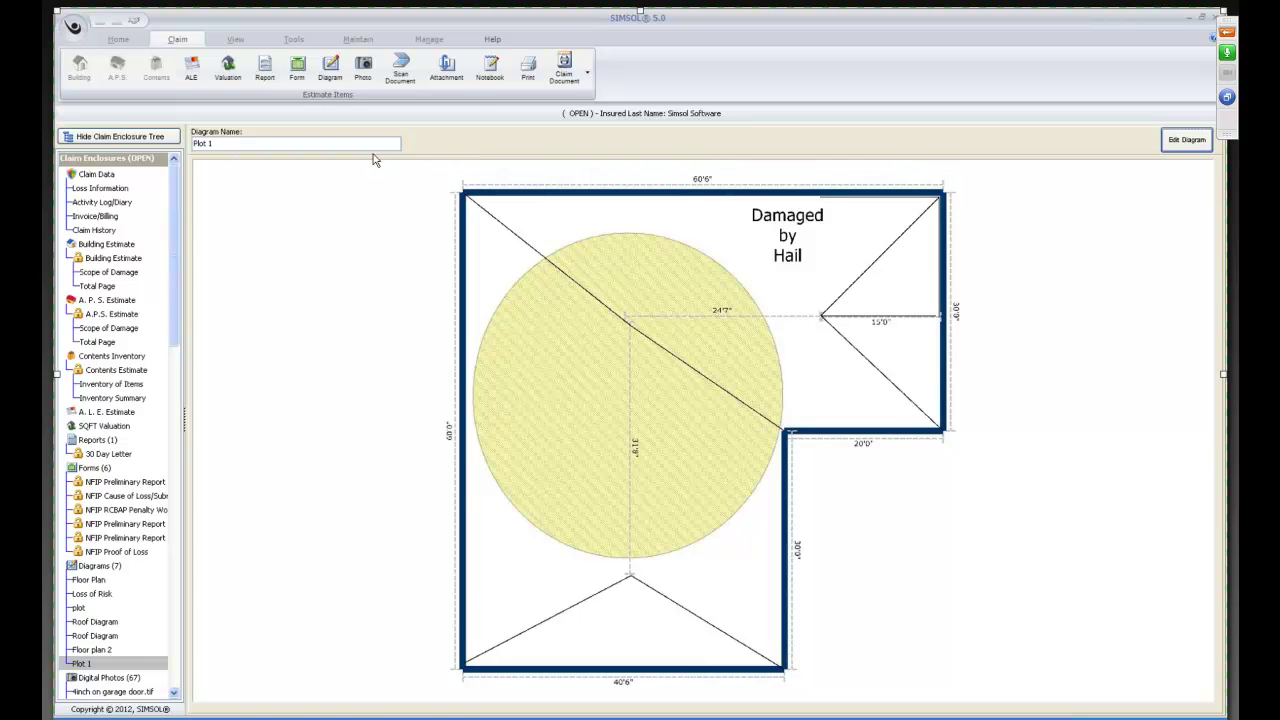
# Step: Create a new diagram with the editor maximized and prepare to draw dimensioned exterior walls with insert mode and snapping on
pyautogui.click(330, 68)
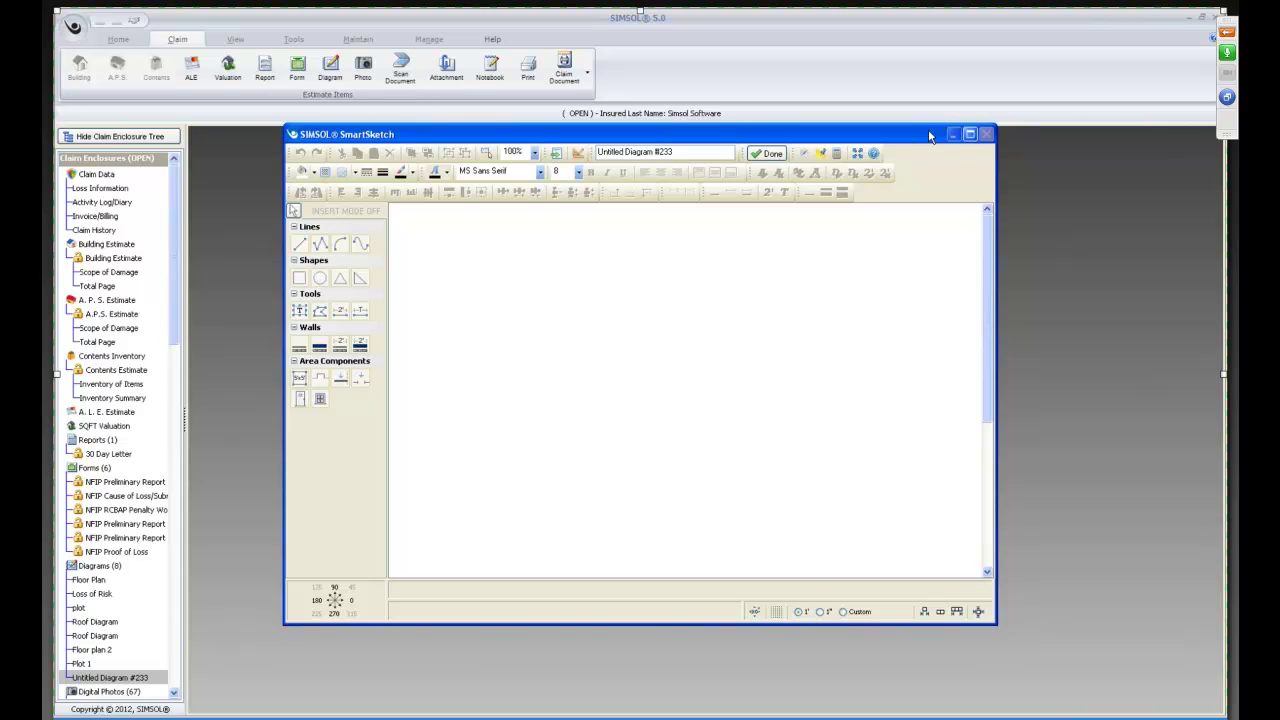
pyautogui.click(970, 135)
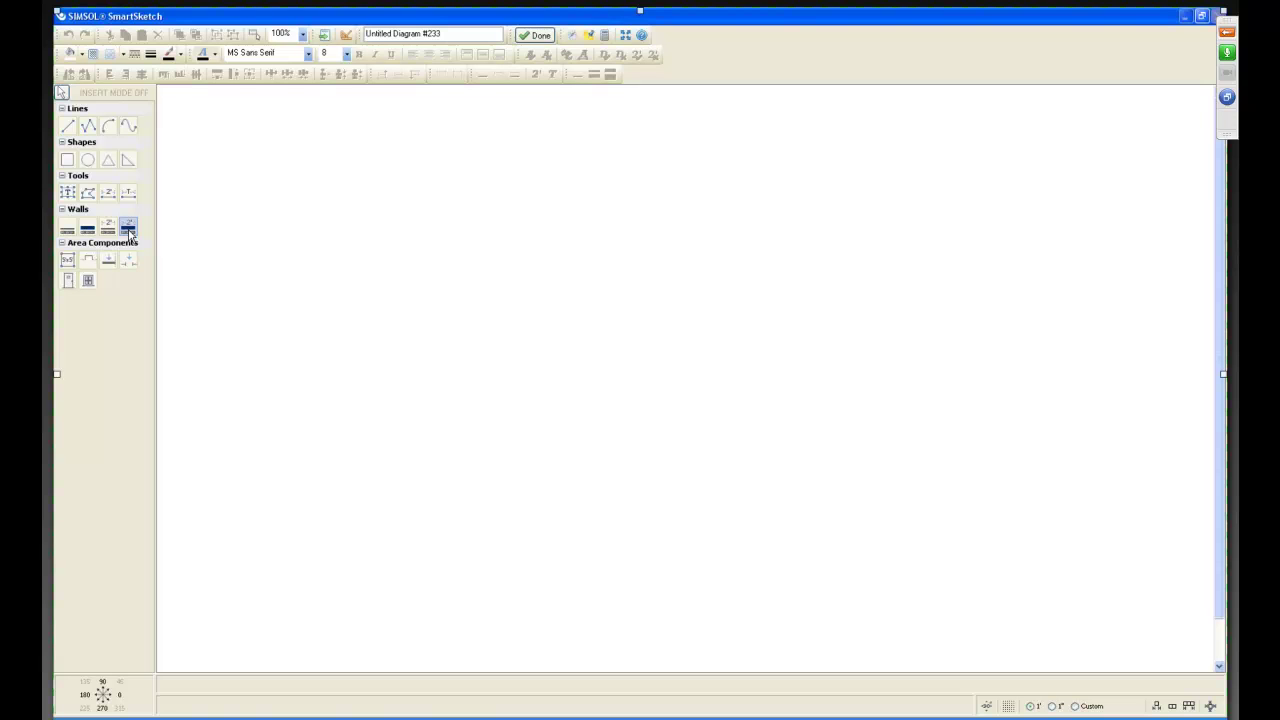
pyautogui.click(110, 125)
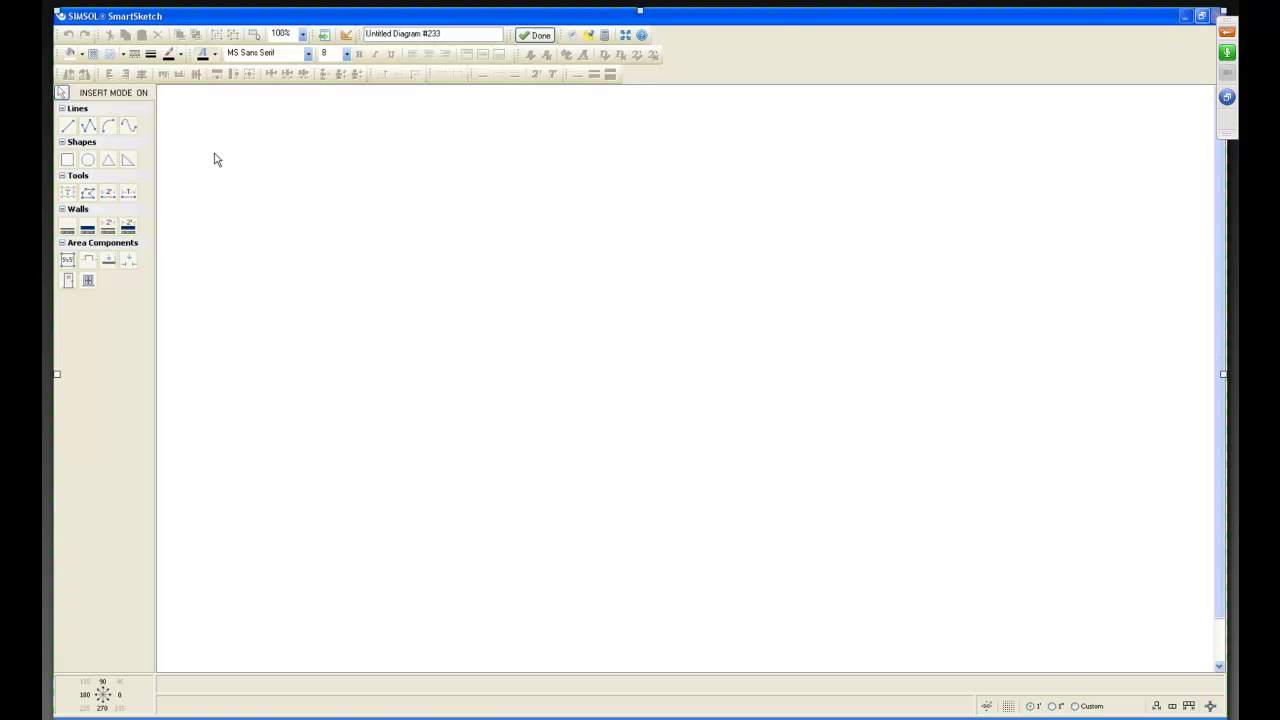
pyautogui.click(129, 229)
pyautogui.click(987, 706)
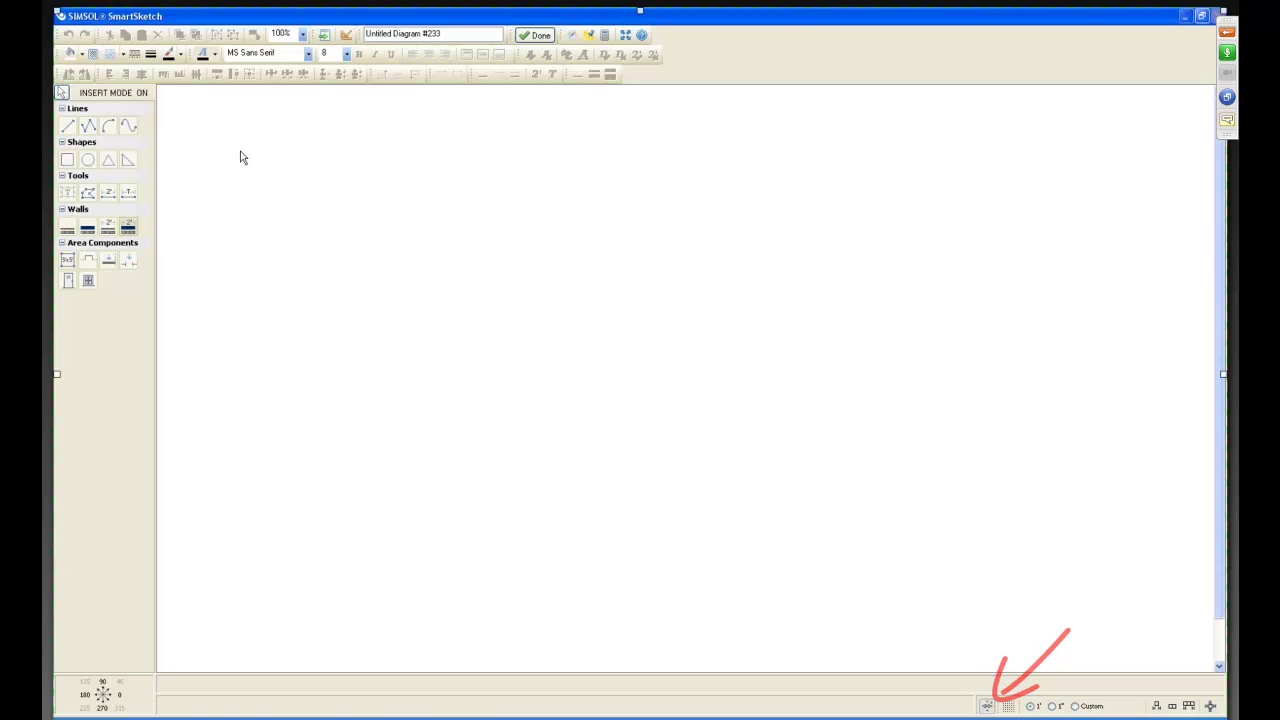
# Step: Draw an L-shaped outline of exterior walls clockwise from the upper left: 80' across, 40' down, 30' back, 31' down, 47' left and 70' up
pyautogui.moveTo(248, 151); pyautogui.dragTo(600, 150)
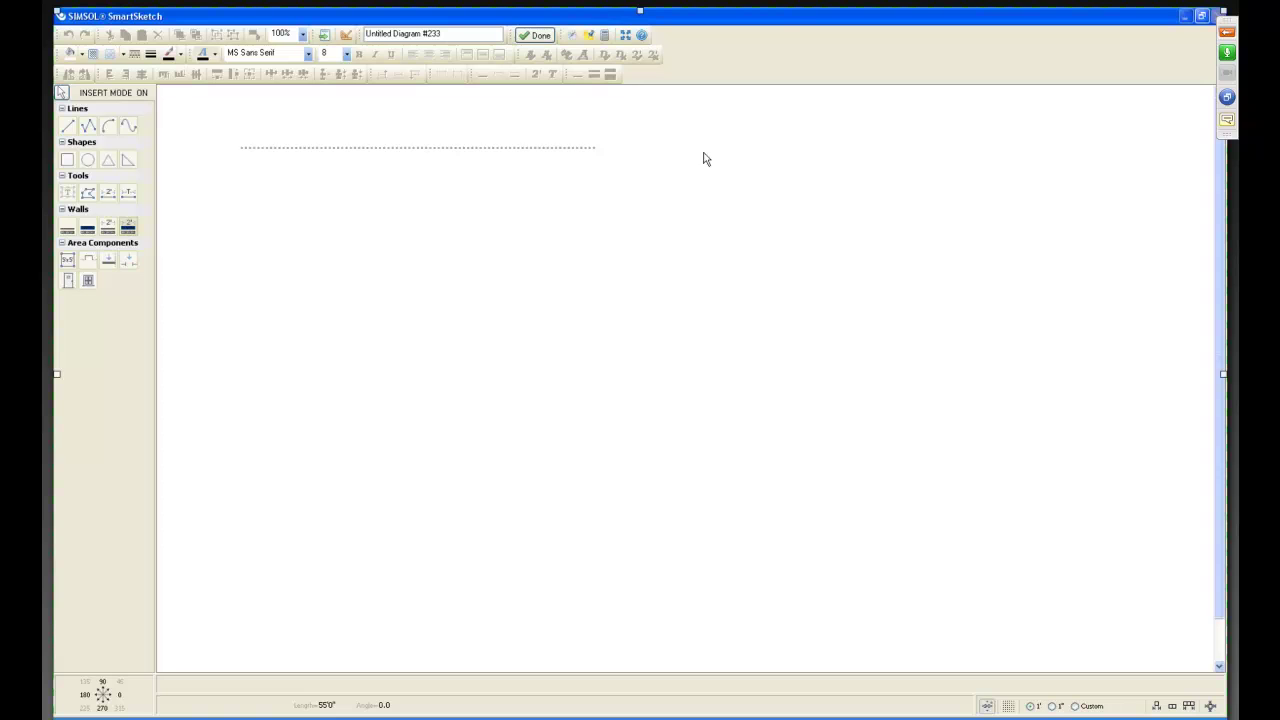
pyautogui.moveTo(711, 159)
pyautogui.mouseDown()
pyautogui.moveTo(800, 158)
pyautogui.moveTo(803, 351)
pyautogui.moveTo(820, 434)
pyautogui.mouseUp()
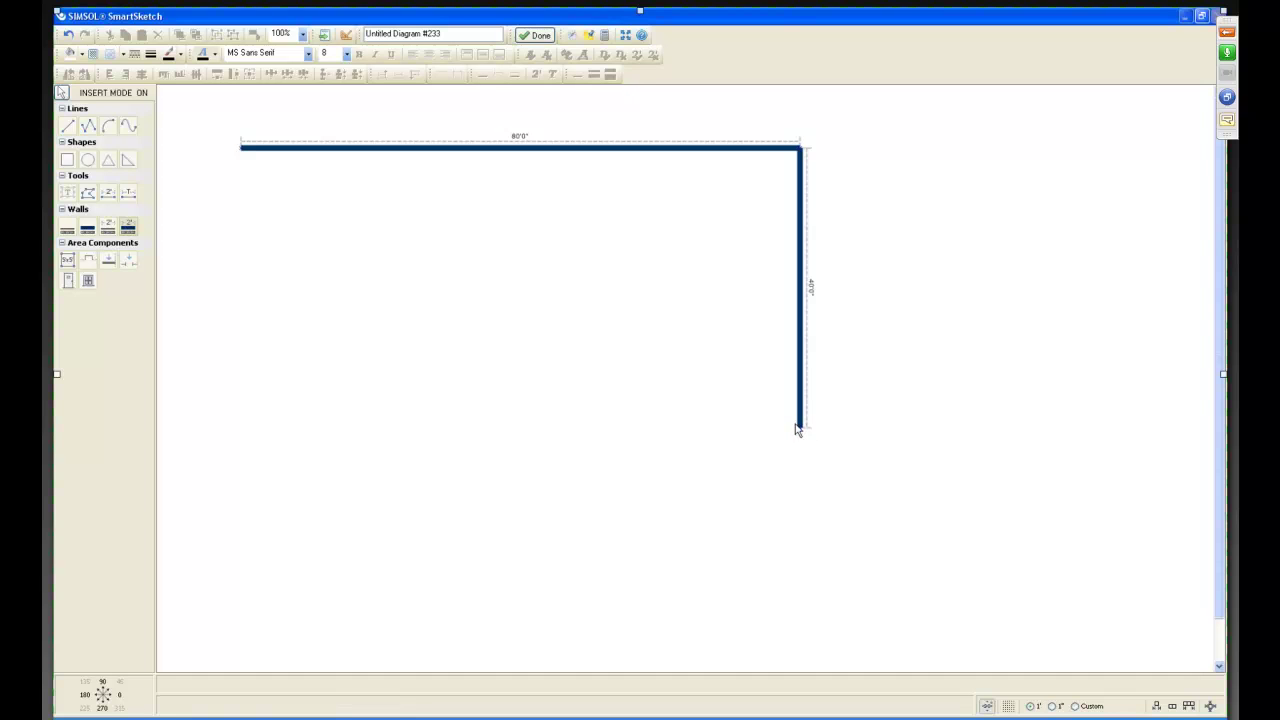
pyautogui.click(593, 436)
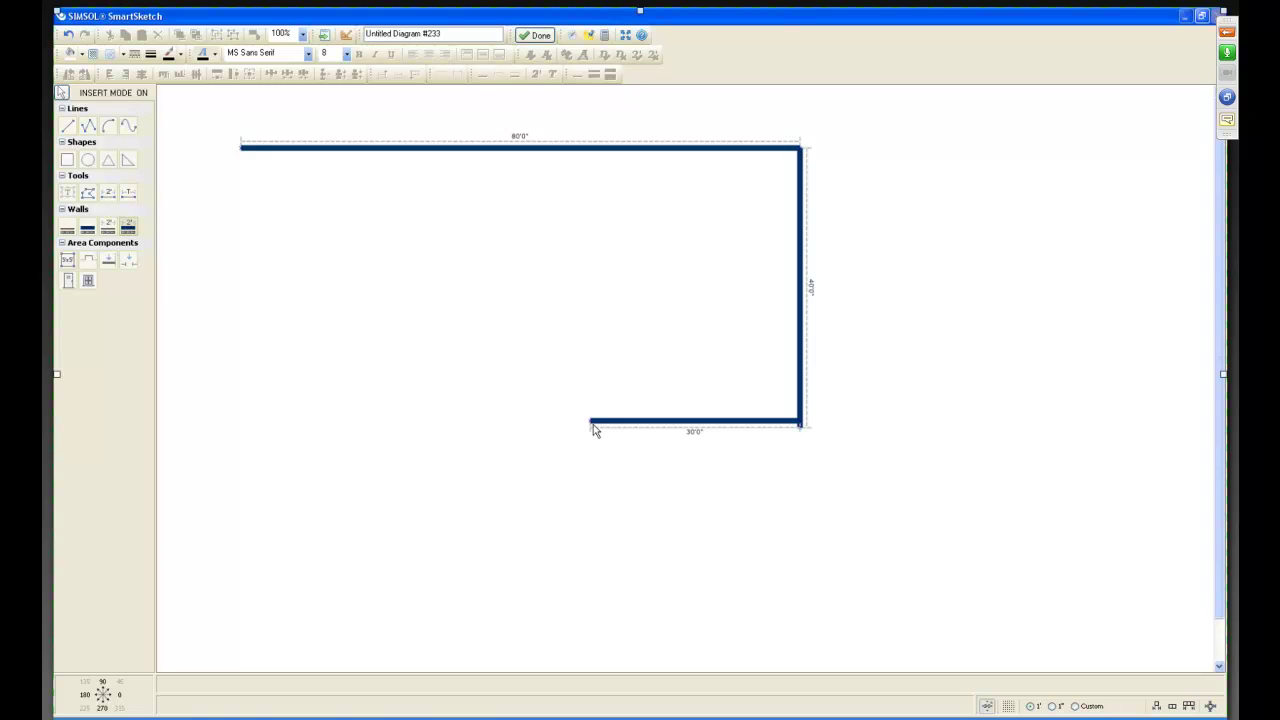
pyautogui.click(590, 640)
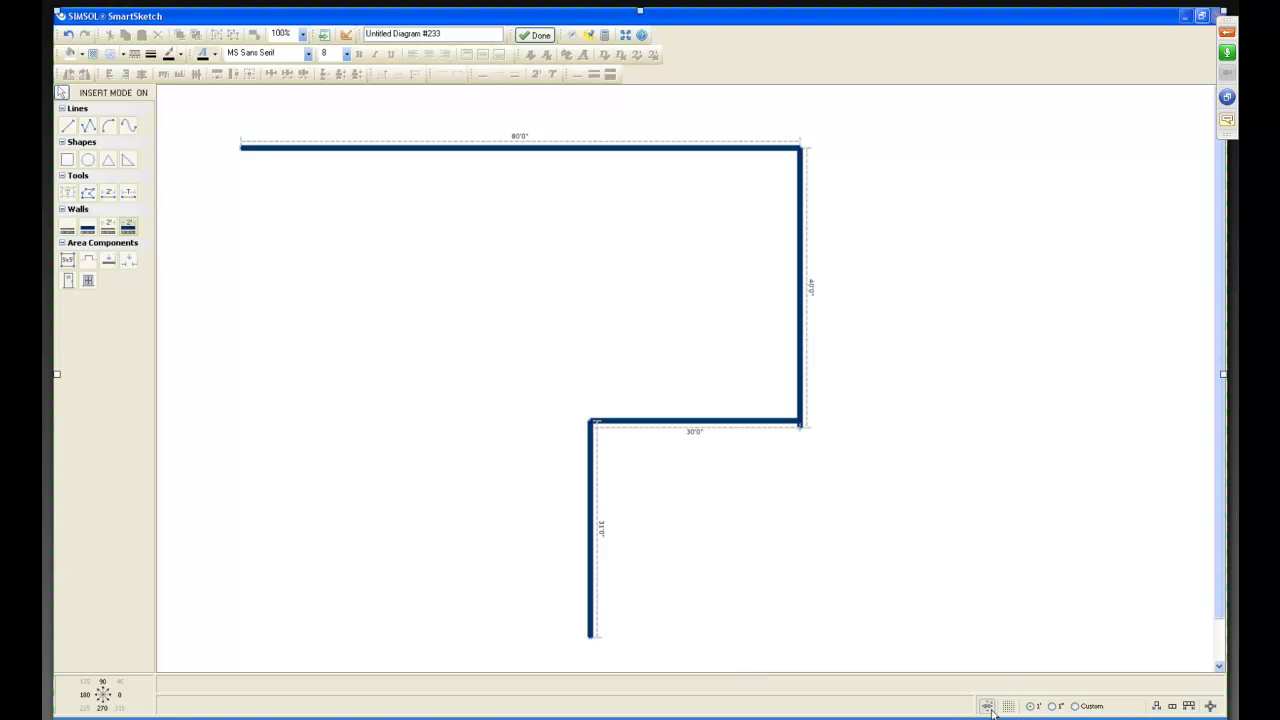
pyautogui.click(592, 638)
pyautogui.click(260, 620)
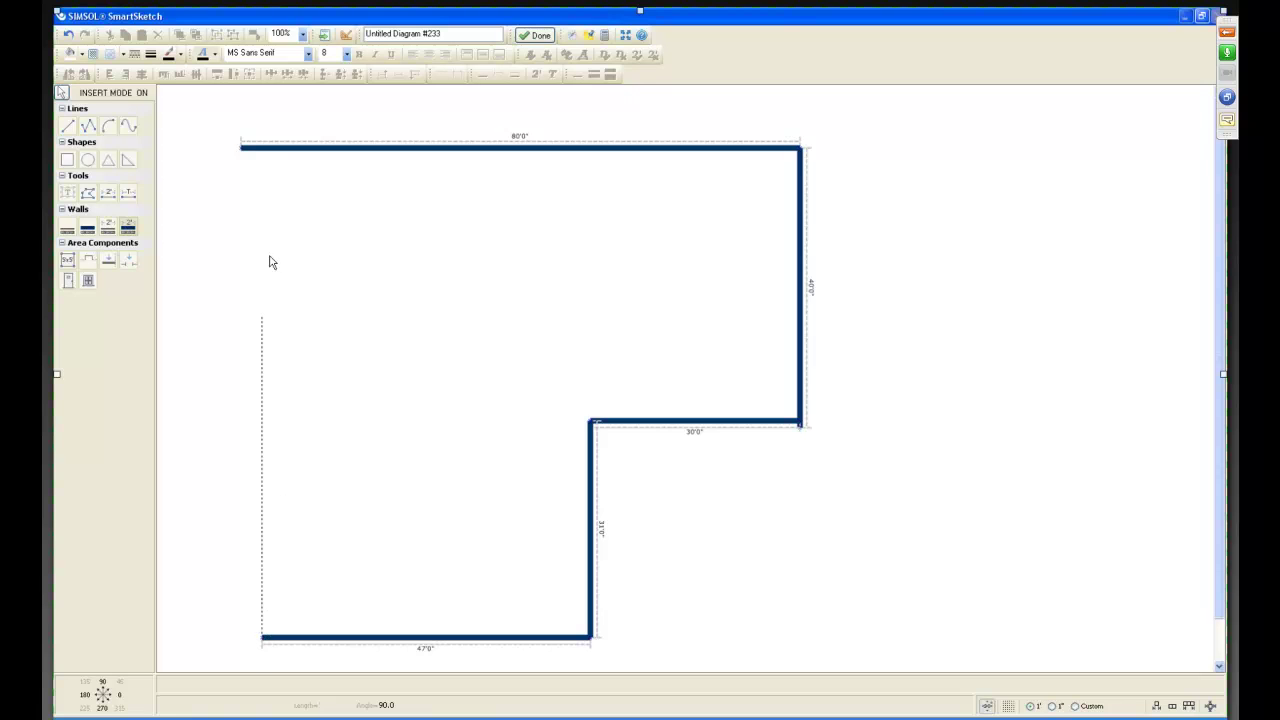
pyautogui.click(277, 149)
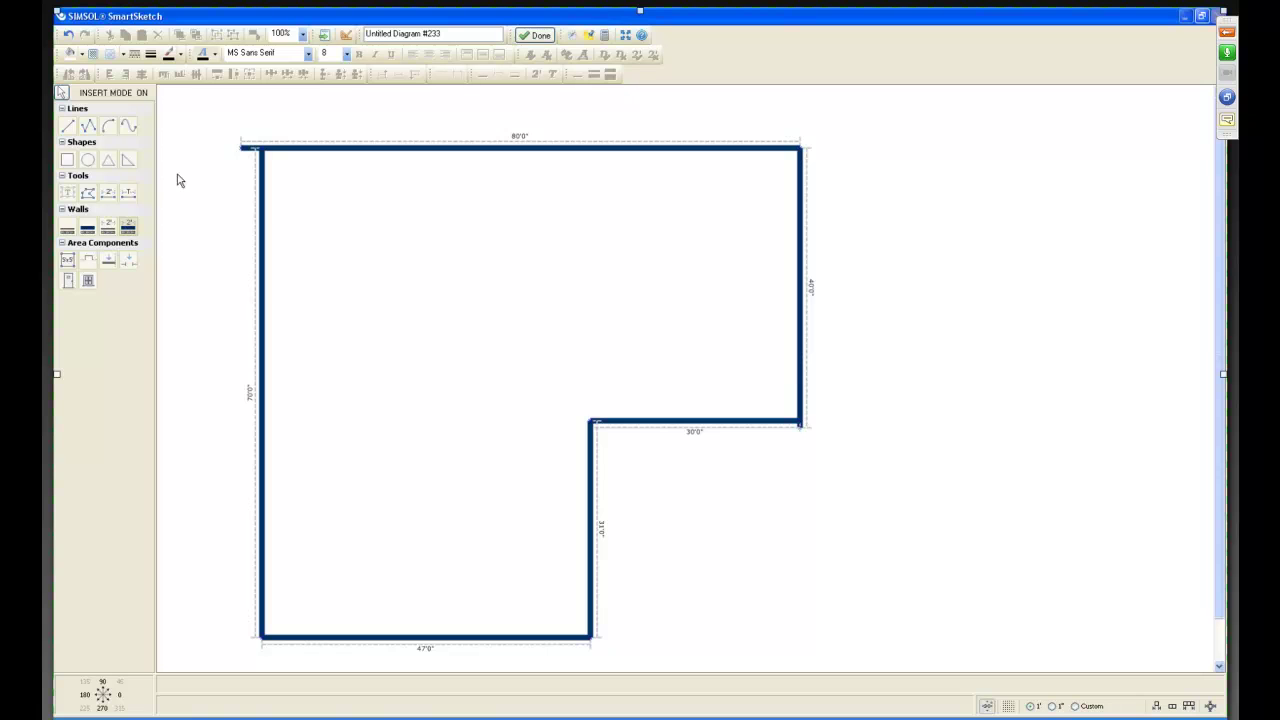
pyautogui.click(112, 97)
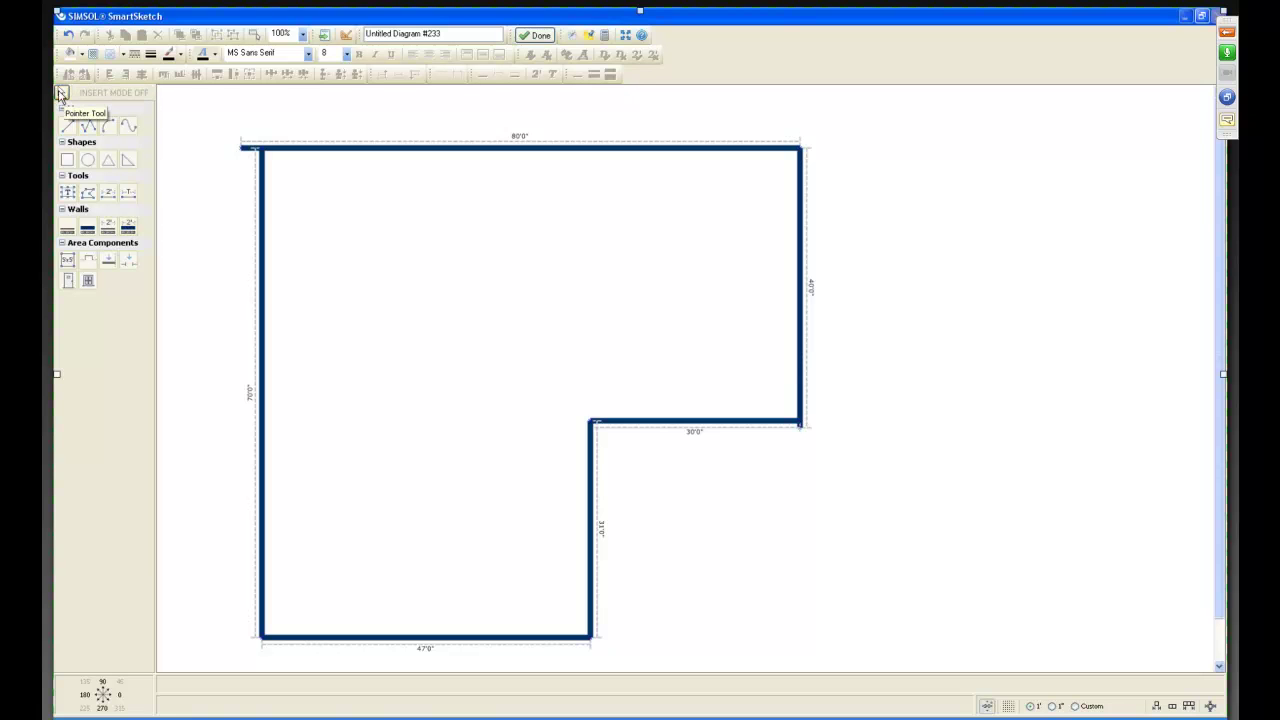
# Step: Move the left wall out to the top wall's left end and extend the bottom wall to meet it at 50'
pyautogui.click(261, 271)
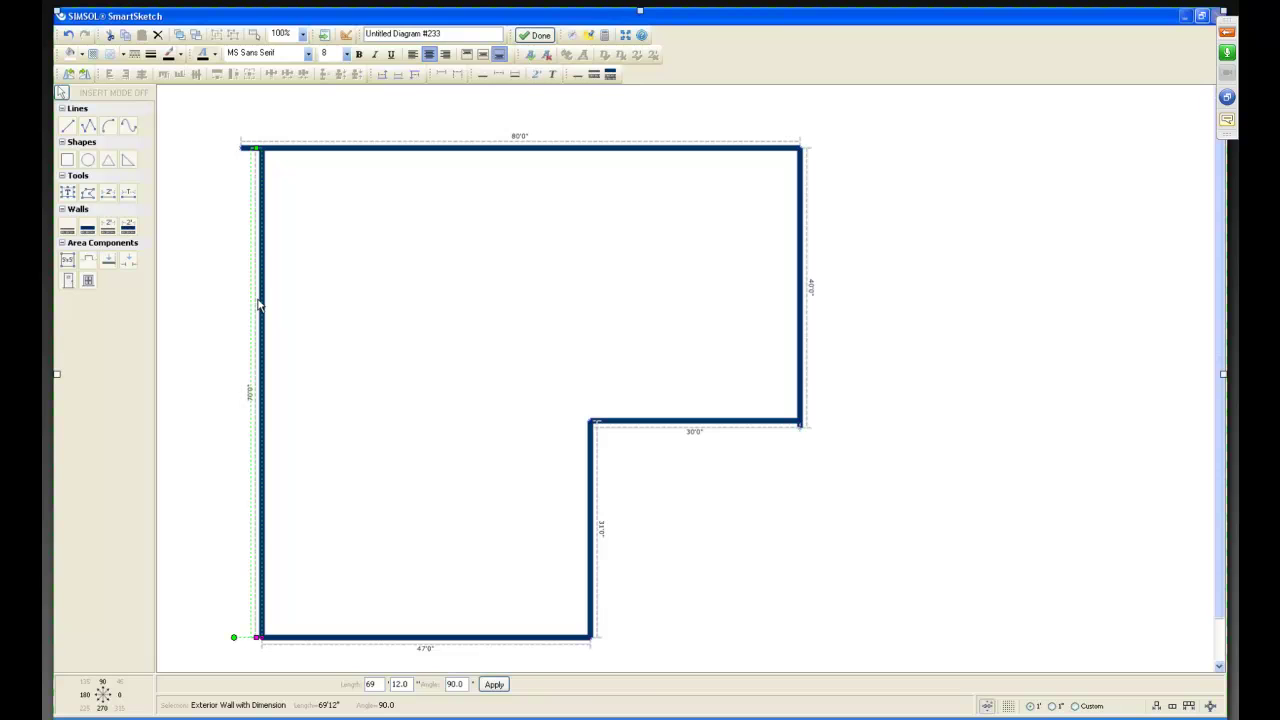
pyautogui.moveTo(259, 306); pyautogui.dragTo(241, 309)
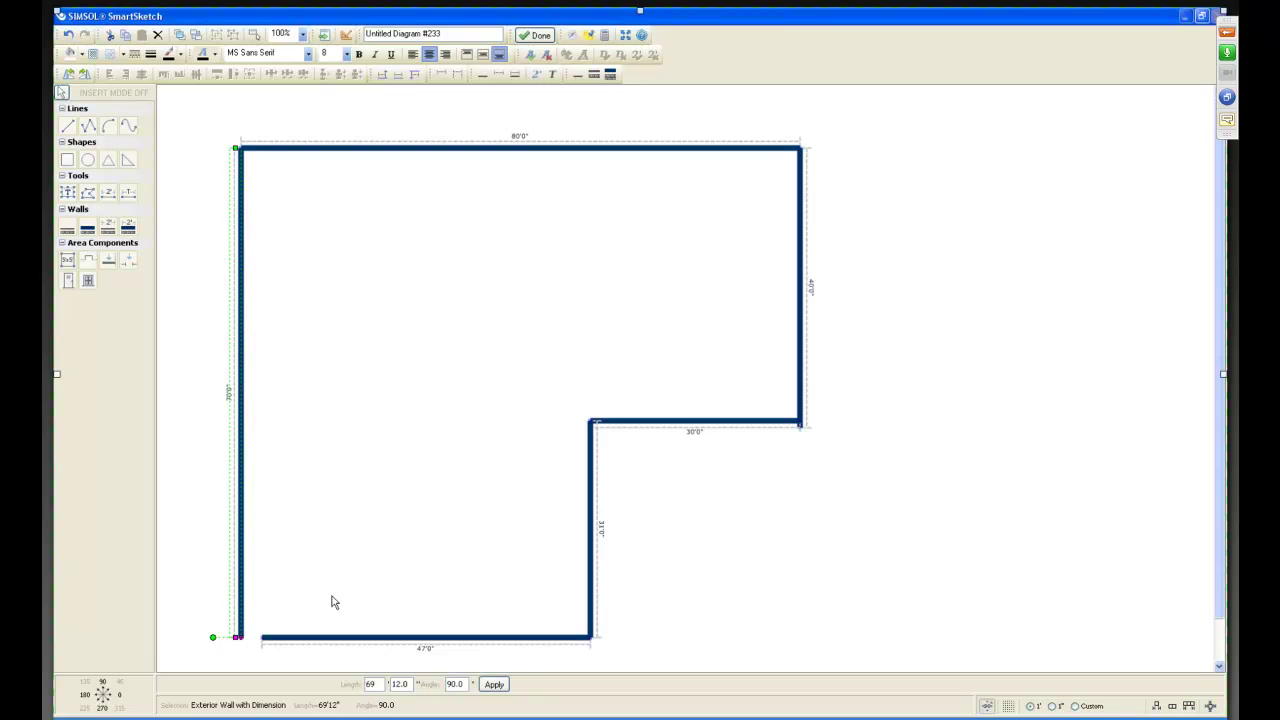
pyautogui.click(320, 644)
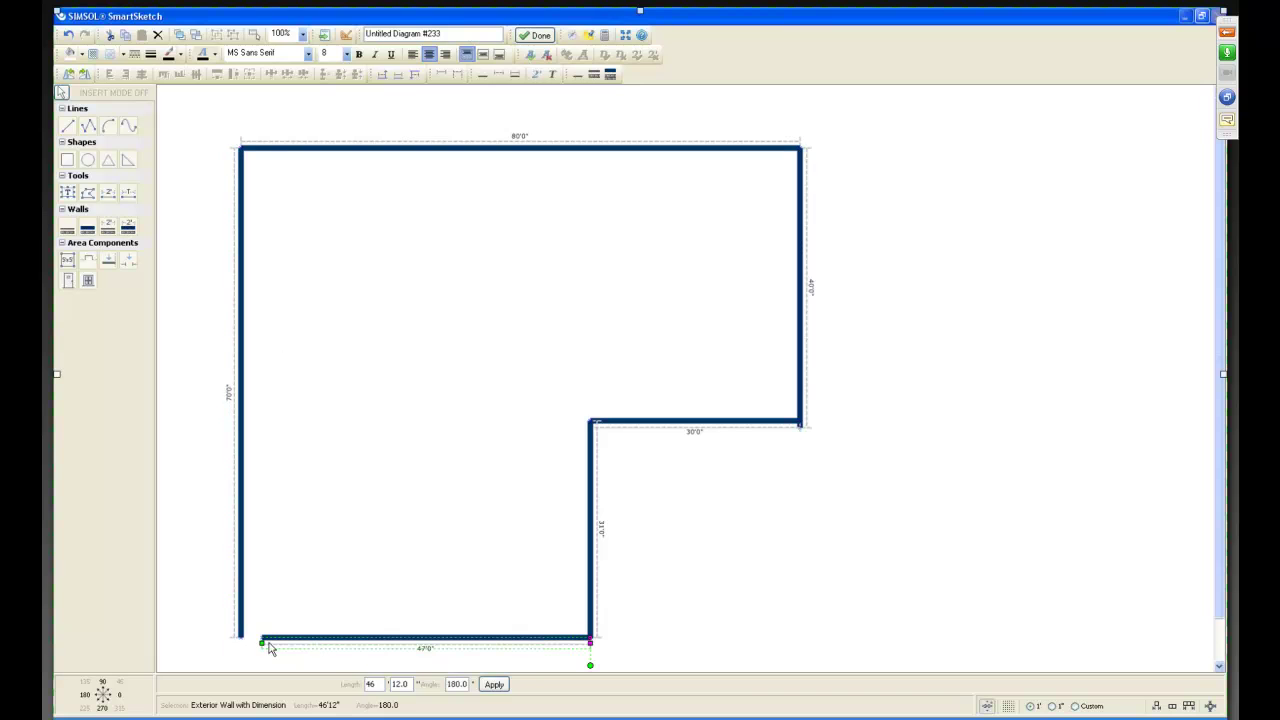
pyautogui.moveTo(255, 642); pyautogui.dragTo(241, 643)
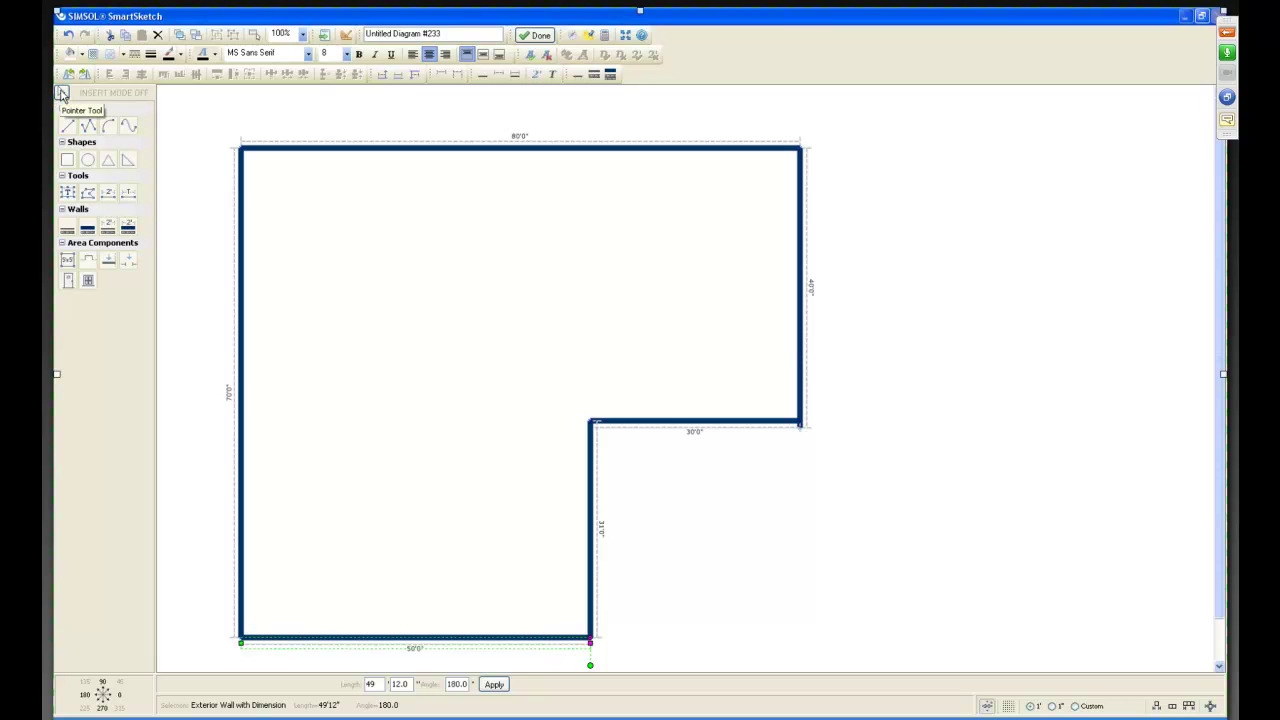
# Step: Select the L-shaped outline's left exterior wall and align its upper end with the top wall's corner
pyautogui.click(62, 93)
pyautogui.click(236, 393)
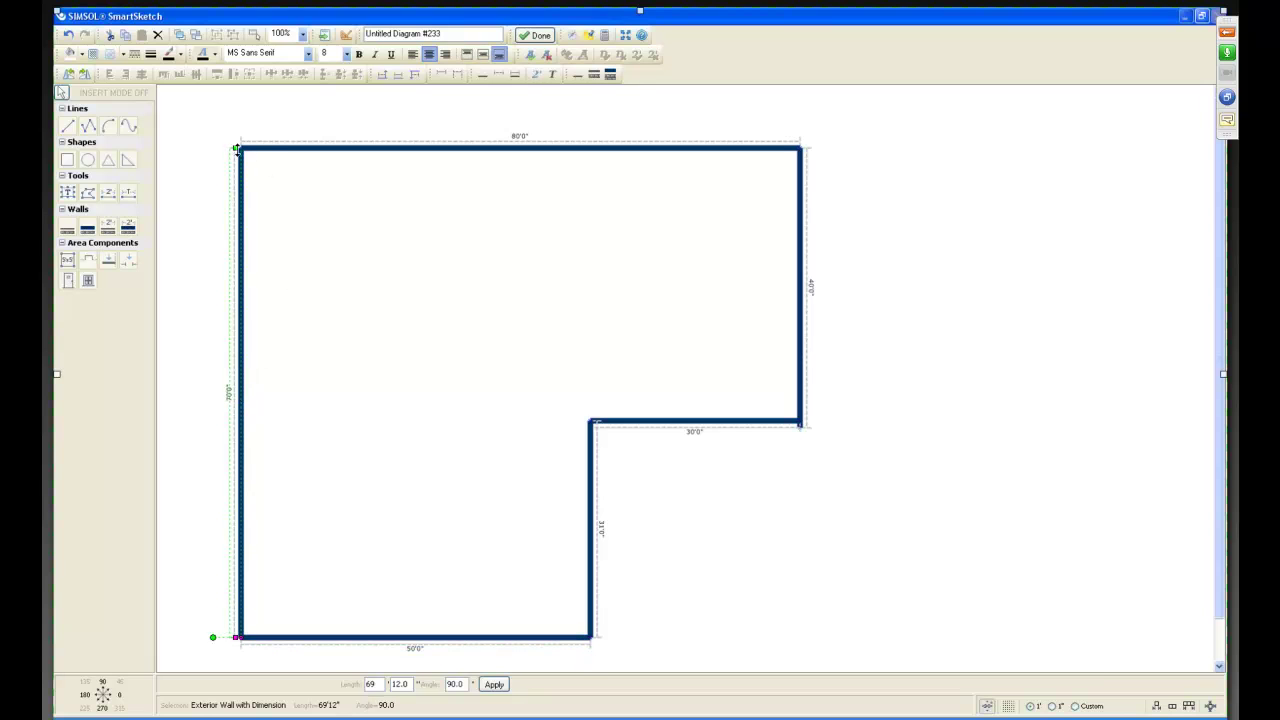
pyautogui.moveTo(233, 147)
pyautogui.mouseDown()
pyautogui.moveTo(204, 343)
pyautogui.moveTo(232, 147)
pyautogui.mouseUp()
pyautogui.moveTo(237, 456)
pyautogui.mouseDown()
pyautogui.moveTo(412, 457)
pyautogui.moveTo(248, 459)
pyautogui.moveTo(243, 446)
pyautogui.mouseUp()
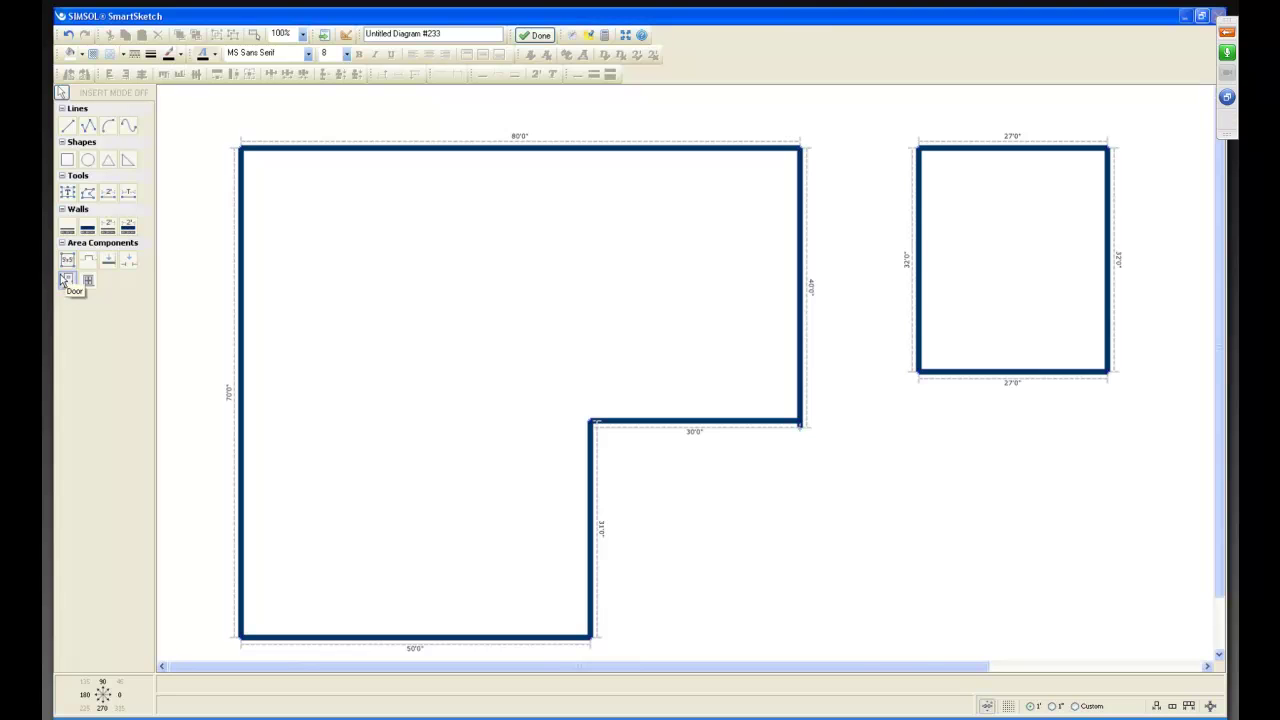
# Step: Draw a 20' x 20' free area in the upper-left corner of the L-shaped outline and name it Master Bedroom
pyautogui.click(66, 262)
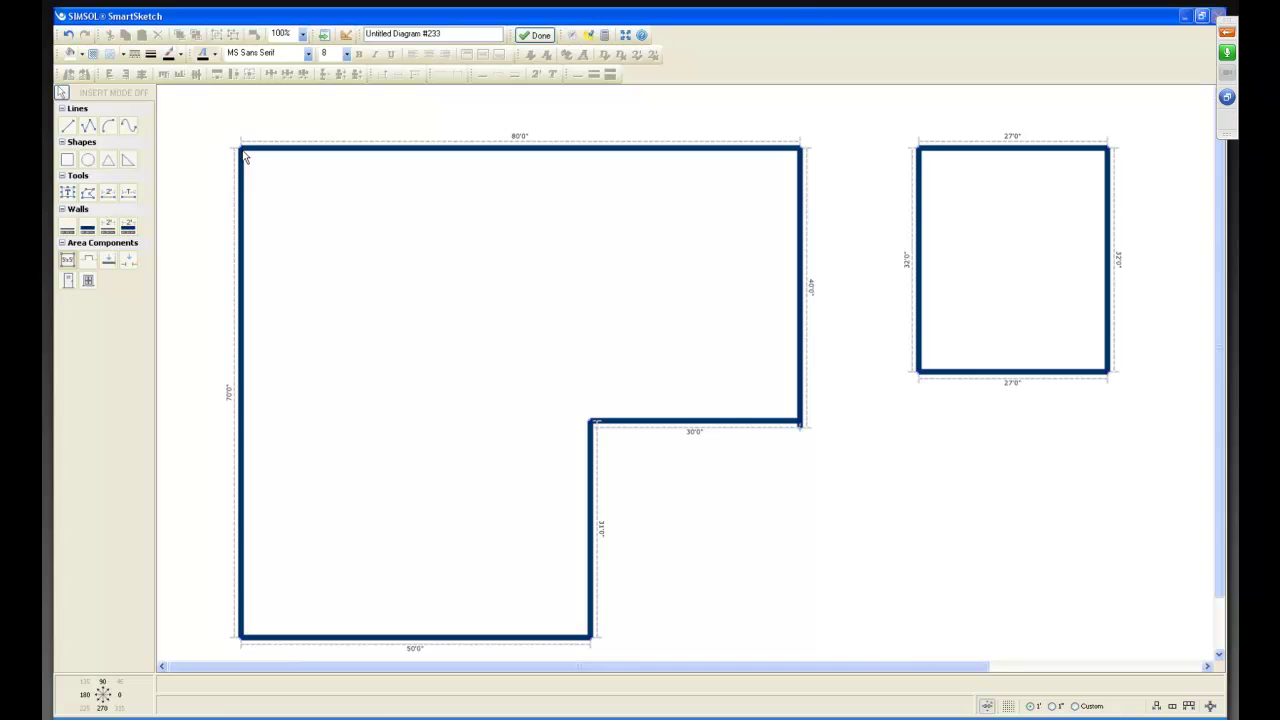
pyautogui.moveTo(245, 157); pyautogui.dragTo(441, 304)
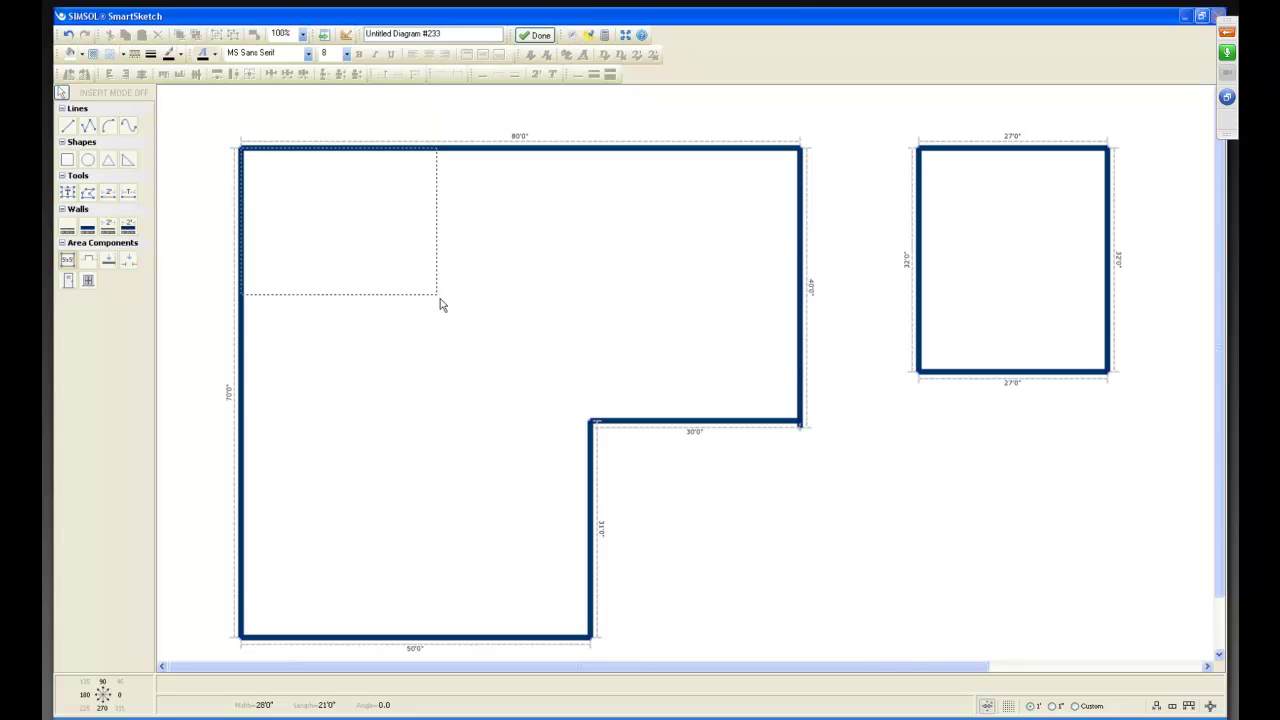
pyautogui.moveTo(440, 298); pyautogui.dragTo(380, 288)
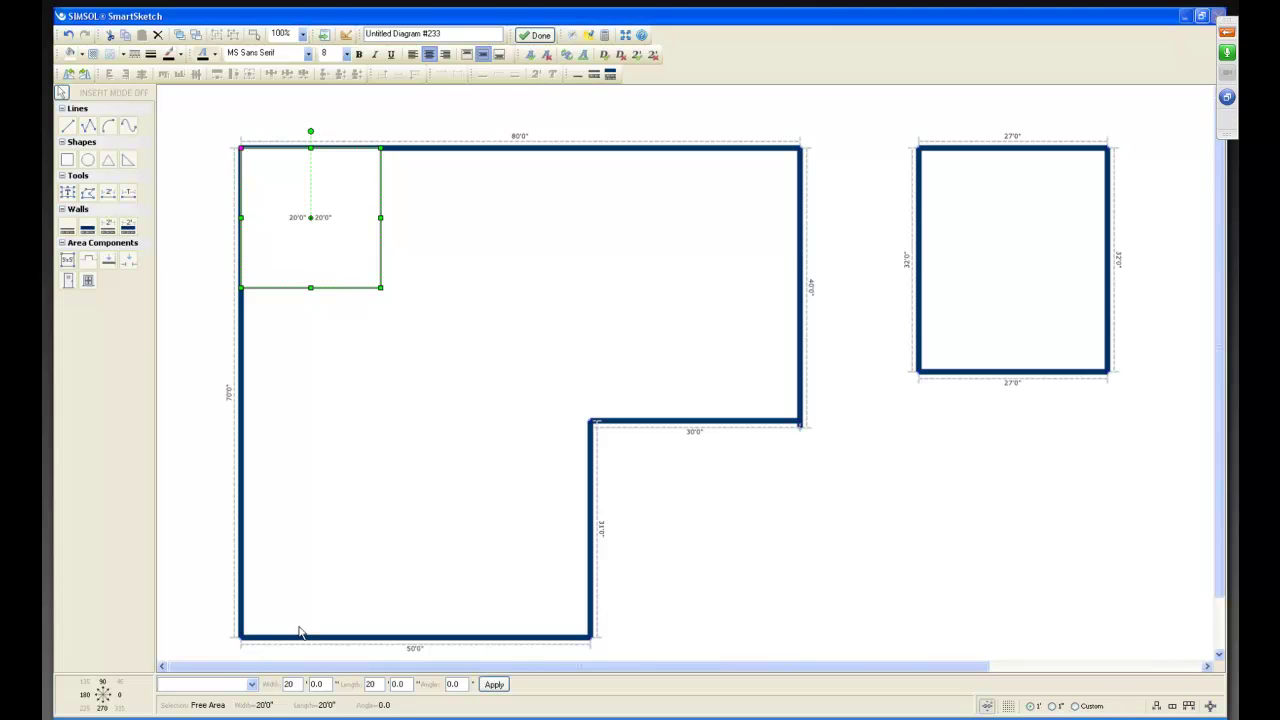
pyautogui.click(252, 685)
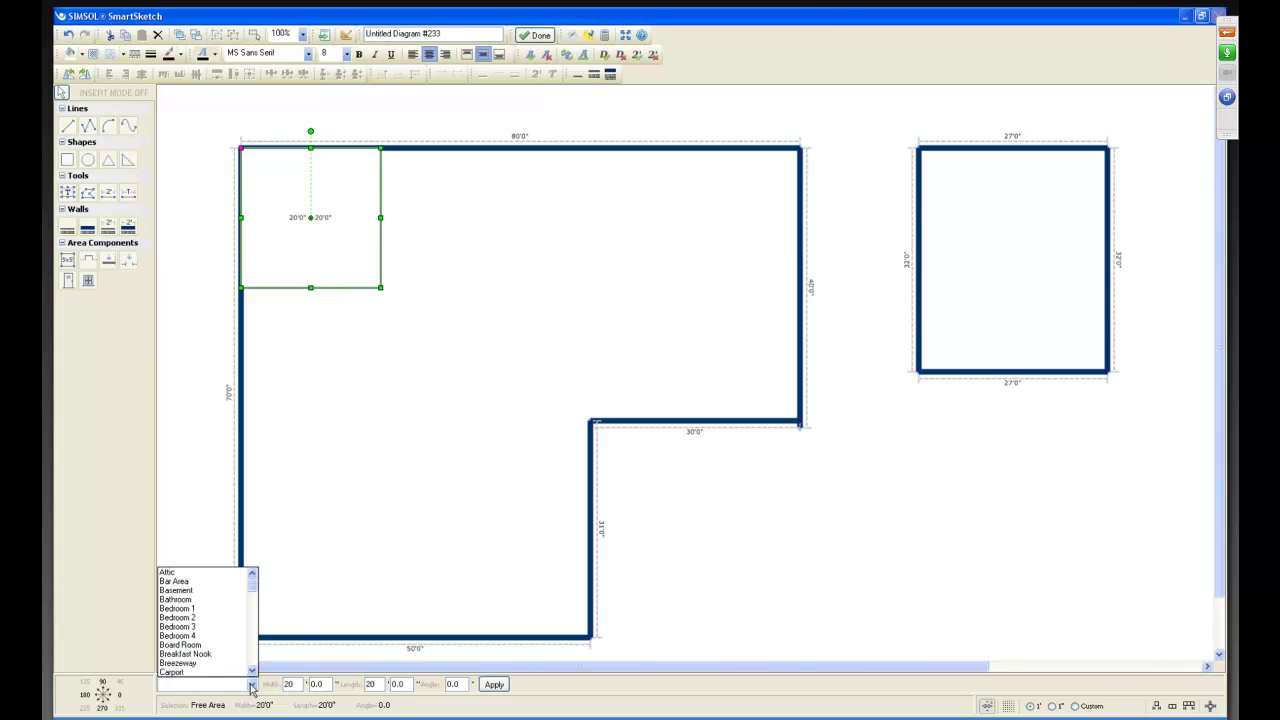
pyautogui.write("maid's Quarters")
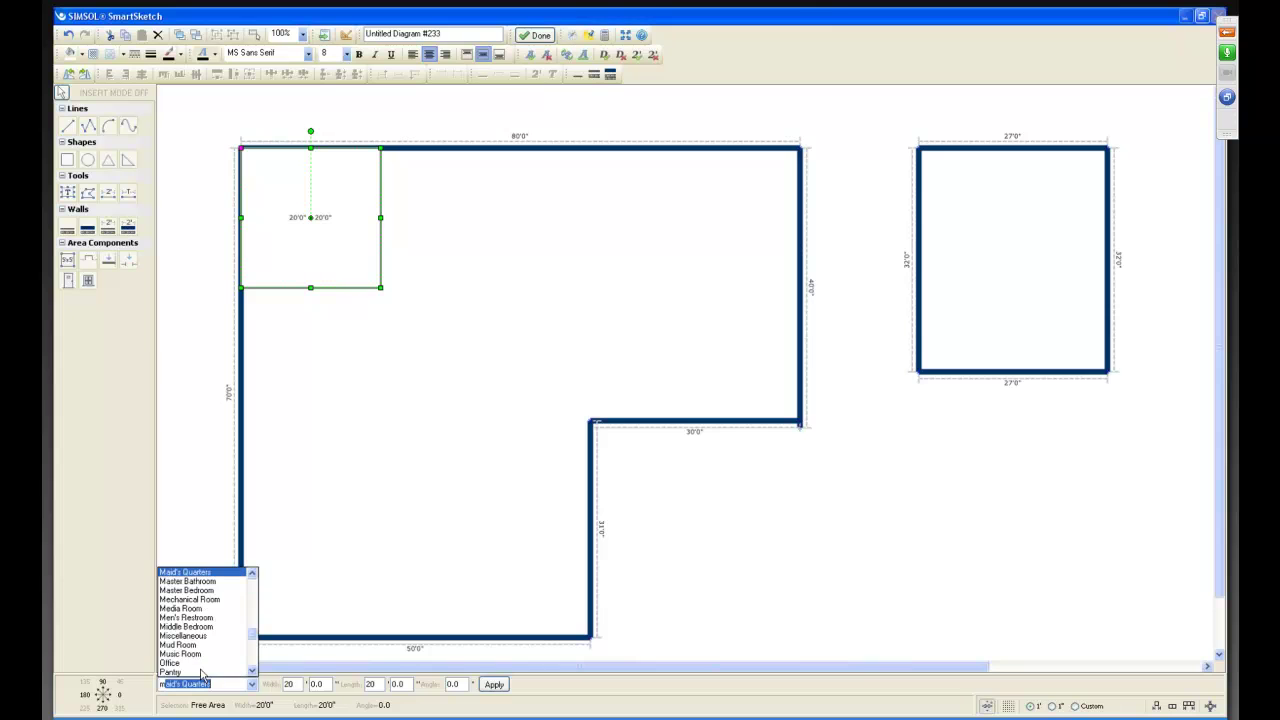
pyautogui.click(200, 592)
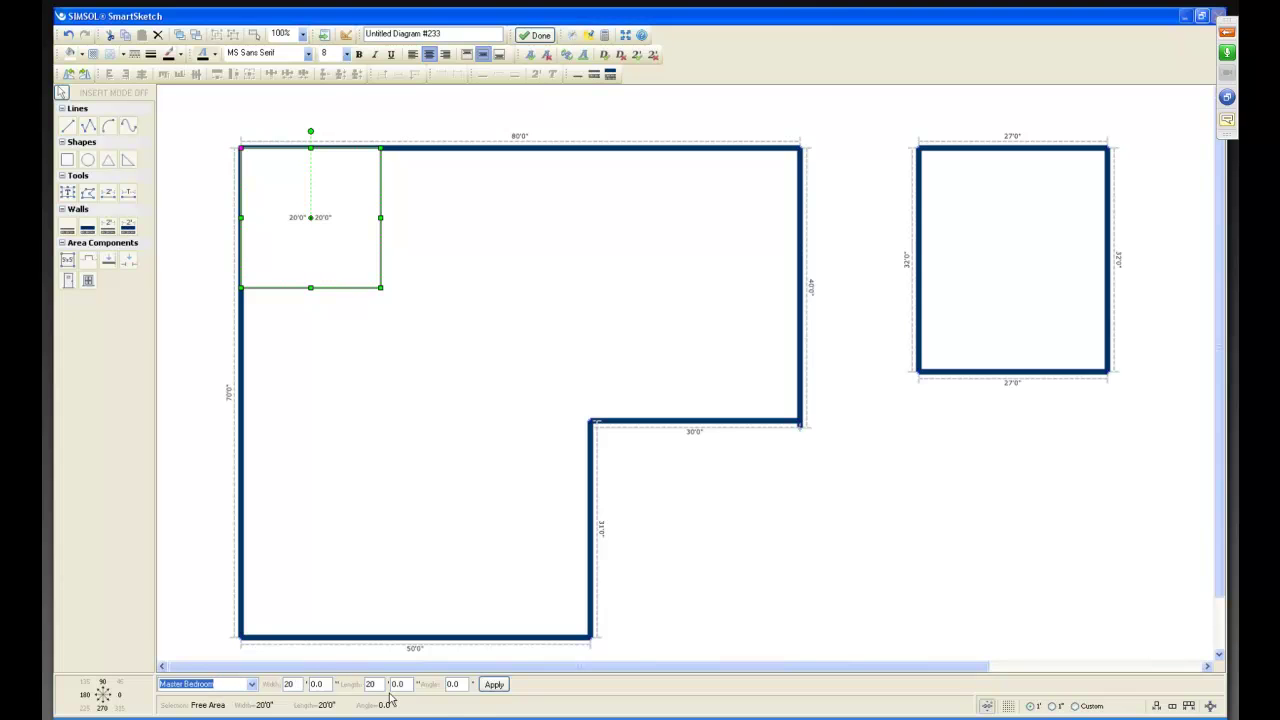
pyautogui.click(494, 685)
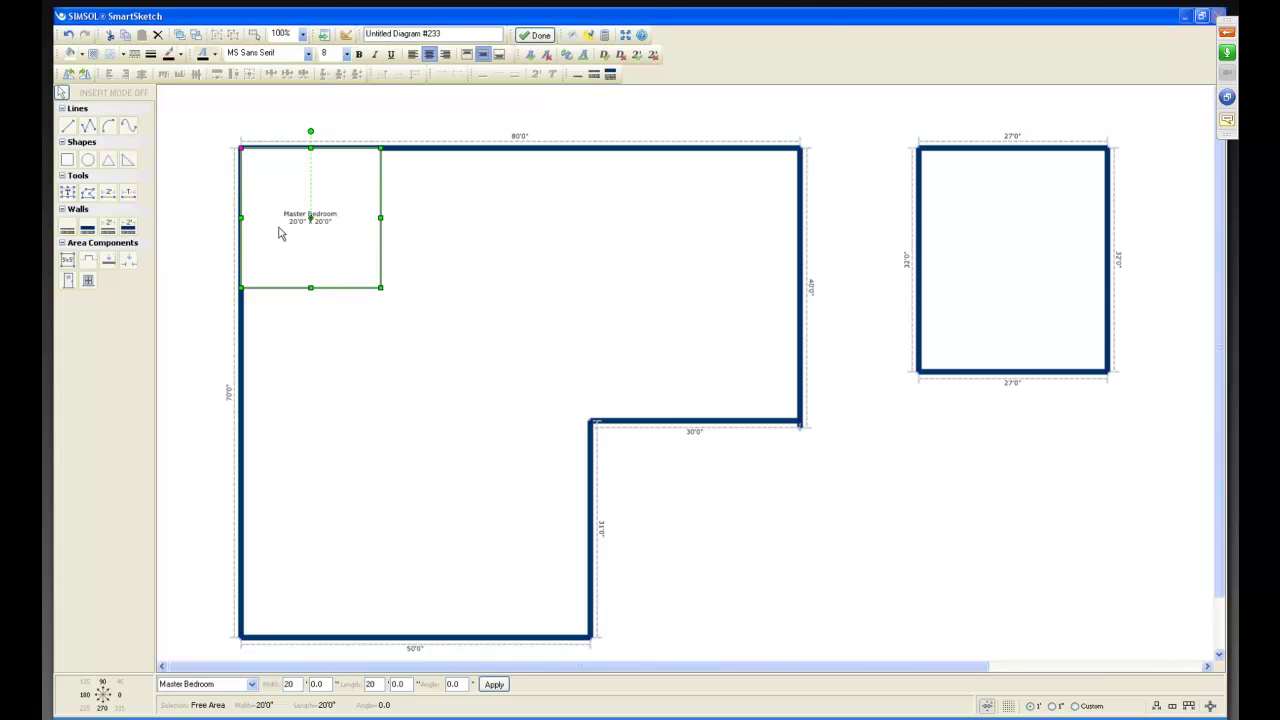
# Step: Try font size 12 on the Master Bedroom label and undo the change
pyautogui.click(346, 54)
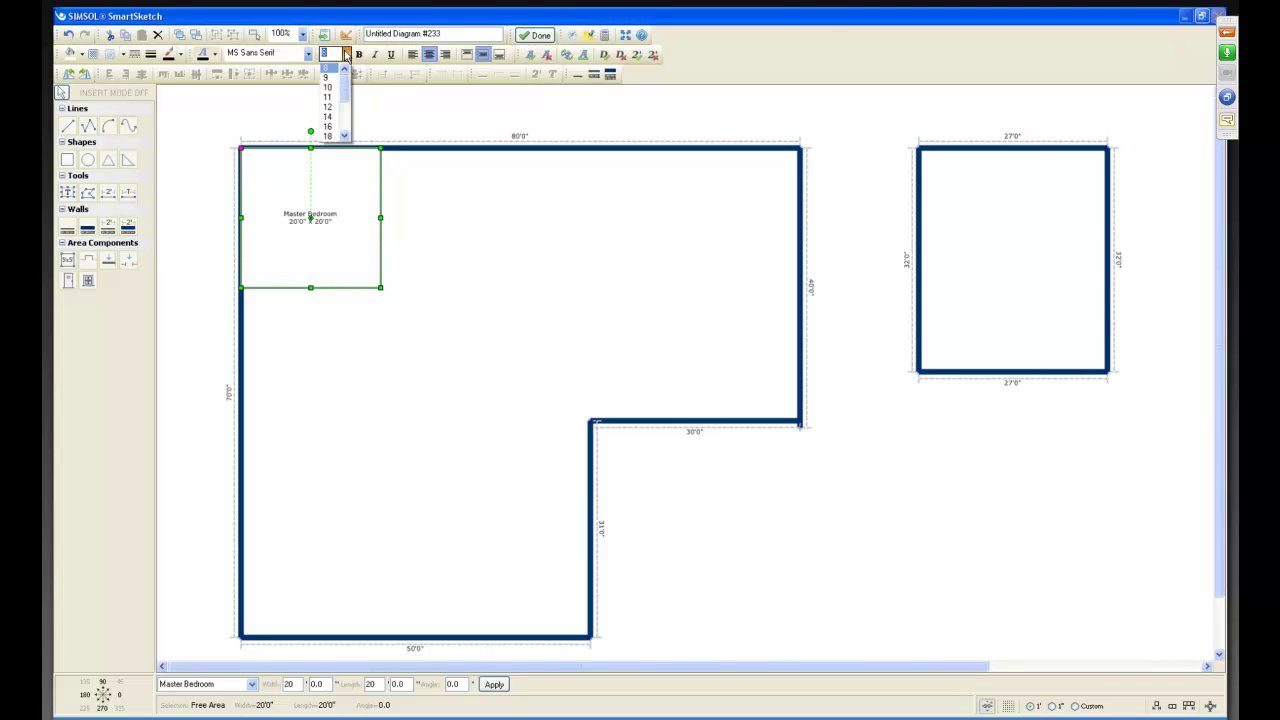
pyautogui.click(329, 107)
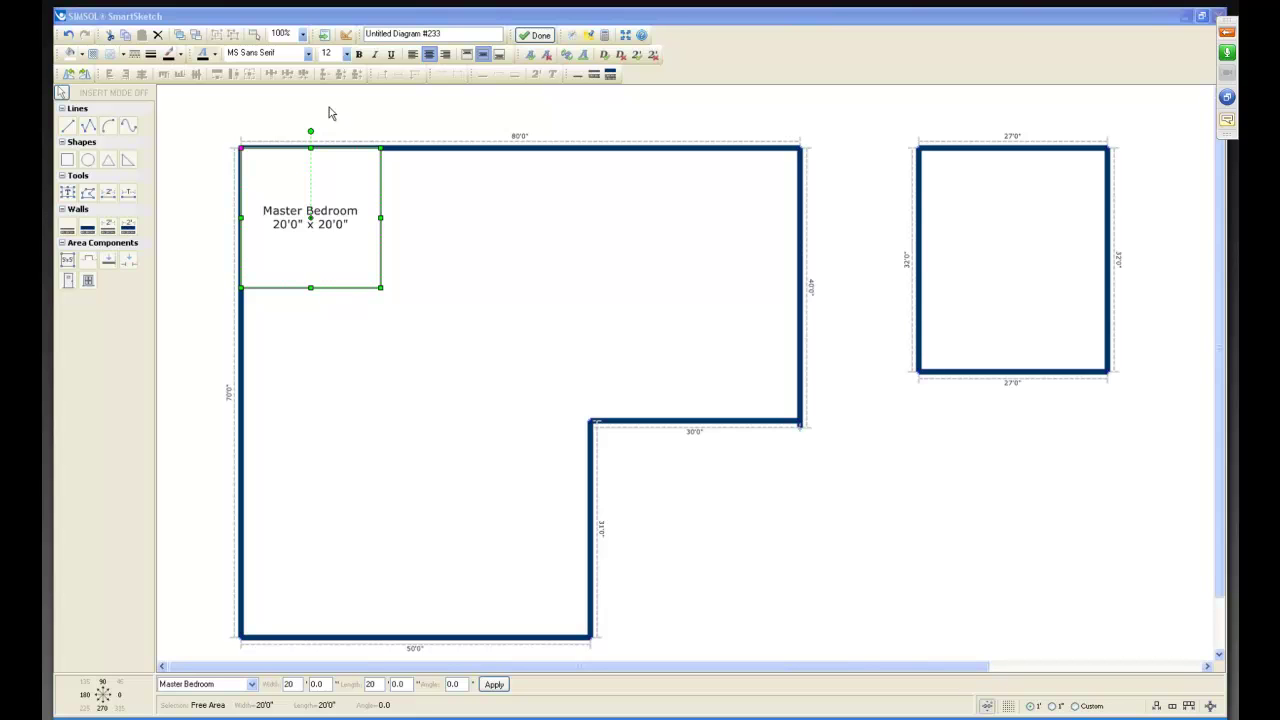
pyautogui.click(82, 36)
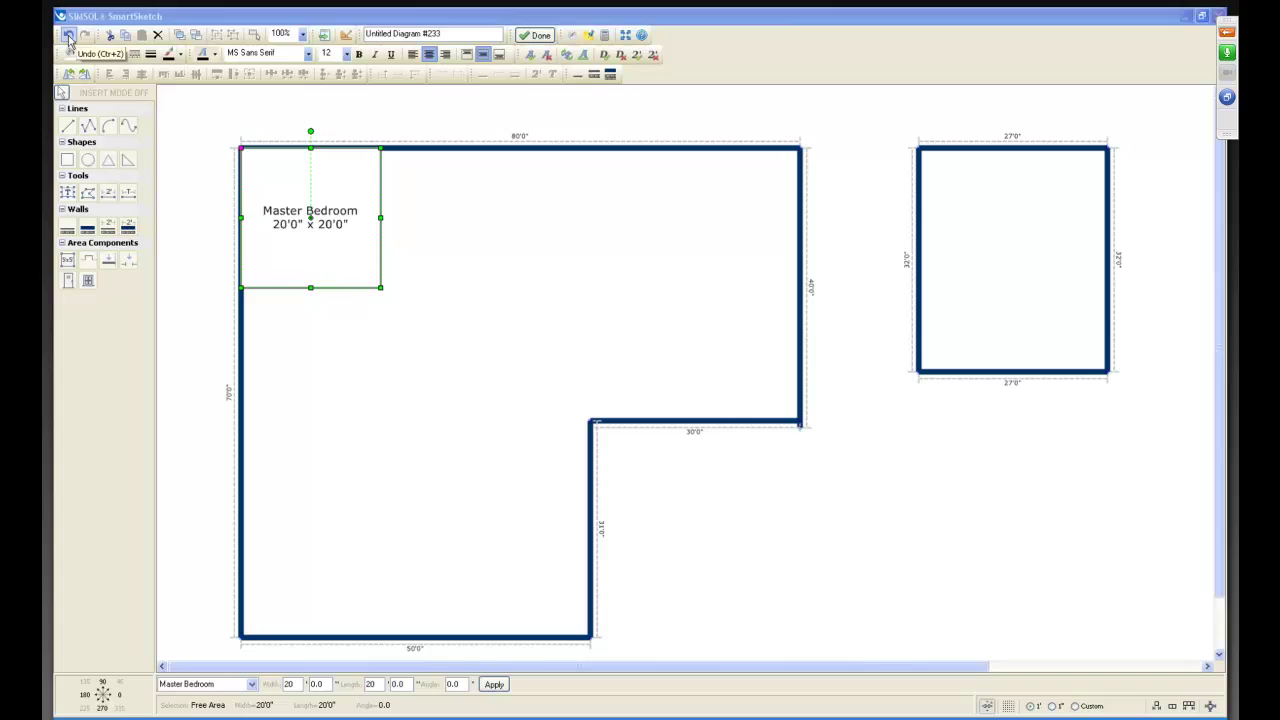
pyautogui.click(321, 240)
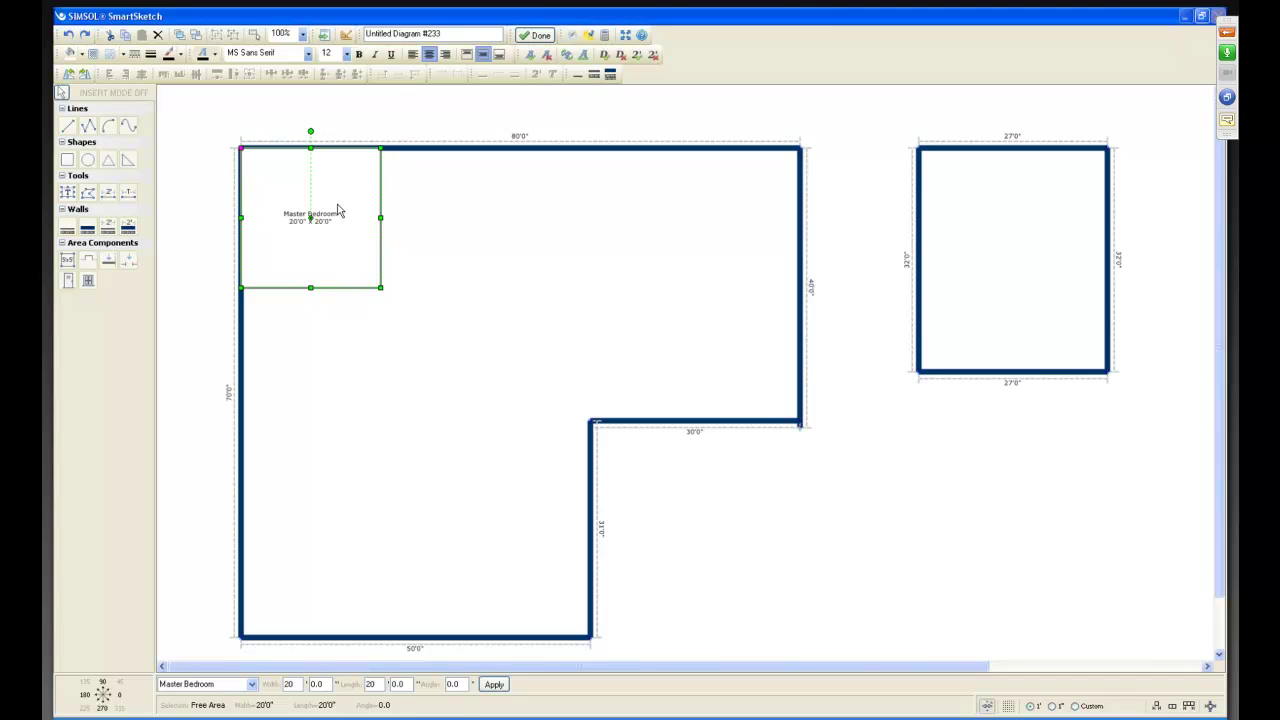
# Step: Set the Master Bedroom label's font size to 12 and deselect the area
pyautogui.click(347, 57)
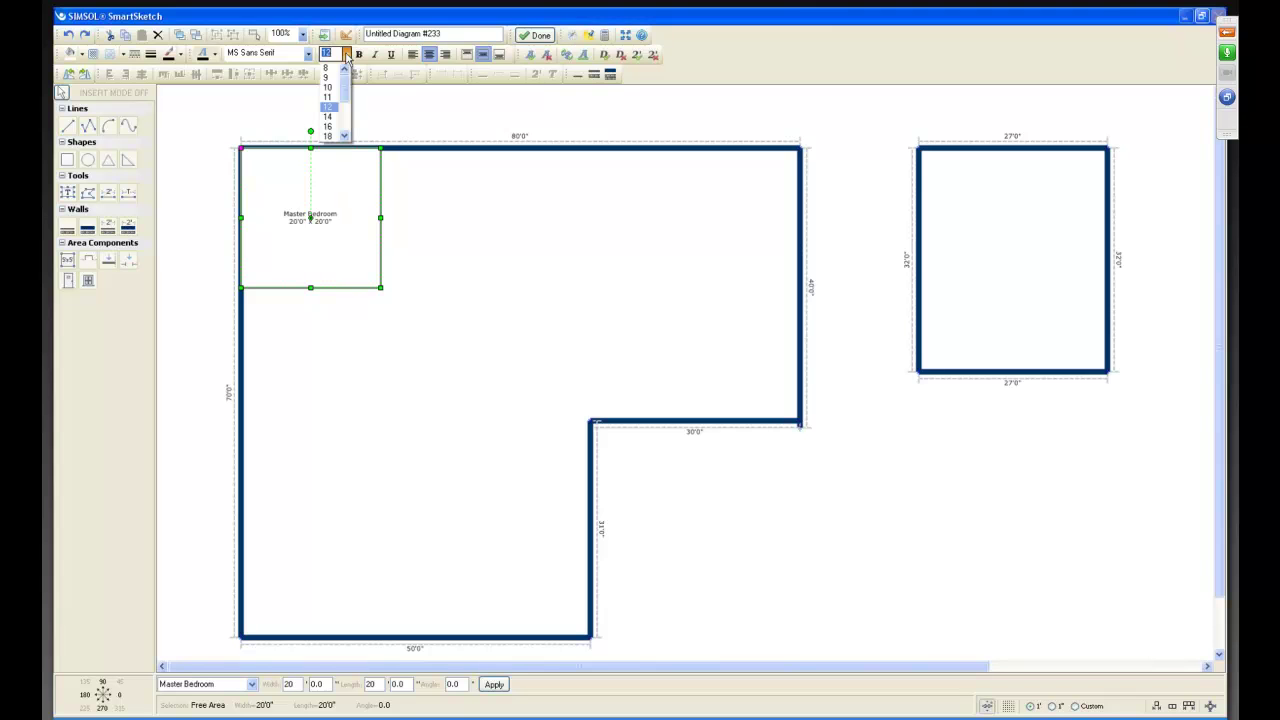
pyautogui.click(329, 108)
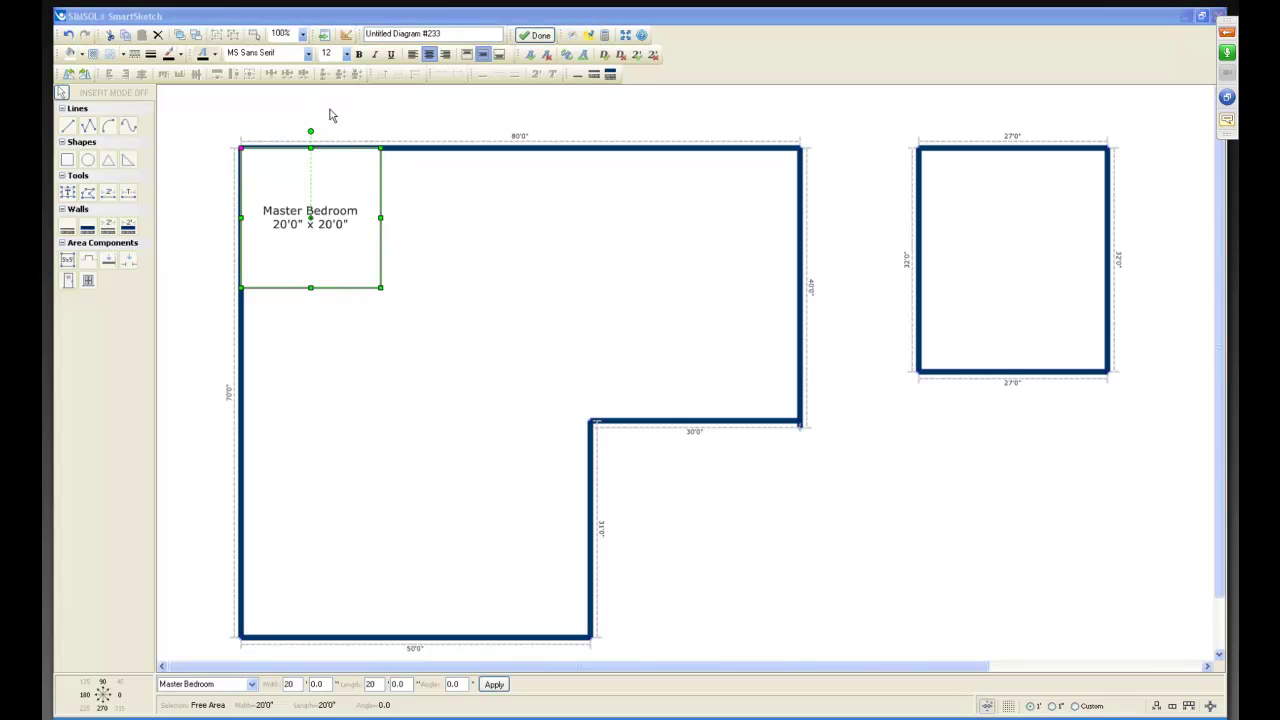
pyautogui.click(356, 422)
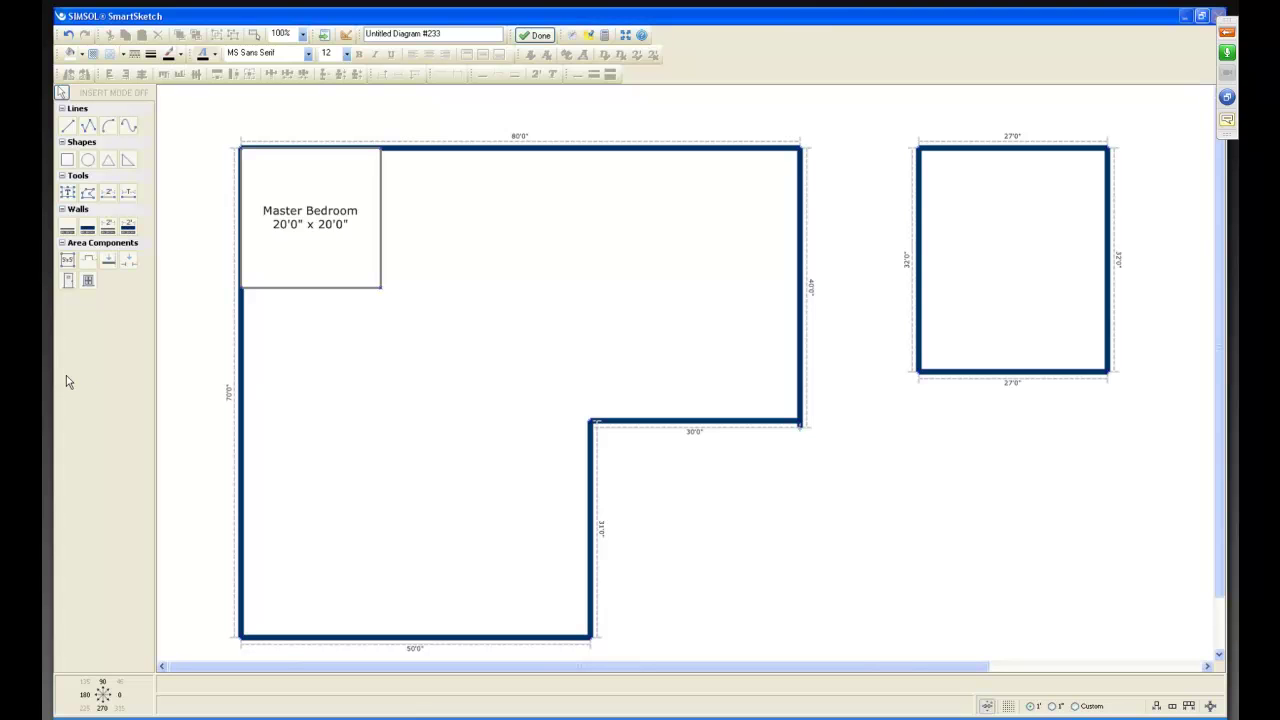
# Step: Draw an 11' x 13' free area directly below the Master Bedroom along the left wall and name it Master Bathroom
pyautogui.click(67, 259)
pyautogui.moveTo(243, 290); pyautogui.dragTo(317, 379)
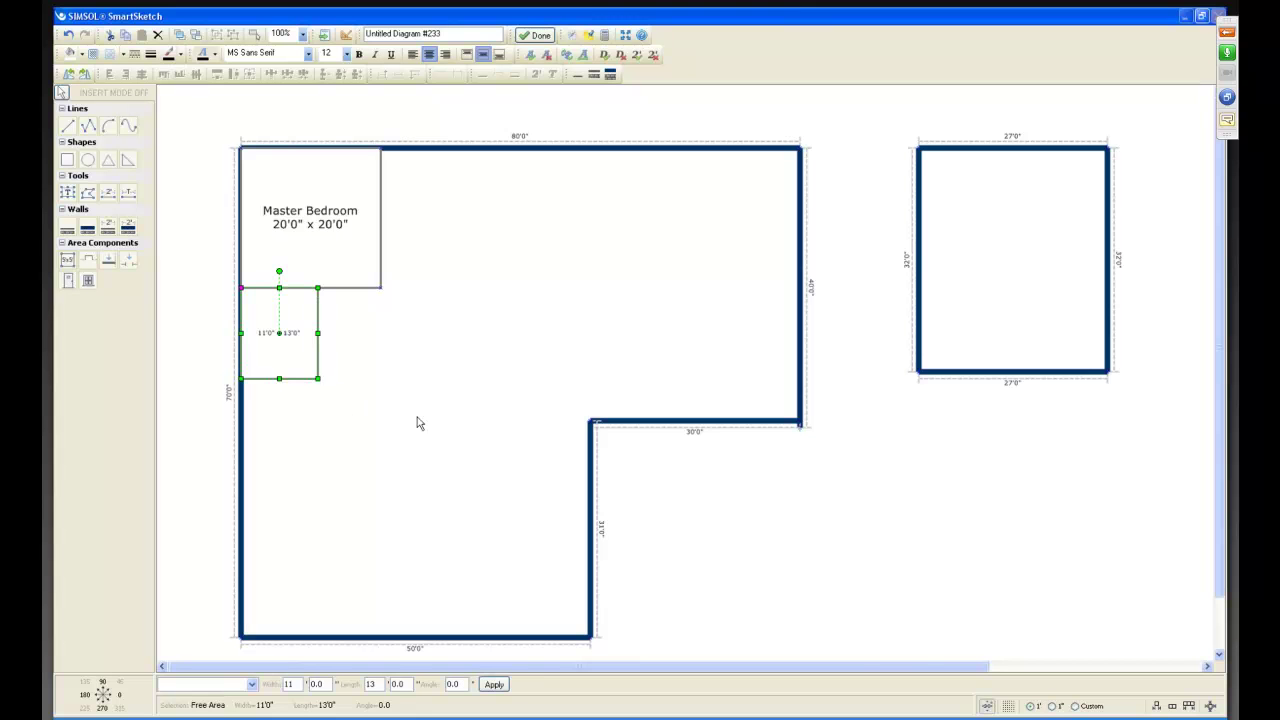
pyautogui.click(251, 684)
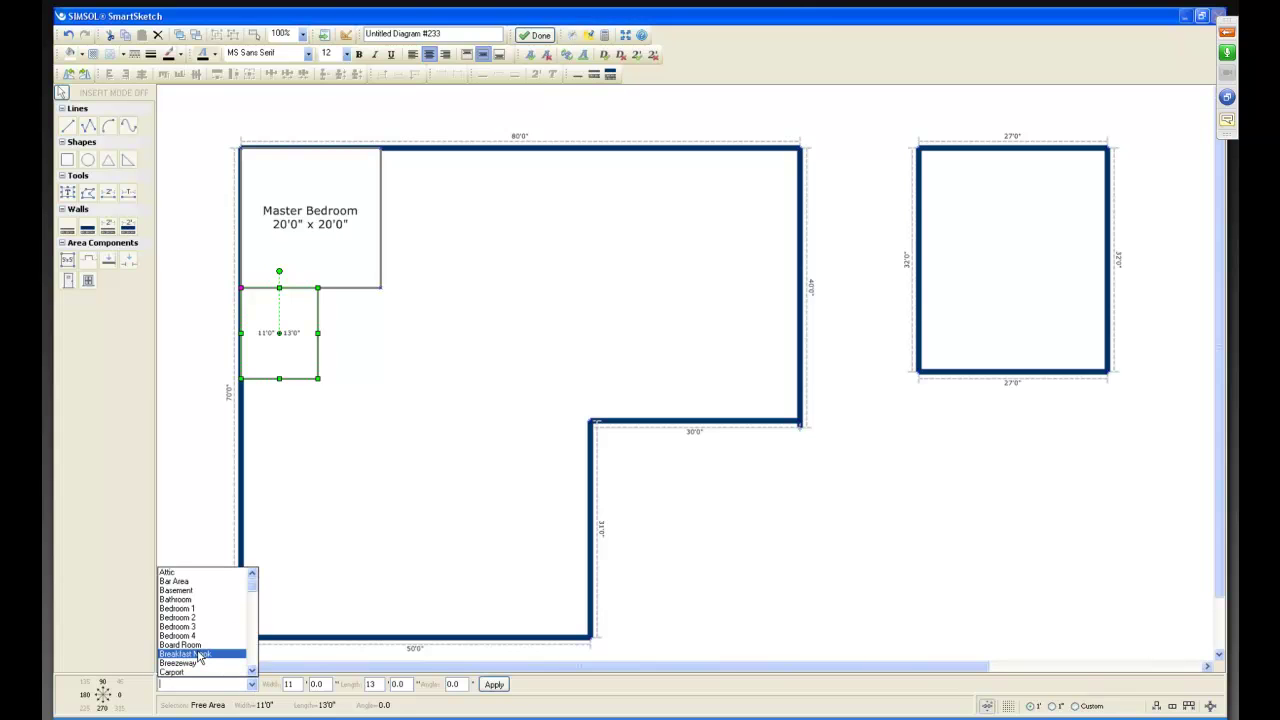
pyautogui.write("maid's Quarters")
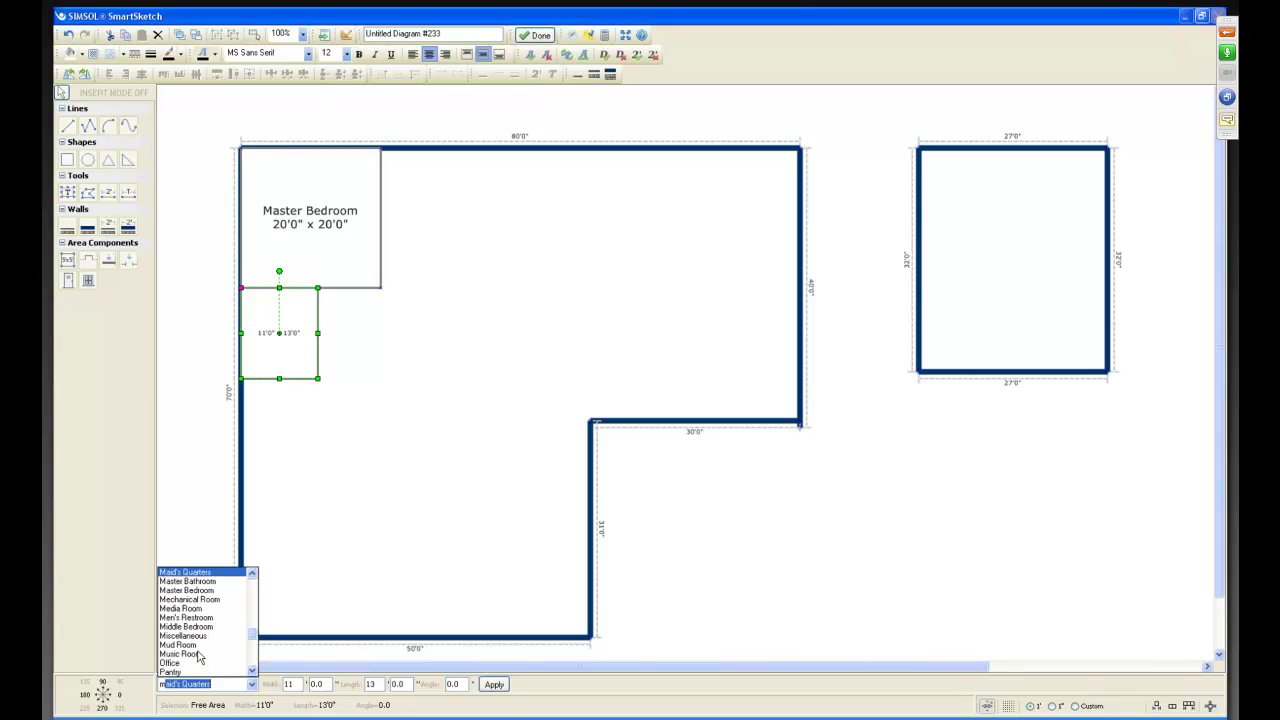
pyautogui.click(186, 581)
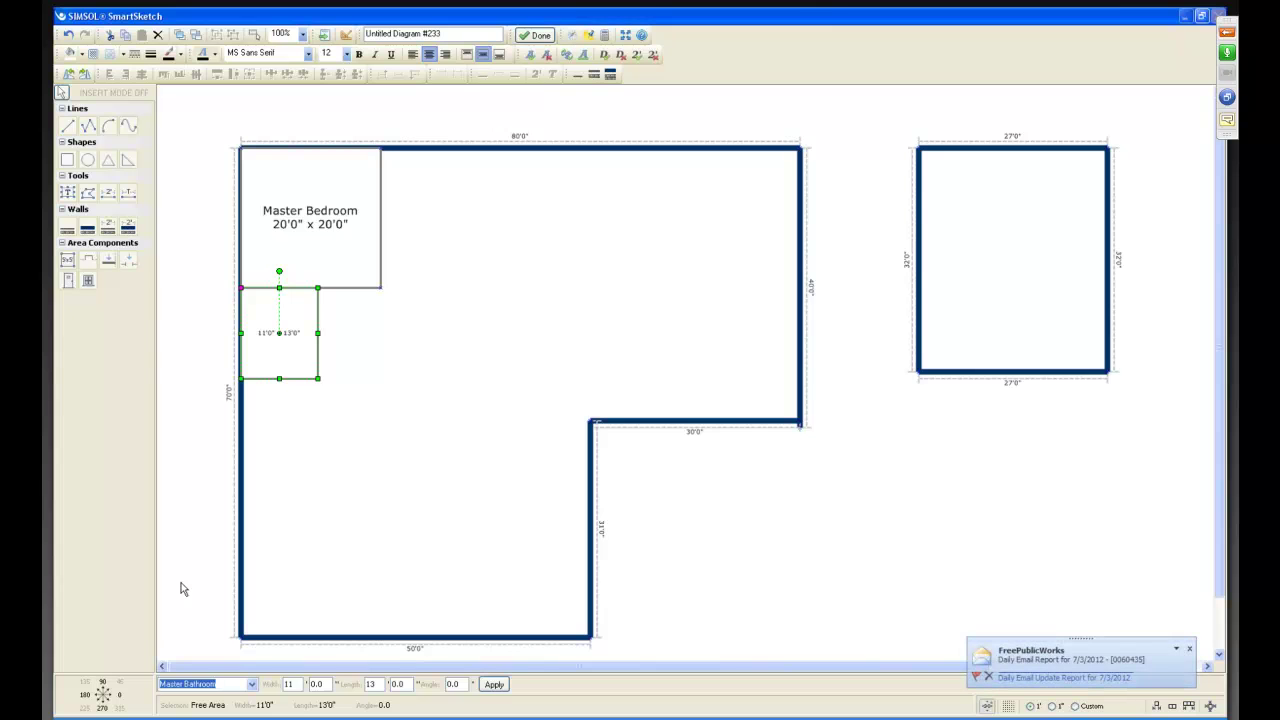
pyautogui.click(494, 684)
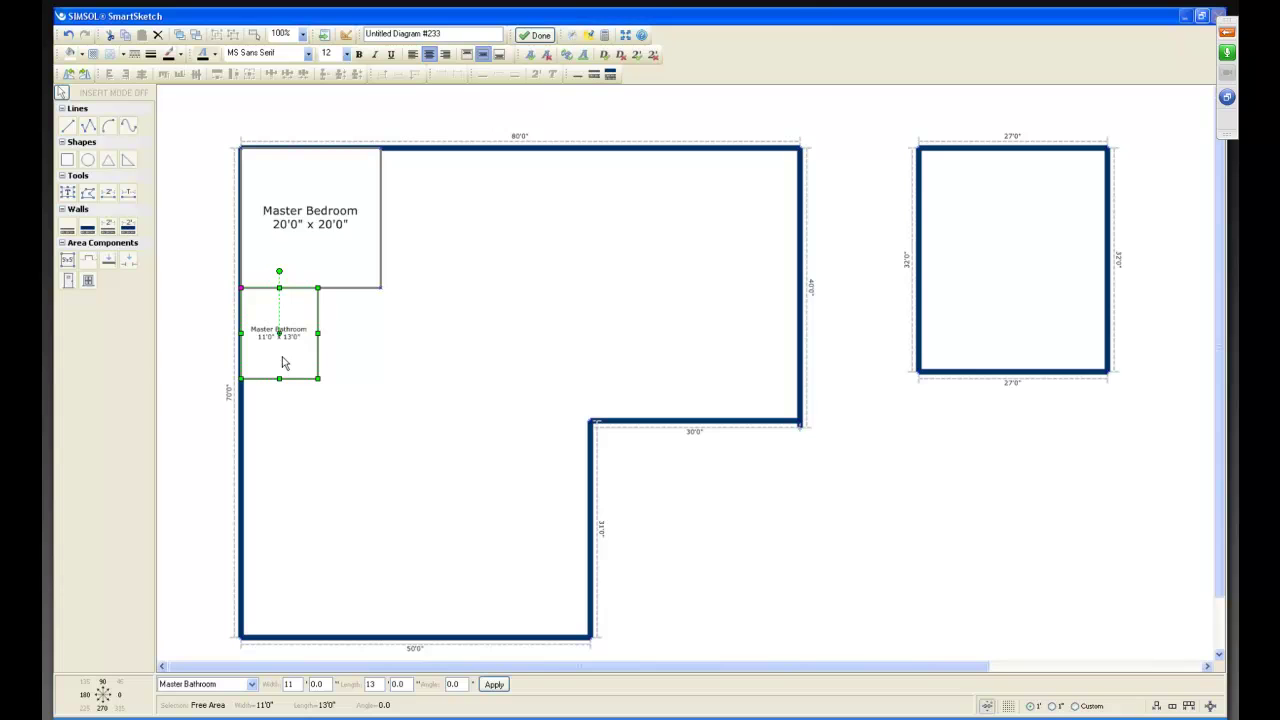
pyautogui.click(310, 437)
# Step: Draw a free area 9' wide in the open space of the L-shaped outline and set its length to 13' to match the Master Bathroom
pyautogui.click(68, 260)
pyautogui.moveTo(555, 232); pyautogui.dragTo(617, 344)
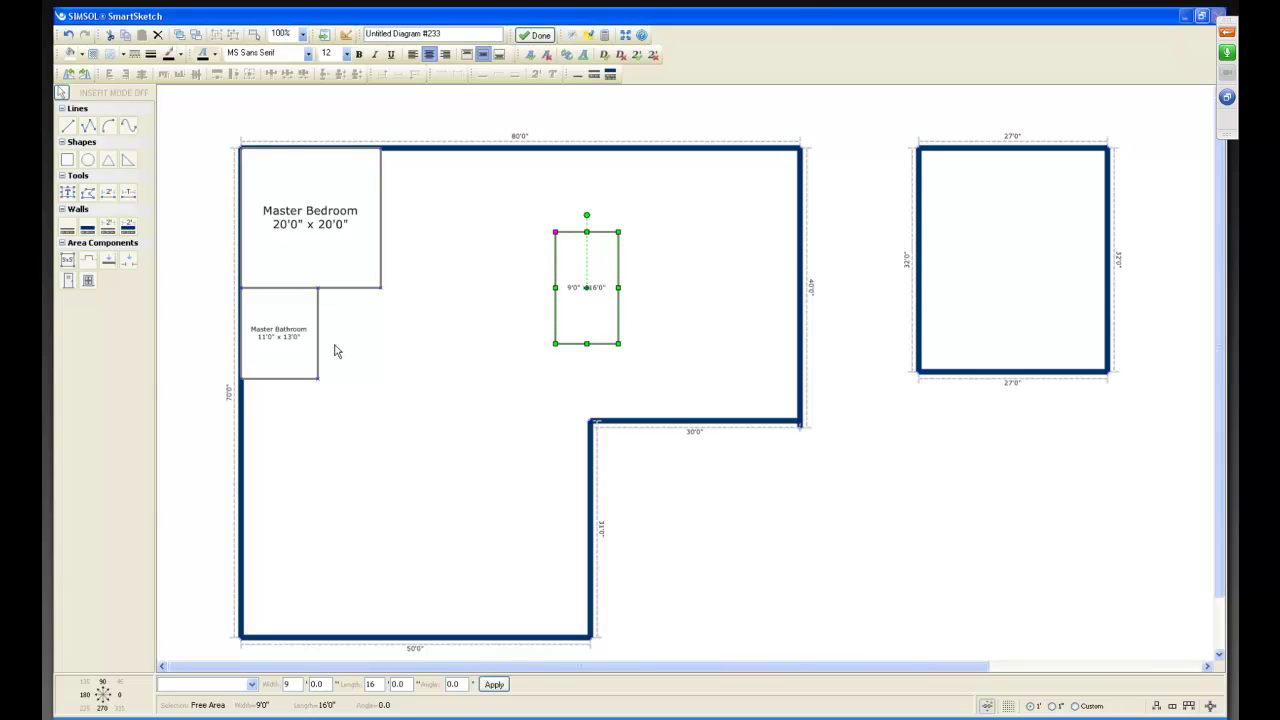
pyautogui.click(277, 357)
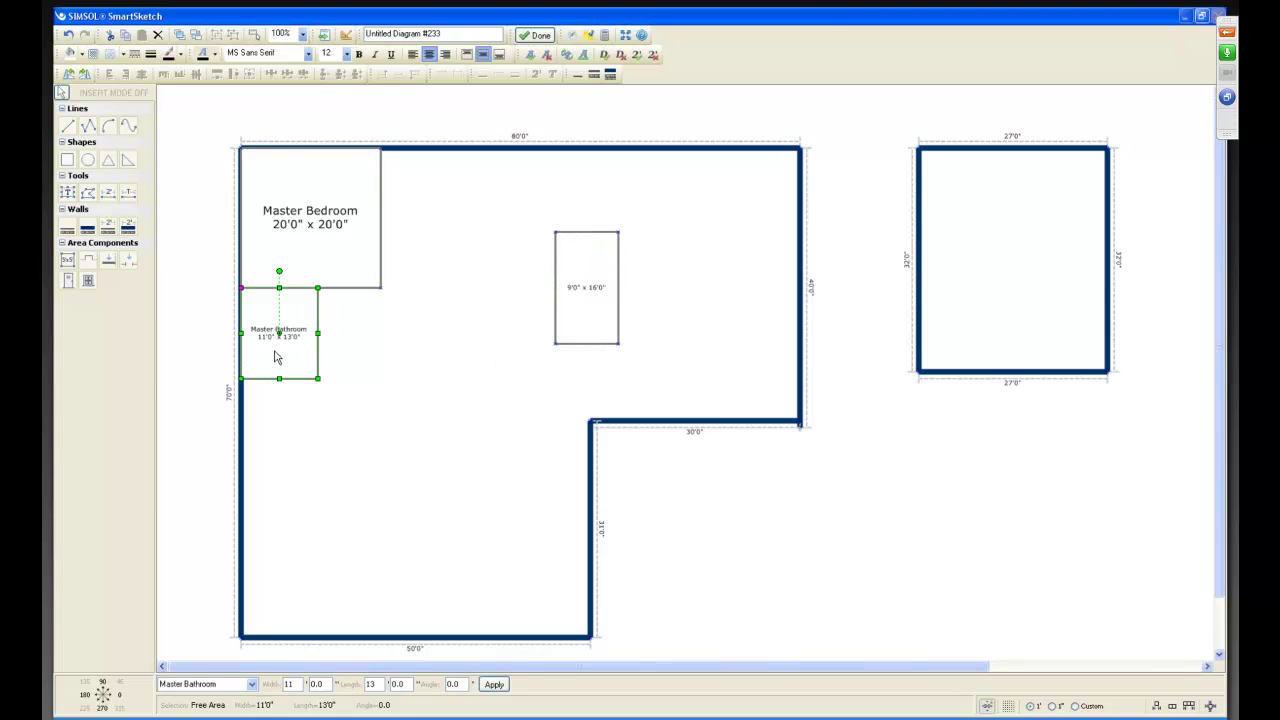
pyautogui.click(583, 328)
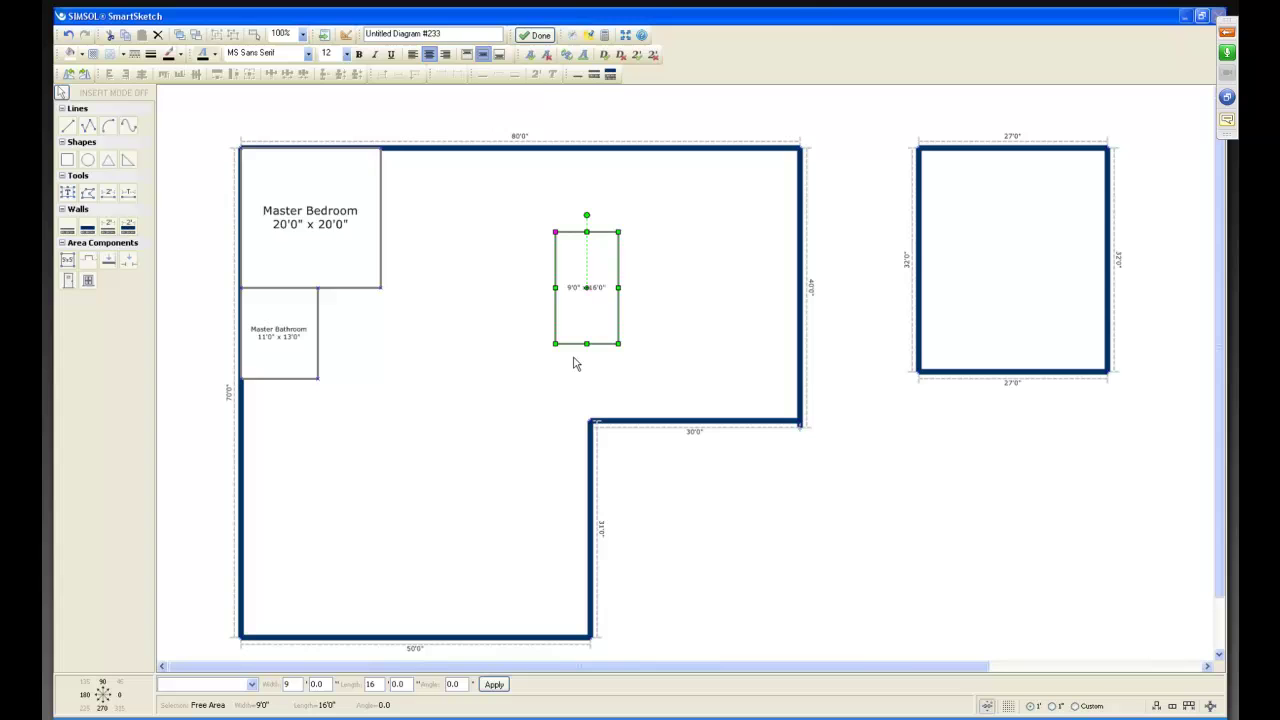
pyautogui.doubleClick(377, 684)
pyautogui.write('13')
pyautogui.click(494, 685)
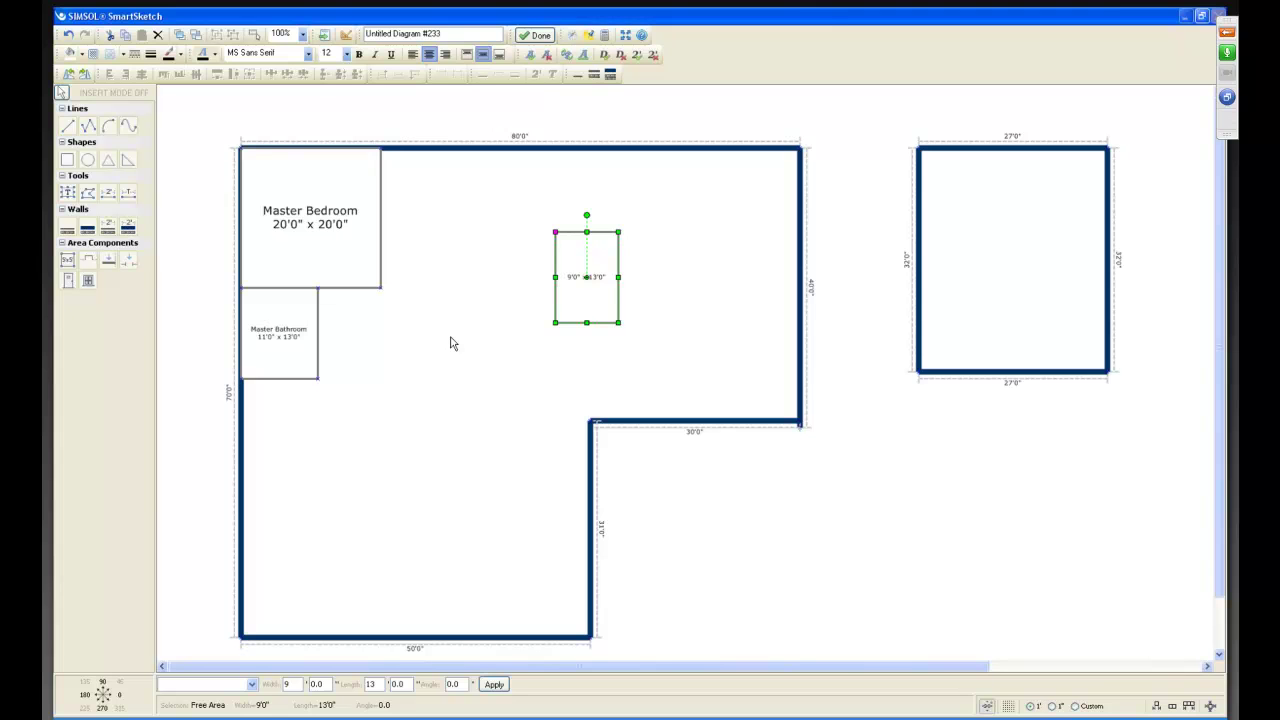
pyautogui.click(535, 250)
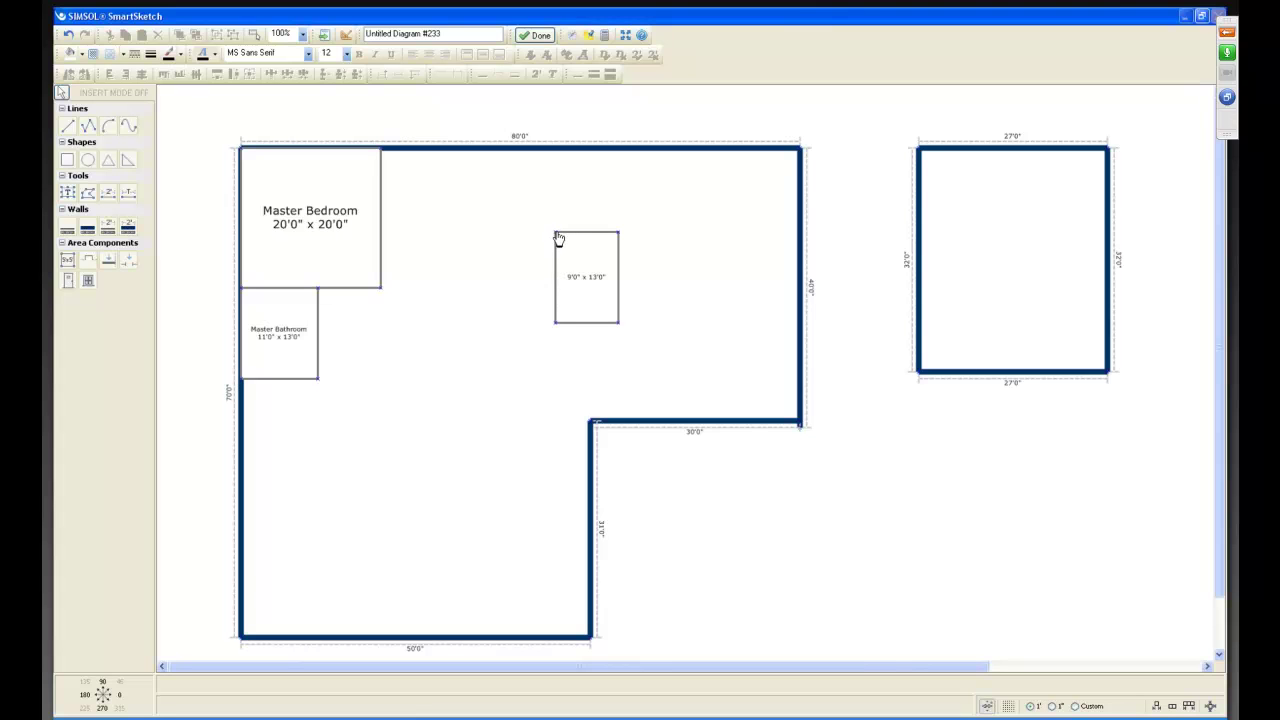
# Step: Try moving the 9' x 13' area against the Master Bathroom's right wall and undo the move
pyautogui.moveTo(557, 238); pyautogui.dragTo(520, 271)
pyautogui.moveTo(557, 240); pyautogui.dragTo(319, 293)
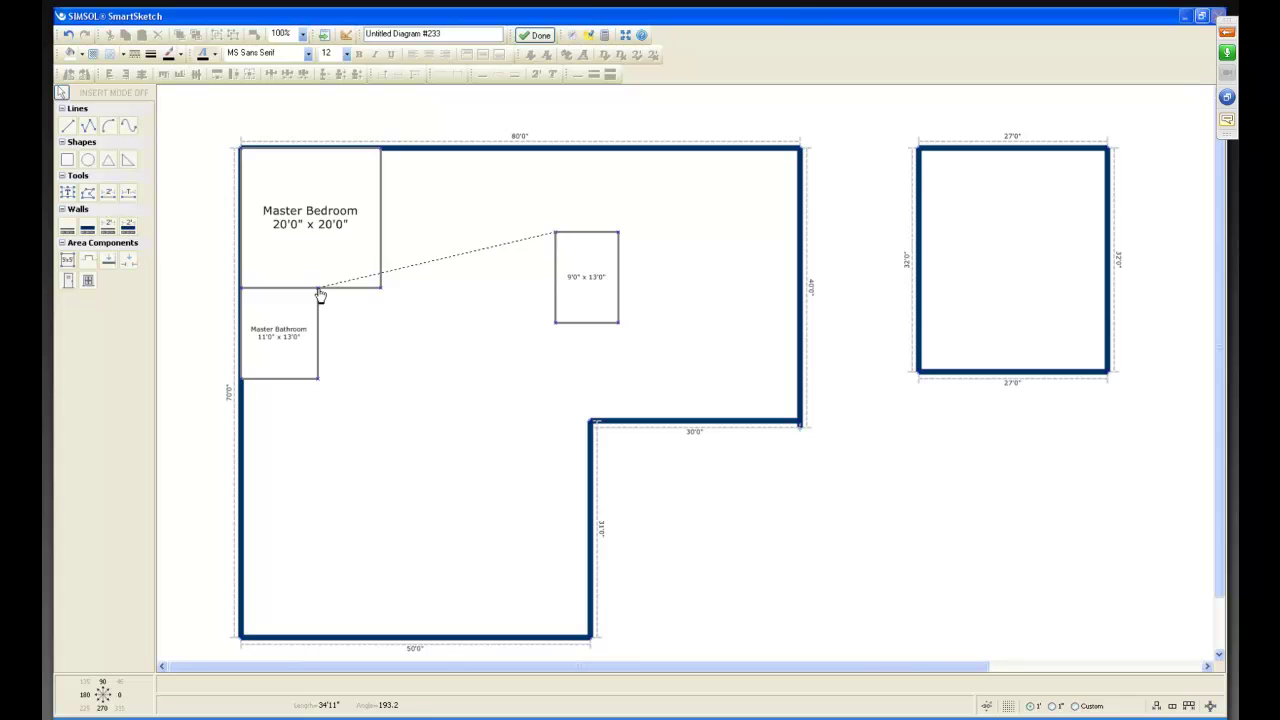
pyautogui.click(320, 295)
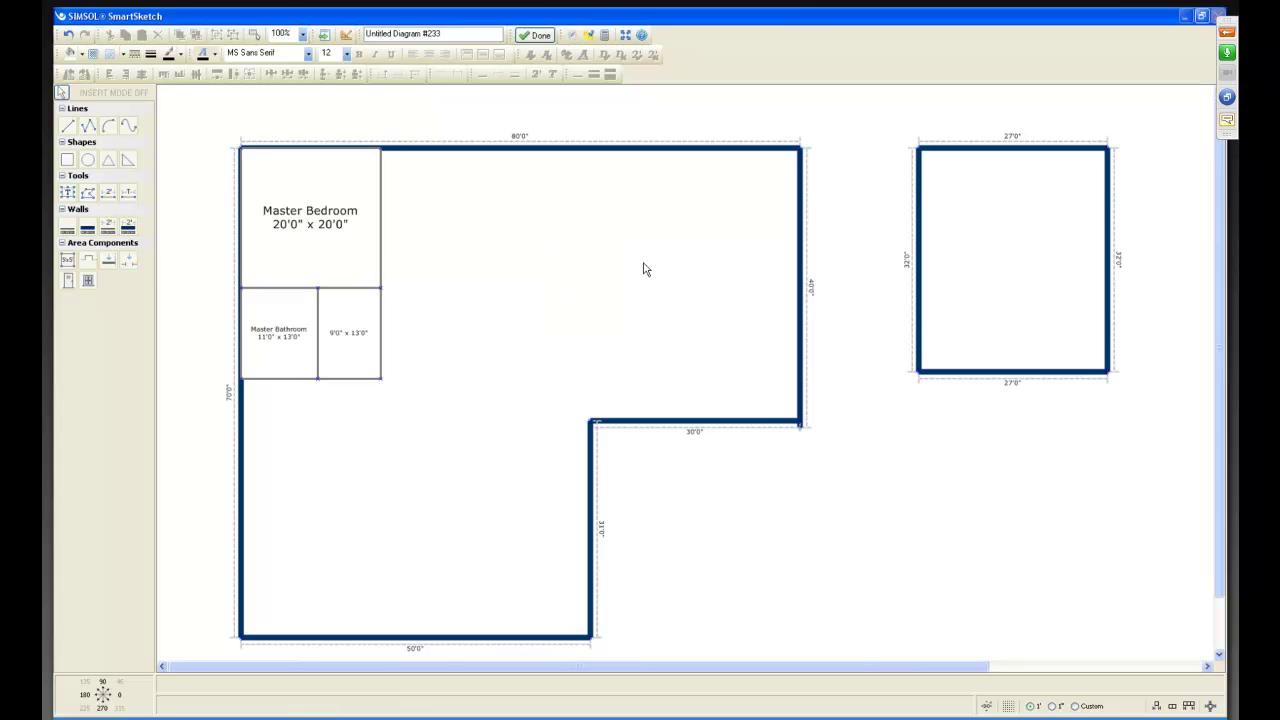
pyautogui.click(67, 36)
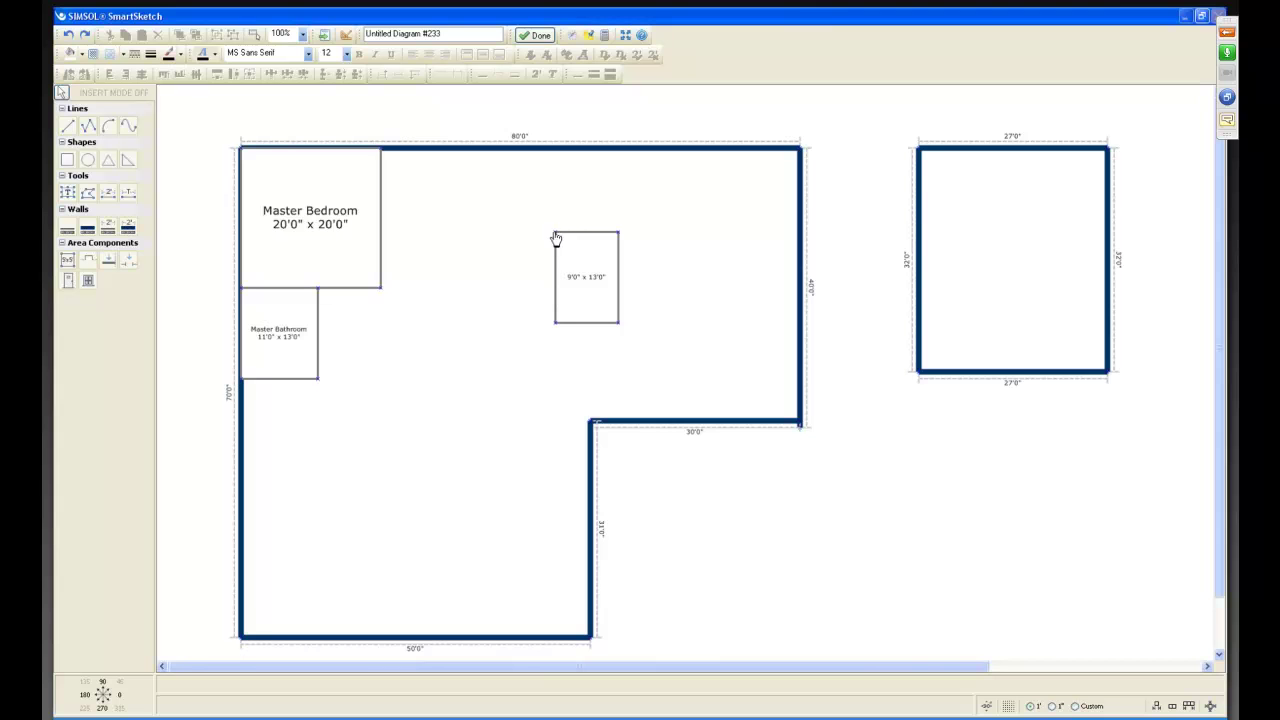
# Step: Move the 9' x 13' area by its upper-left corner onto the Master Bathroom's upper-right corner
pyautogui.moveTo(558, 238); pyautogui.dragTo(320, 291)
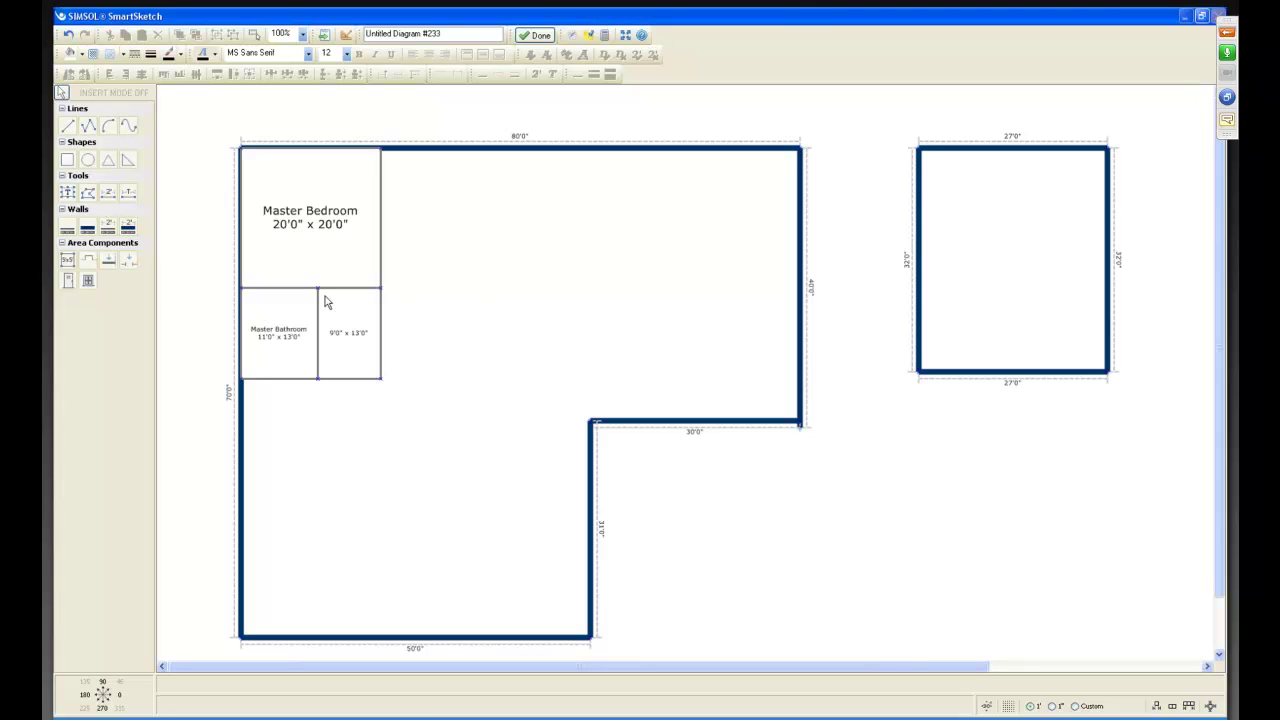
# Step: Place a door on the Master Bedroom's right wall and rotate it to 270° so it runs along the wall
pyautogui.click(70, 286)
pyautogui.click(383, 255)
pyautogui.click(60, 93)
pyautogui.click(410, 248)
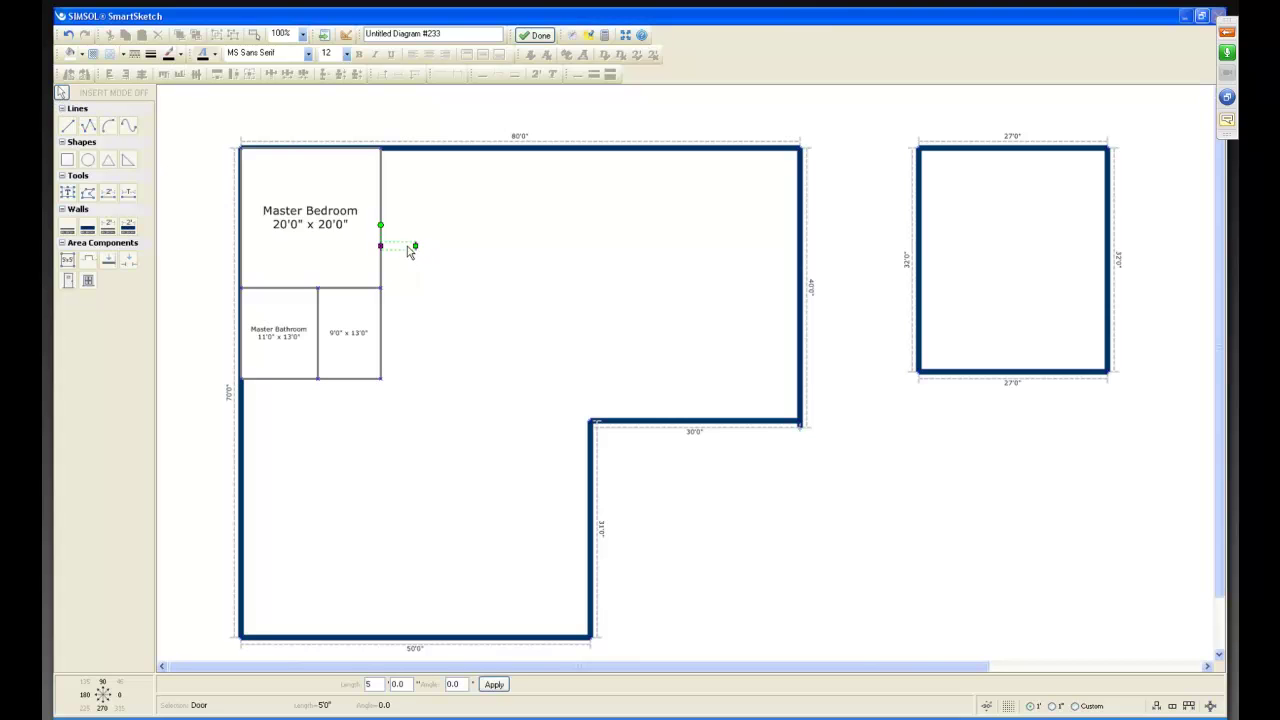
pyautogui.moveTo(380, 226); pyautogui.dragTo(398, 250)
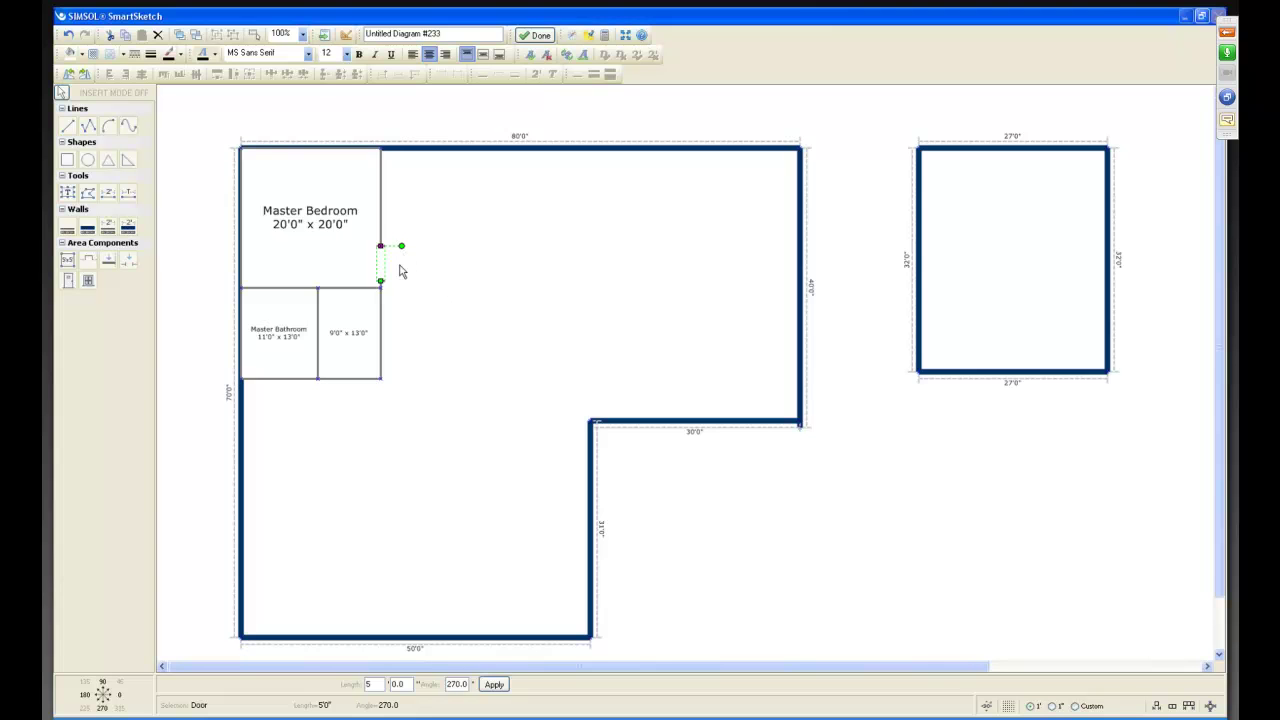
pyautogui.moveTo(380, 245)
pyautogui.mouseDown()
pyautogui.moveTo(381, 211)
pyautogui.moveTo(381, 245)
pyautogui.mouseUp()
# Step: Set the bedroom door's length to 3' and move it down the wall toward the room's lower-right corner
pyautogui.doubleClick(370, 684)
pyautogui.write('3')
pyautogui.click(495, 684)
pyautogui.moveTo(383, 260); pyautogui.dragTo(384, 276)
# Step: Place a door in the wall between the Master Bedroom and Master Bathroom, then select the Master Bedroom area
pyautogui.click(67, 283)
pyautogui.click(276, 291)
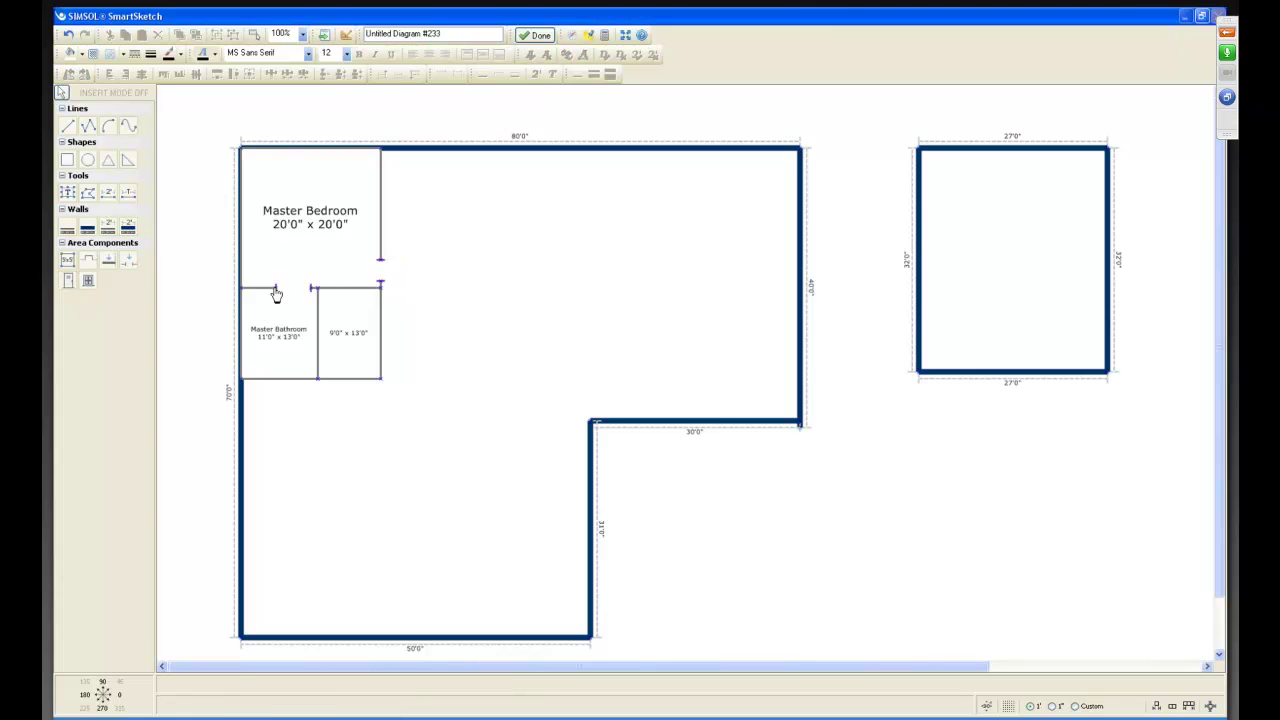
pyautogui.click(350, 294)
pyautogui.click(403, 293)
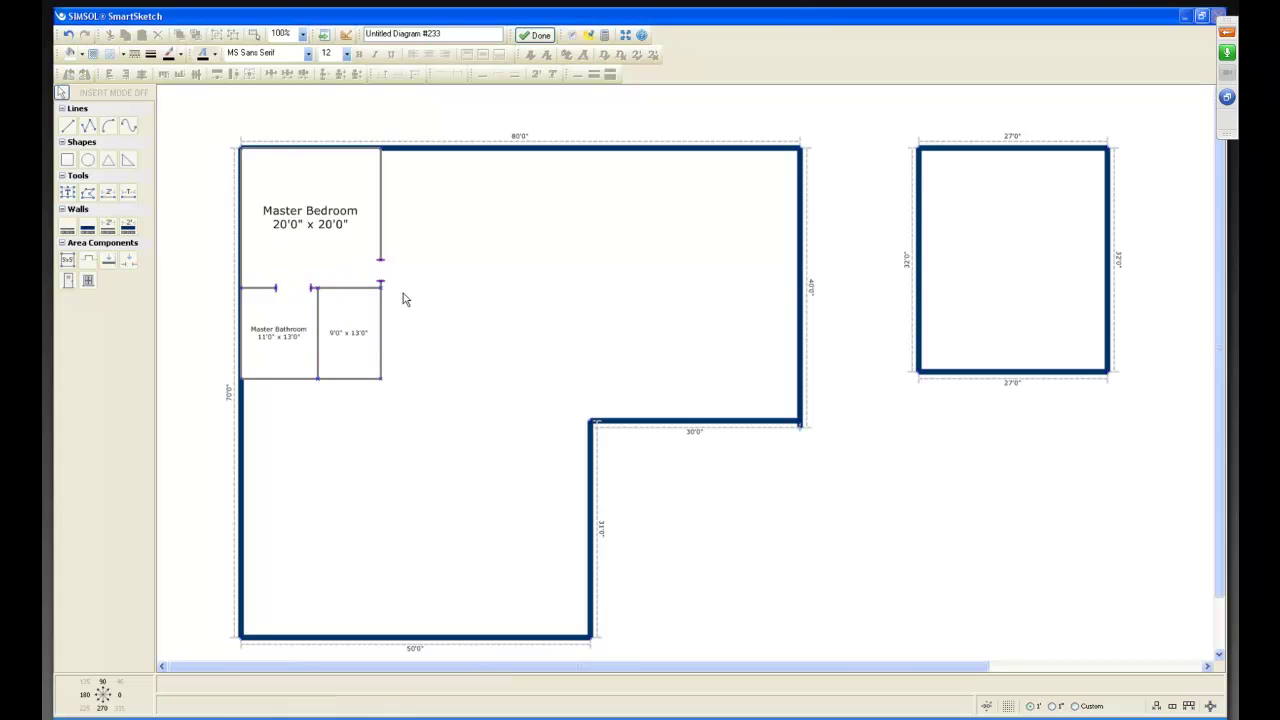
pyautogui.click(341, 292)
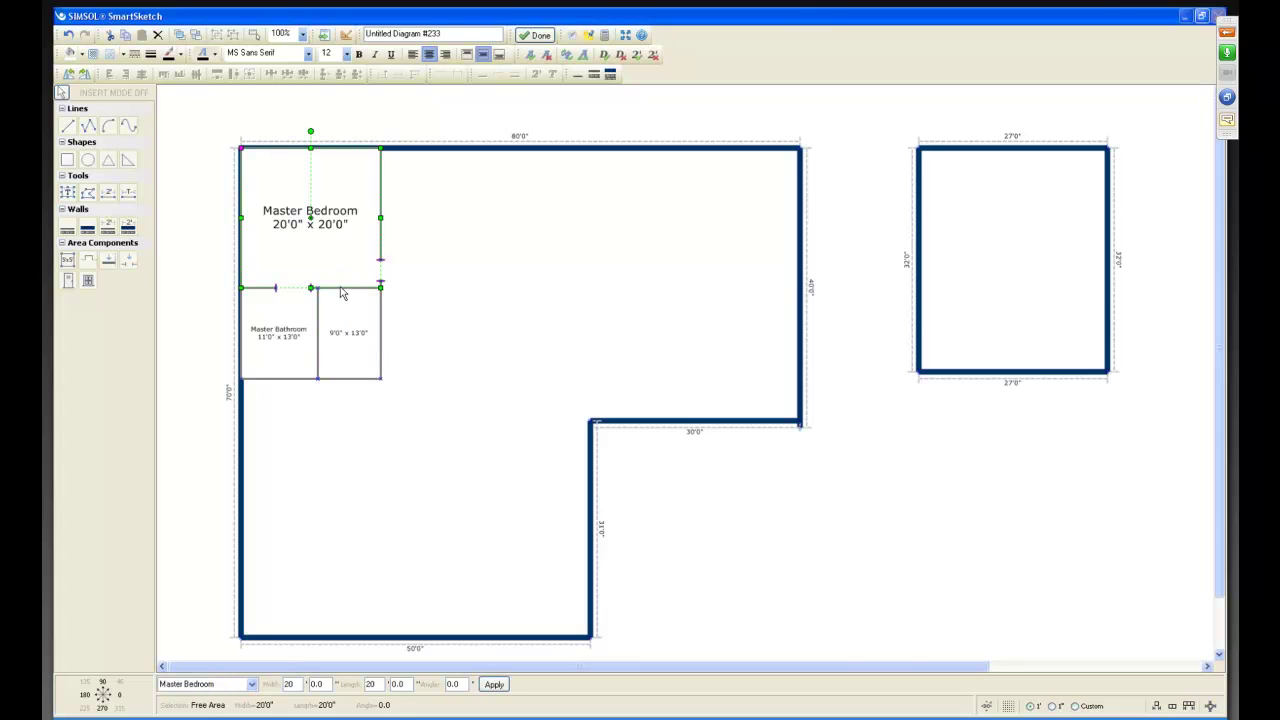
# Step: Place a door in the wall between the Master Bedroom and the 9'0" x 13'0" area beside the Master Bathroom
pyautogui.click(422, 307)
pyautogui.click(361, 292)
pyautogui.click(449, 305)
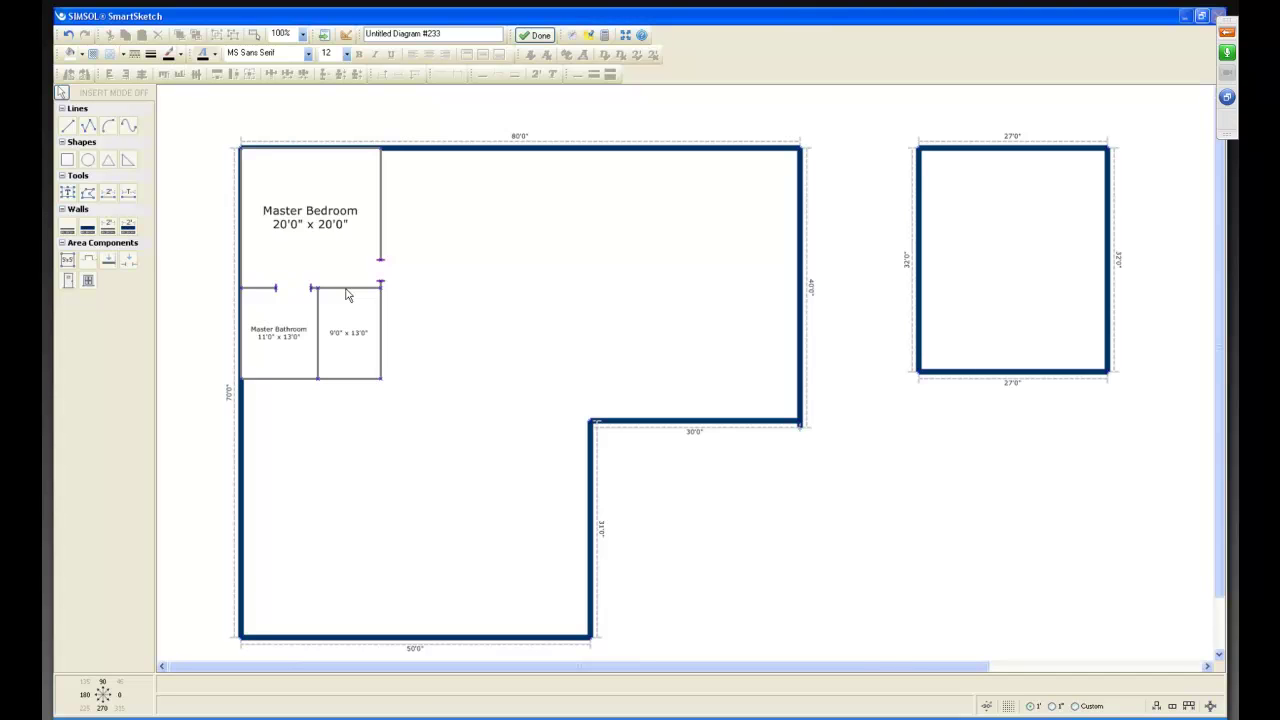
pyautogui.click(68, 283)
pyautogui.click(347, 289)
# Step: With insert mode on, place three windows along the 80' exterior wall and three along the 50' exterior wall
pyautogui.click(113, 92)
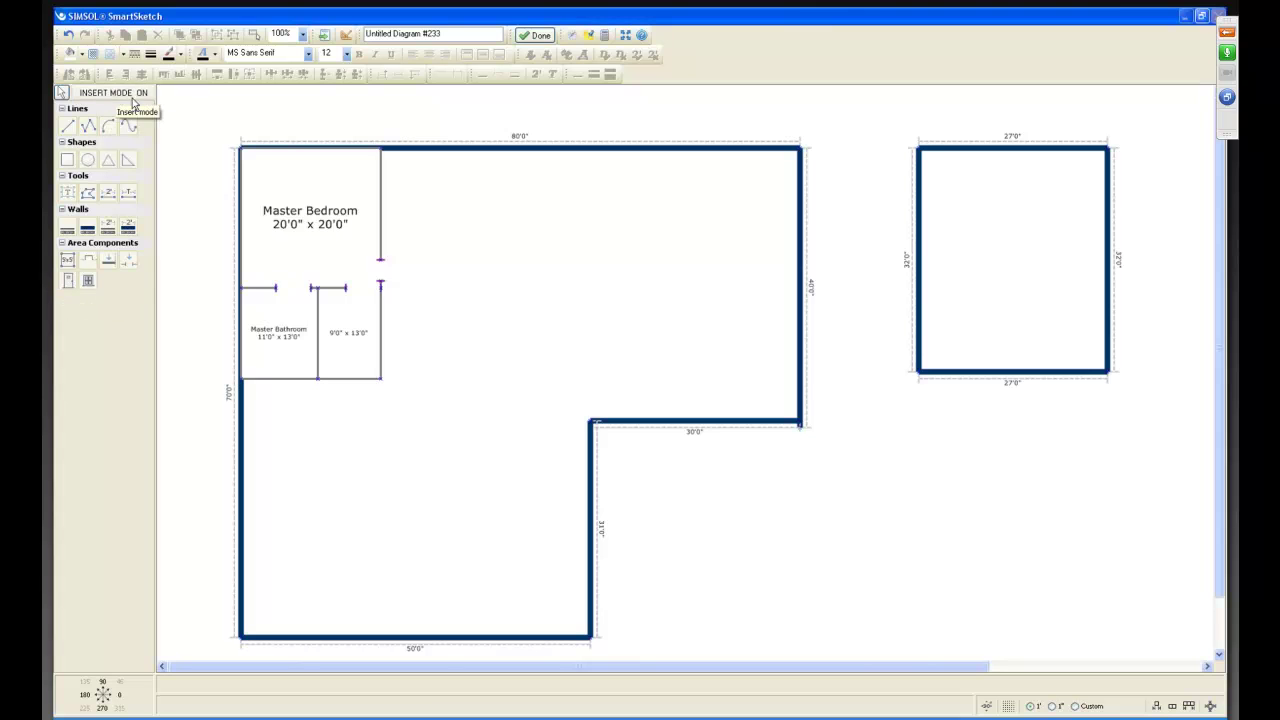
pyautogui.click(87, 283)
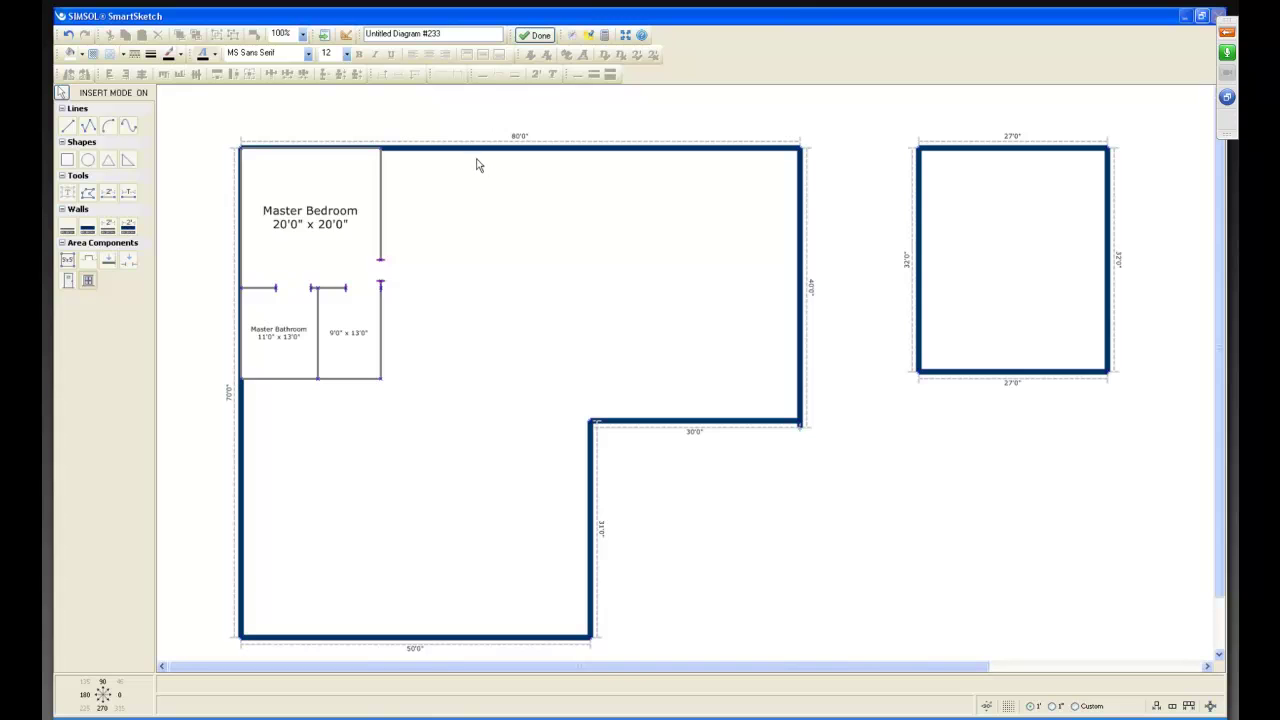
pyautogui.click(443, 152)
pyautogui.click(590, 153)
pyautogui.click(741, 153)
pyautogui.click(286, 637)
pyautogui.click(445, 638)
pyautogui.click(555, 638)
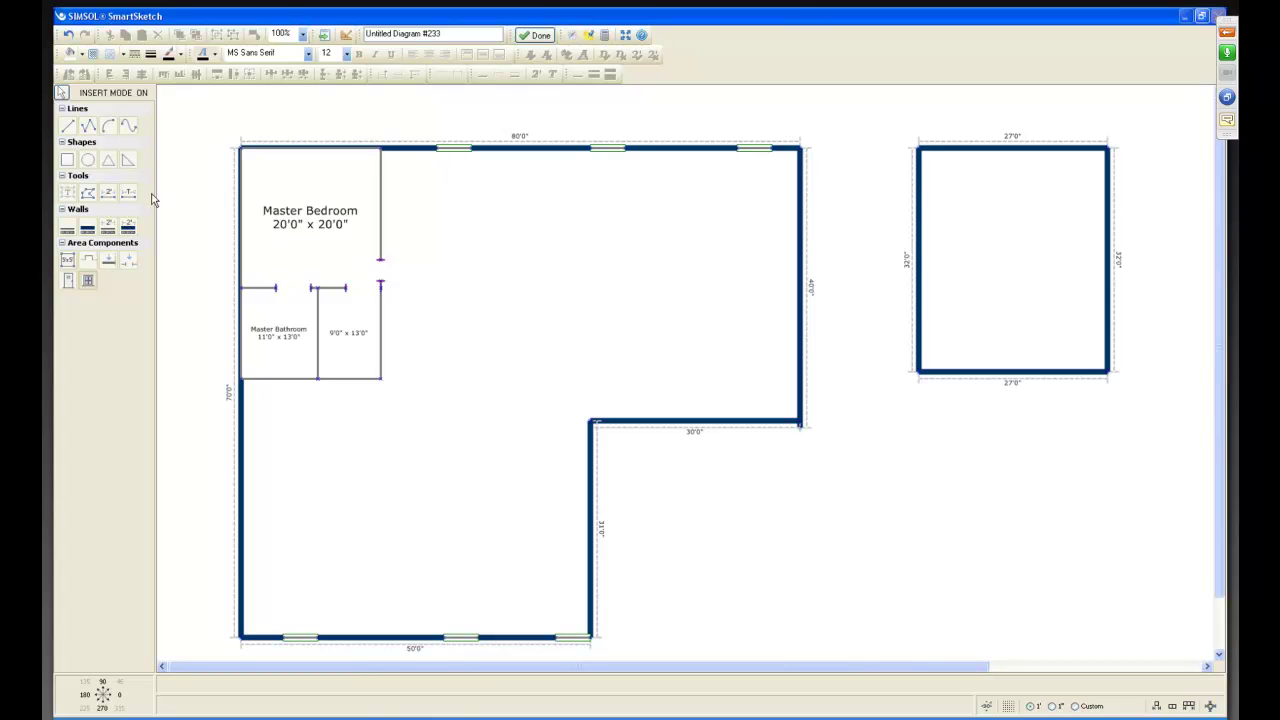
# Step: Slide the middle window of the 50' wall toward the Master Bathroom side so it sits near the wall's center
pyautogui.click(61, 93)
pyautogui.click(463, 639)
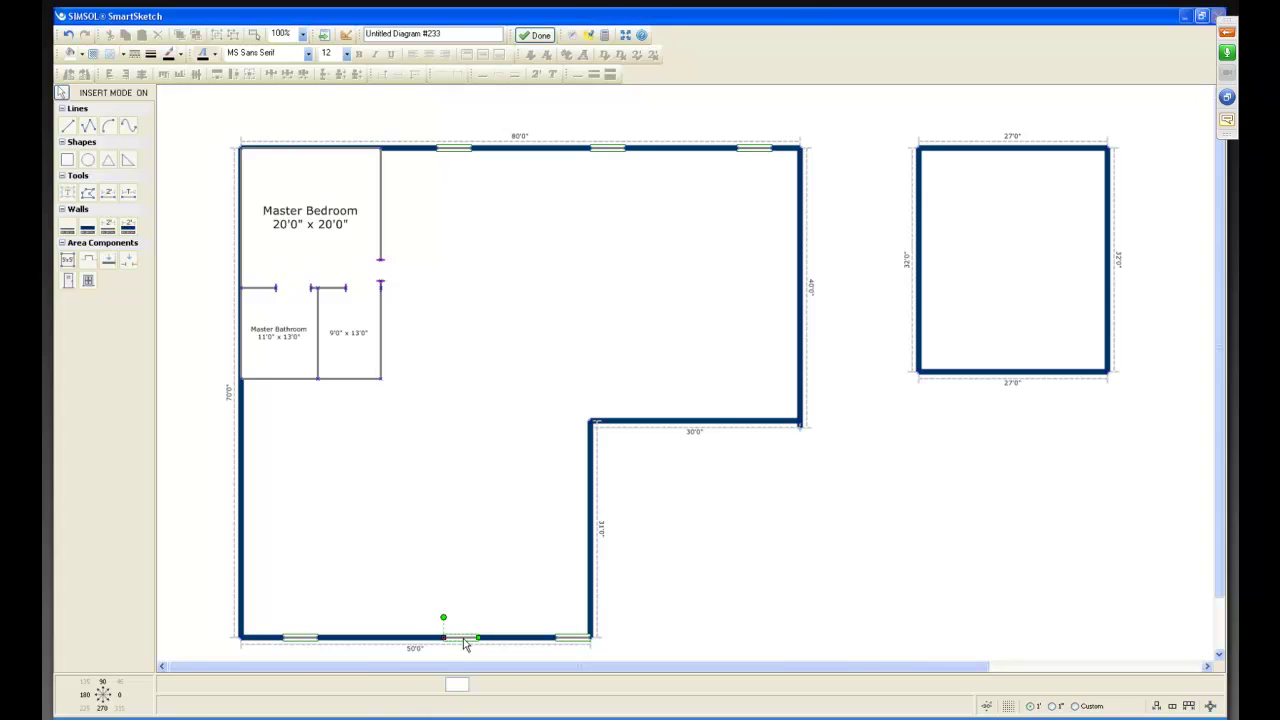
pyautogui.moveTo(463, 640); pyautogui.dragTo(435, 640)
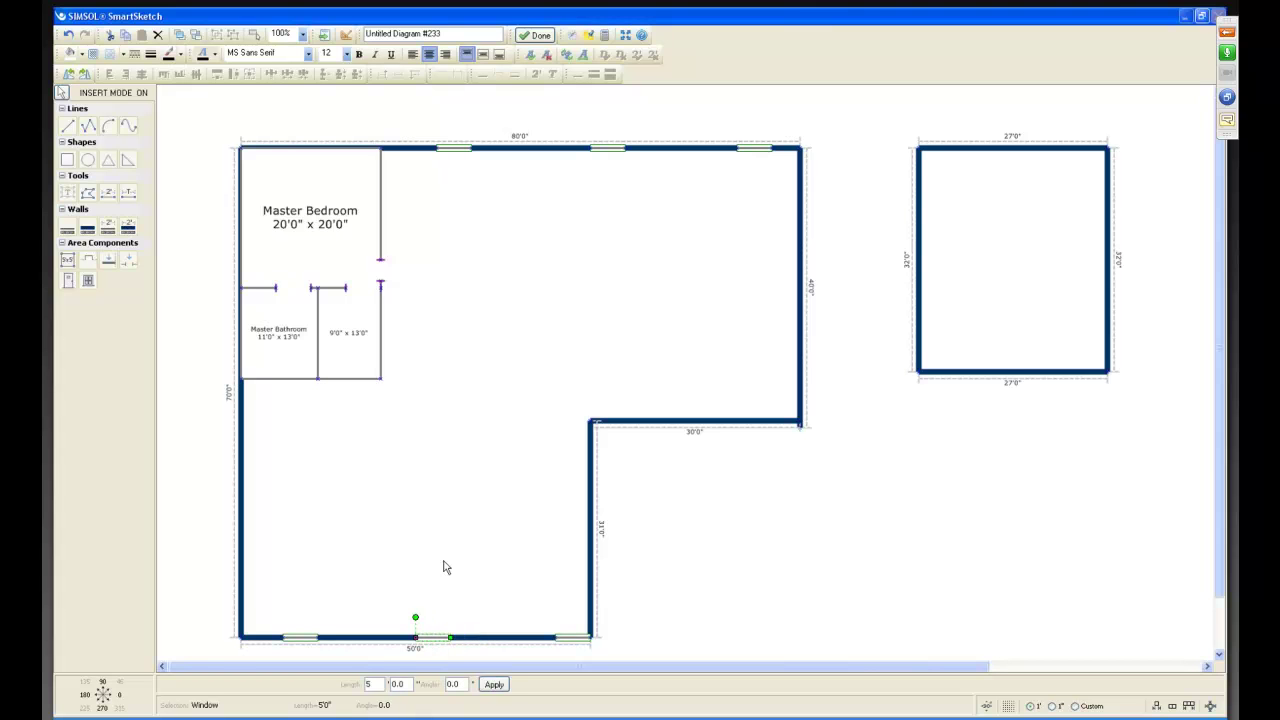
# Step: With insert mode off, check the selection of each window in the 80' wall, then restore insert mode
pyautogui.click(113, 92)
pyautogui.click(612, 150)
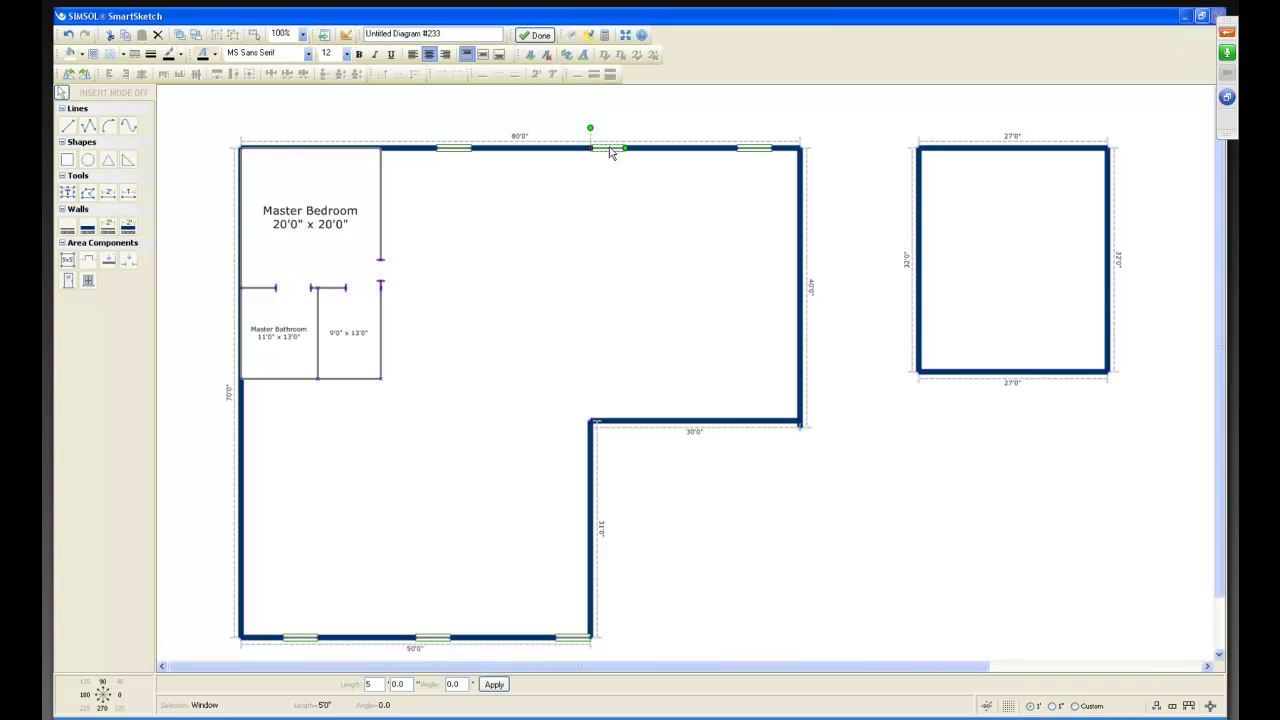
pyautogui.click(459, 152)
pyautogui.click(755, 152)
pyautogui.click(607, 152)
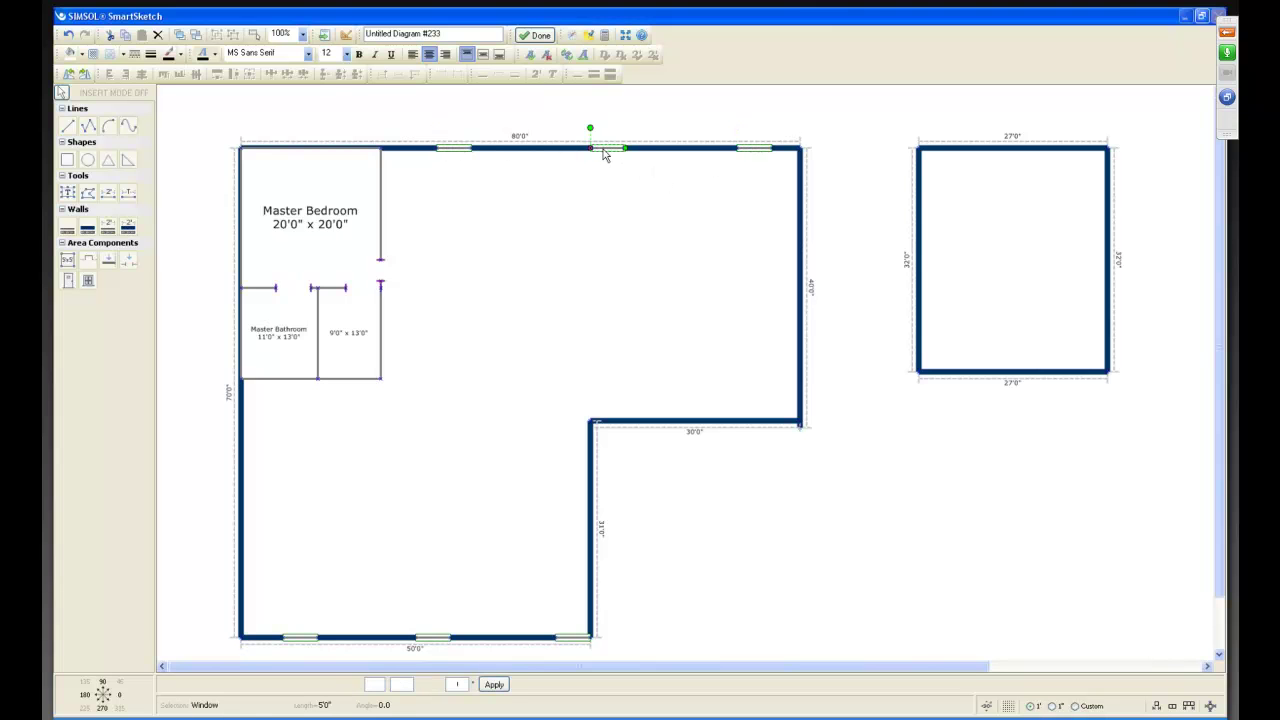
pyautogui.click(459, 151)
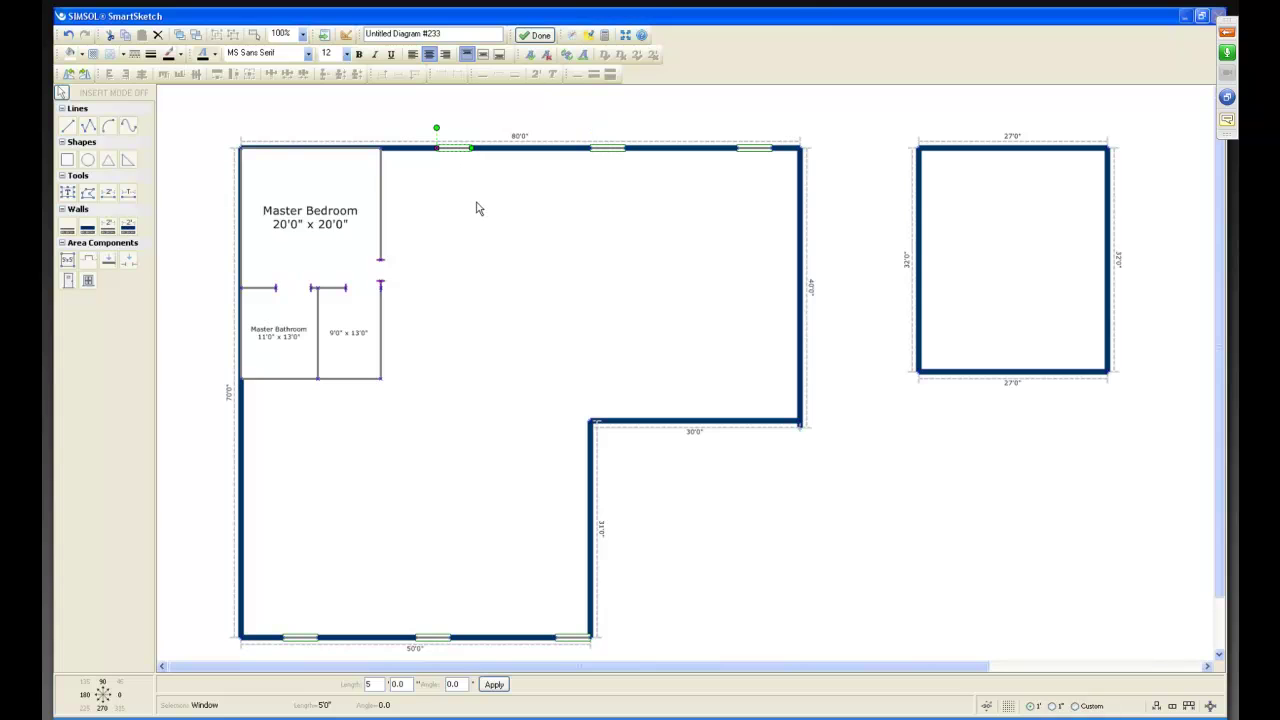
pyautogui.click(141, 94)
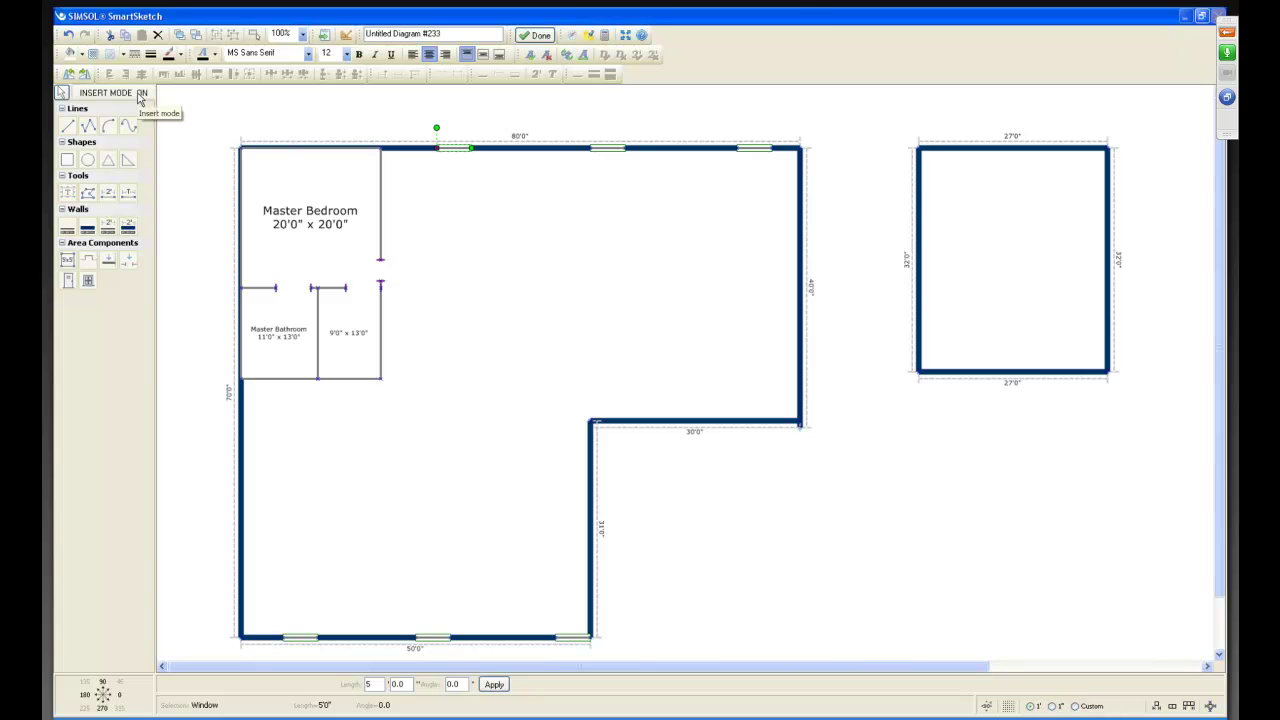
pyautogui.click(60, 94)
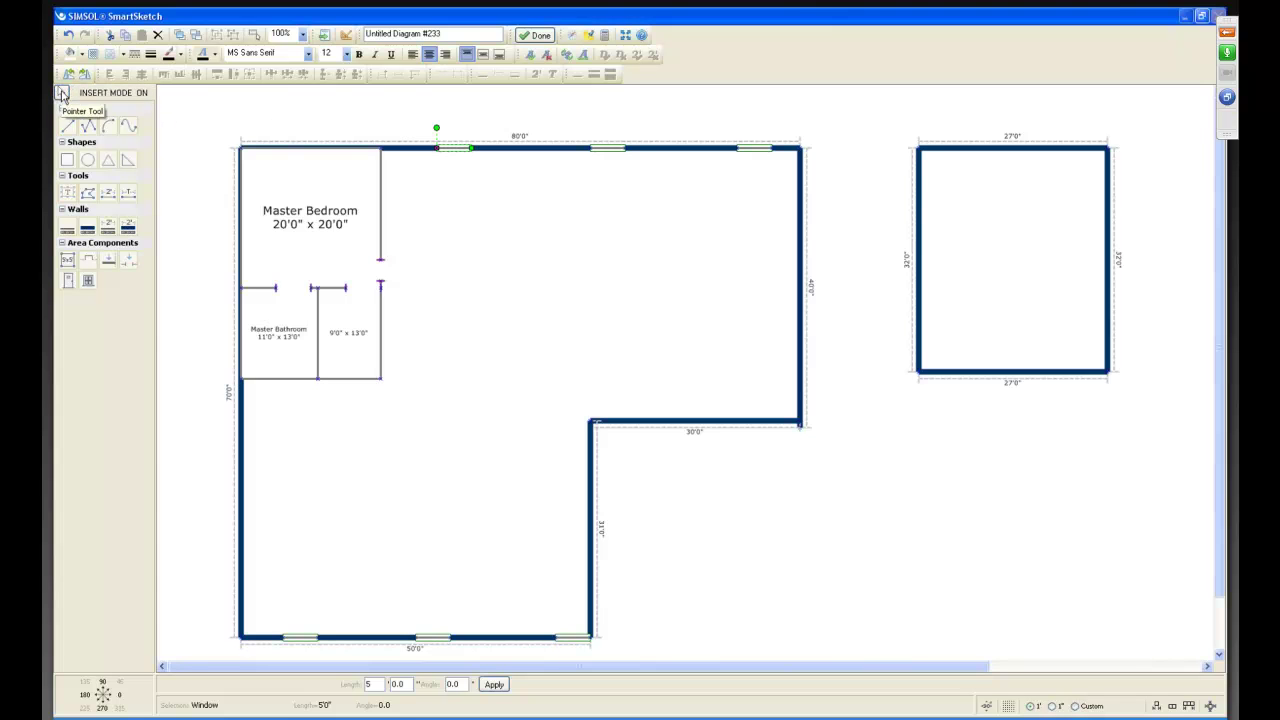
pyautogui.click(607, 150)
pyautogui.click(755, 150)
# Step: Place a window on the upper part of the 40' exterior wall and rotate it to 90° so it runs along the wall
pyautogui.click(88, 281)
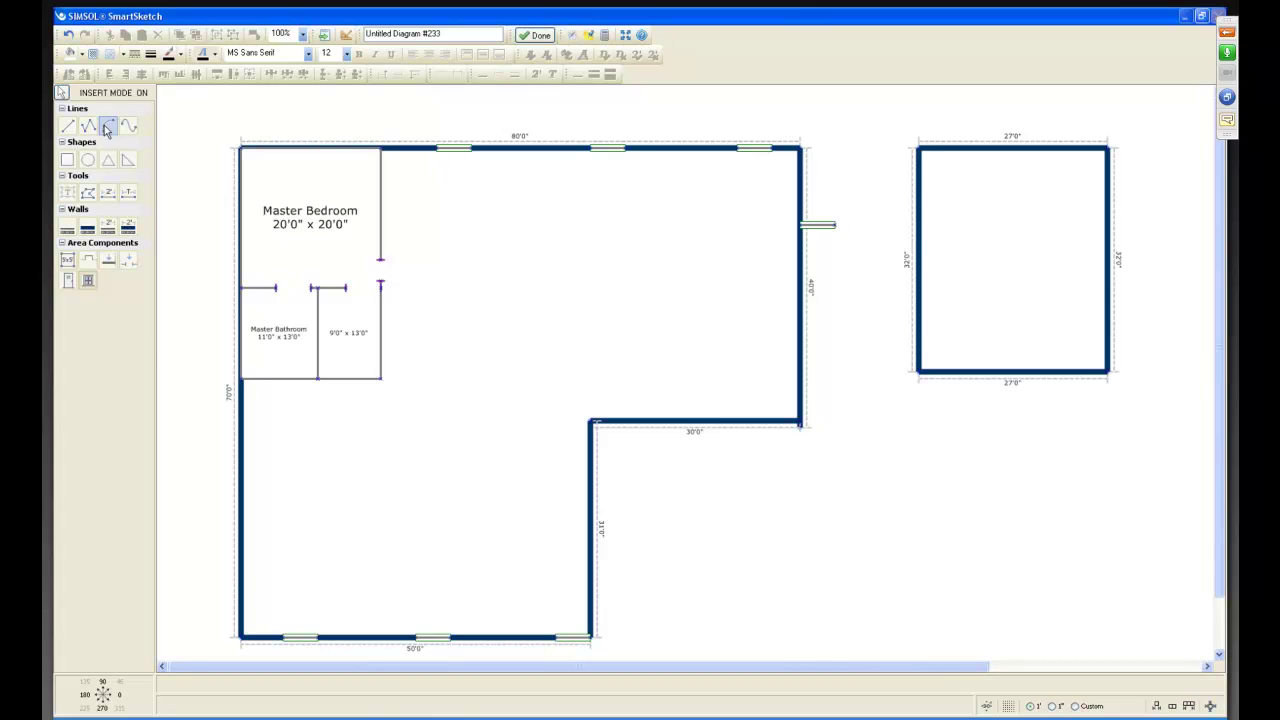
pyautogui.click(61, 93)
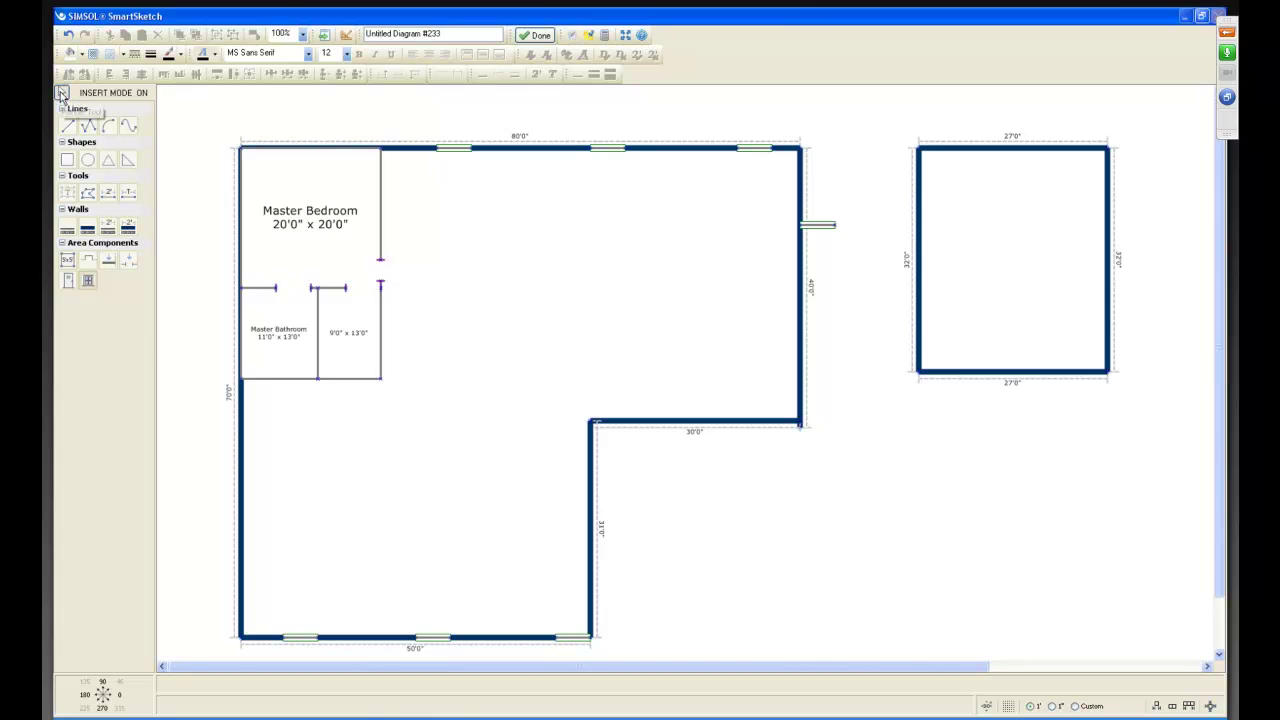
pyautogui.click(817, 226)
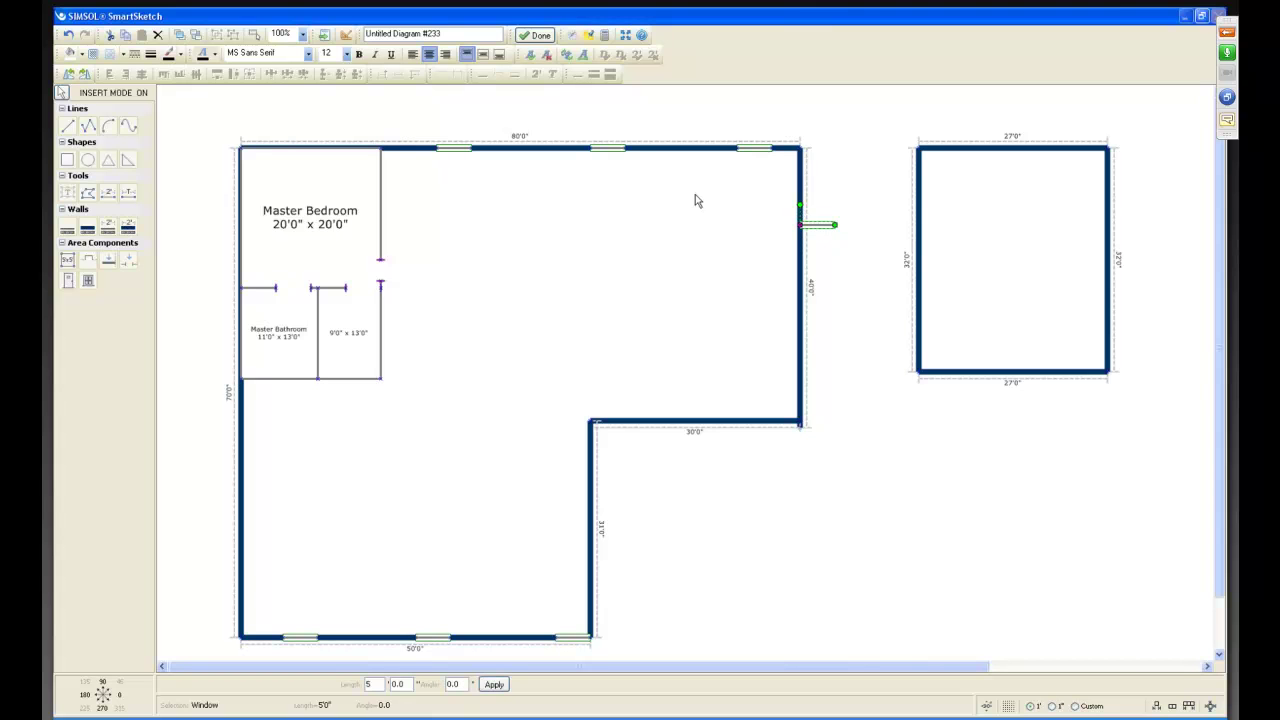
pyautogui.click(67, 76)
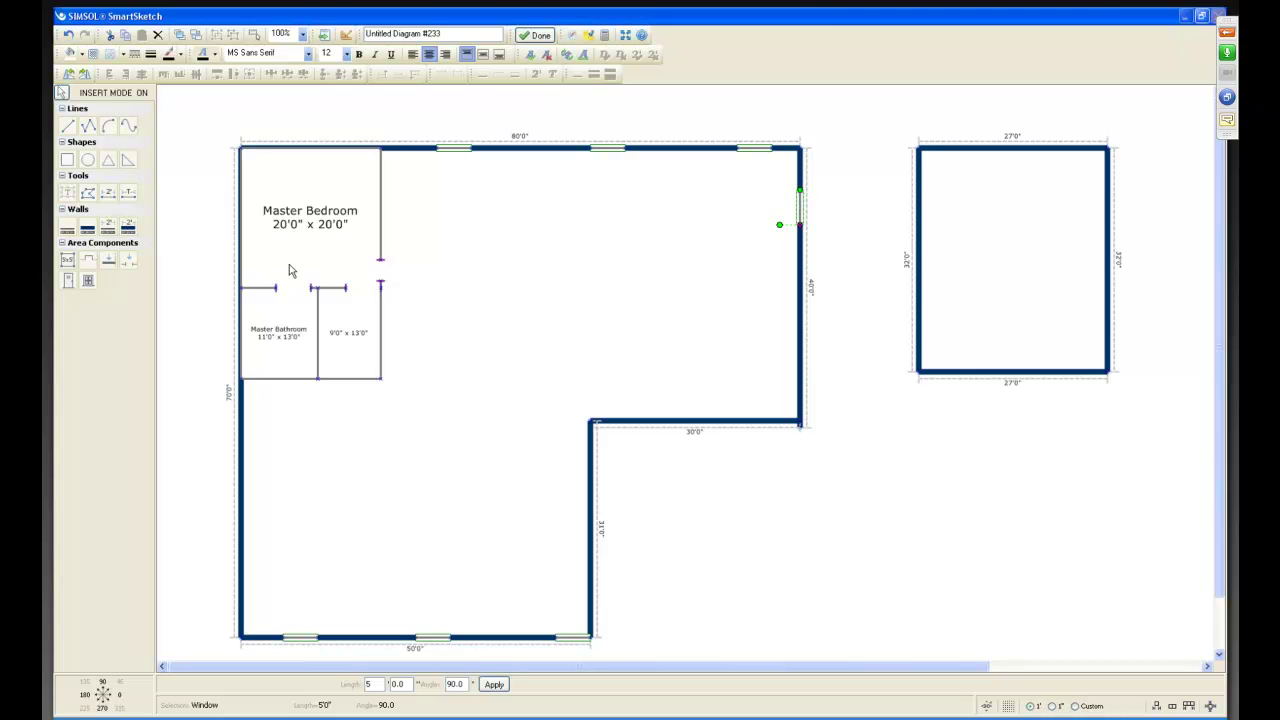
# Step: Copy the rotated window and paste two copies, spacing them down the same 40' exterior wall
pyautogui.click(87, 284)
pyautogui.click(125, 36)
pyautogui.click(127, 37)
pyautogui.click(142, 37)
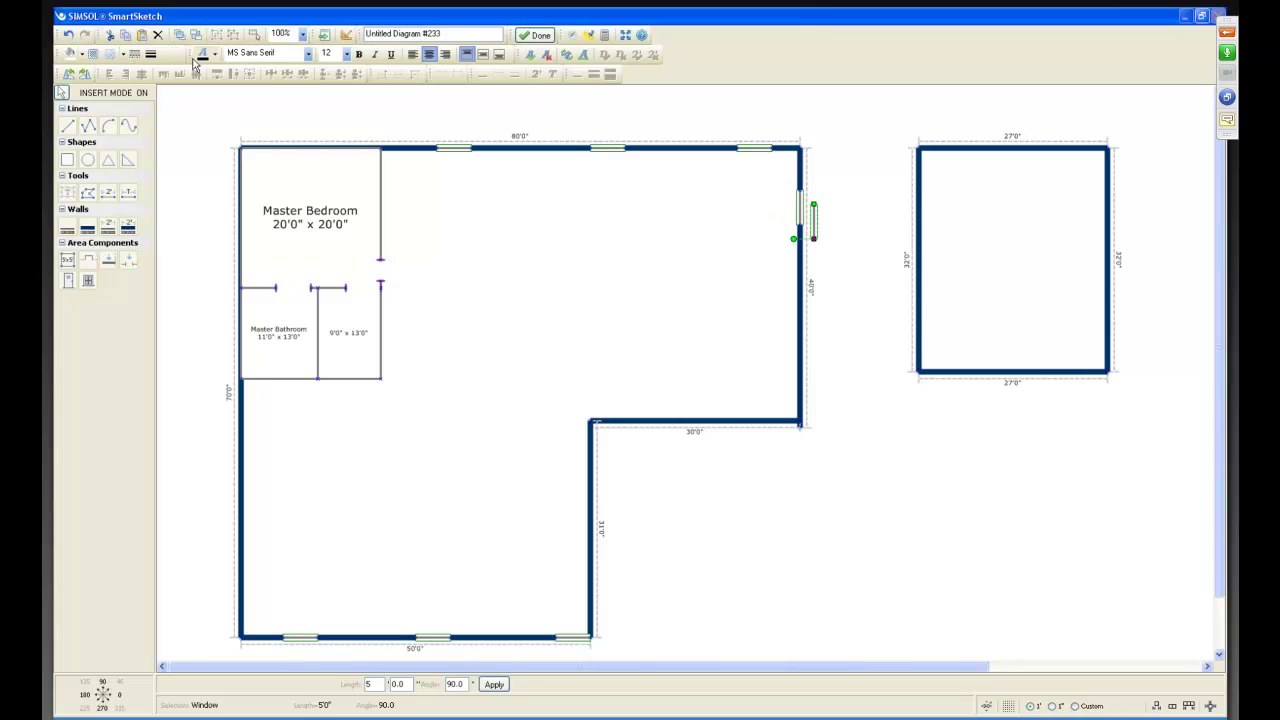
pyautogui.moveTo(815, 250); pyautogui.dragTo(800, 298)
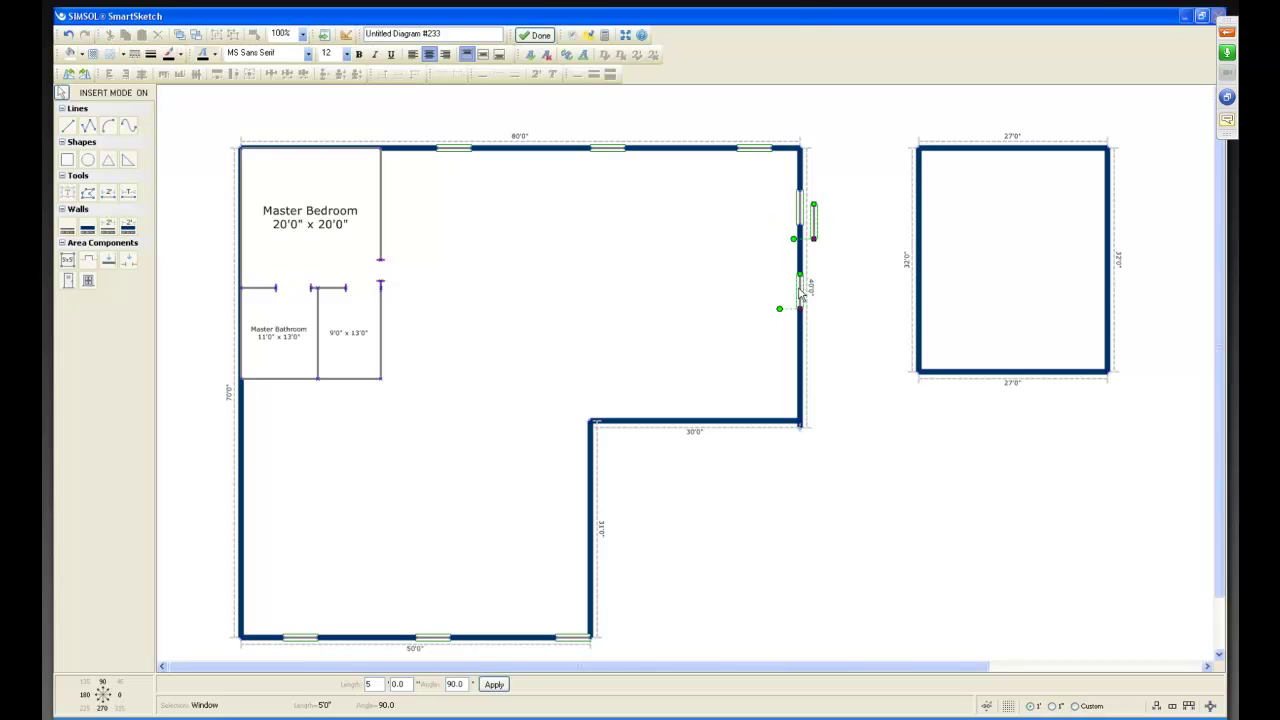
pyautogui.click(142, 37)
pyautogui.moveTo(815, 222); pyautogui.dragTo(805, 377)
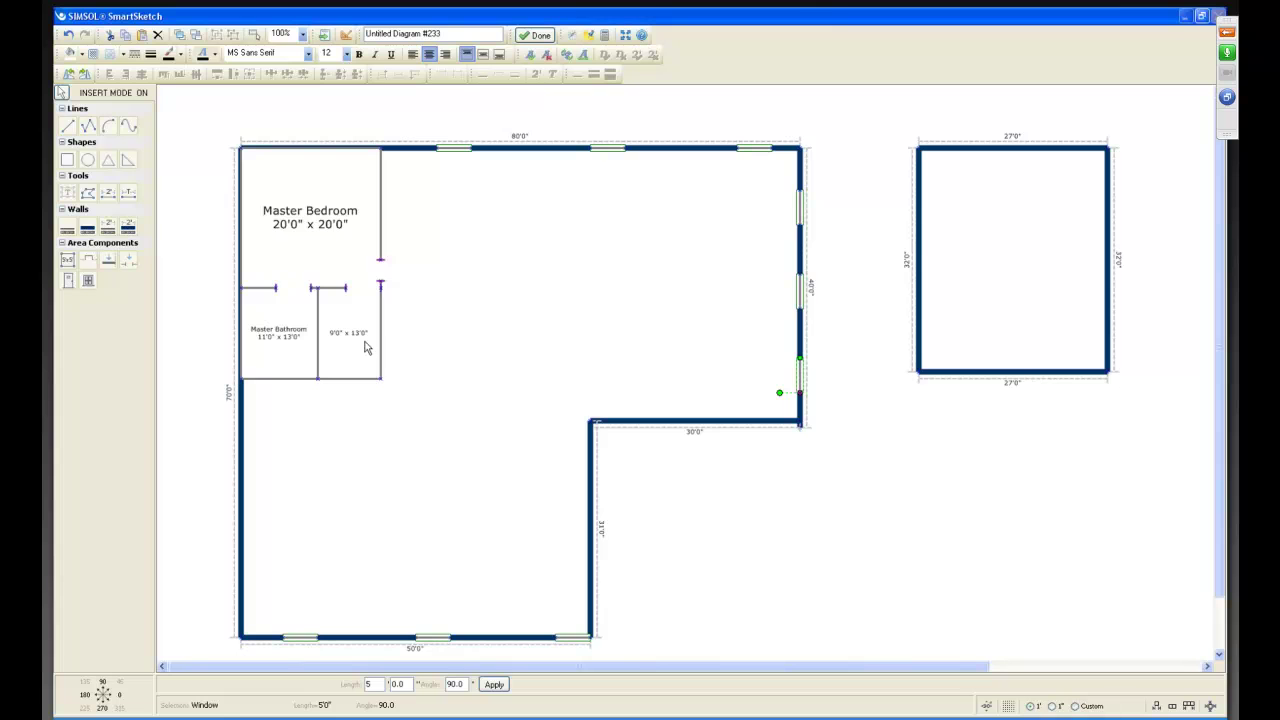
# Step: Add a 16' door to the lower 27' wall of the detached outline and position it roughly central within the wall
pyautogui.click(67, 282)
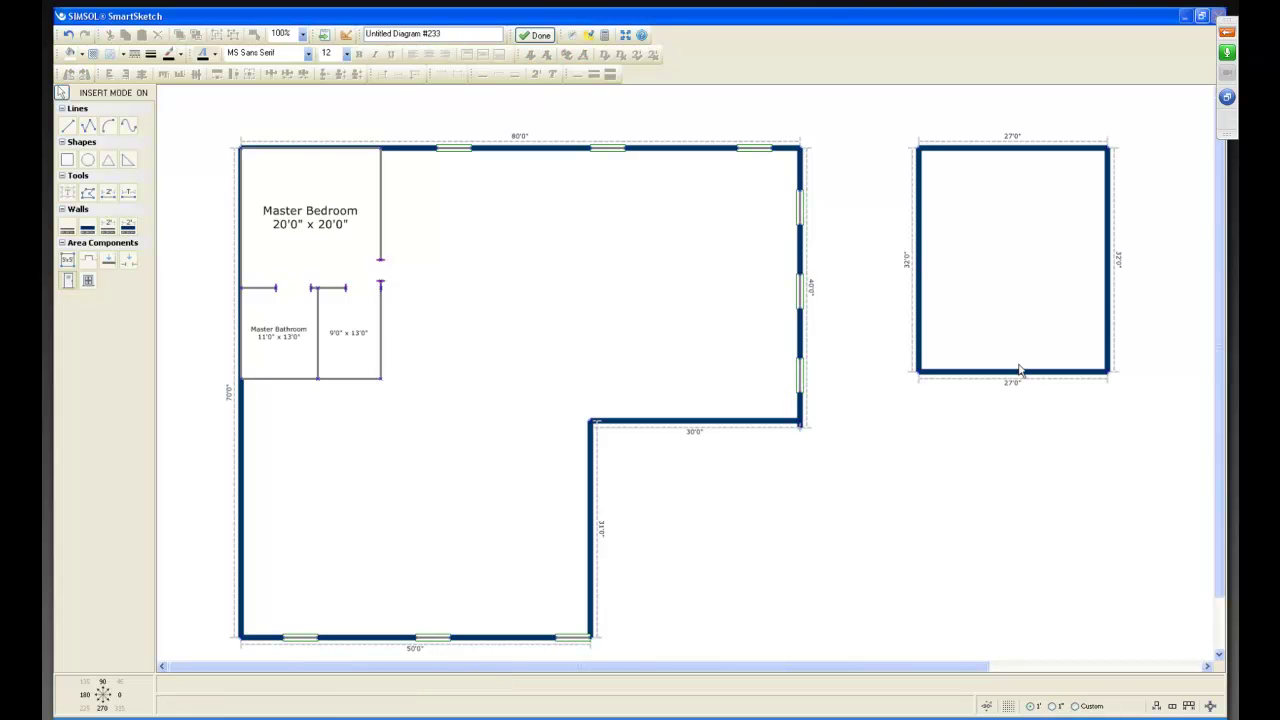
pyautogui.moveTo(1015, 372); pyautogui.dragTo(1048, 372)
pyautogui.click(1035, 374)
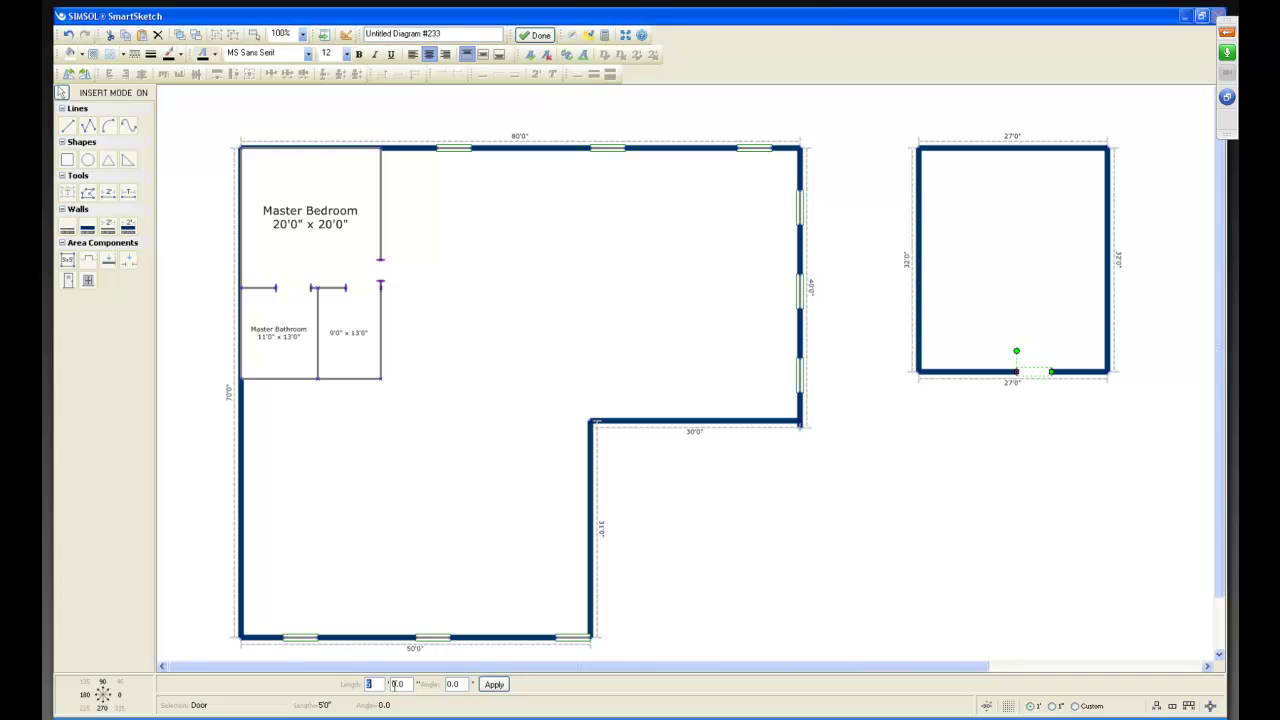
pyautogui.write('16')
pyautogui.click(494, 684)
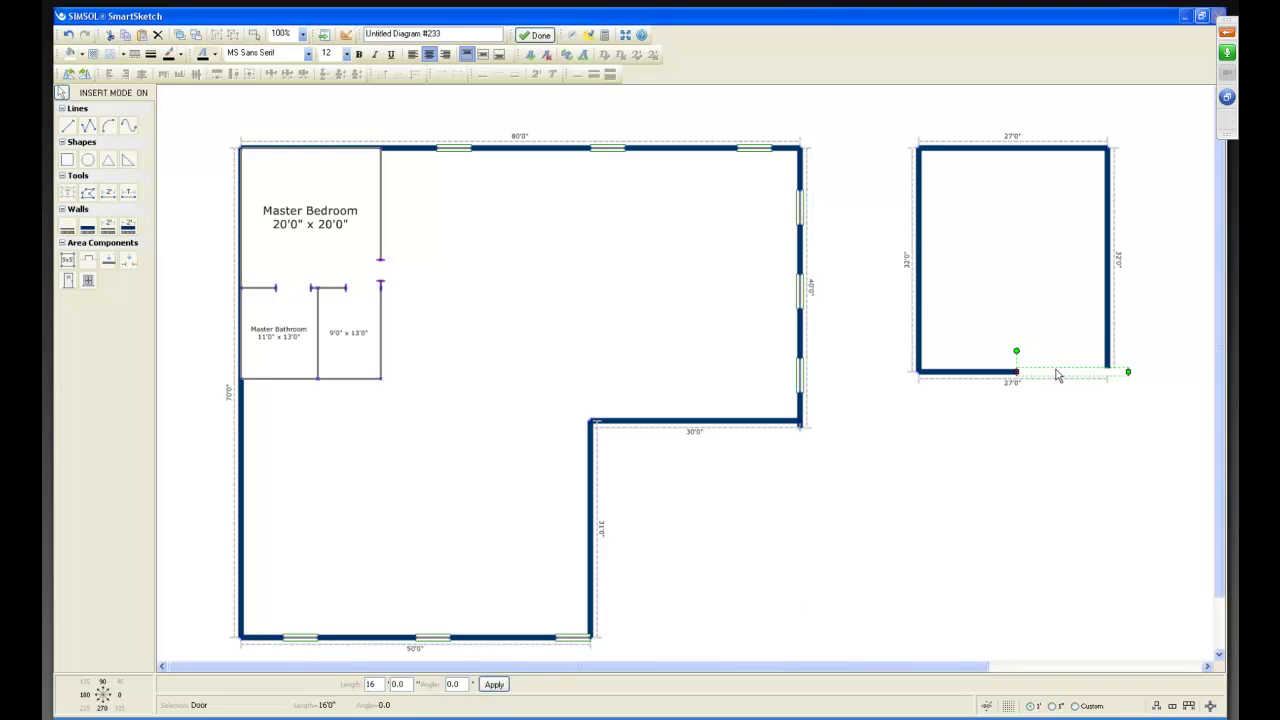
pyautogui.moveTo(1057, 371); pyautogui.dragTo(1005, 377)
pyautogui.click(1009, 480)
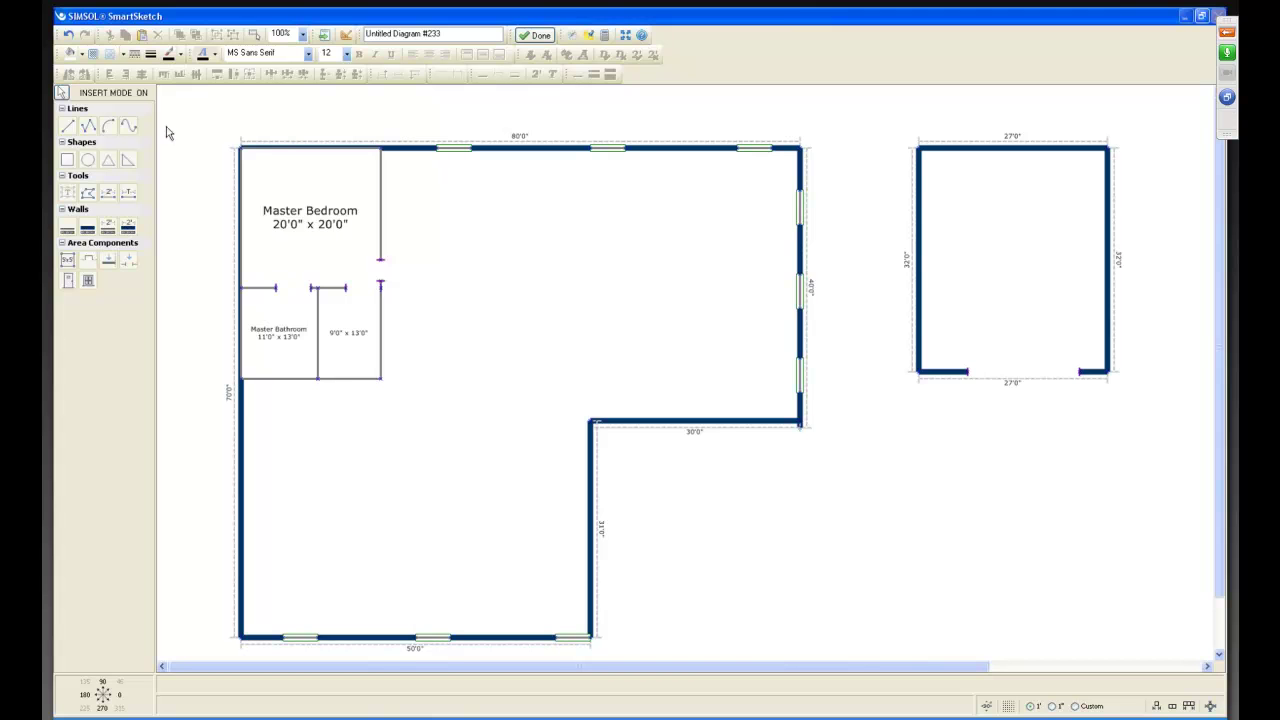
# Step: With insert mode off, draw a text box about 16' by 12' inside the detached outline and set its font size to 16
pyautogui.click(138, 100)
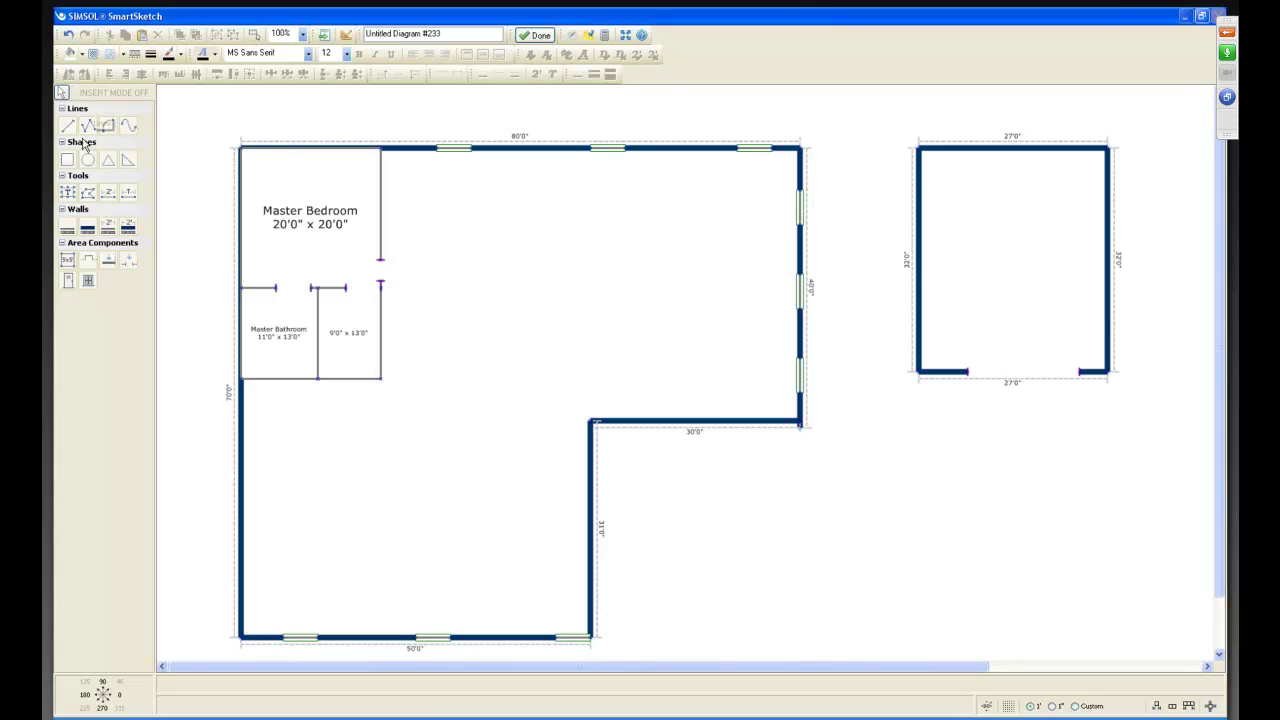
pyautogui.click(67, 195)
pyautogui.moveTo(953, 197); pyautogui.dragTo(1064, 280)
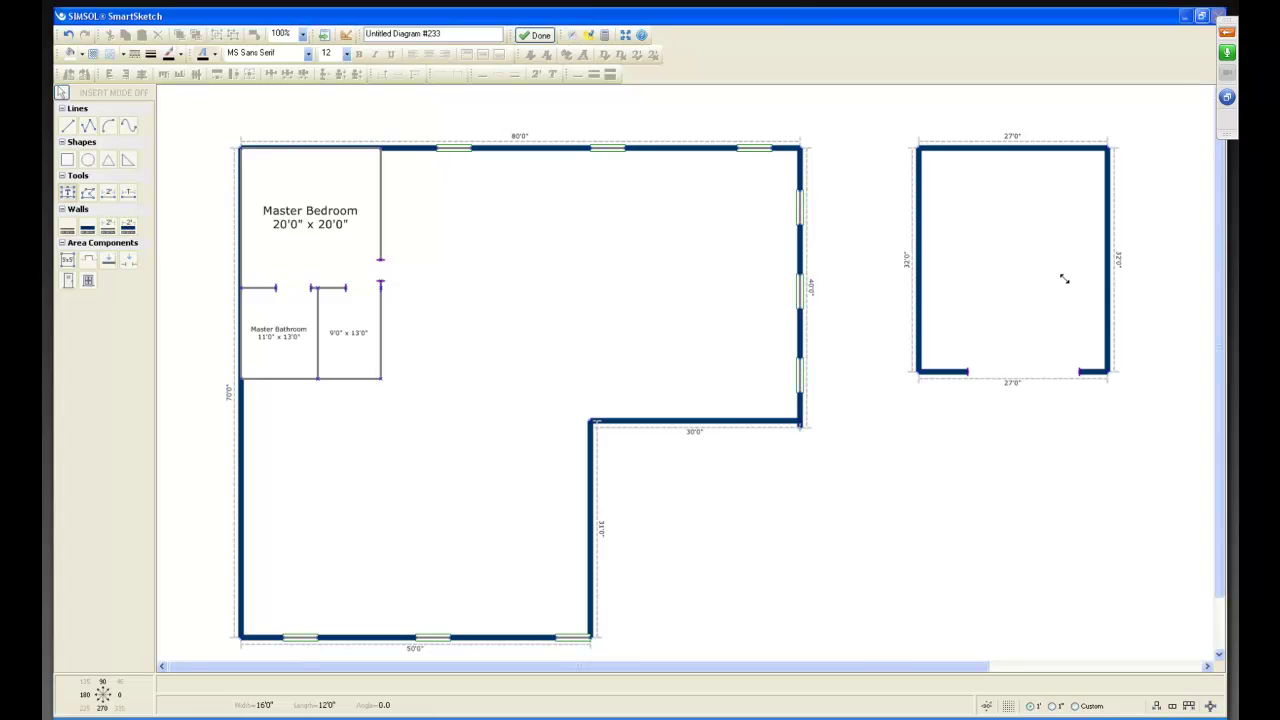
pyautogui.click(345, 55)
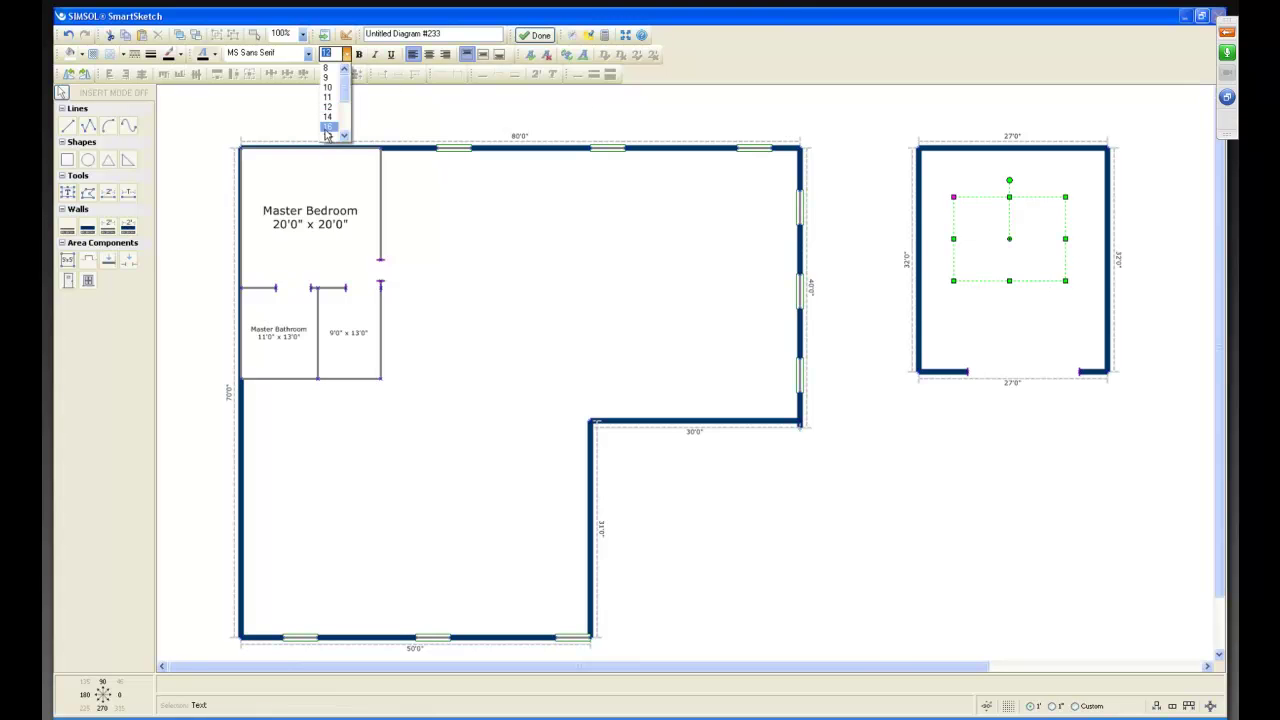
pyautogui.click(330, 139)
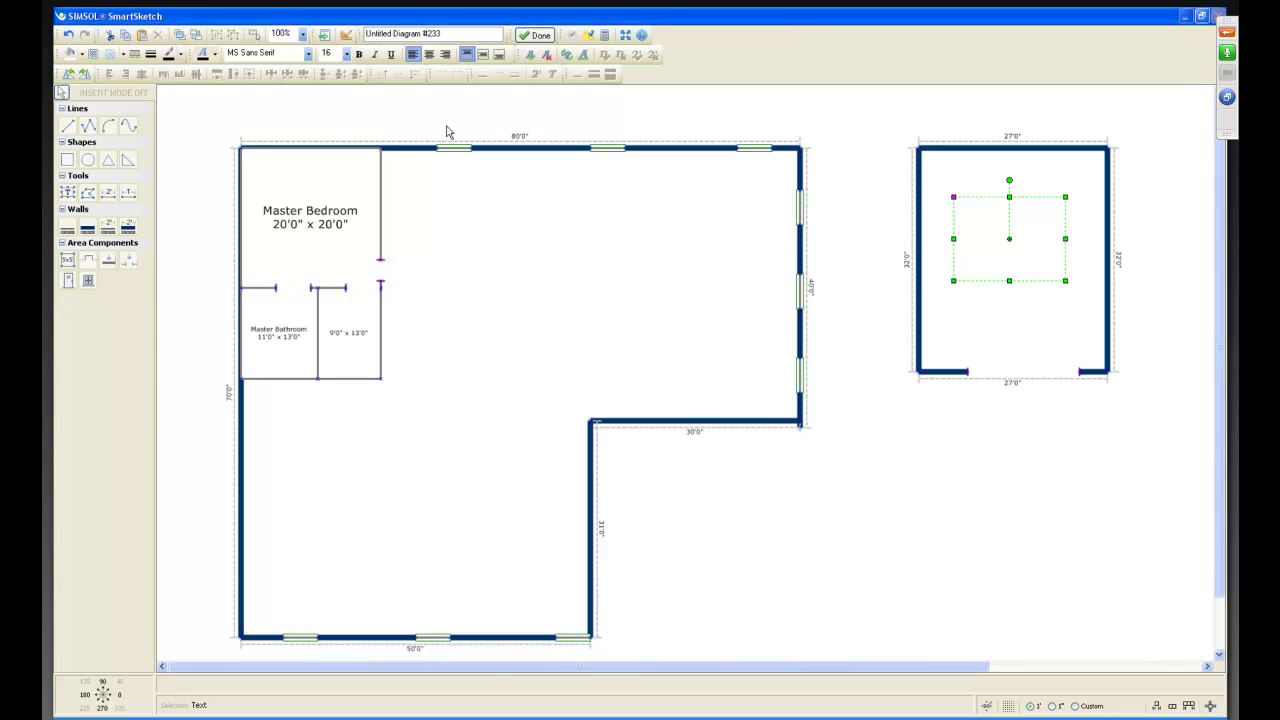
# Step: Enter the centered label "Garage" in the text box, then shorten the box and move it to the middle of the outline
pyautogui.write('arage')
pyautogui.click(427, 56)
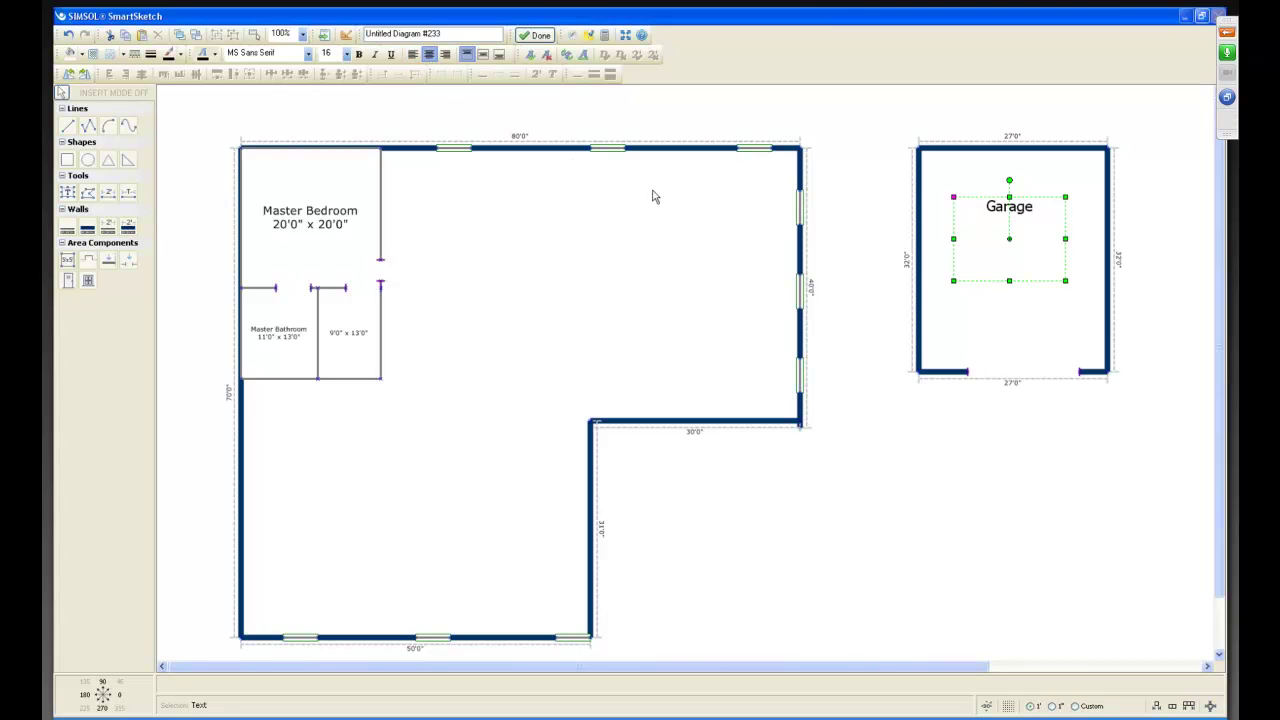
pyautogui.moveTo(1009, 280)
pyautogui.mouseDown()
pyautogui.moveTo(1005, 228)
pyautogui.moveTo(1022, 285)
pyautogui.moveTo(1020, 264)
pyautogui.mouseUp()
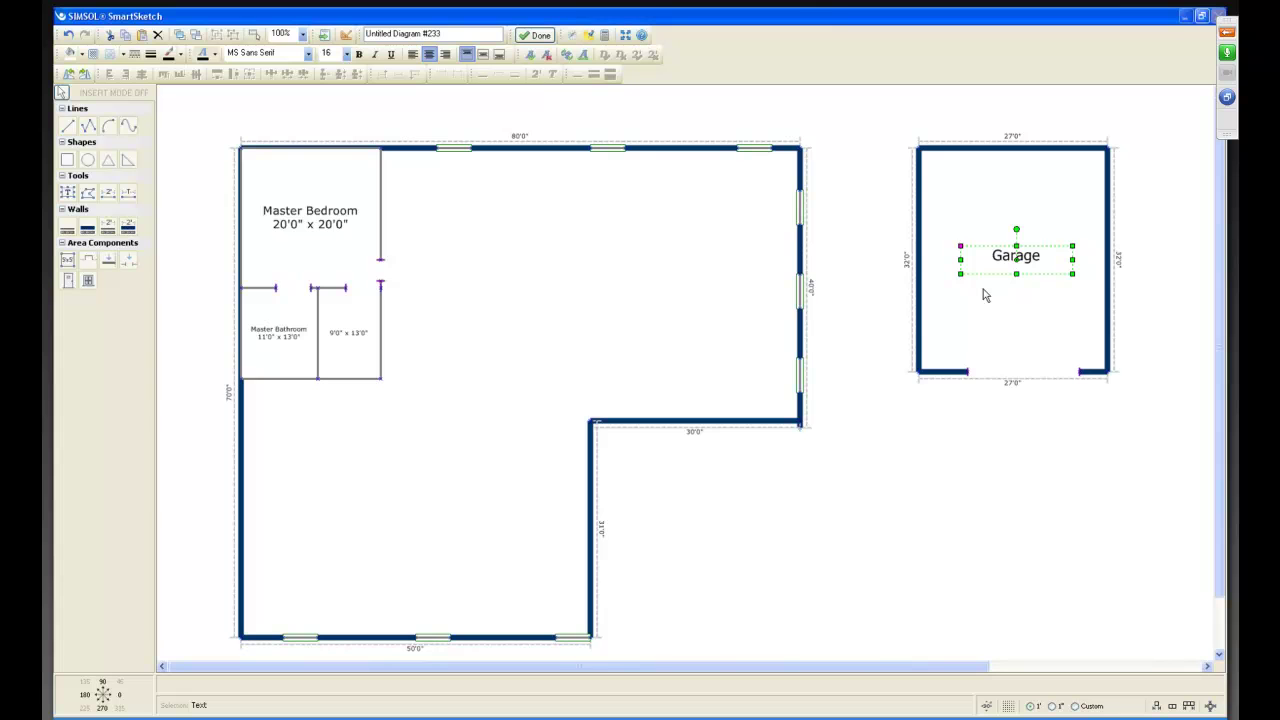
# Step: Place a door in the 30' exterior wall near the inside corner and stretch it to a length of 6'
pyautogui.click(69, 283)
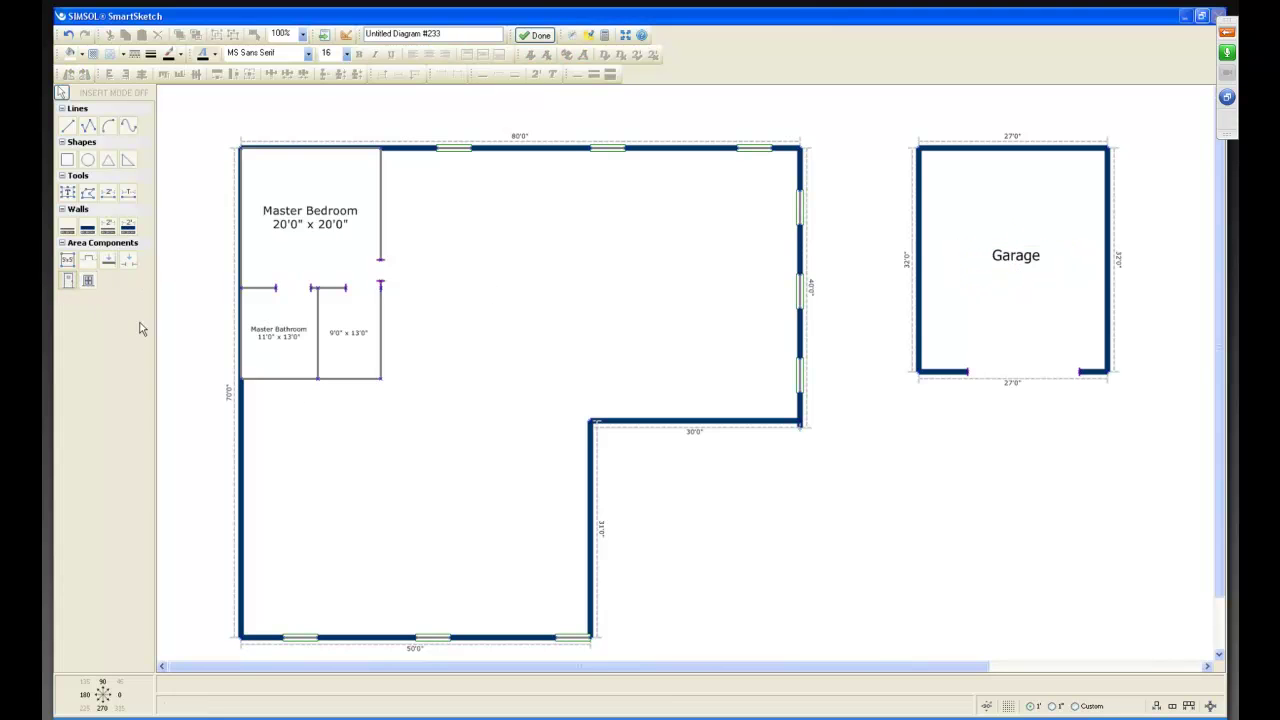
pyautogui.click(648, 431)
pyautogui.click(650, 424)
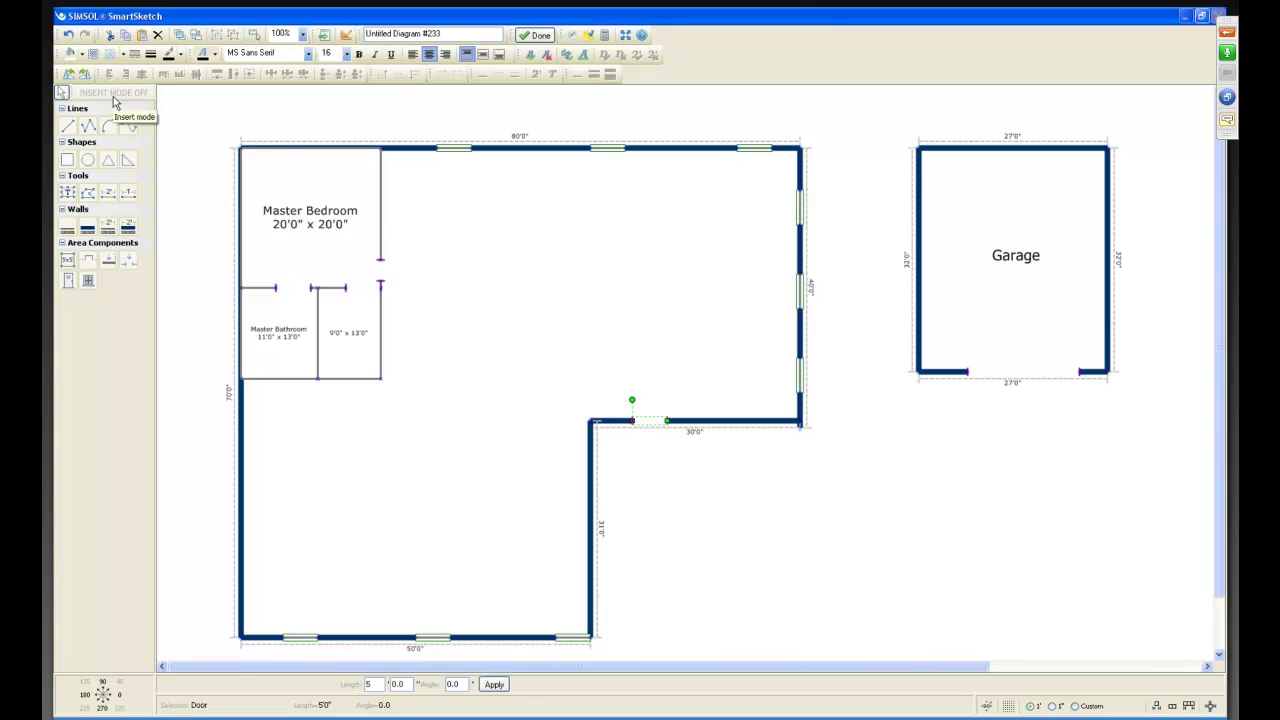
pyautogui.click(685, 463)
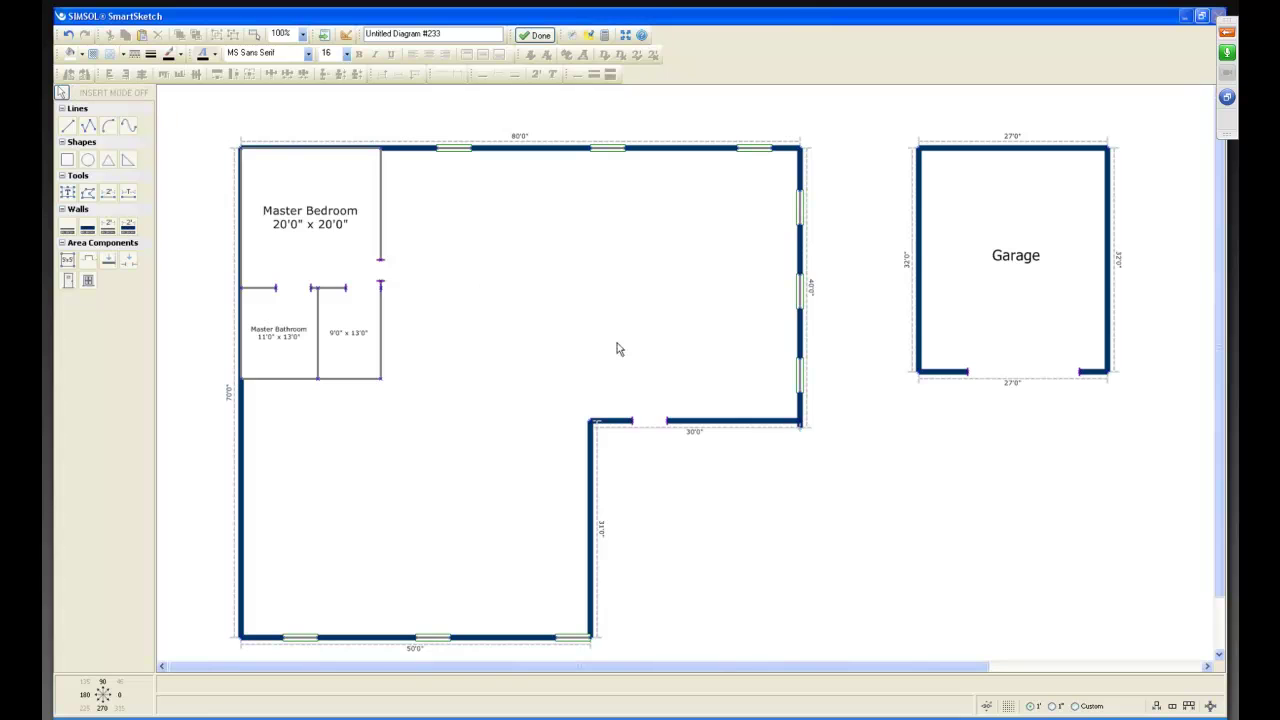
pyautogui.click(660, 427)
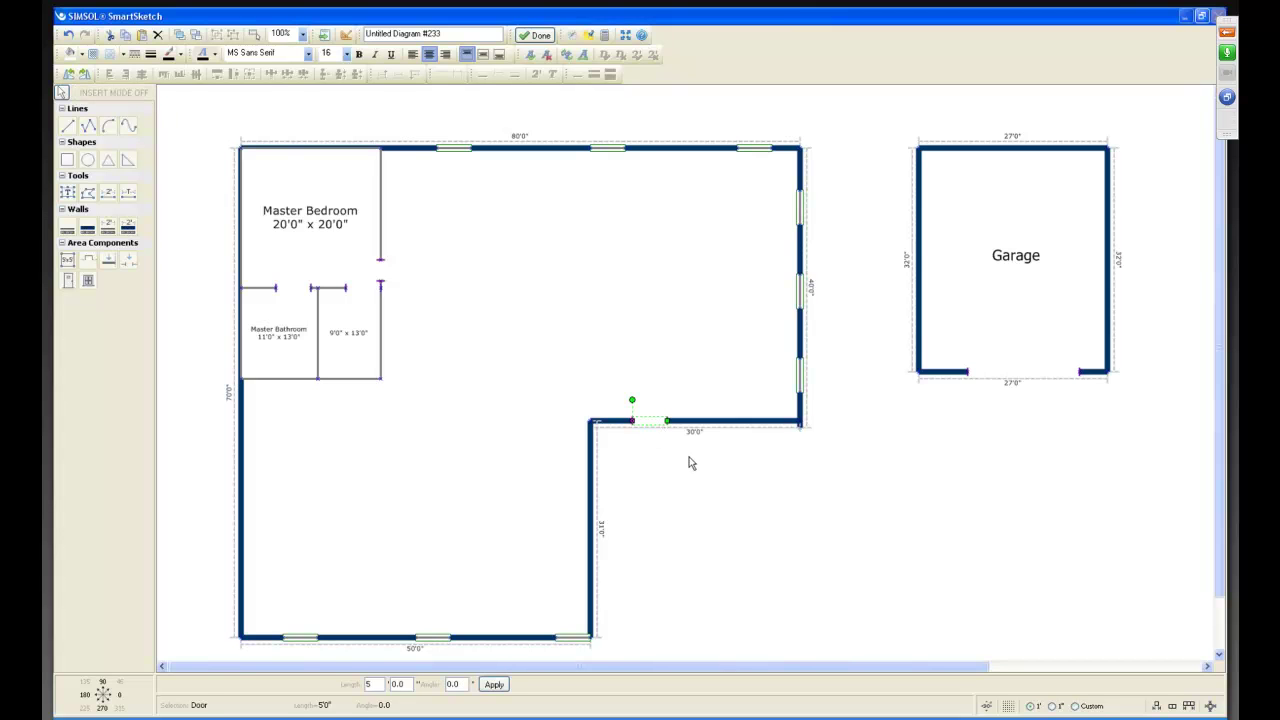
pyautogui.moveTo(667, 421); pyautogui.dragTo(708, 421)
pyautogui.moveTo(708, 421); pyautogui.dragTo(677, 422)
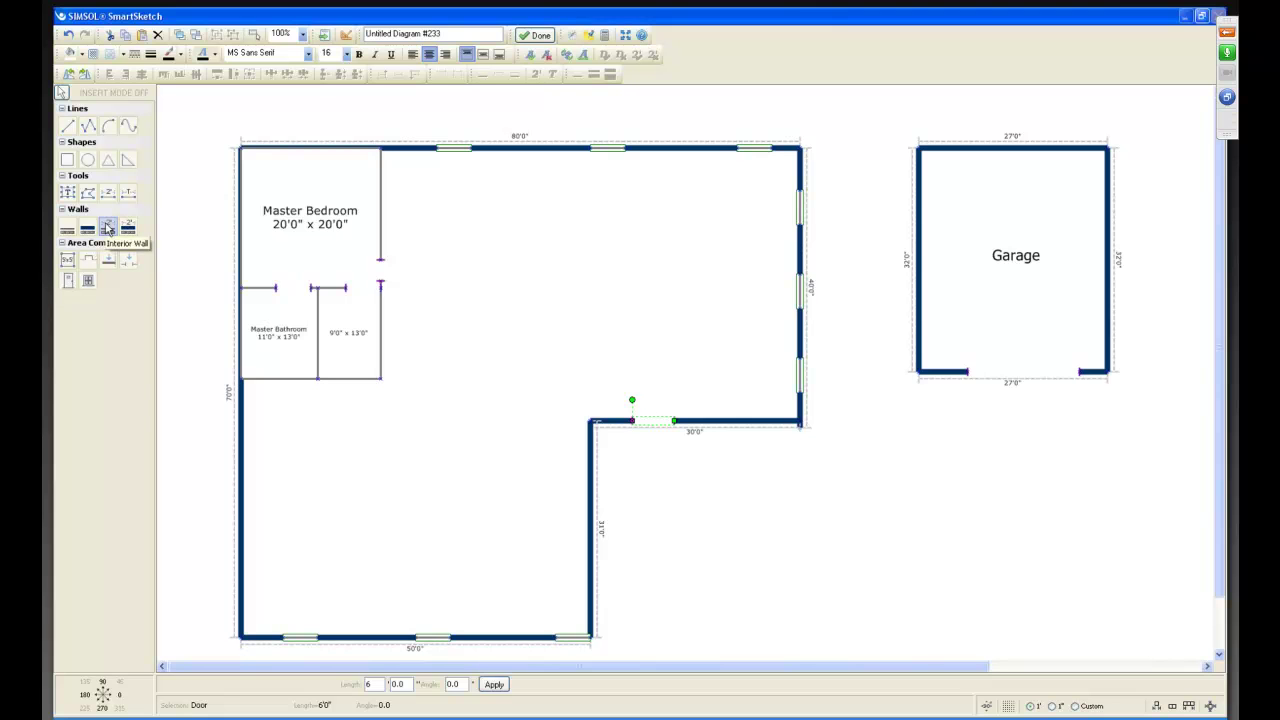
# Step: Draw a 28' interior wall from the exterior wall along the underside of the master bathroom, then turn insert mode on
pyautogui.click(258, 393)
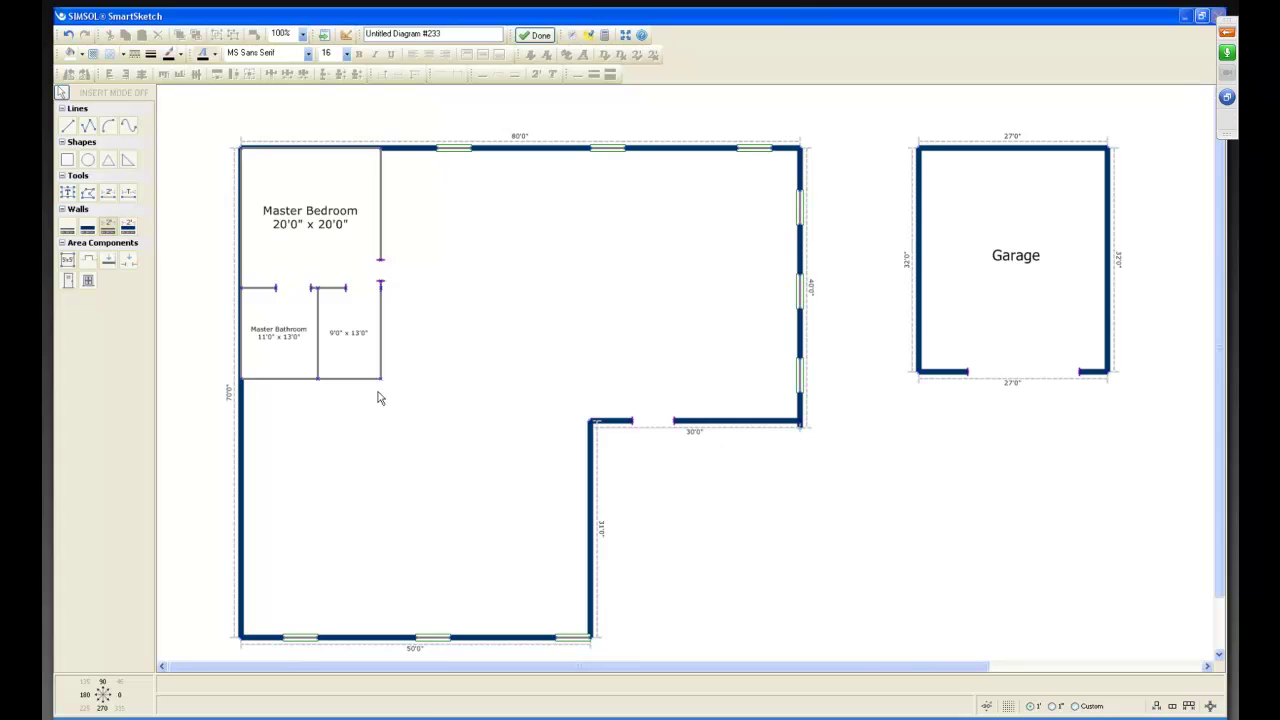
pyautogui.click(240, 383)
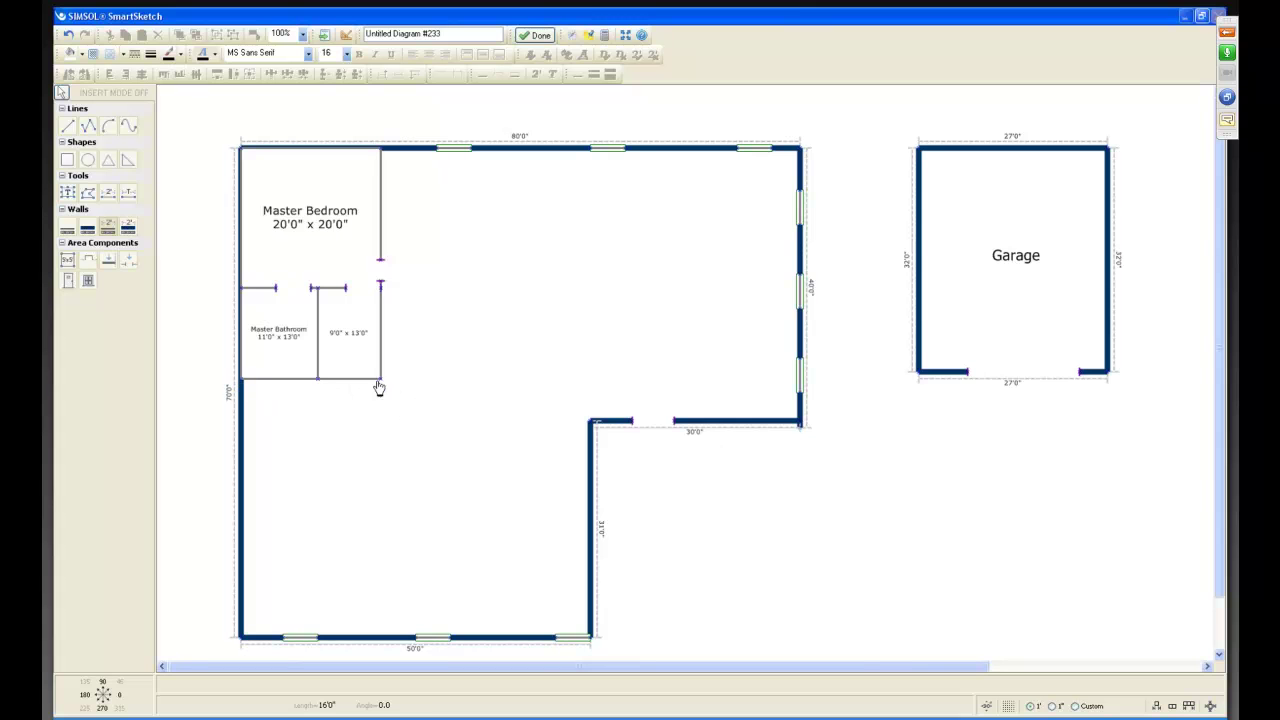
pyautogui.doubleClick(436, 379)
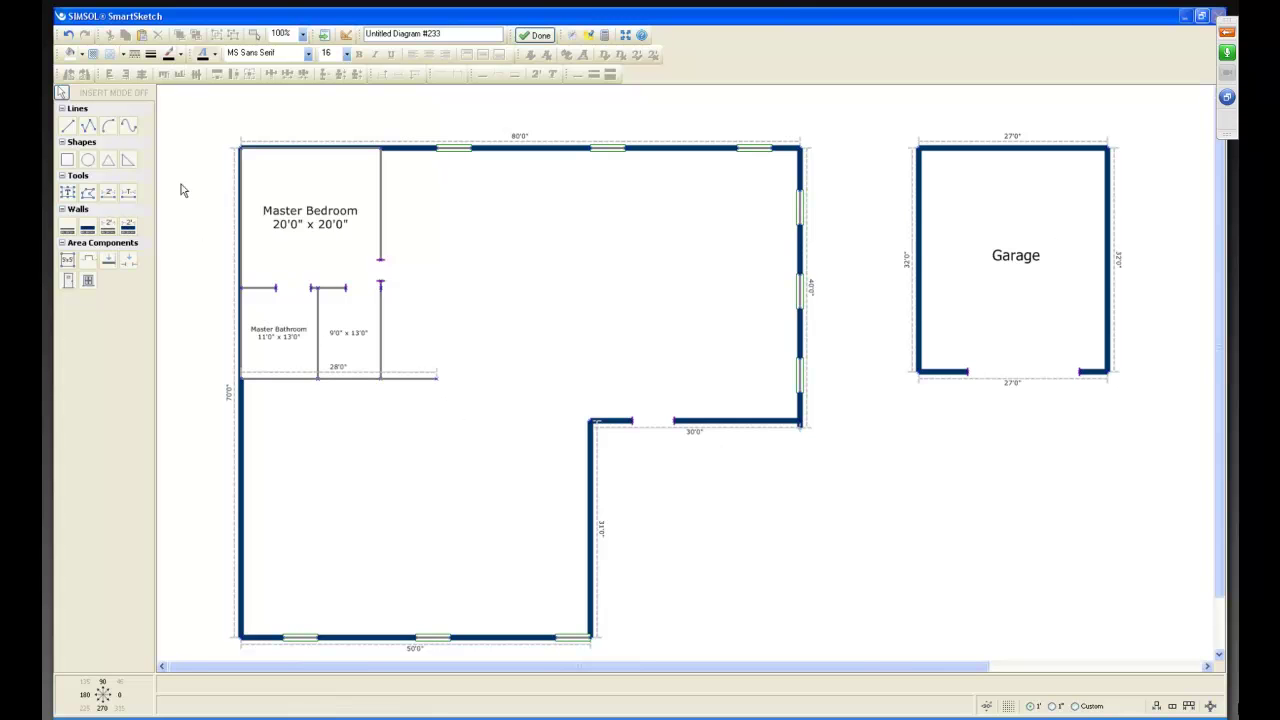
pyautogui.click(125, 95)
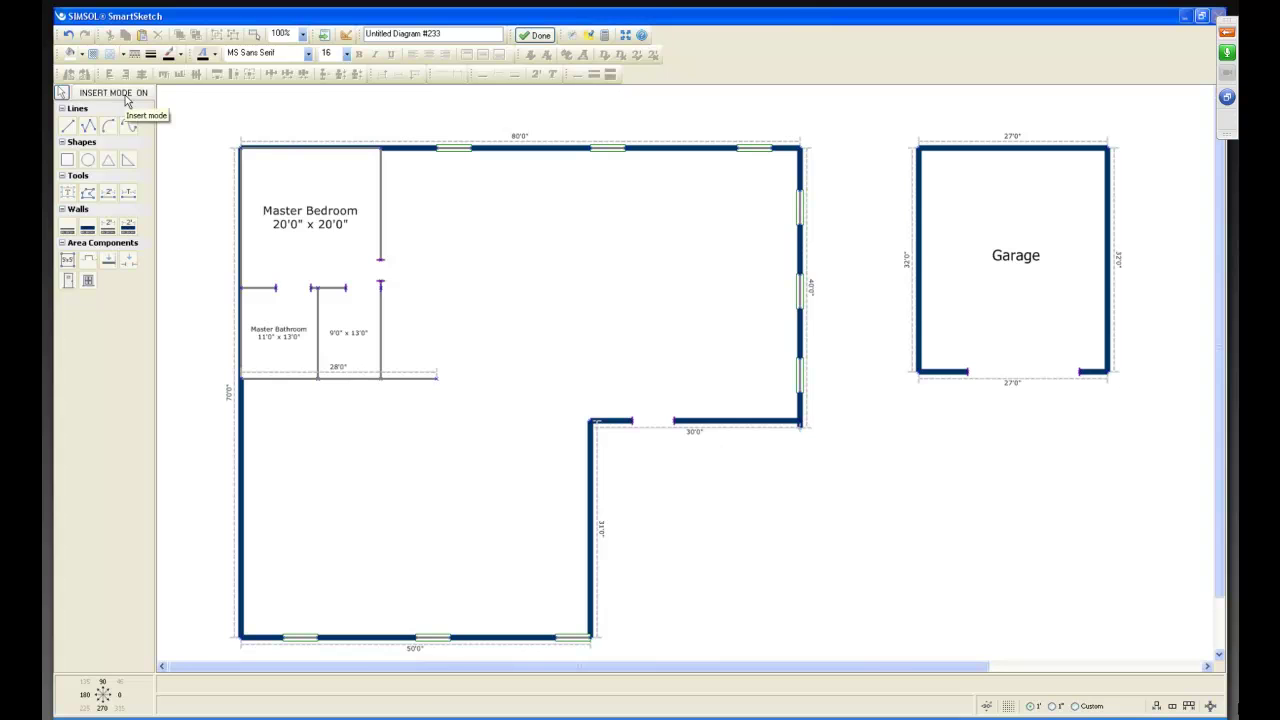
# Step: Try enclosing a room below the master bathroom with a 17' interior wall and a 28' wall back to the exterior wall
pyautogui.click(108, 226)
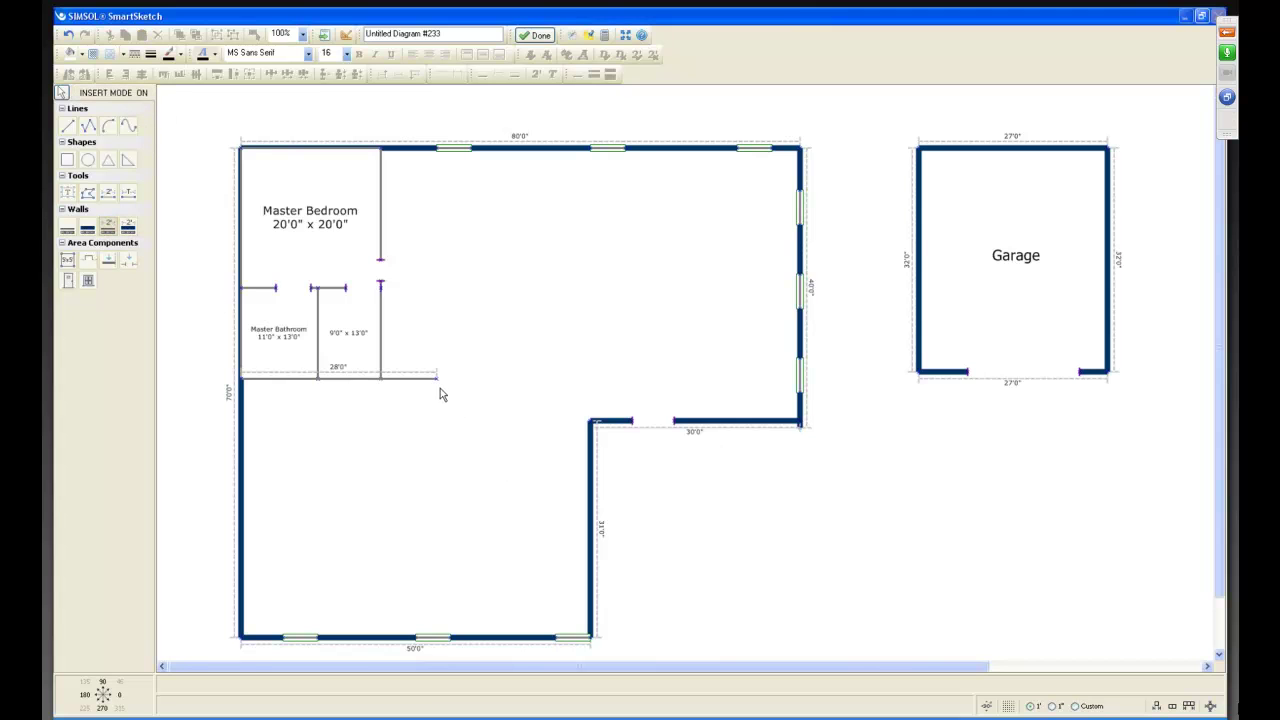
pyautogui.moveTo(437, 383); pyautogui.dragTo(434, 500)
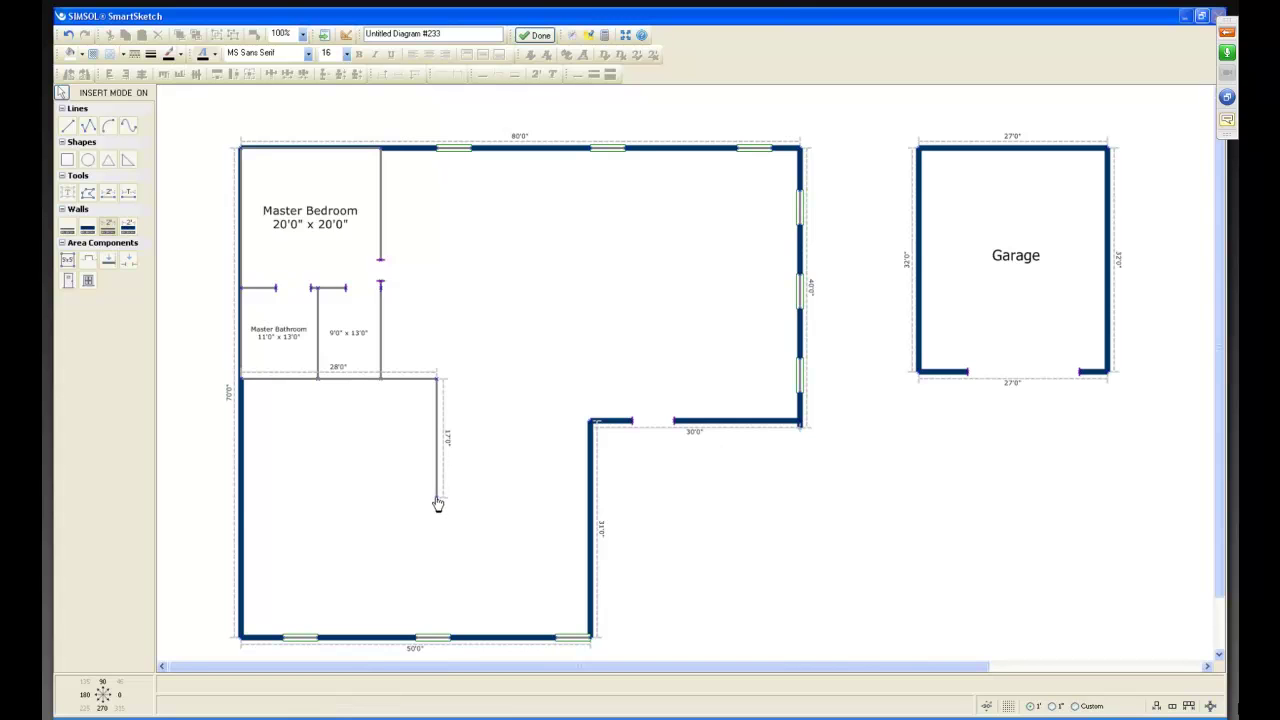
pyautogui.click(241, 497)
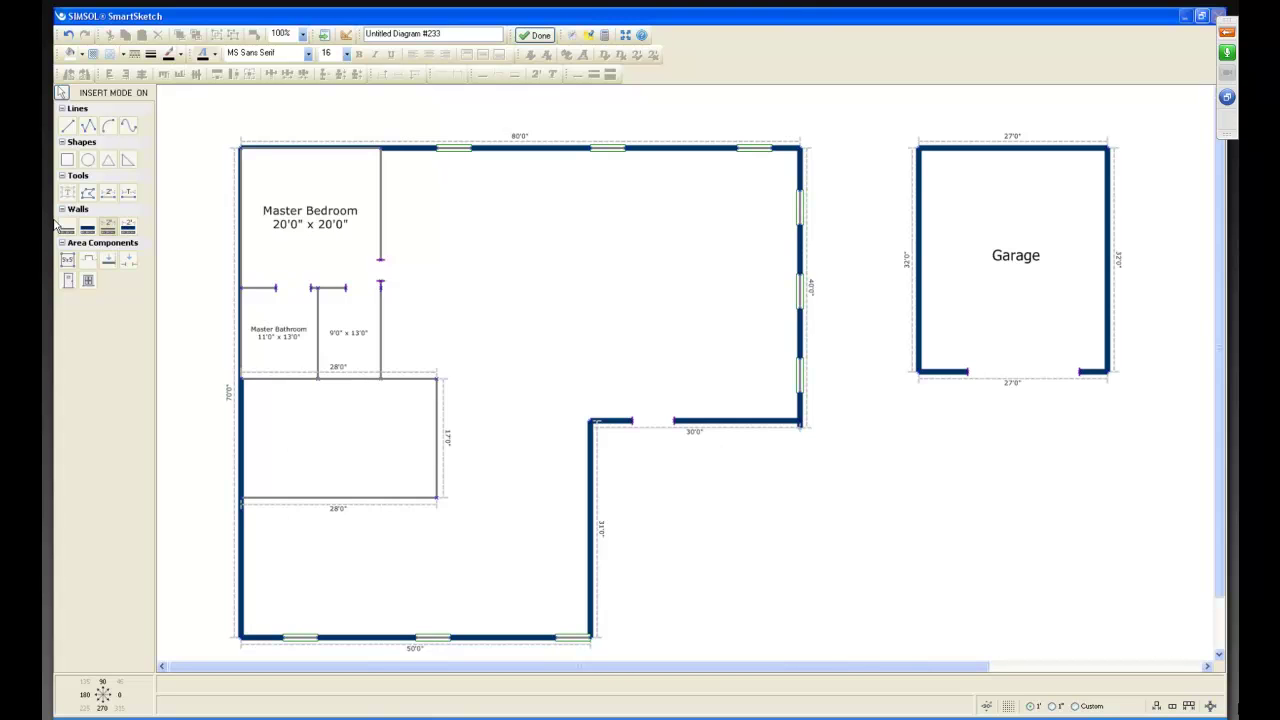
pyautogui.click(110, 230)
pyautogui.click(68, 35)
pyautogui.click(68, 35)
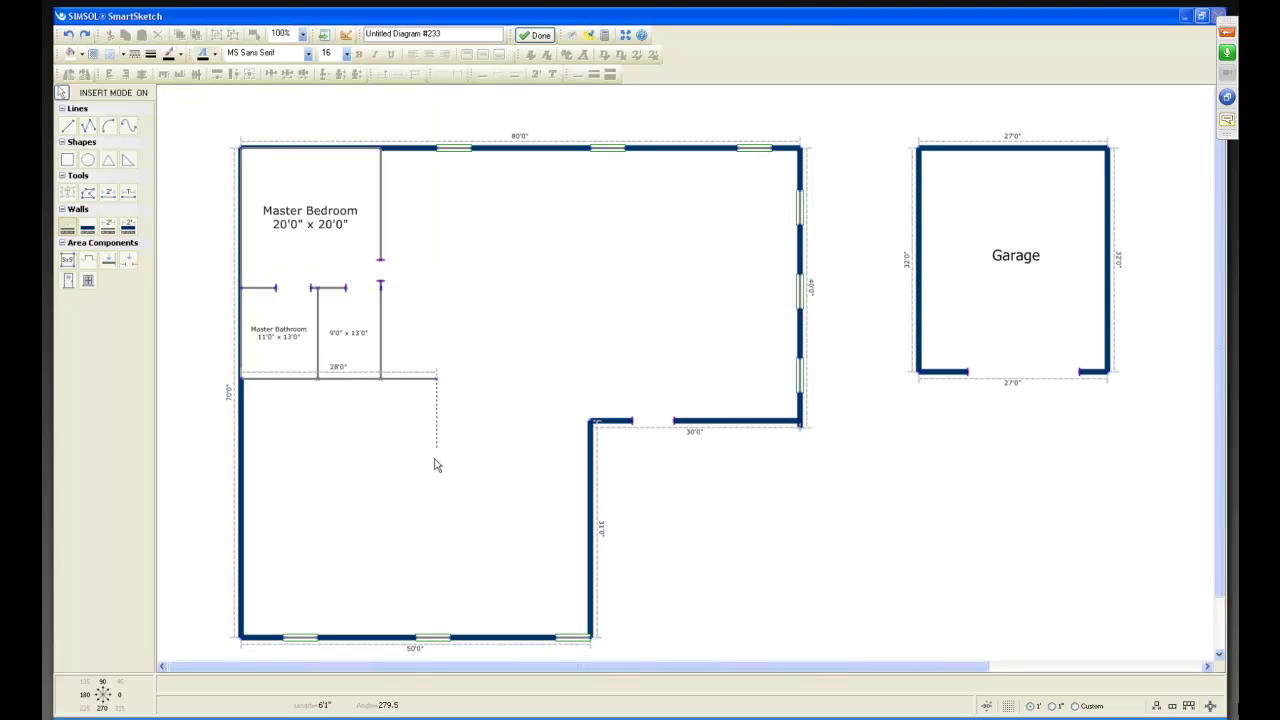
# Step: Draw a stepped run of undimensioned interior walls from the free end of the 28' wall back to the 70' exterior wall
pyautogui.click(436, 497)
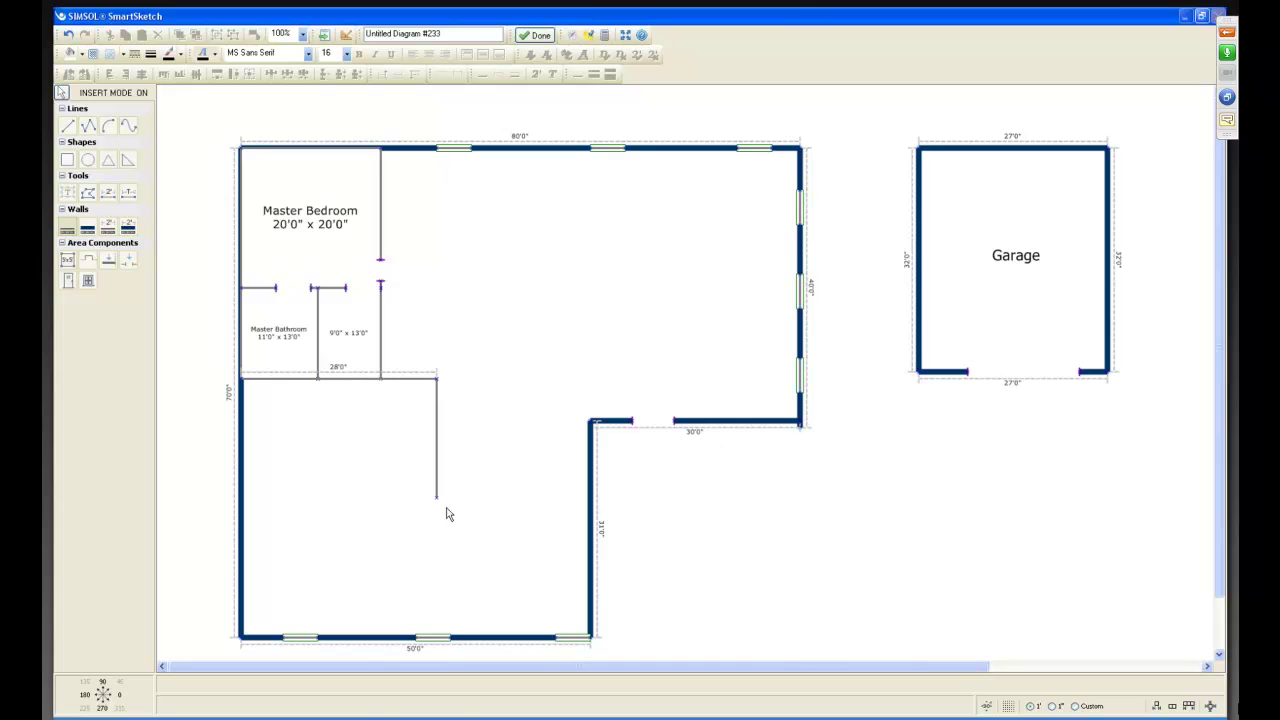
pyautogui.click(332, 497)
pyautogui.click(332, 456)
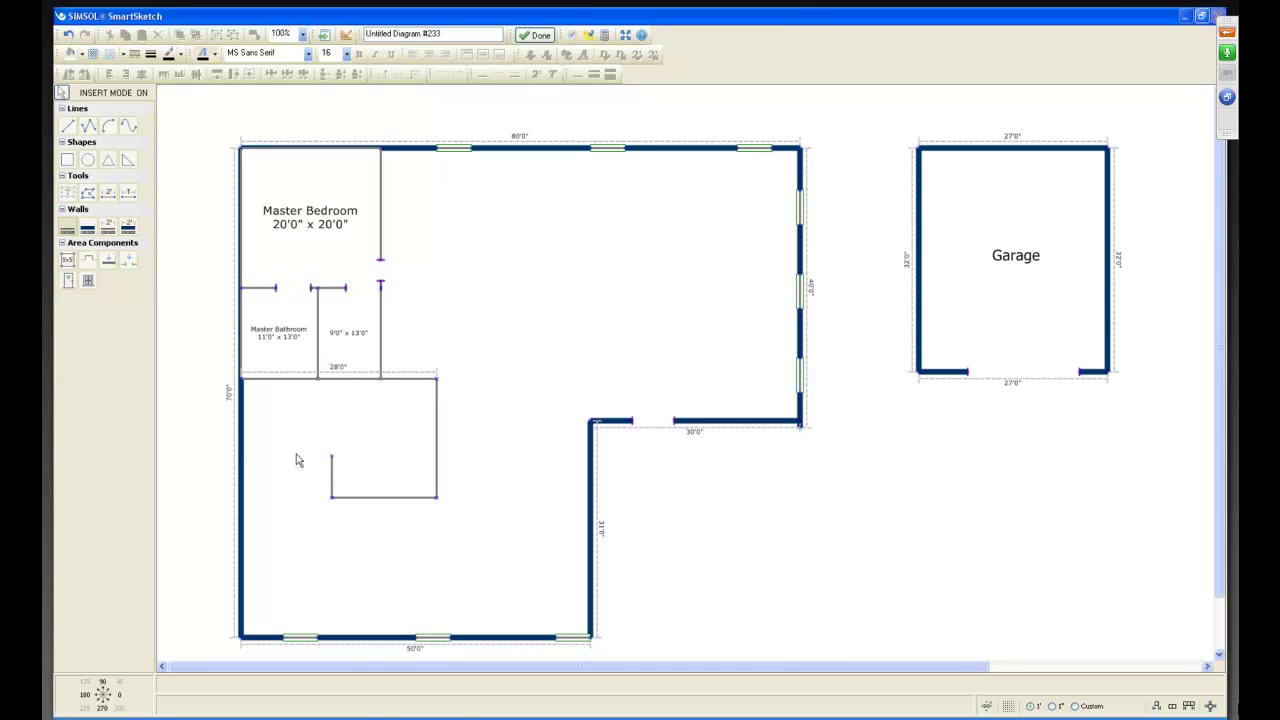
pyautogui.click(241, 460)
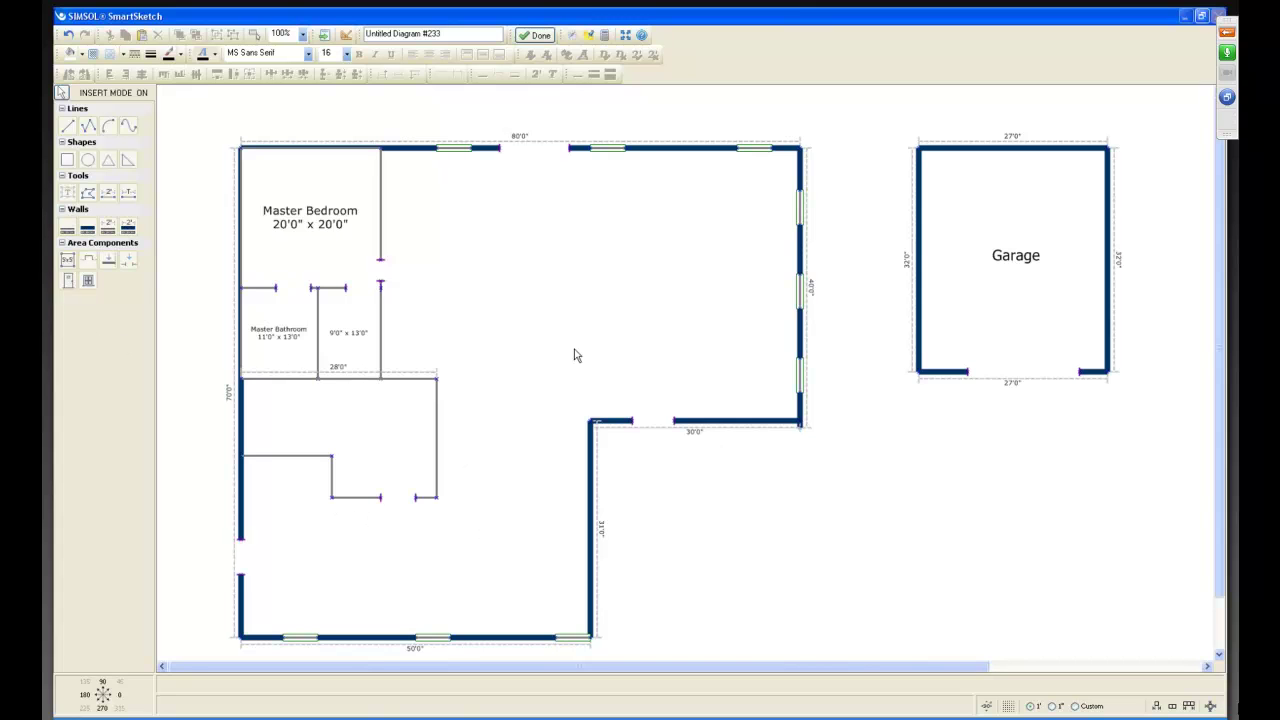
# Step: Draw a 27' by 33' free area beside the master bedroom and delete the stray 5' by 5' area inside it
pyautogui.click(65, 283)
pyautogui.moveTo(382, 157); pyautogui.dragTo(568, 380)
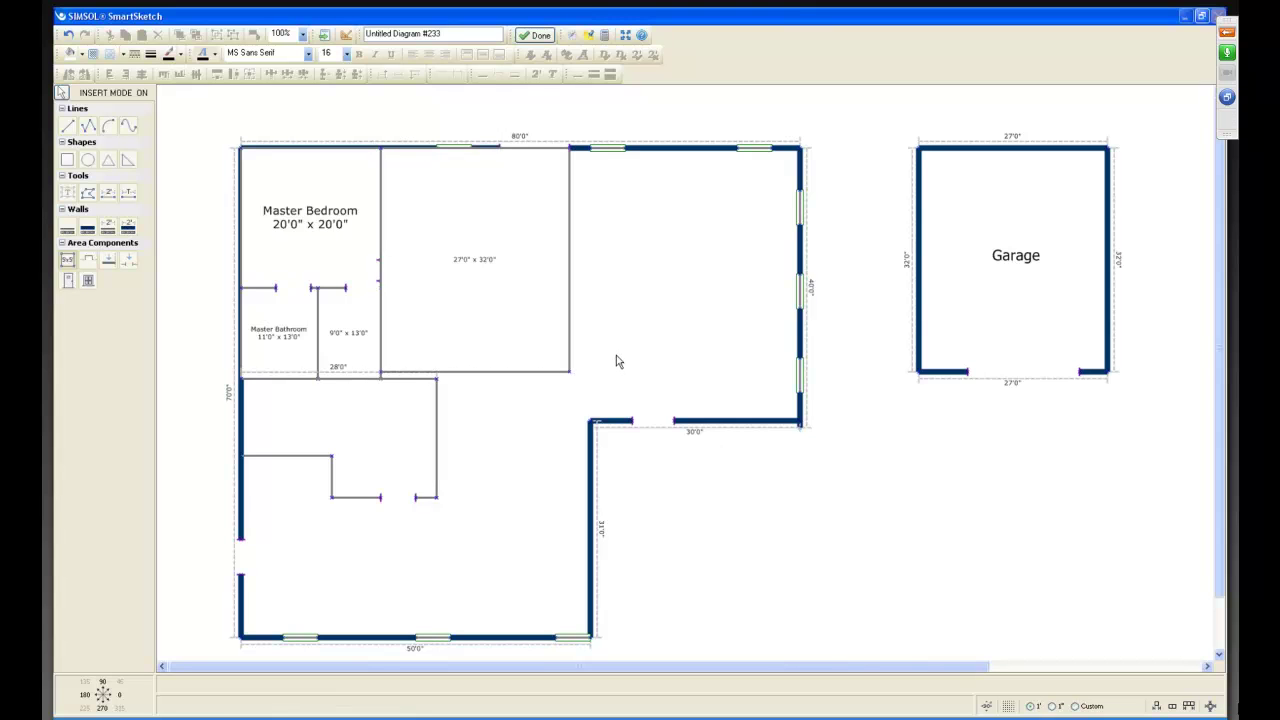
pyautogui.click(519, 306)
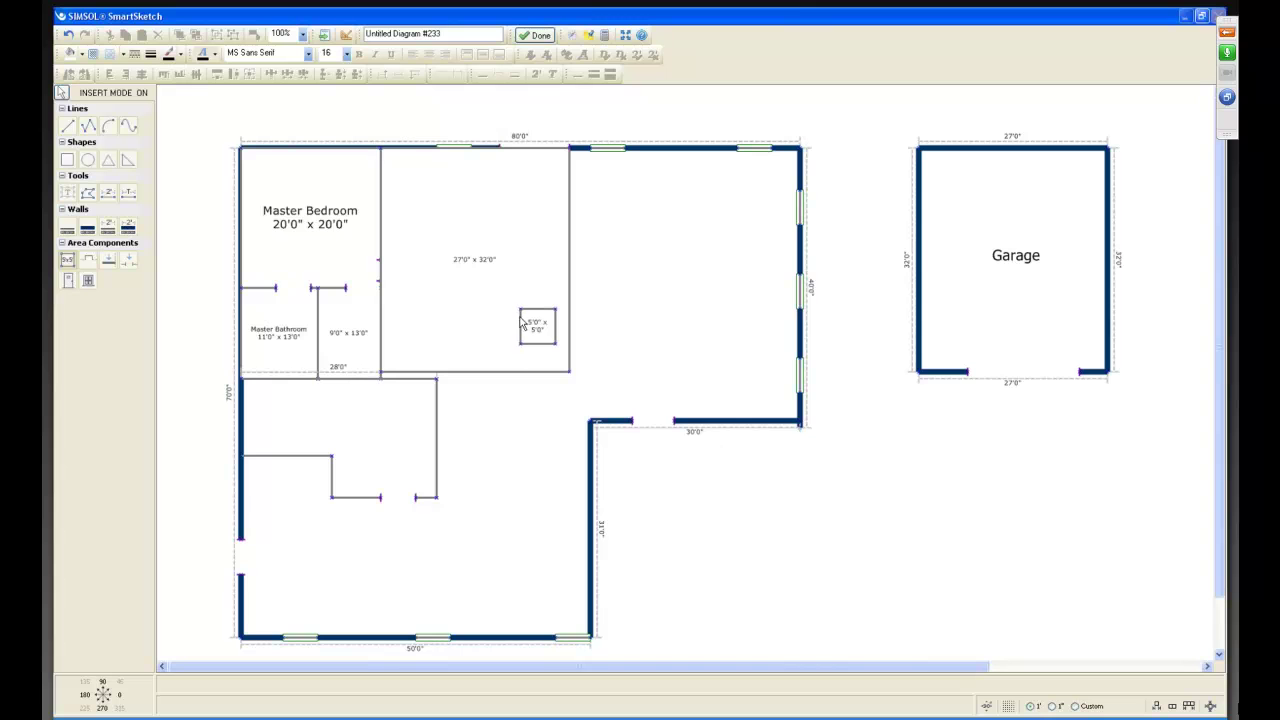
pyautogui.click(61, 92)
pyautogui.click(535, 340)
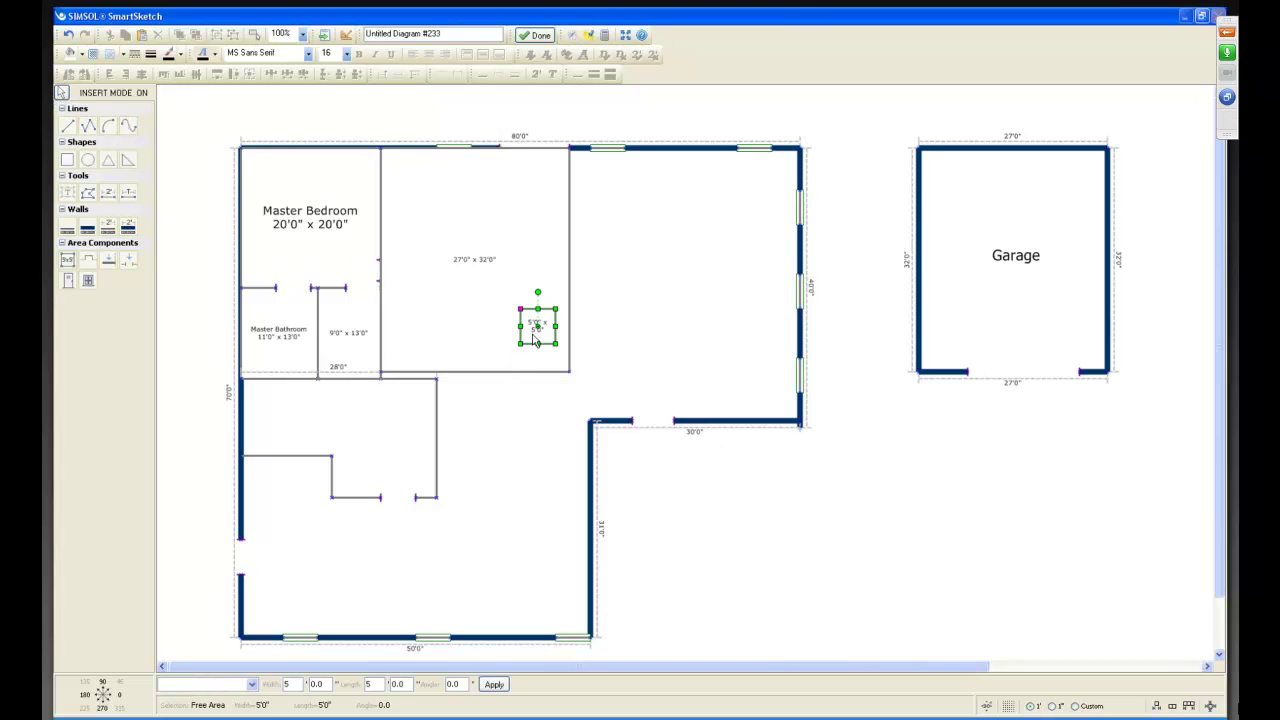
pyautogui.press('Delete')
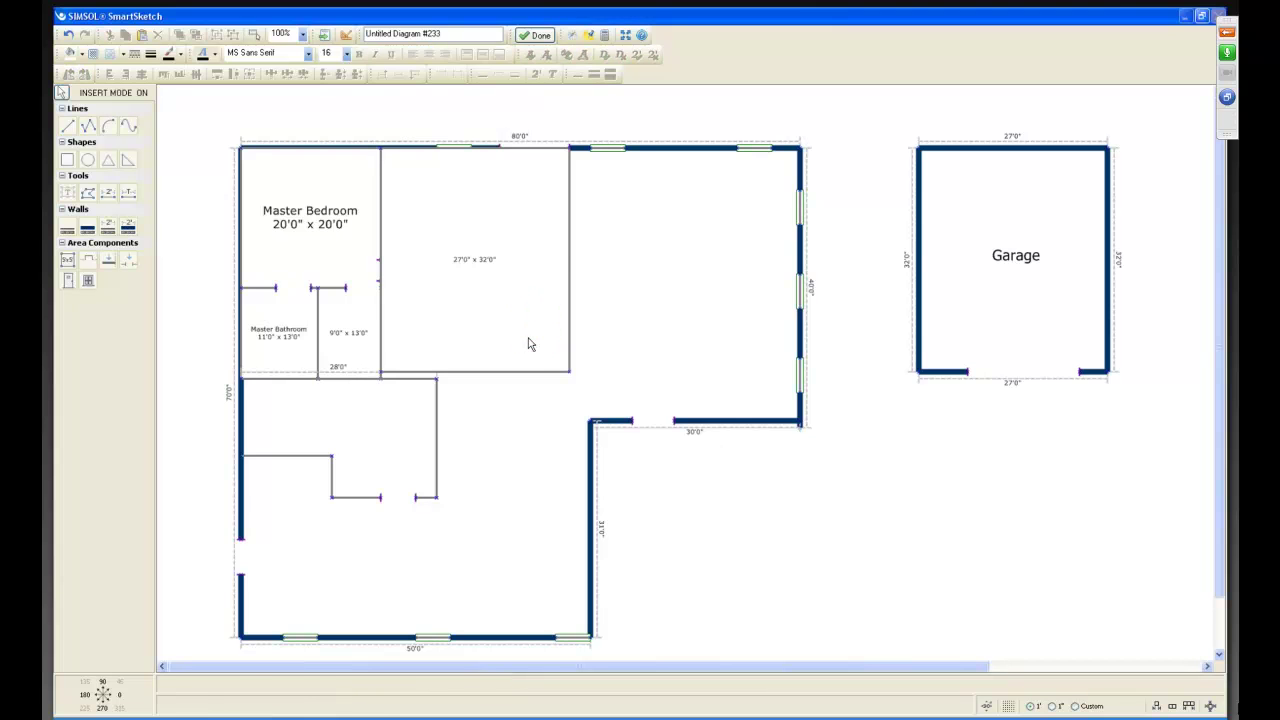
pyautogui.click(470, 340)
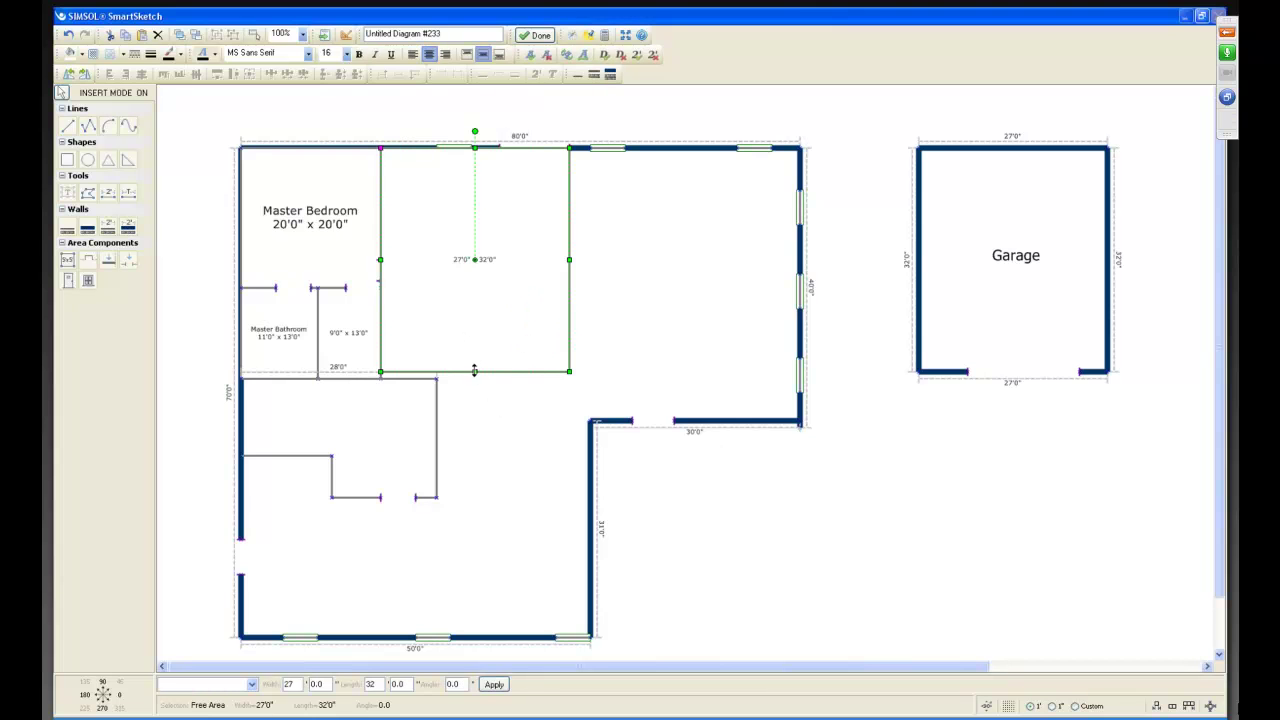
pyautogui.moveTo(474, 370); pyautogui.dragTo(474, 378)
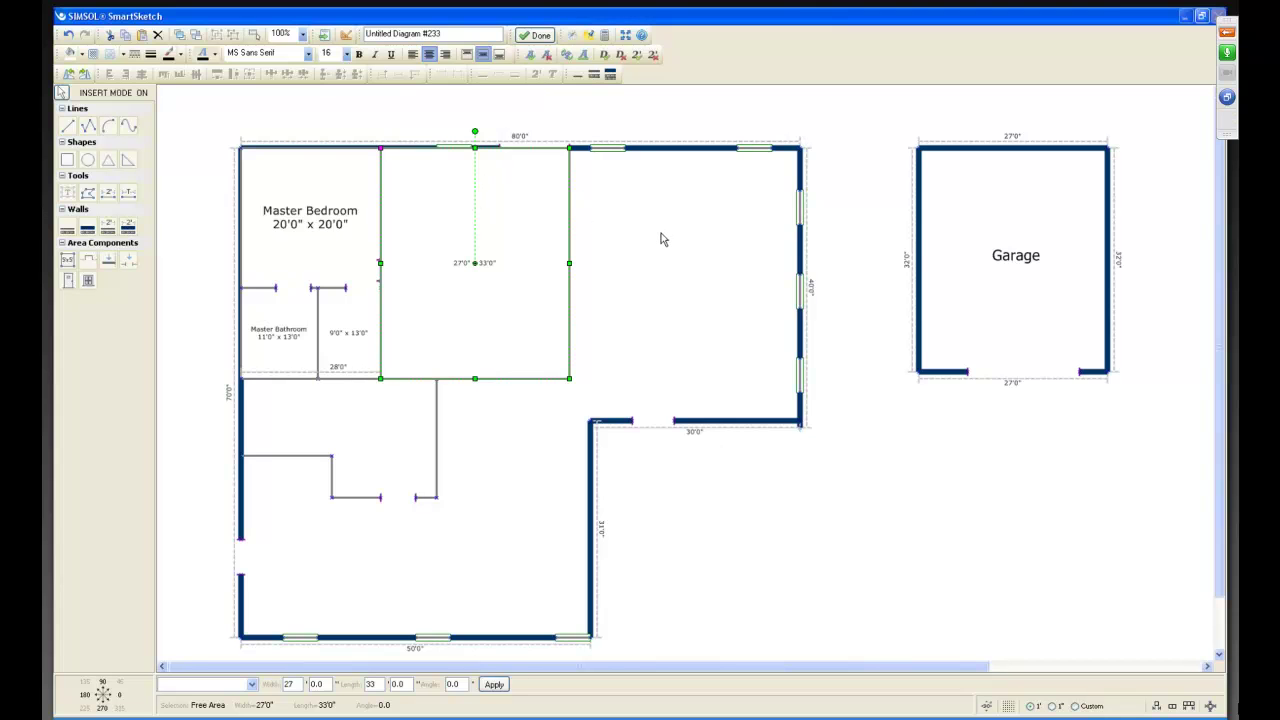
# Step: Name the 27' by 33' area Kitchen and send it behind the walls and openings
pyautogui.click(250, 685)
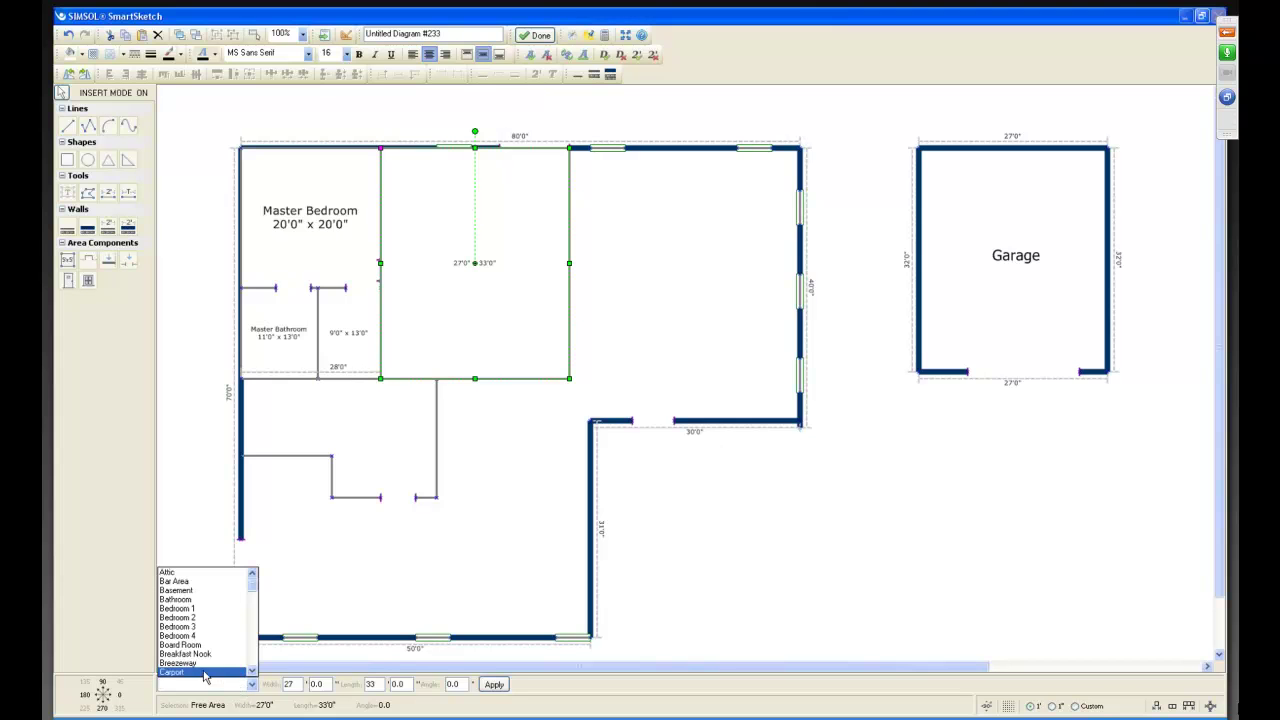
pyautogui.scroll(-5, 204, 676)
pyautogui.click(177, 581)
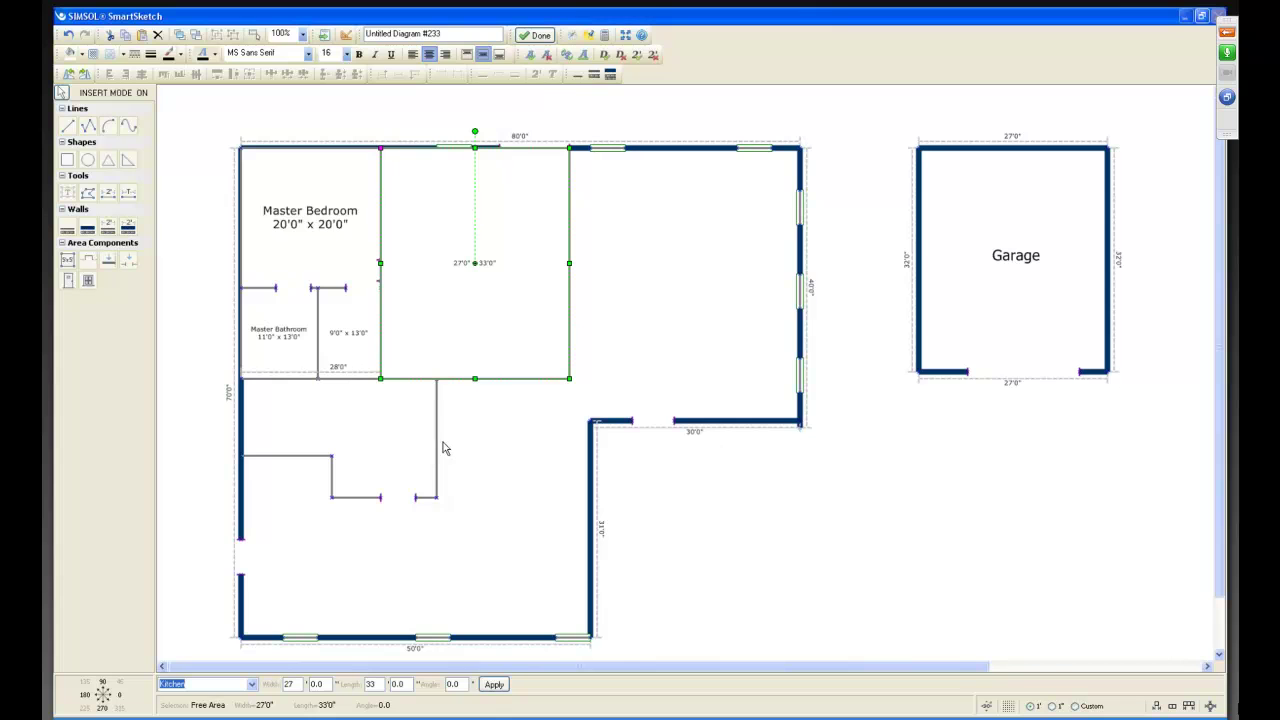
pyautogui.click(494, 684)
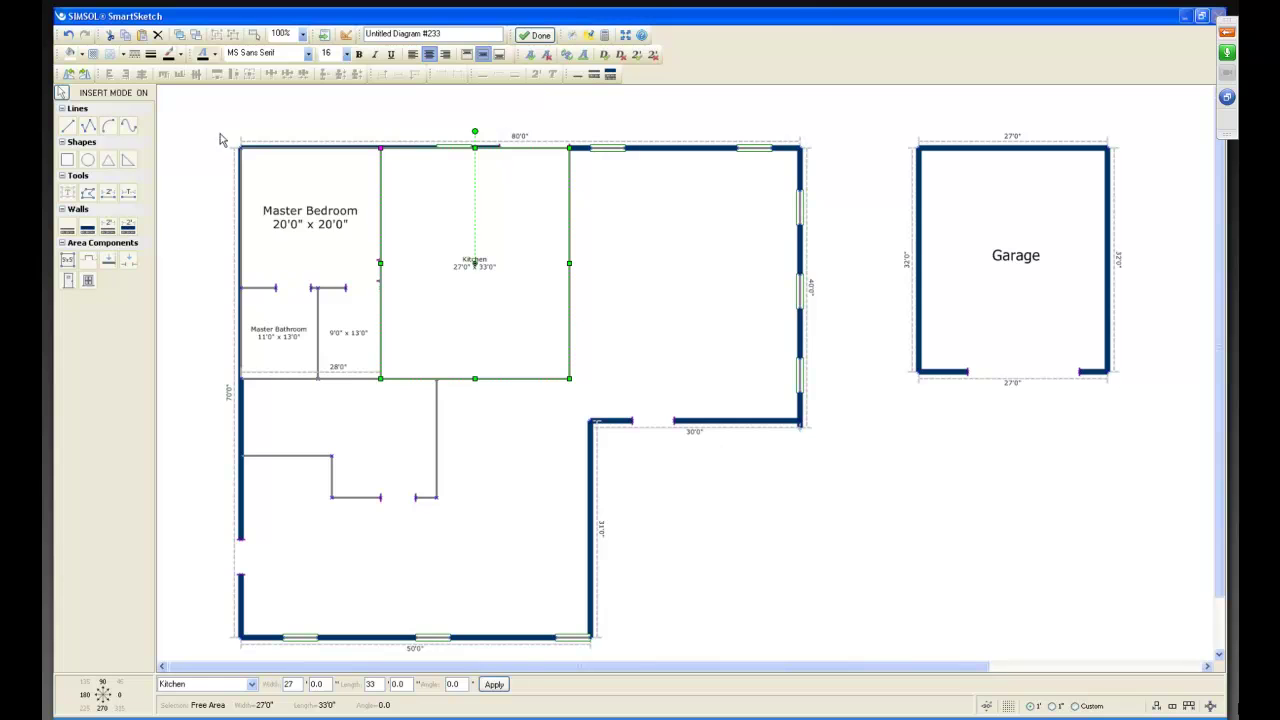
pyautogui.click(197, 36)
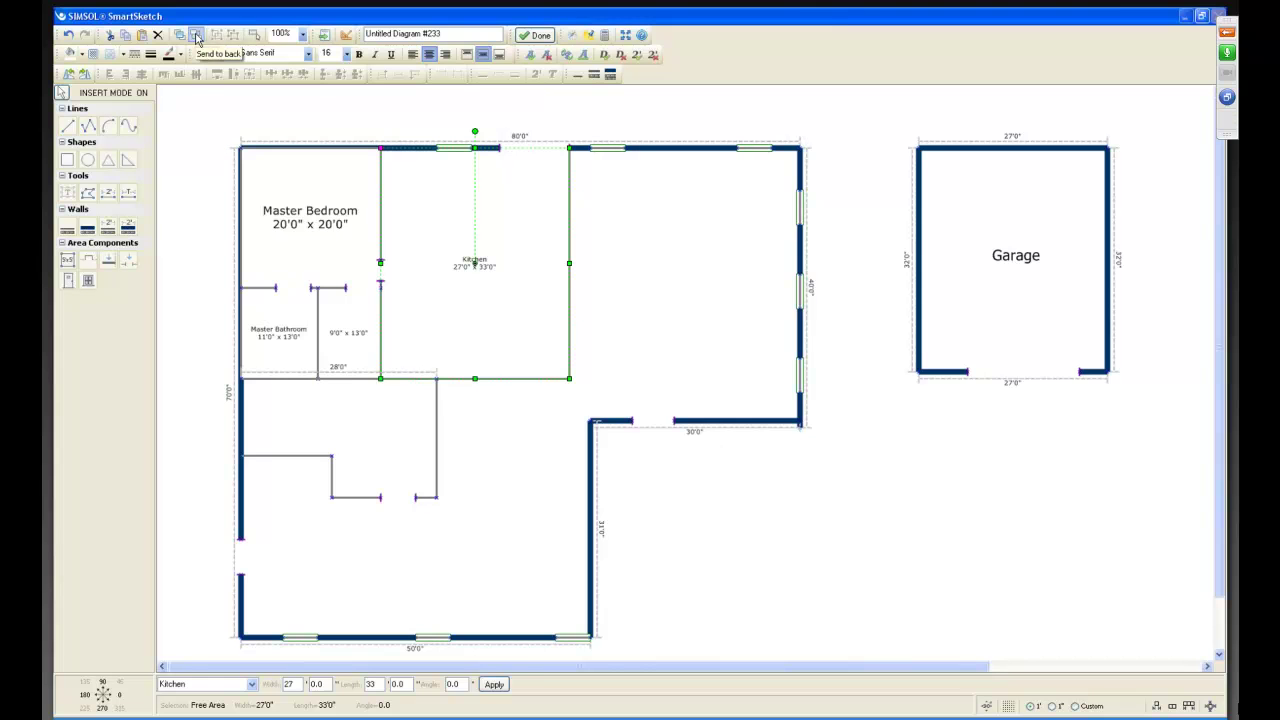
pyautogui.click(614, 260)
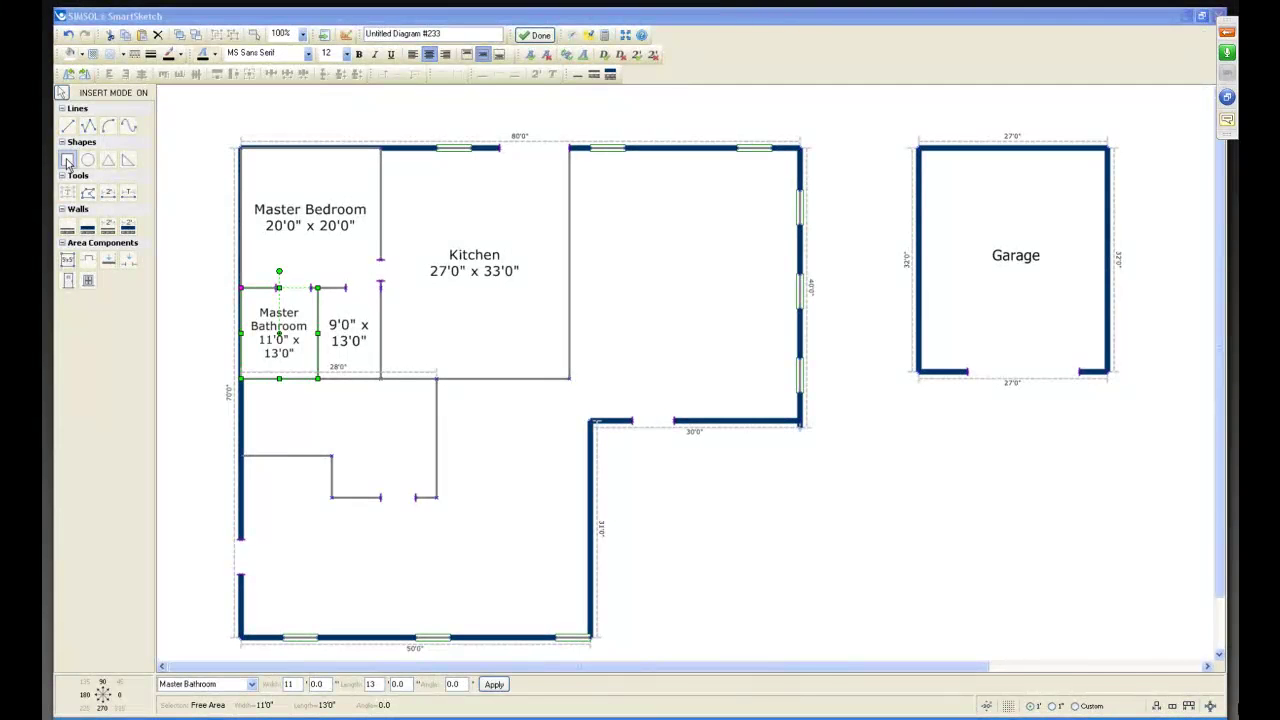
# Step: Draw an arc between the two upper corners of the master bedroom and raise its midpoint for a taller curve
pyautogui.click(251, 129)
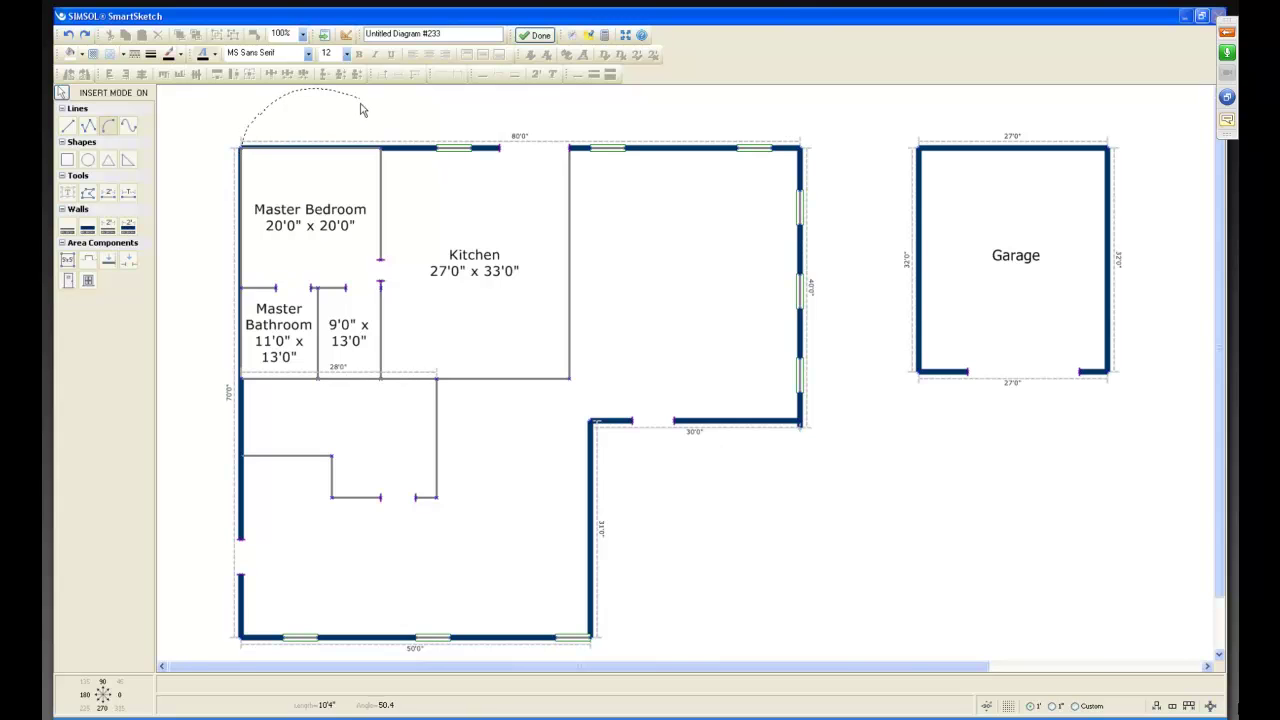
pyautogui.click(381, 147)
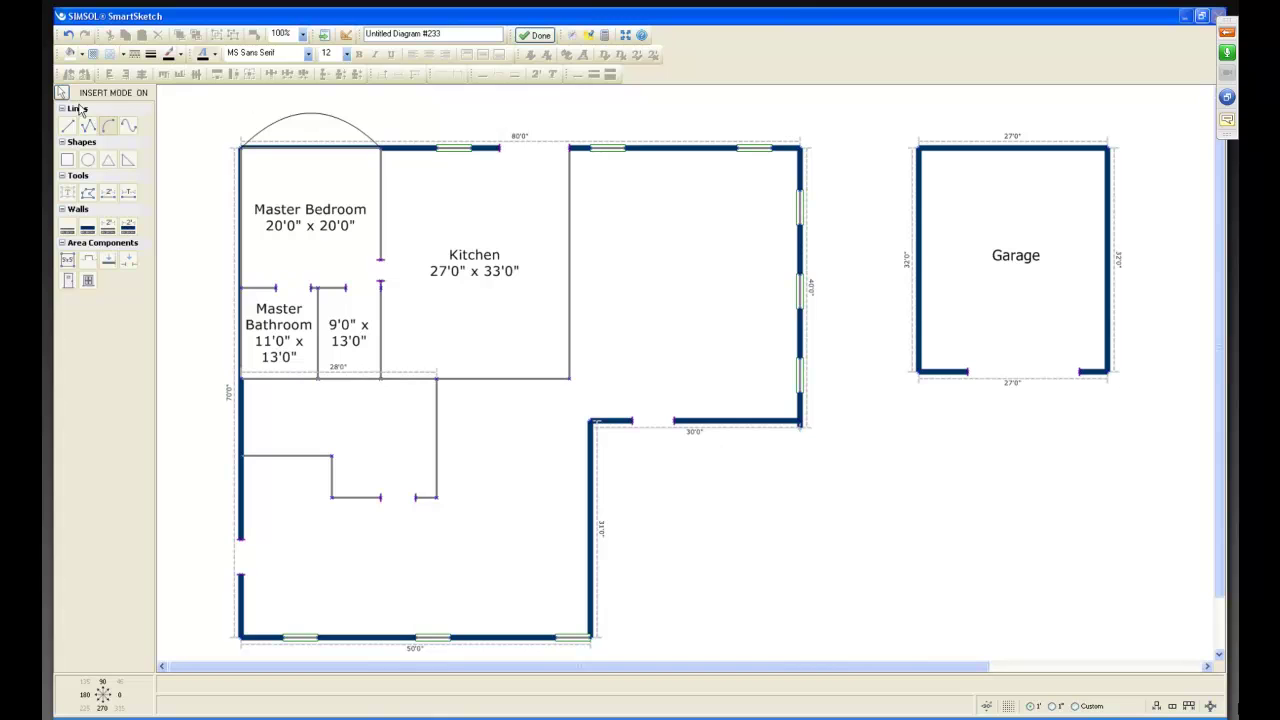
pyautogui.click(284, 119)
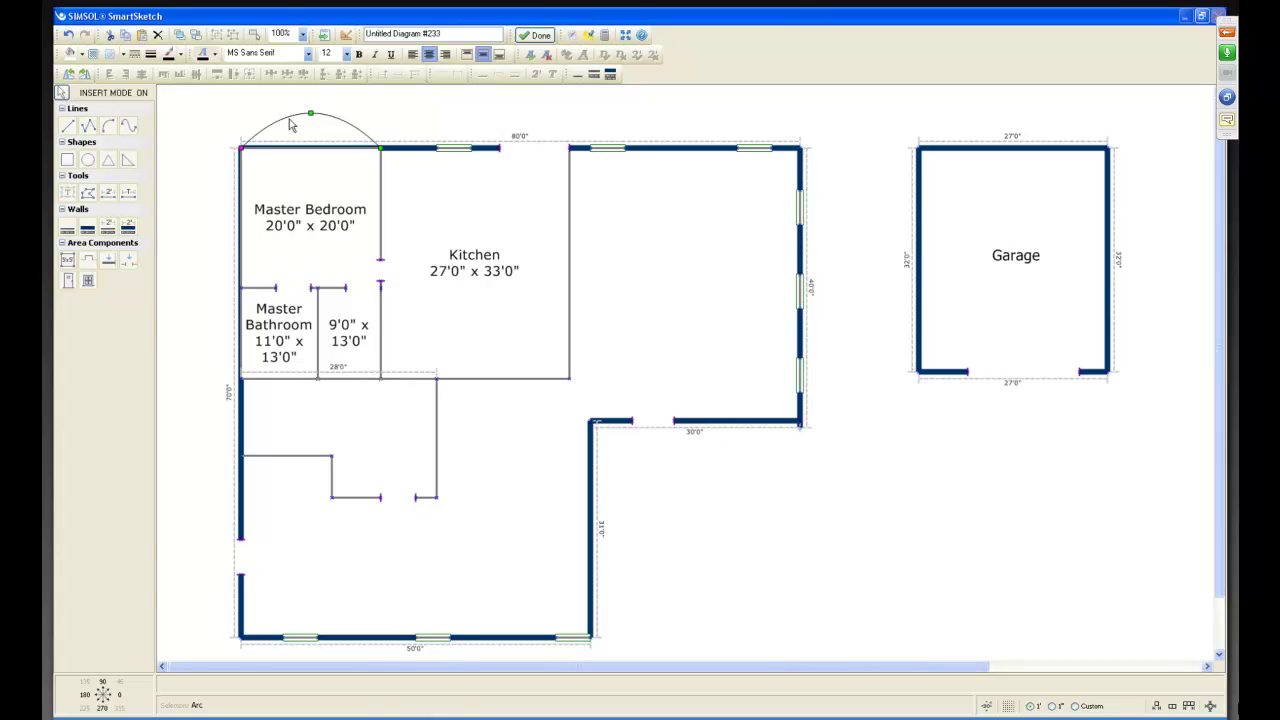
pyautogui.moveTo(312, 113); pyautogui.dragTo(312, 93)
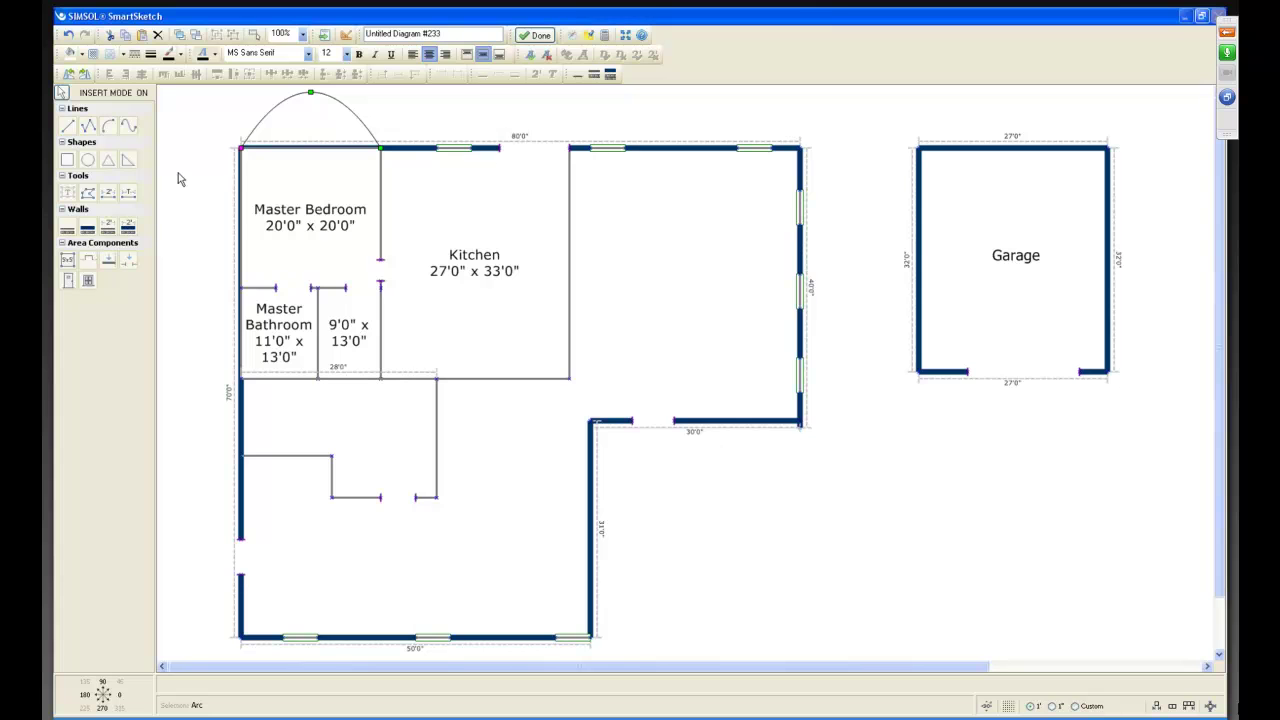
# Step: Draw small arcs over the two windows beyond the kitchen in the 80' exterior wall
pyautogui.click(108, 128)
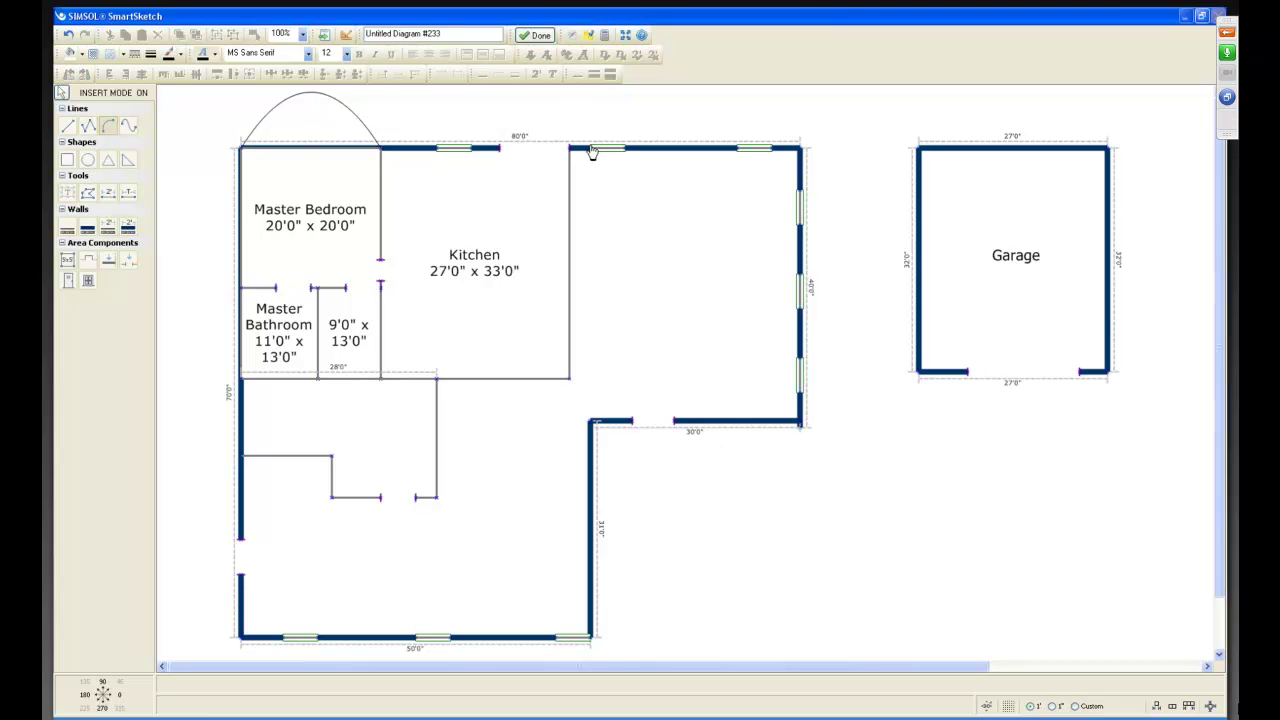
pyautogui.click(592, 148)
pyautogui.click(626, 148)
pyautogui.click(738, 149)
pyautogui.click(768, 148)
pyautogui.click(608, 146)
# Step: Undo the arcs drawn at the windows of the 80' exterior wall
pyautogui.click(62, 93)
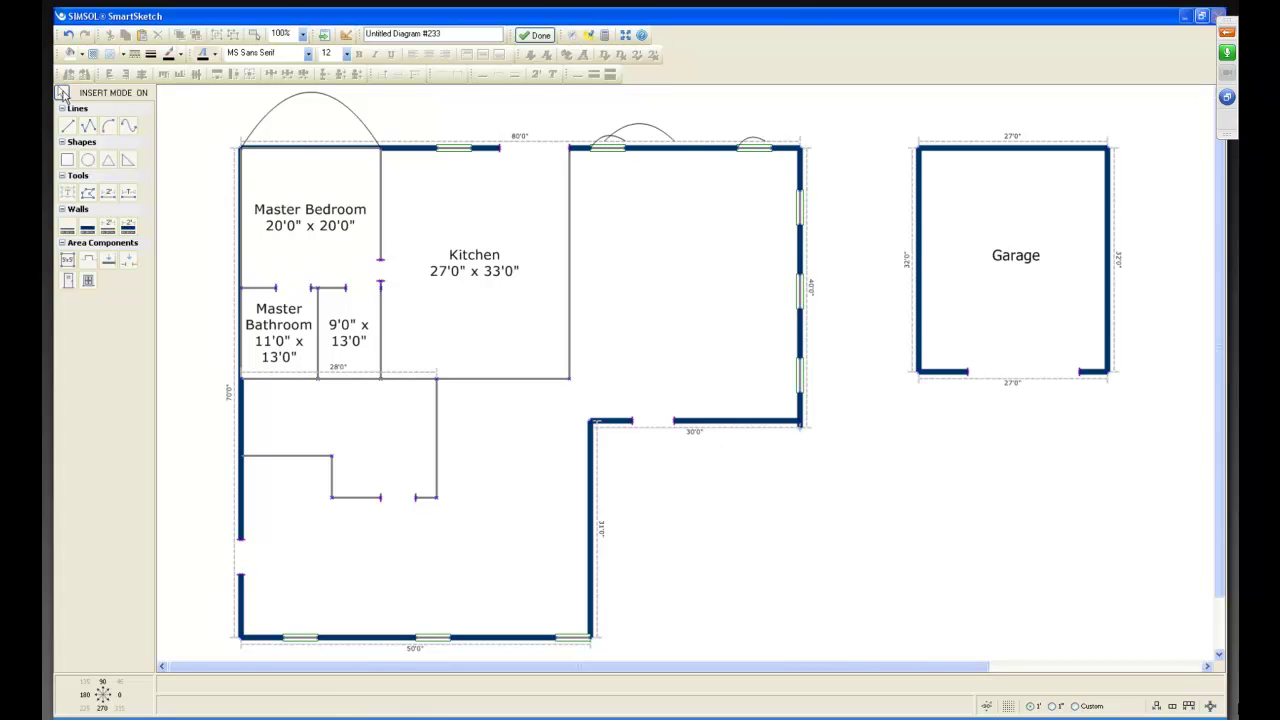
pyautogui.click(69, 36)
pyautogui.click(69, 36)
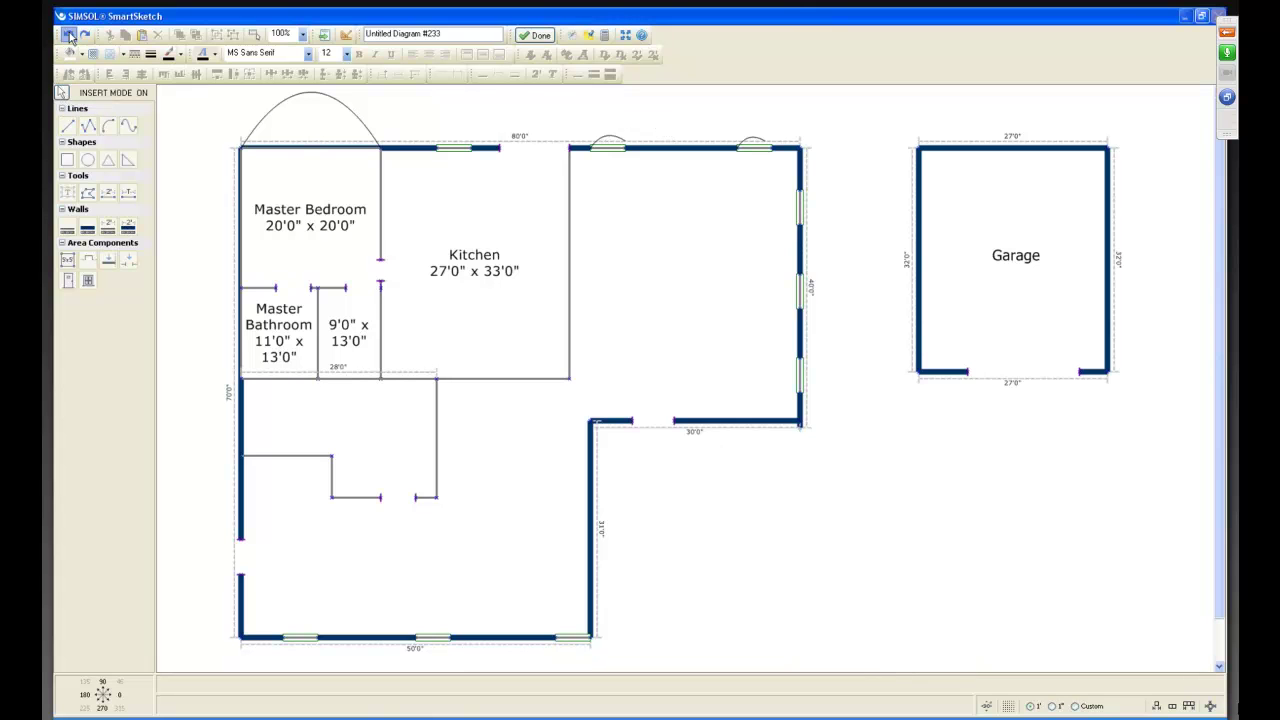
pyautogui.click(69, 36)
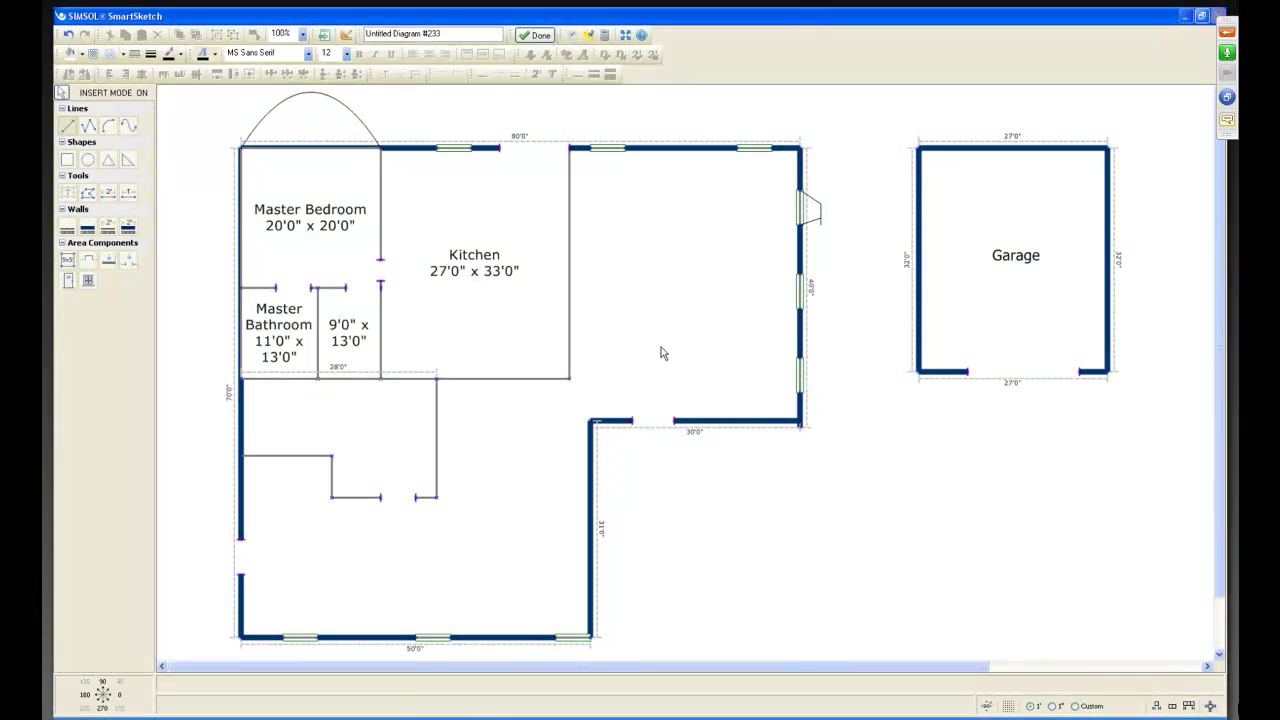
# Step: Finish editing the floor-plan diagram and return to the claim's enclosures
pyautogui.click(1210, 707)
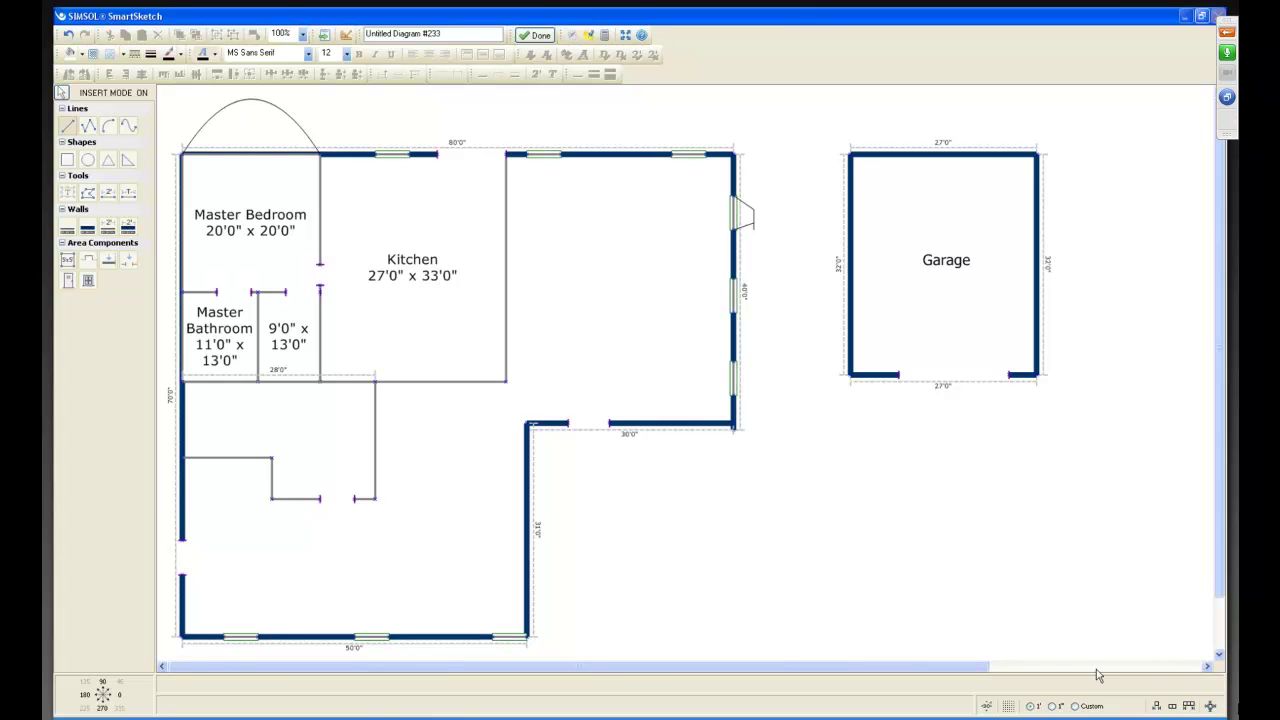
pyautogui.click(1009, 706)
pyautogui.click(533, 36)
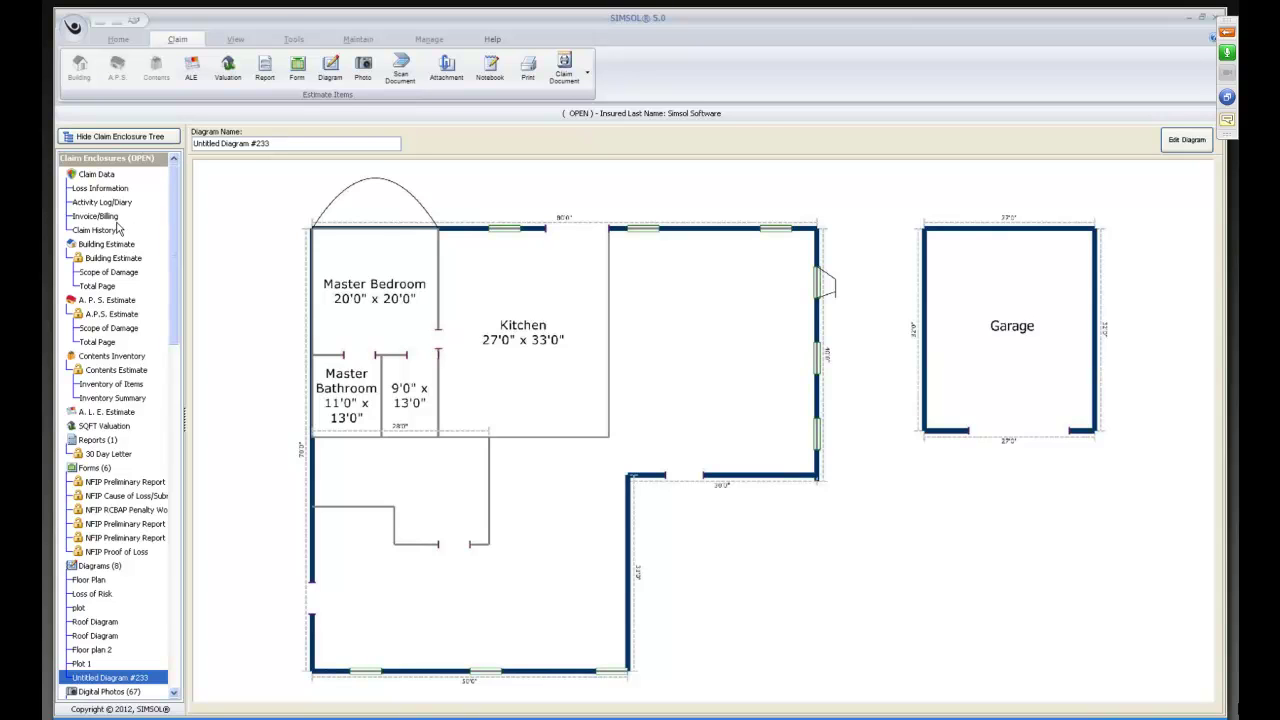
# Step: Open the building estimate's scope of damage and bring up the dimensions of the Master Bedroom area
pyautogui.click(109, 272)
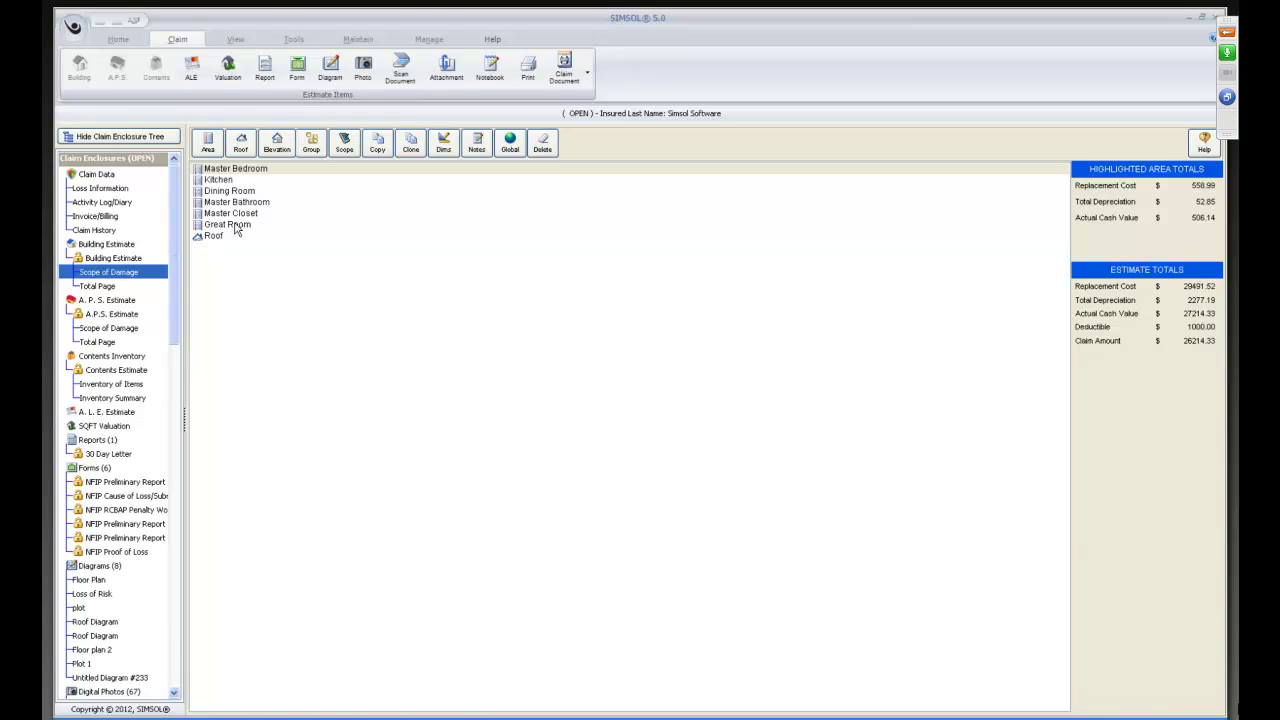
pyautogui.click(245, 171)
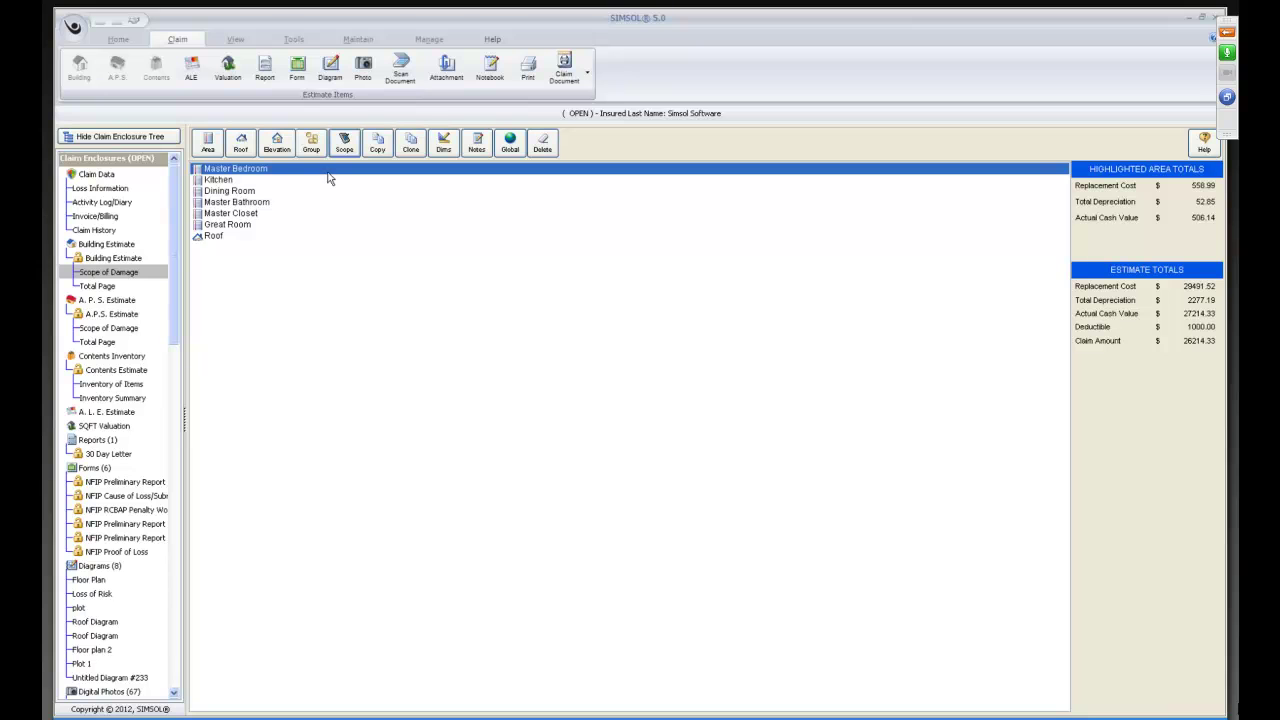
pyautogui.click(443, 155)
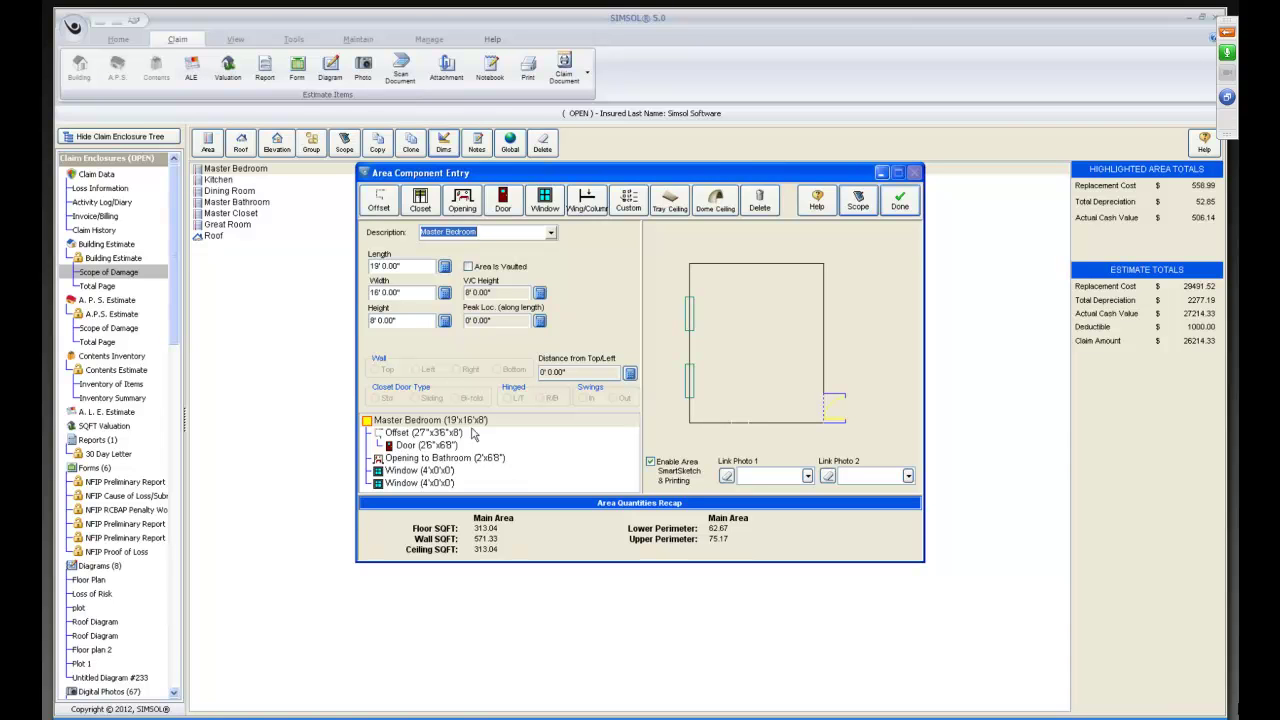
# Step: Set the Master Bedroom offset's distance from top/left to 0
pyautogui.click(420, 437)
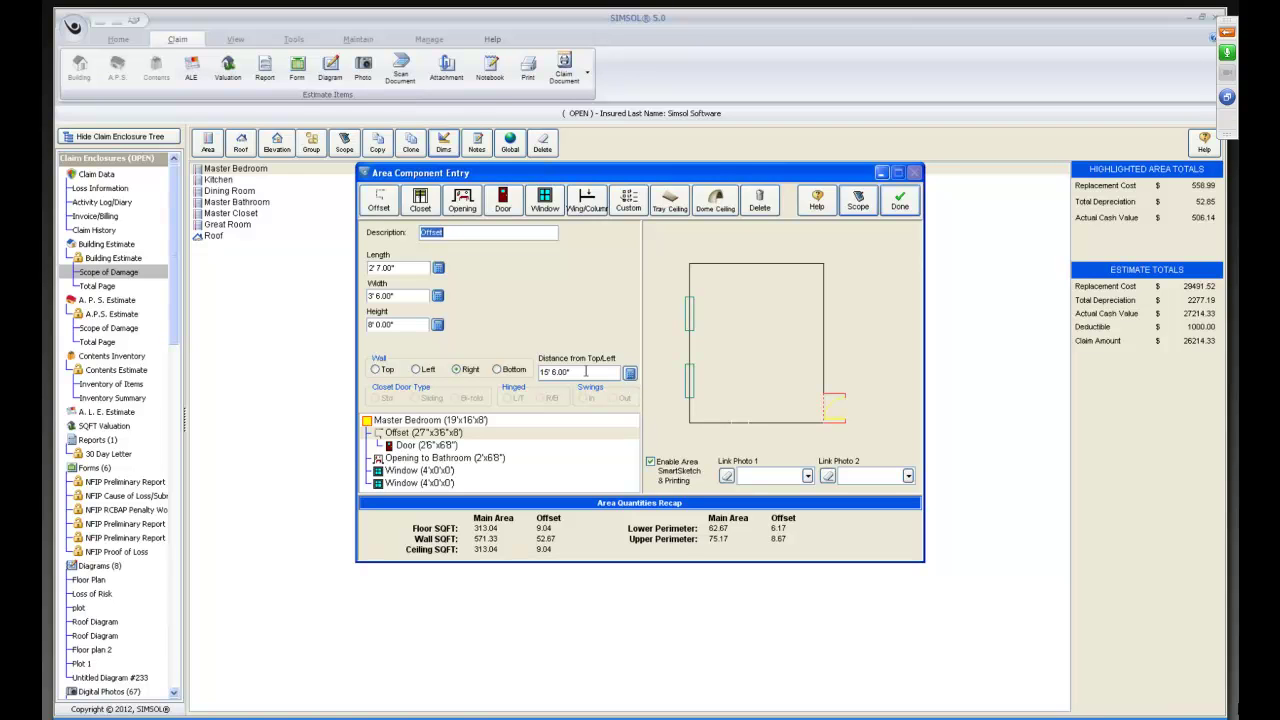
pyautogui.click(586, 371)
pyautogui.write('0')
pyautogui.press('Tab')
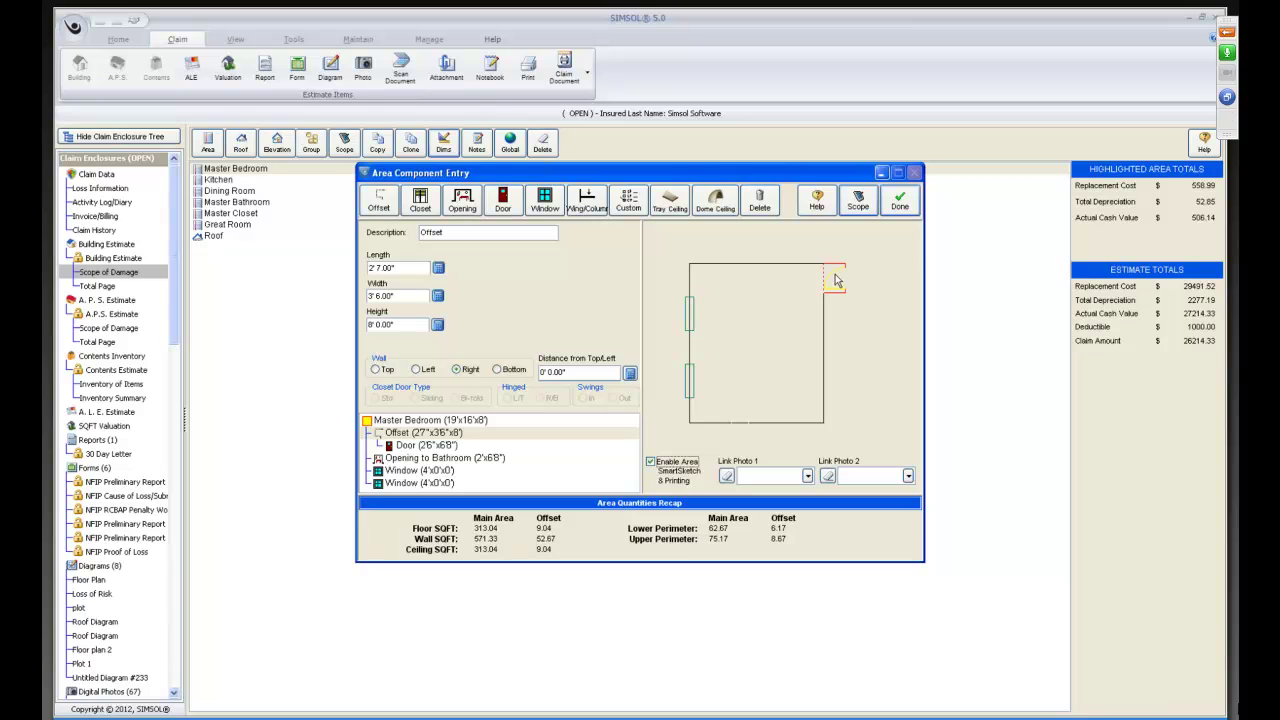
# Step: Set the Master Bedroom offset's distance from top/left to 15' 6" and finish the area entry
pyautogui.click(589, 372)
pyautogui.write('15 6')
pyautogui.press('Tab')
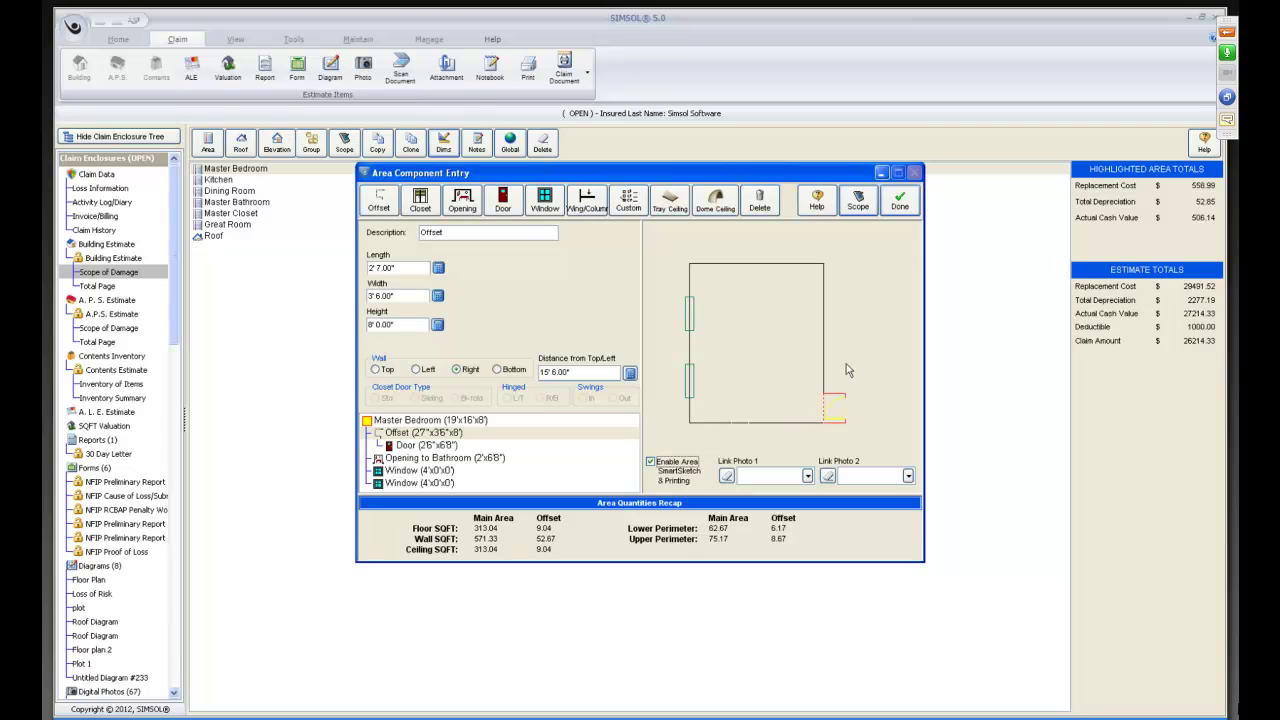
pyautogui.click(899, 202)
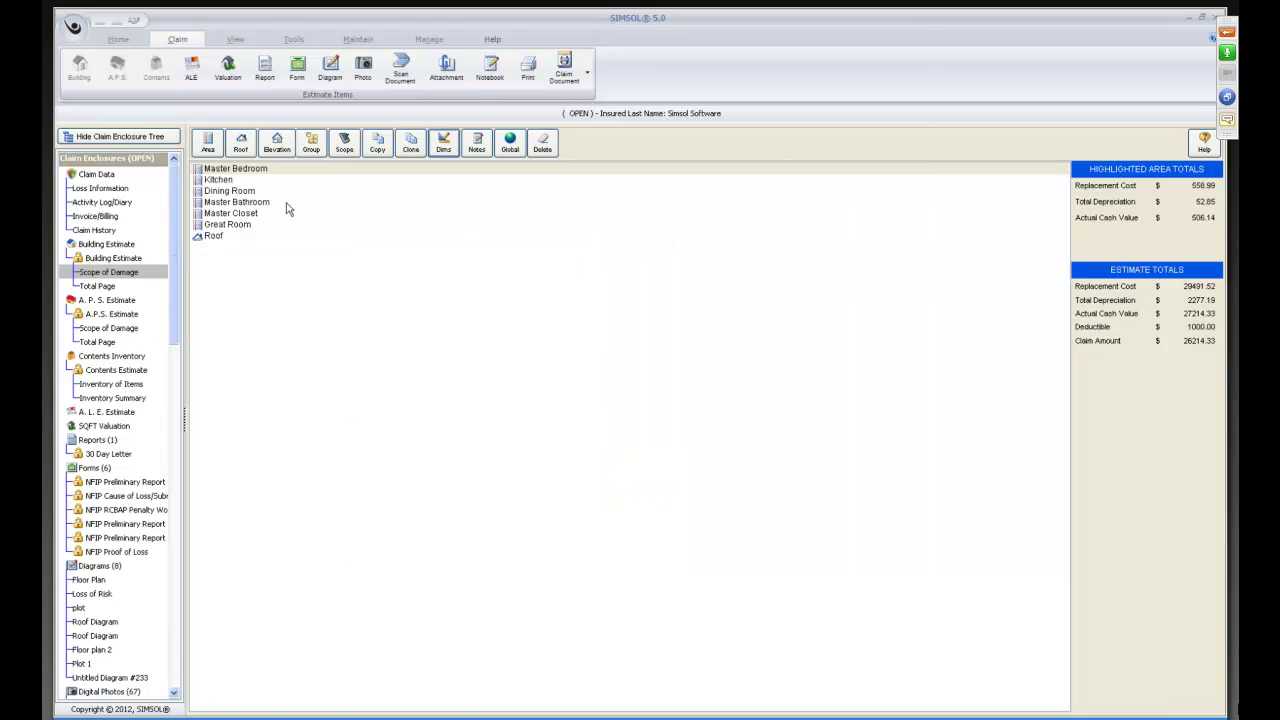
# Step: Review the Kitchen area's dimensions and sketch, and return to the area list
pyautogui.click(334, 182)
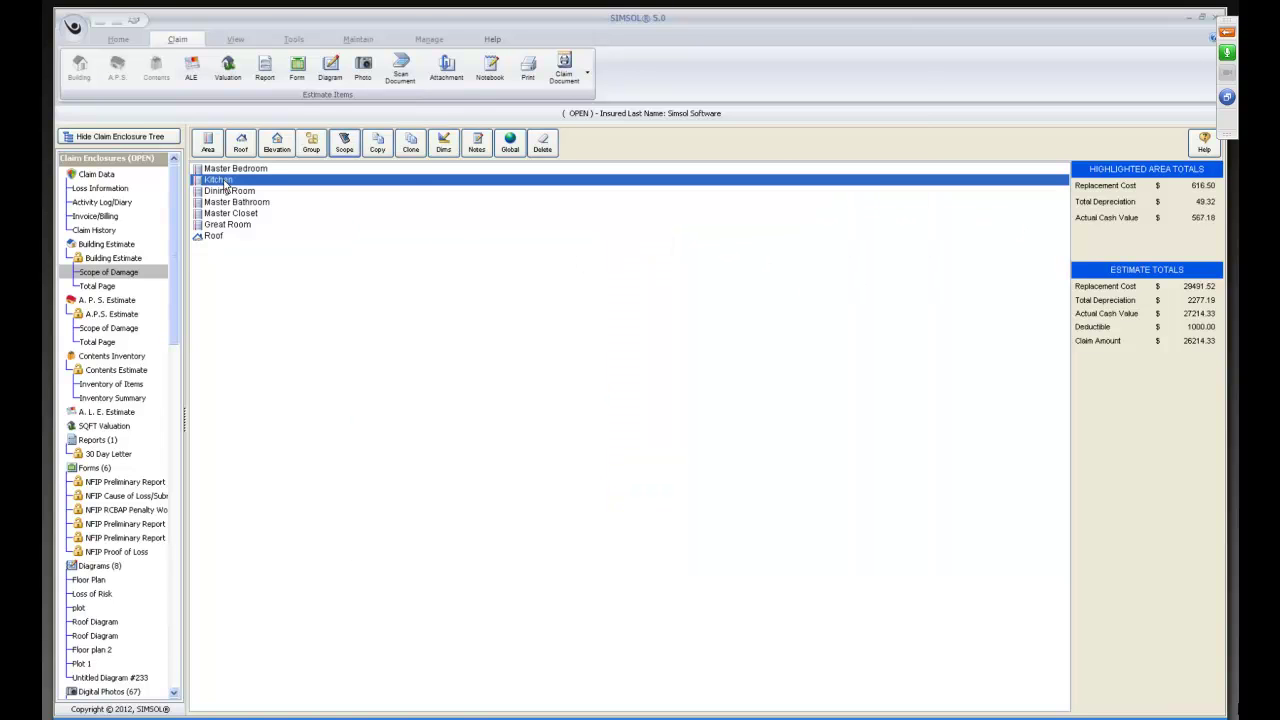
pyautogui.click(443, 147)
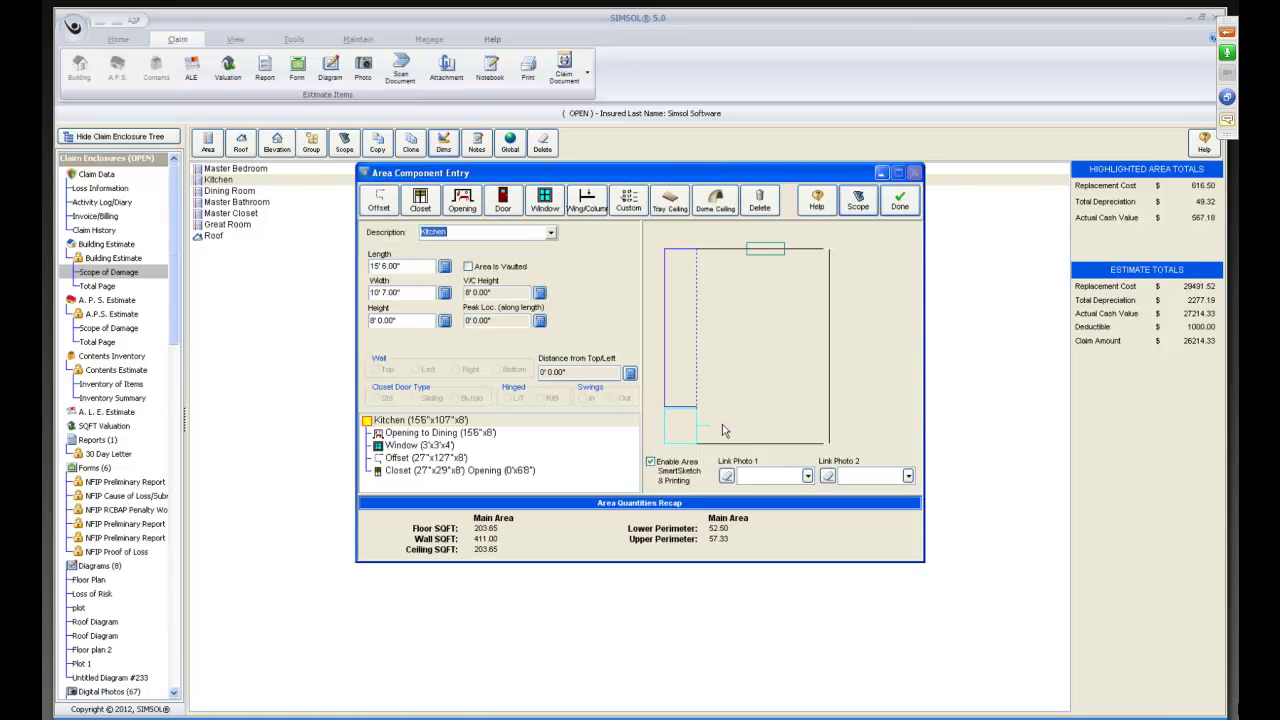
pyautogui.click(898, 203)
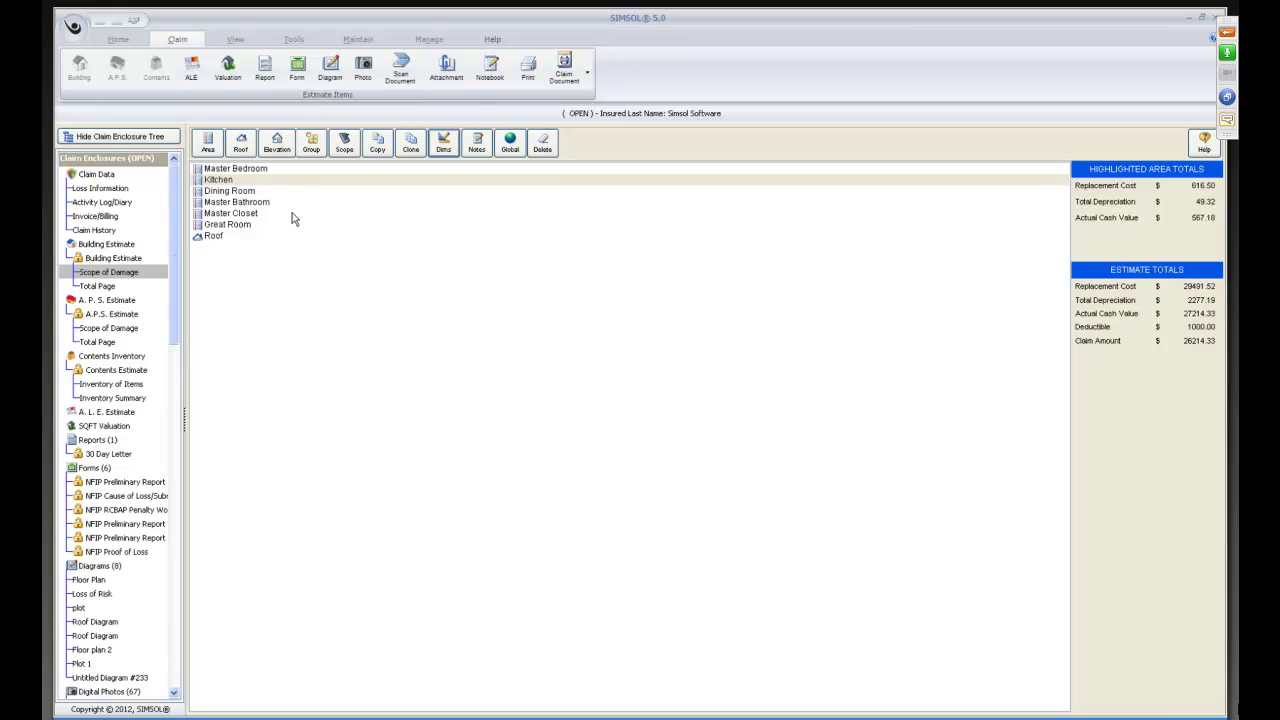
# Step: Create a new diagram in a maximized window and import all areas of the building estimate into it
pyautogui.click(330, 68)
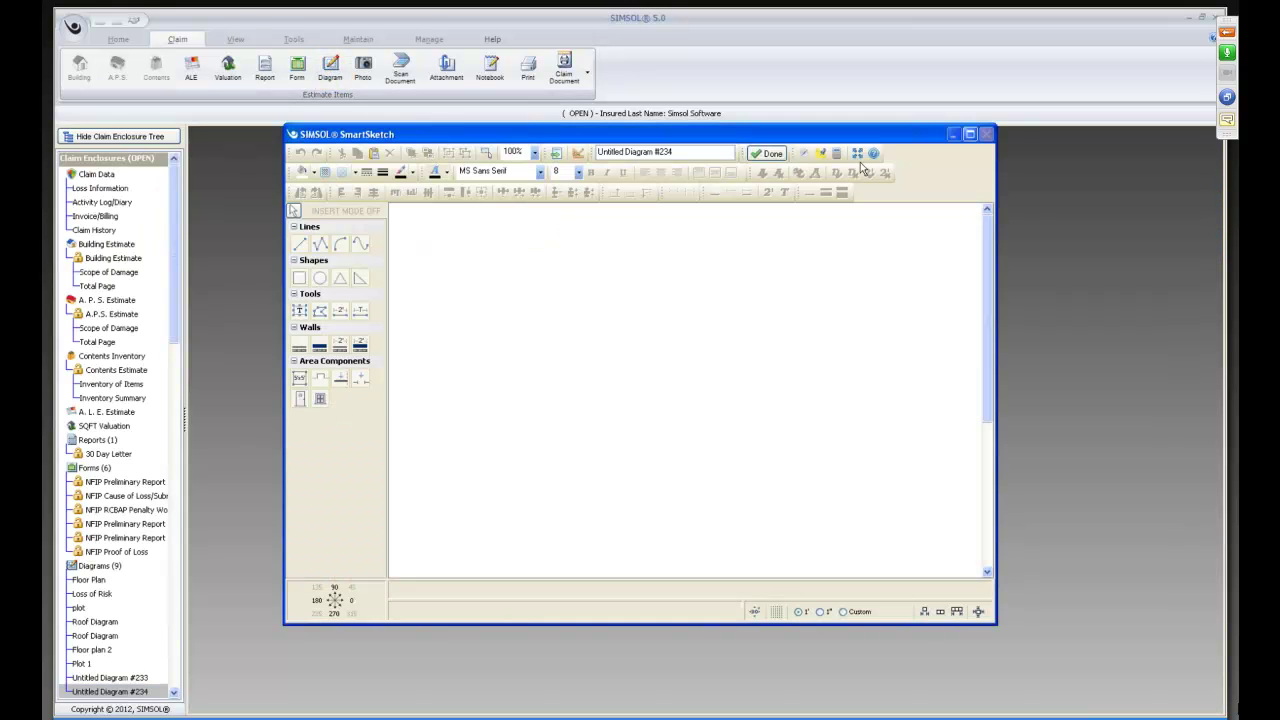
pyautogui.click(969, 133)
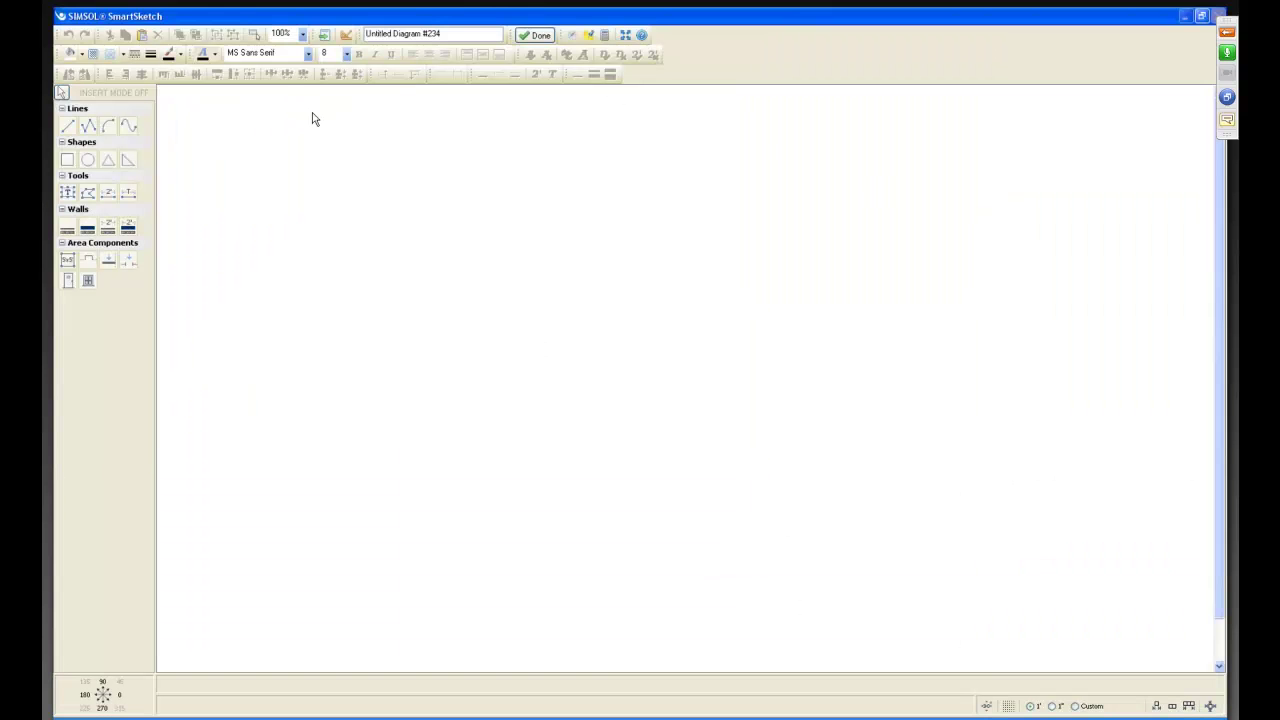
pyautogui.click(326, 37)
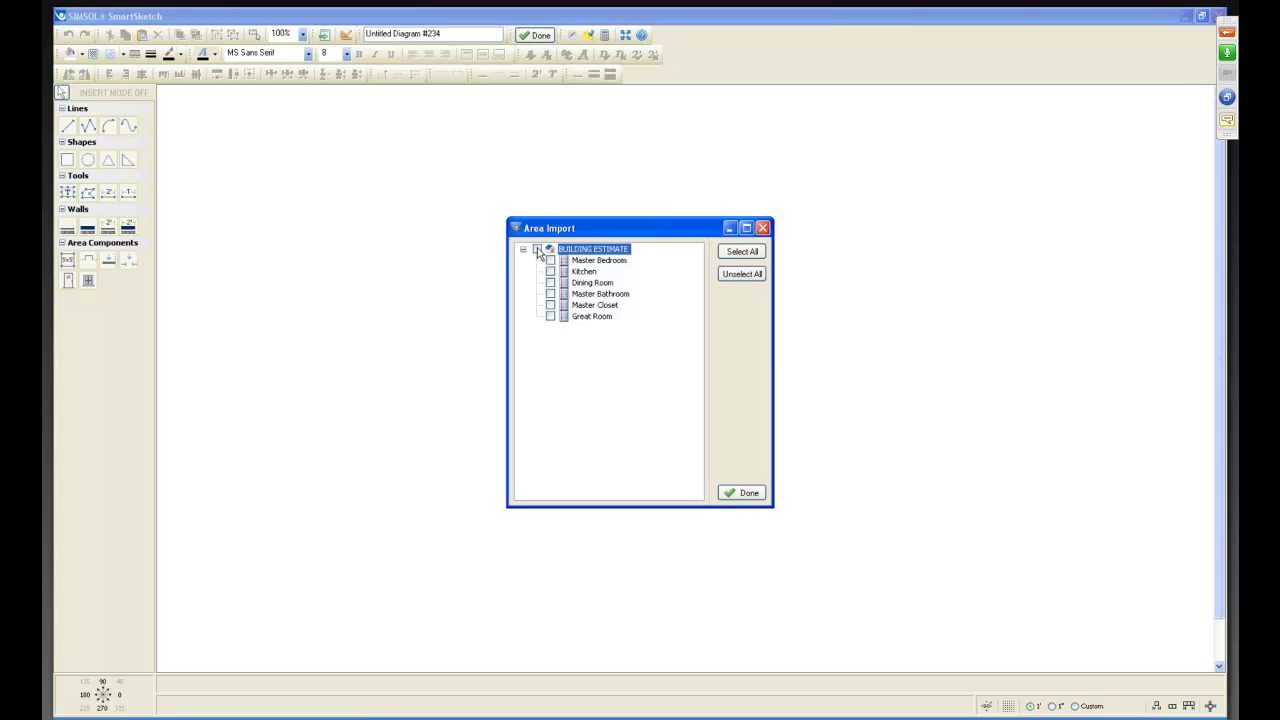
pyautogui.click(740, 253)
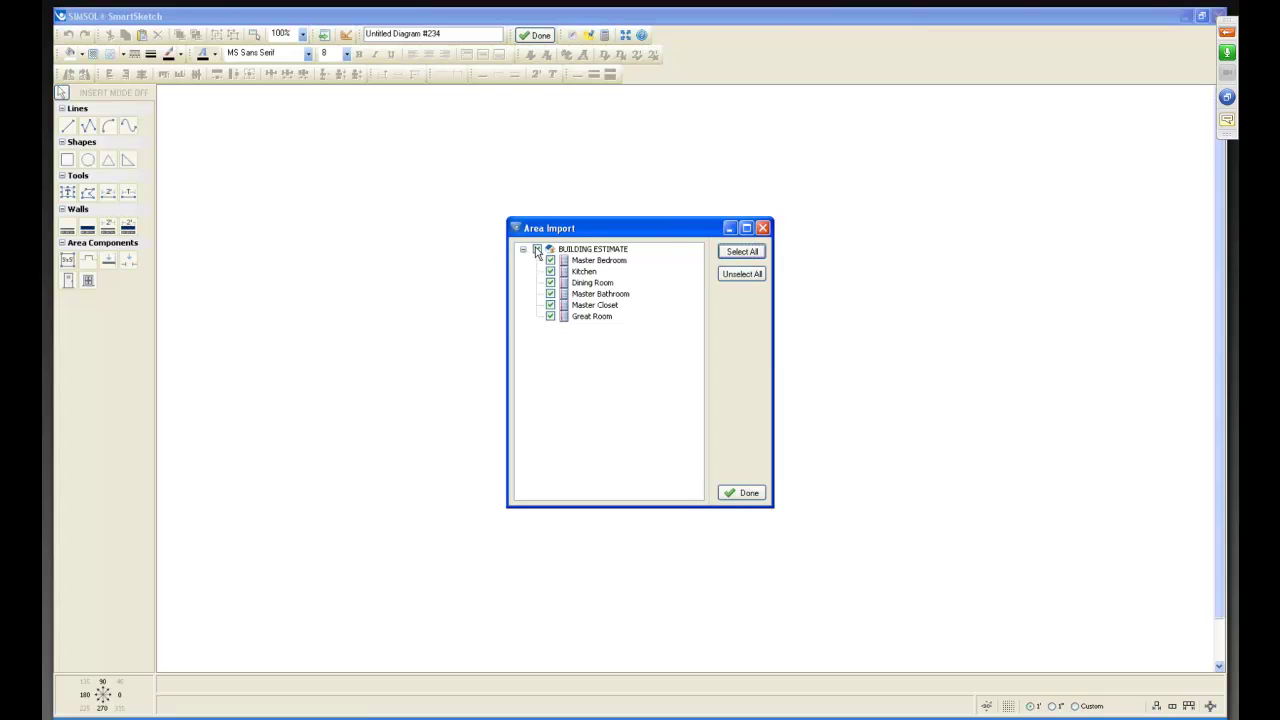
pyautogui.click(751, 497)
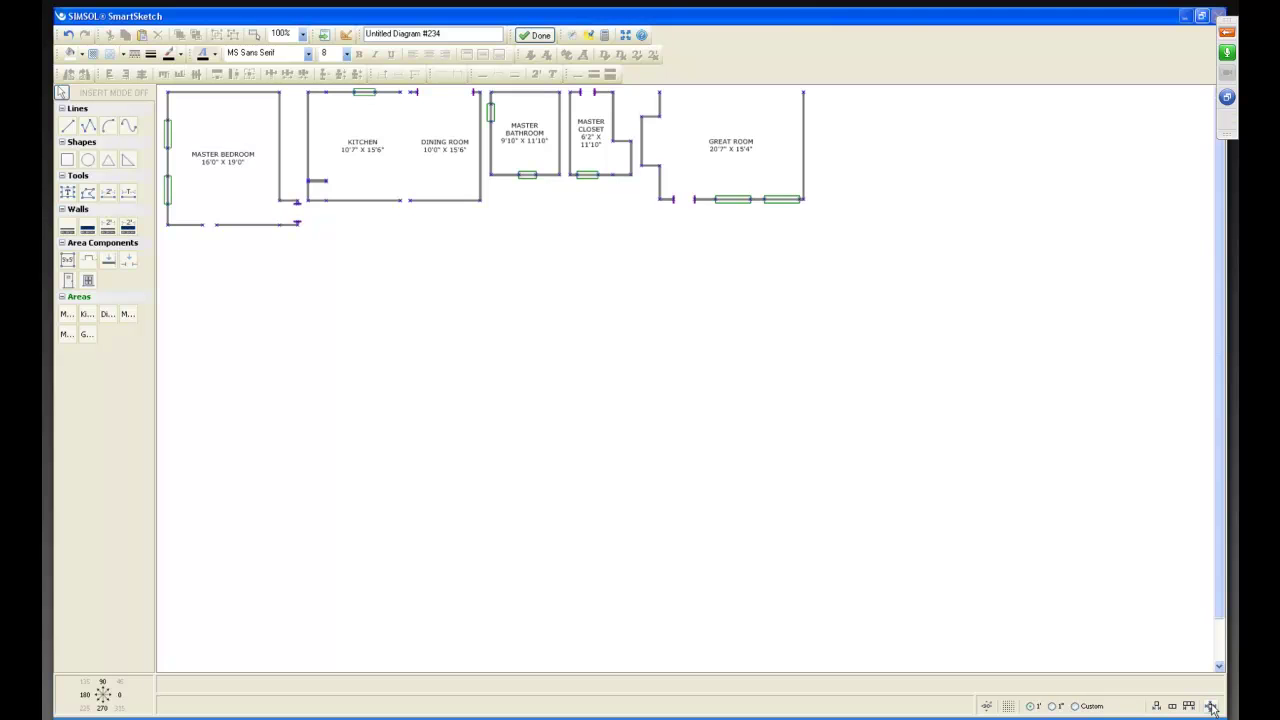
# Step: Enlarge the plan and attach the Kitchen and Dining Room beside the Master Bedroom, with the Master Bathroom and Master Closet along its lower wall
pyautogui.click(1211, 708)
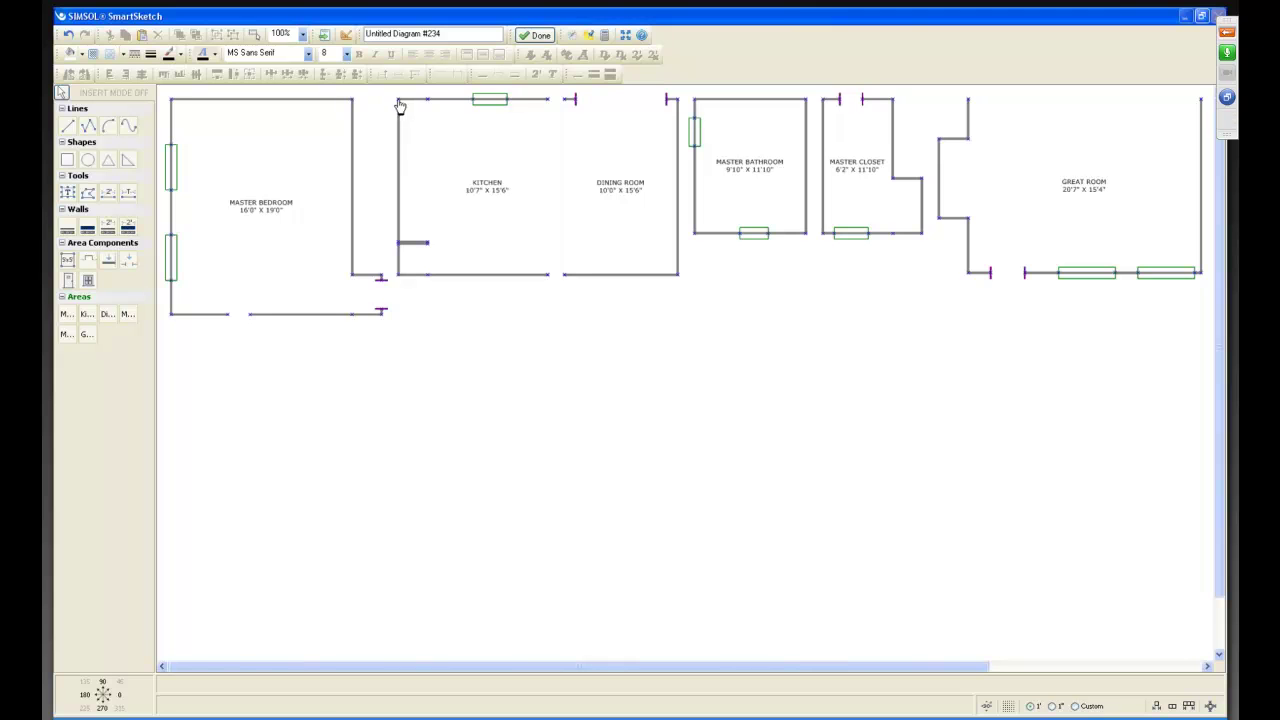
pyautogui.moveTo(399, 105); pyautogui.dragTo(355, 105)
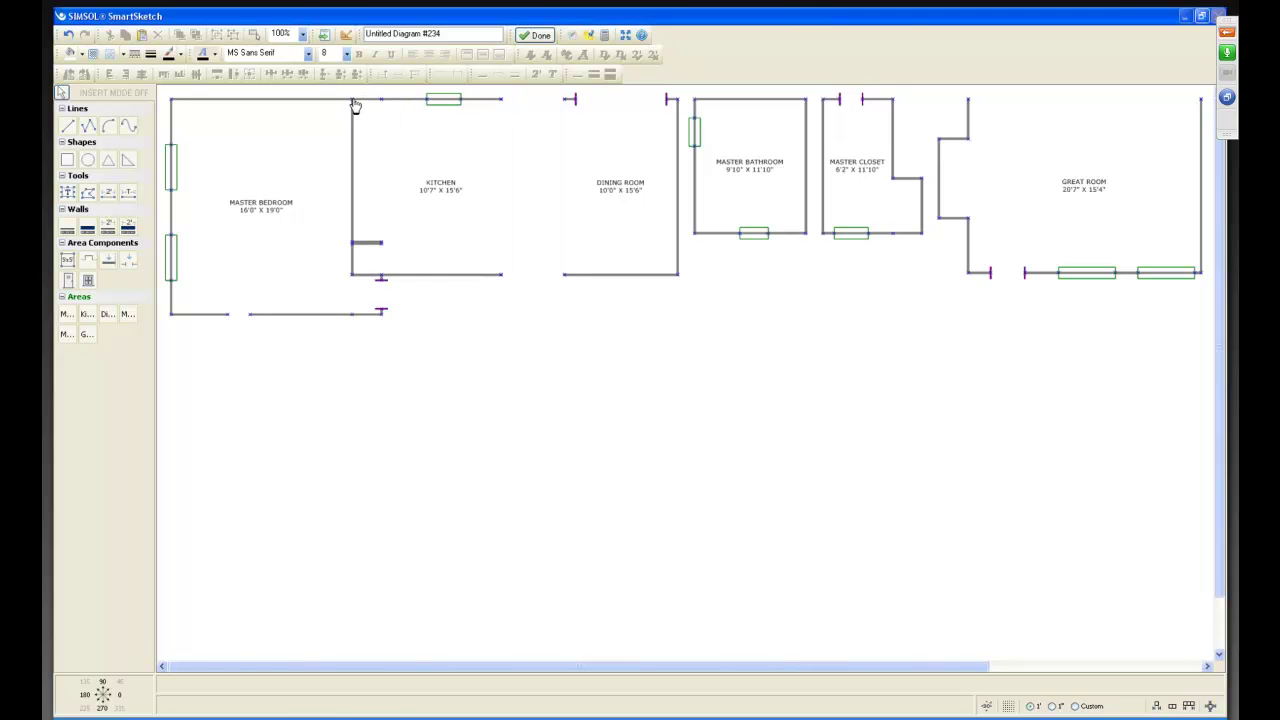
pyautogui.moveTo(567, 101); pyautogui.dragTo(503, 108)
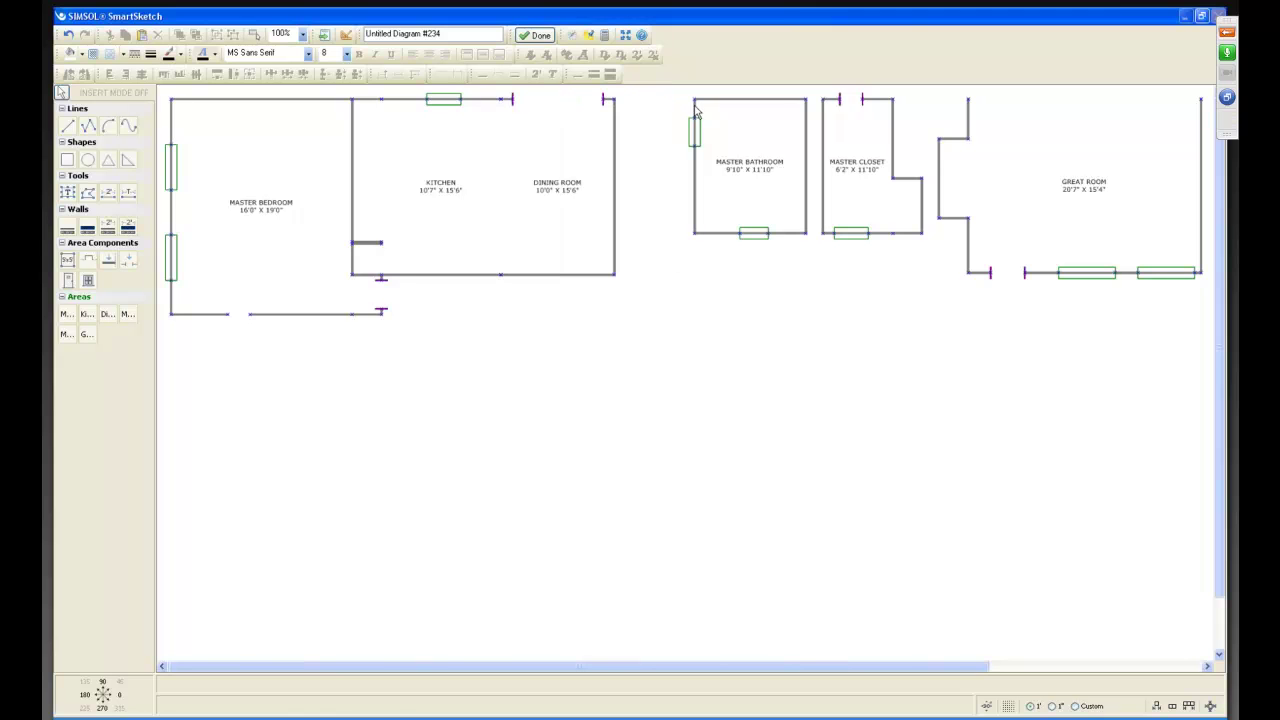
pyautogui.moveTo(694, 102); pyautogui.dragTo(177, 320)
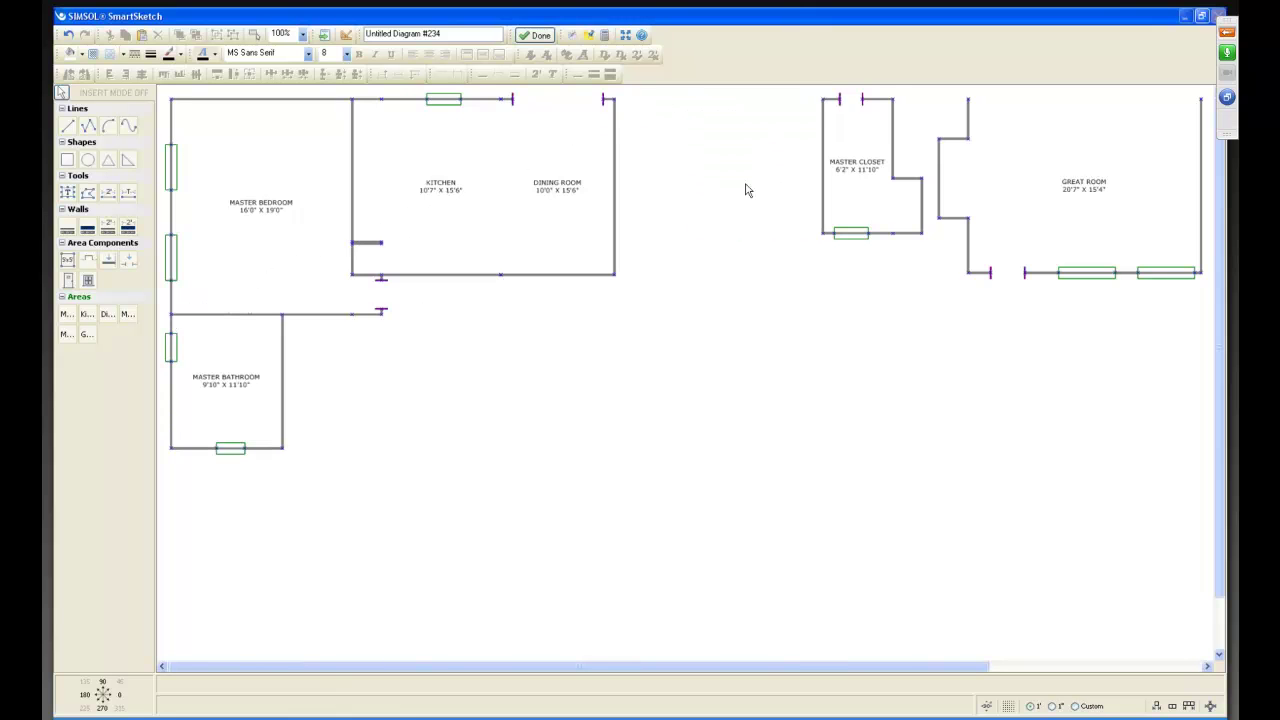
pyautogui.moveTo(822, 101); pyautogui.dragTo(282, 316)
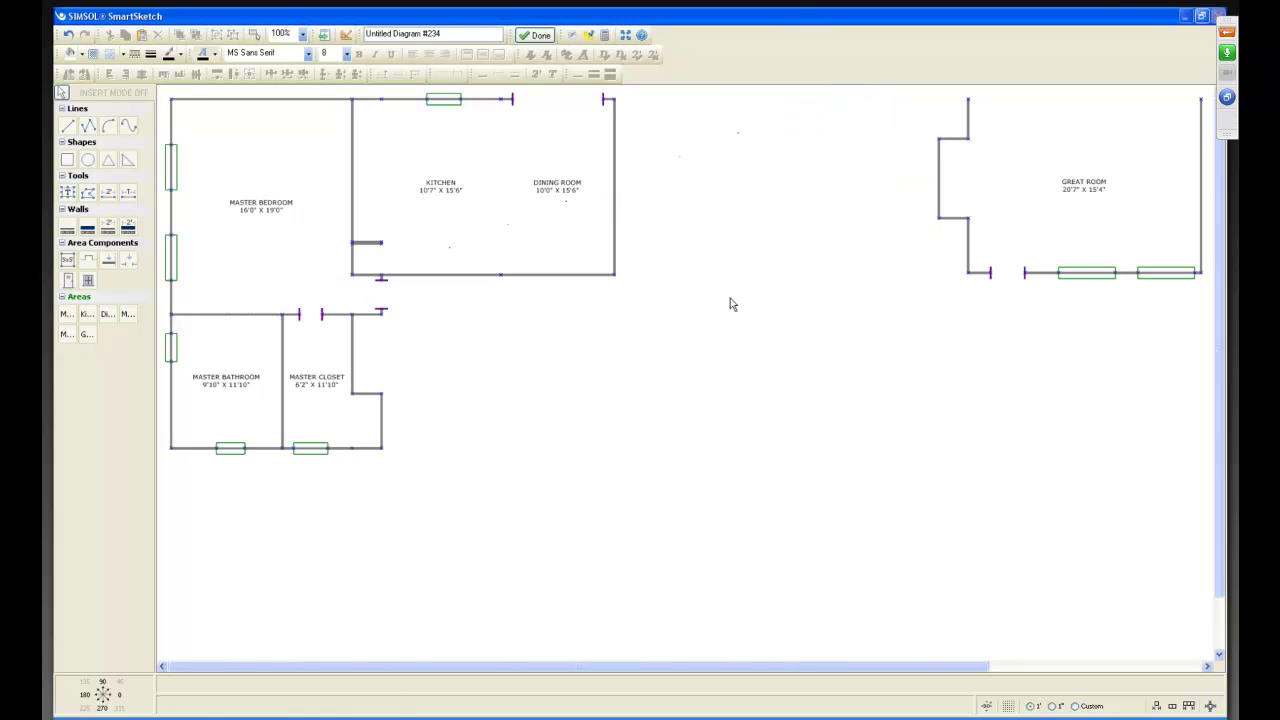
# Step: Try attaching the Great Room by its upper-left wall end to the Master Closet's upper-right corner, and undo the move
pyautogui.click(1079, 183)
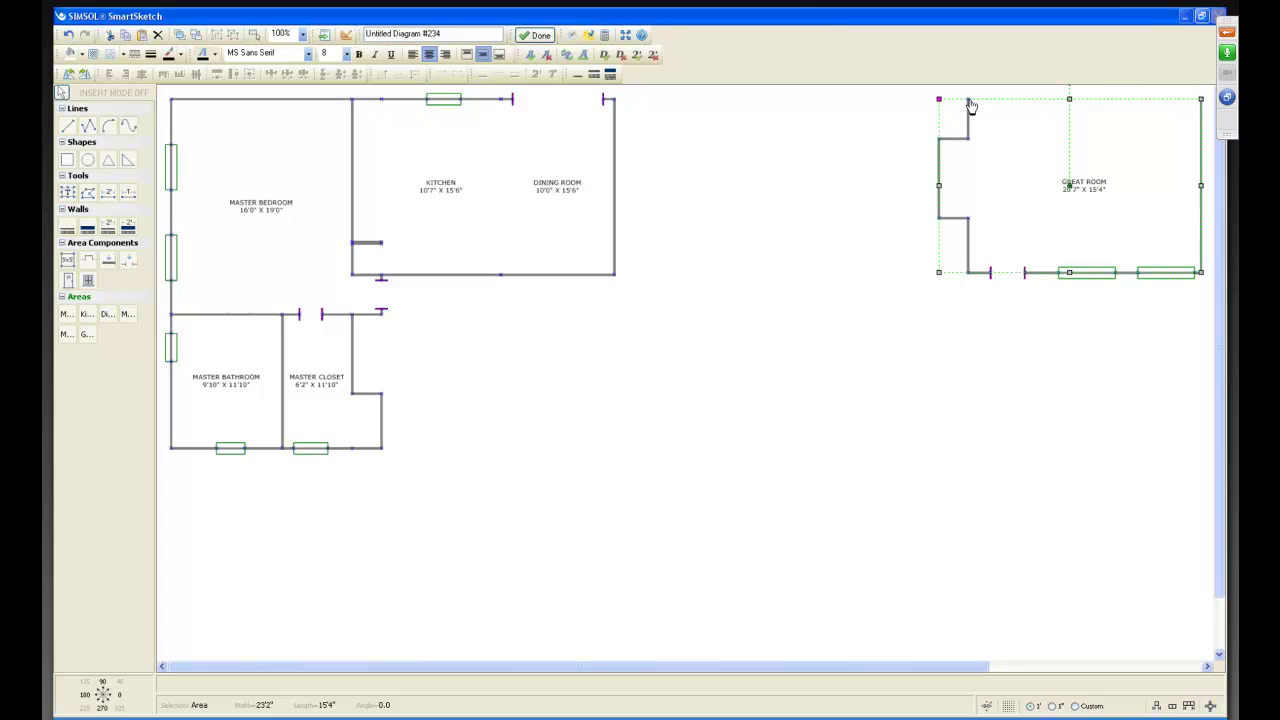
pyautogui.moveTo(968, 103)
pyautogui.mouseDown()
pyautogui.moveTo(563, 334)
pyautogui.moveTo(353, 318)
pyautogui.mouseUp()
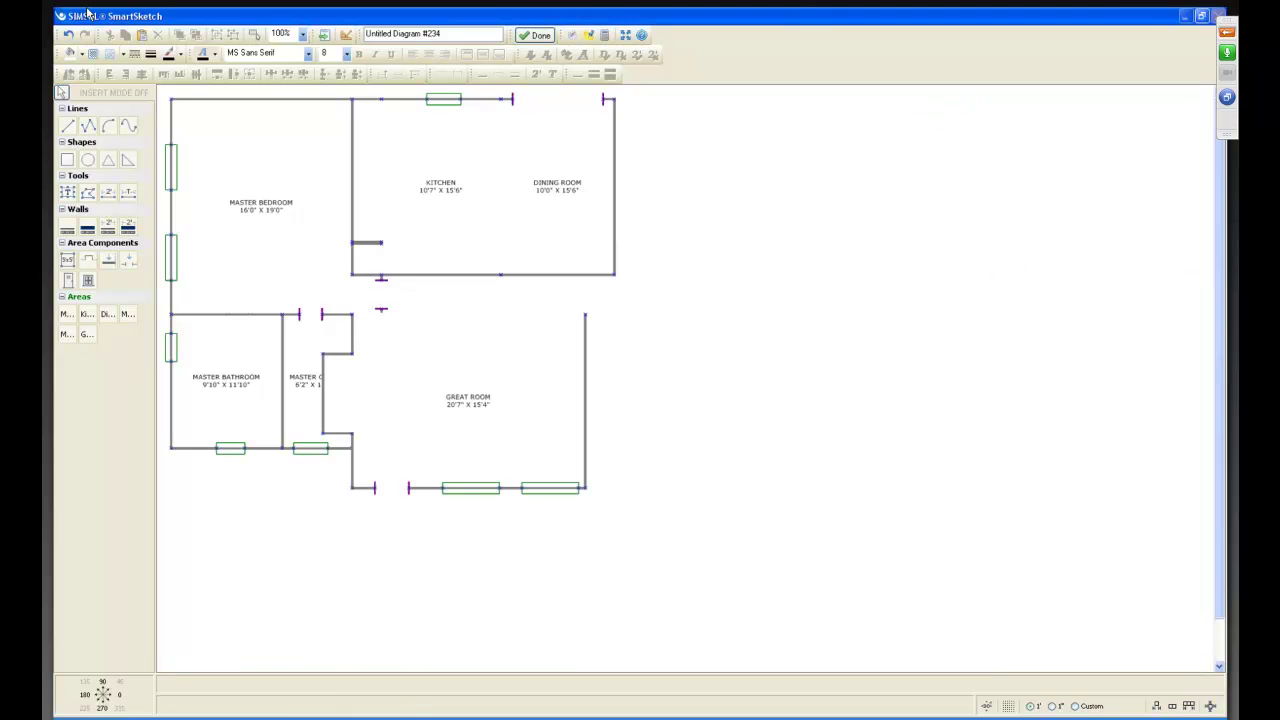
pyautogui.click(70, 36)
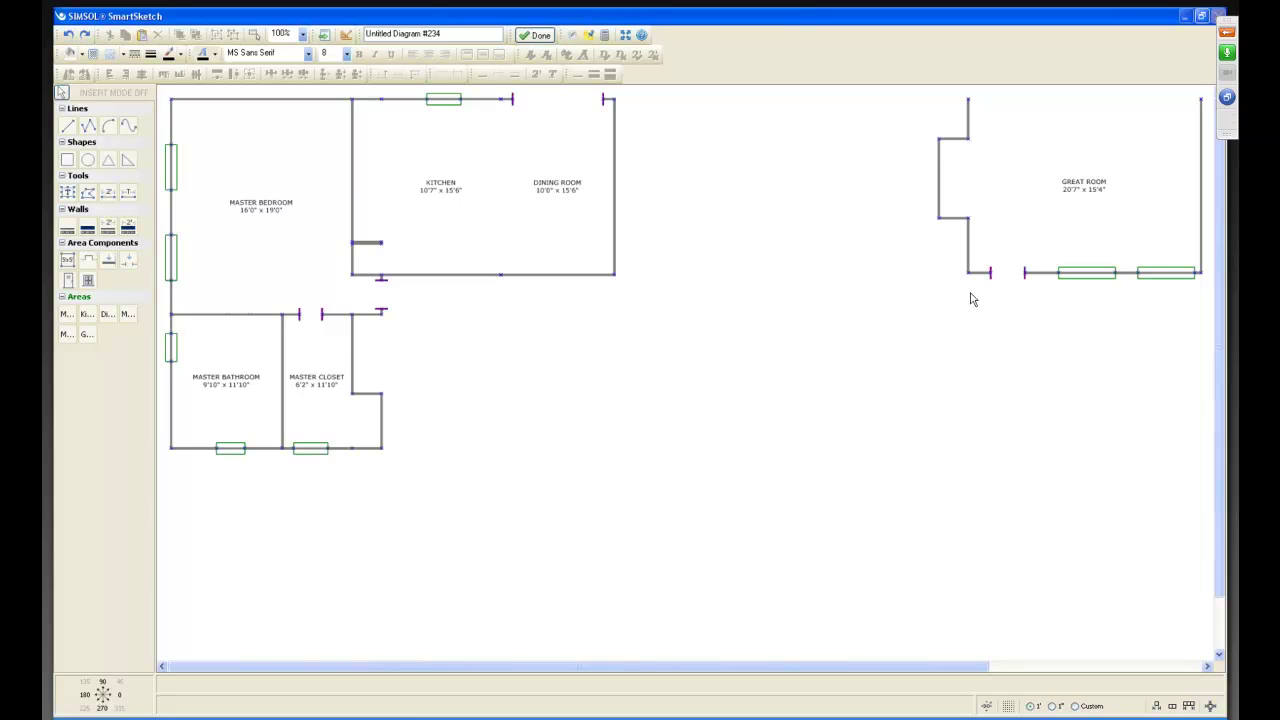
# Step: Attach the Great Room's lower-left corner to the Master Closet's lower-right corner and send the Master Bathroom to the back
pyautogui.moveTo(970, 280); pyautogui.dragTo(385, 456)
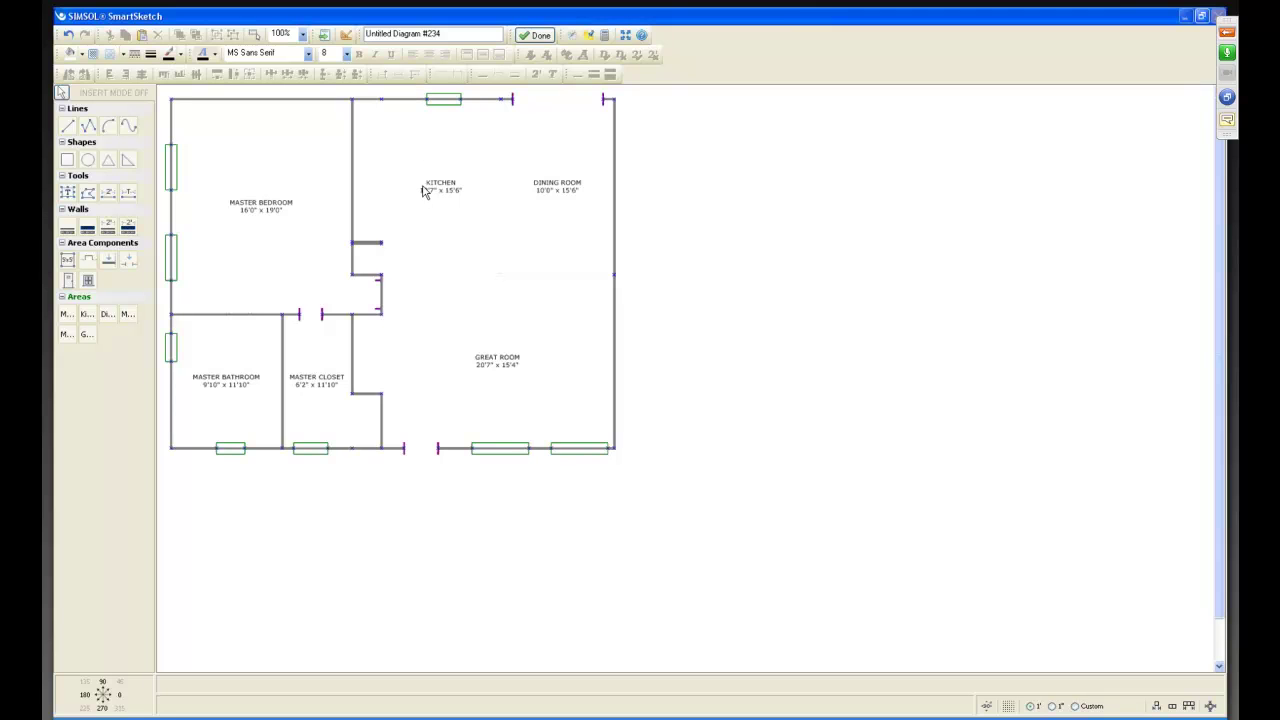
pyautogui.click(234, 346)
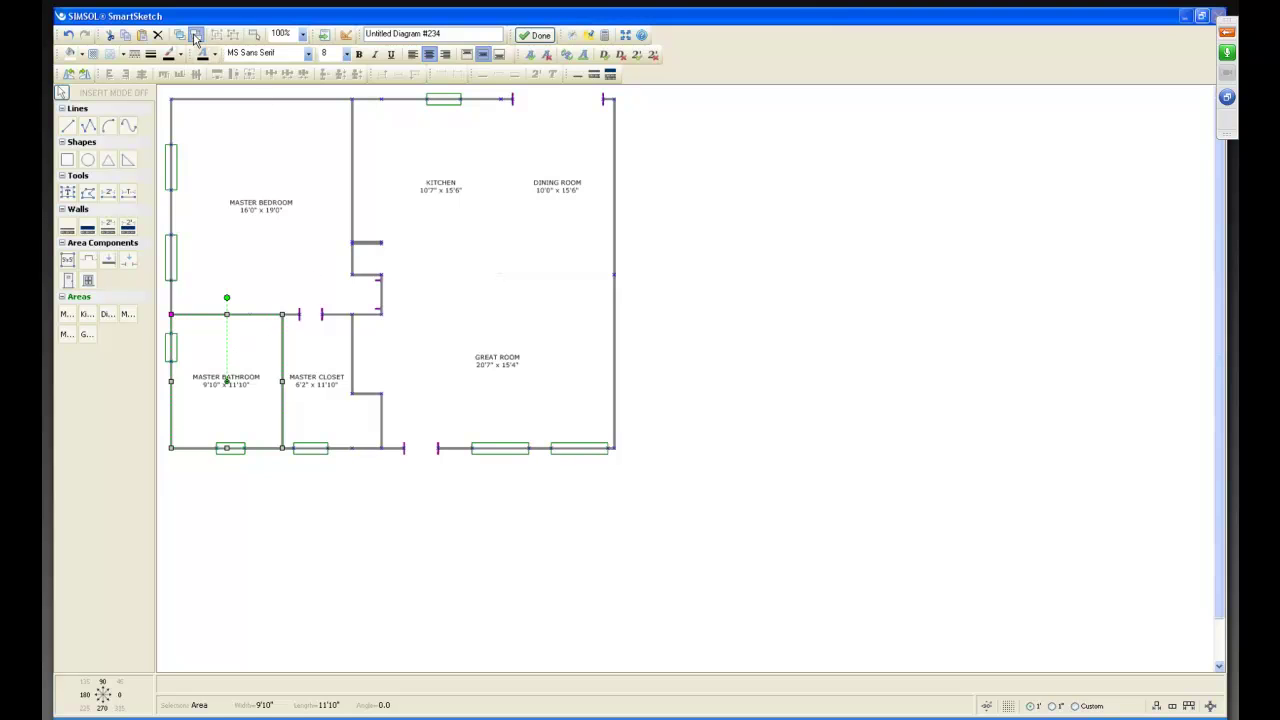
pyautogui.click(729, 294)
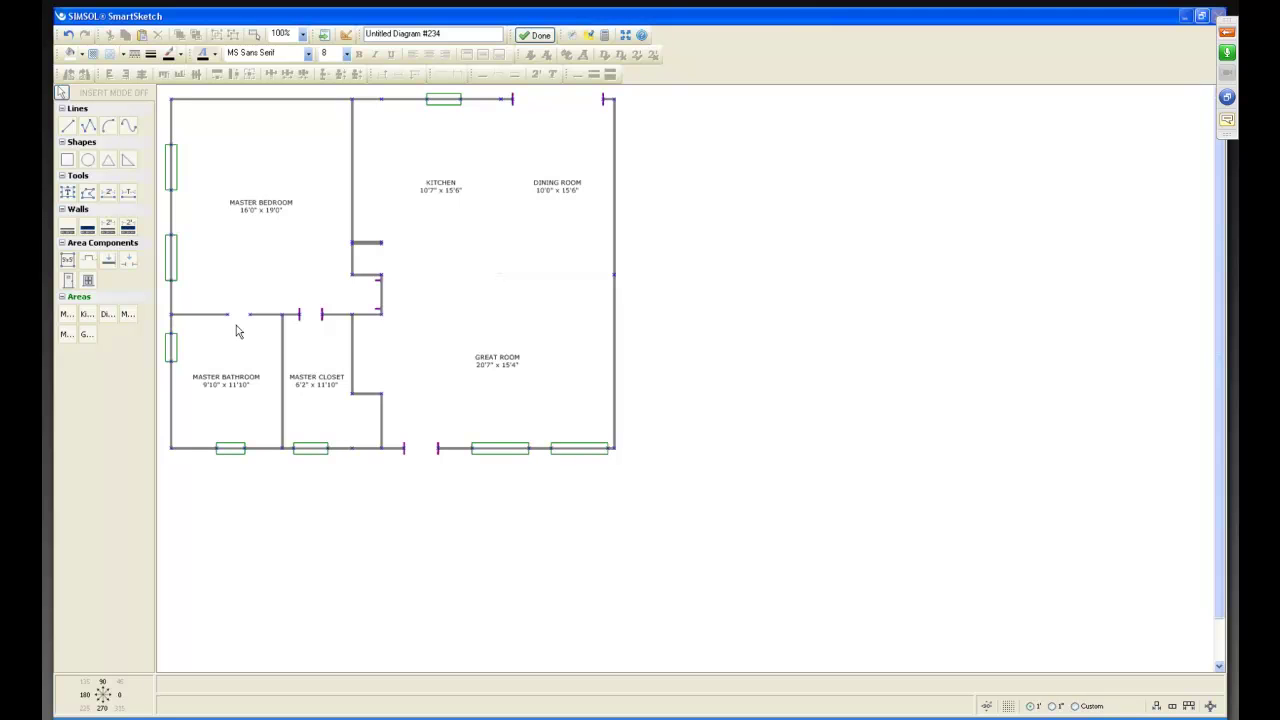
# Step: Send the Great Room to the back so the door in the Master Bedroom's offset shows fully
pyautogui.click(454, 310)
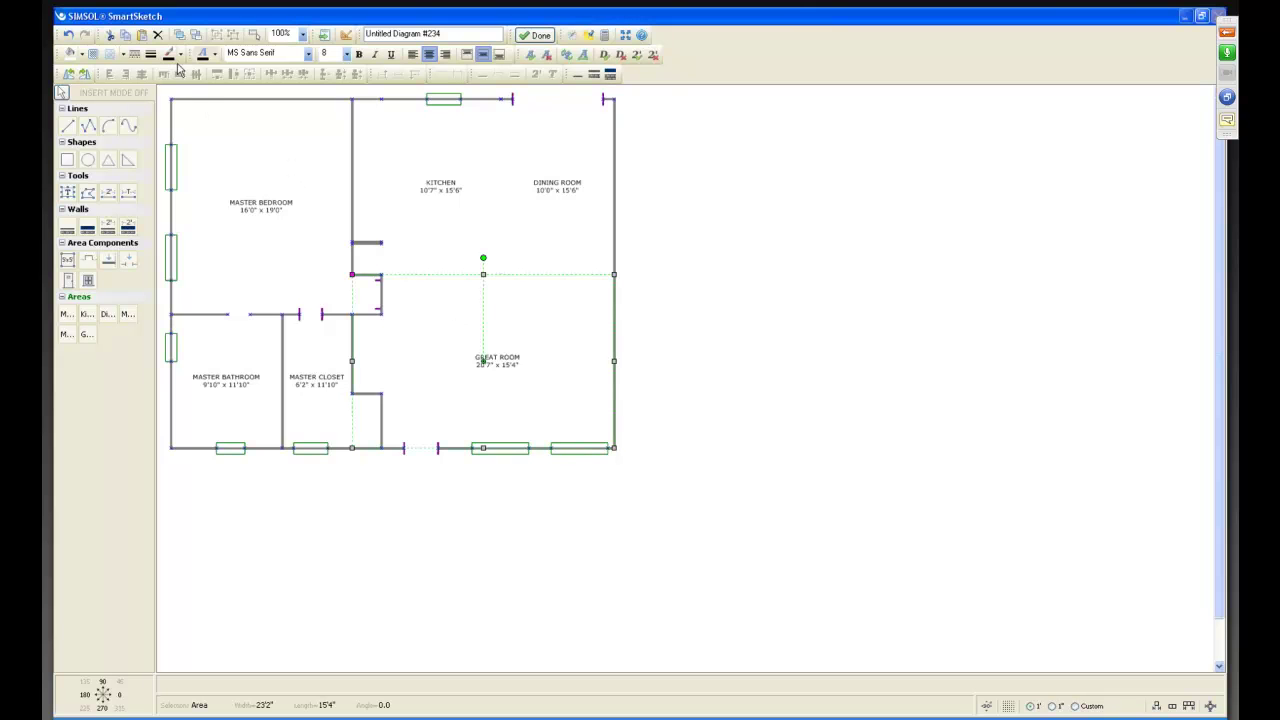
pyautogui.click(197, 36)
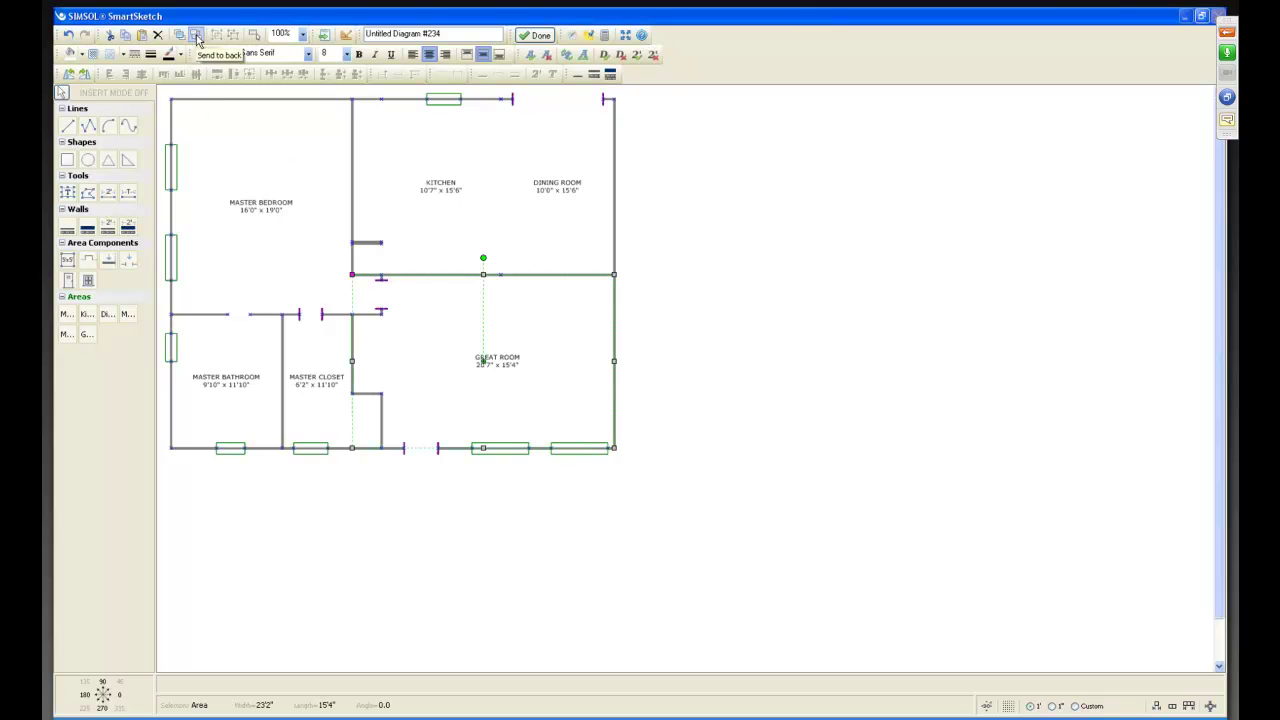
pyautogui.click(812, 344)
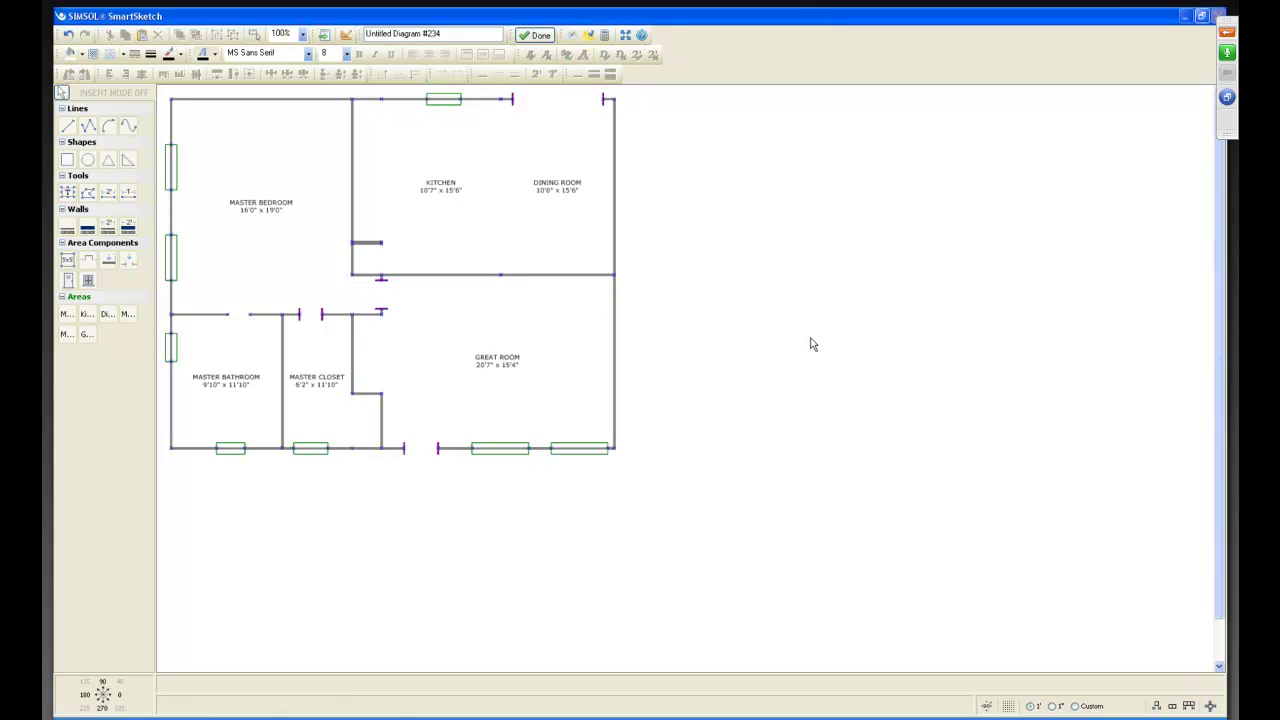
# Step: Send the Dining Room and the Kitchen to the back to clear their shared walls with the Great Room
pyautogui.click(506, 241)
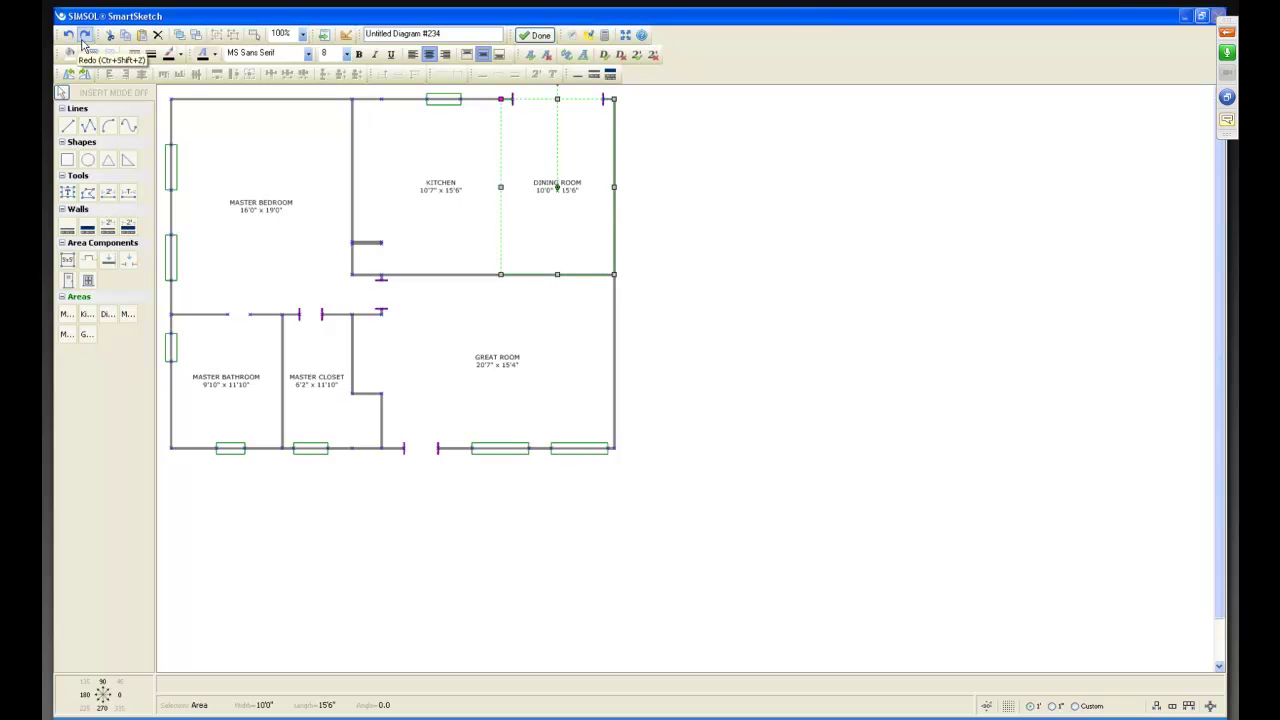
pyautogui.click(196, 37)
pyautogui.click(693, 254)
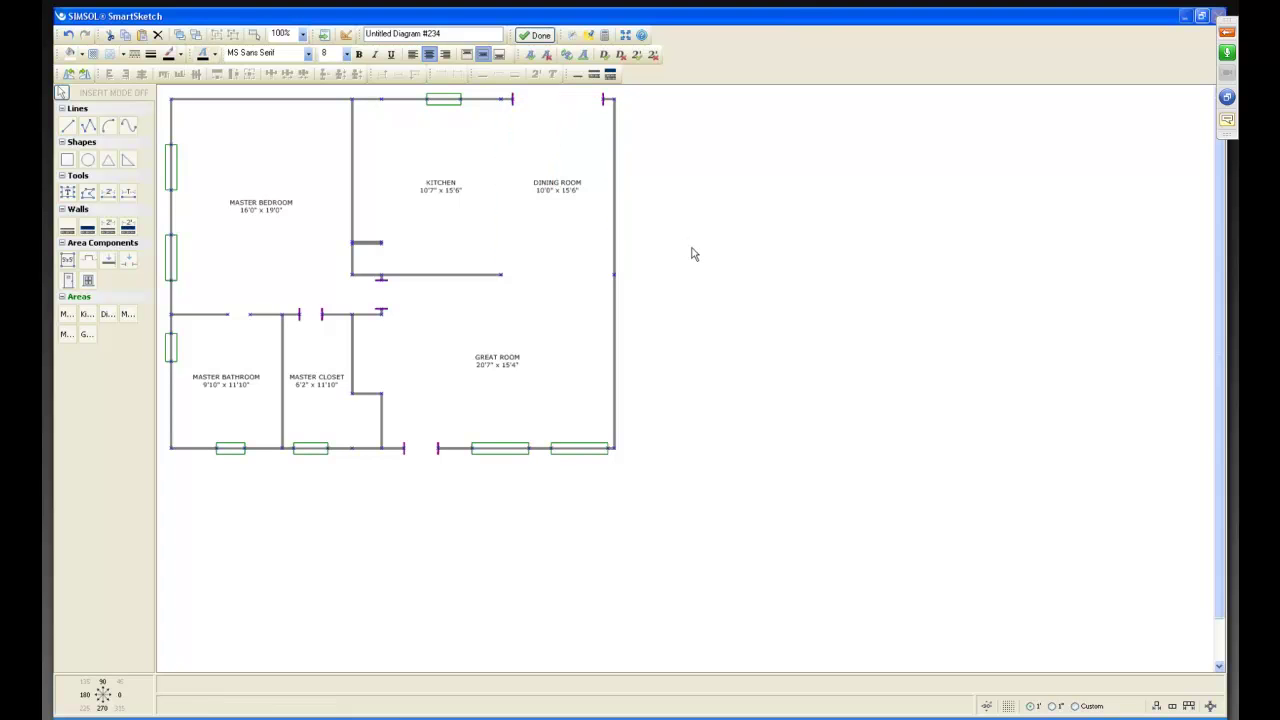
pyautogui.click(445, 231)
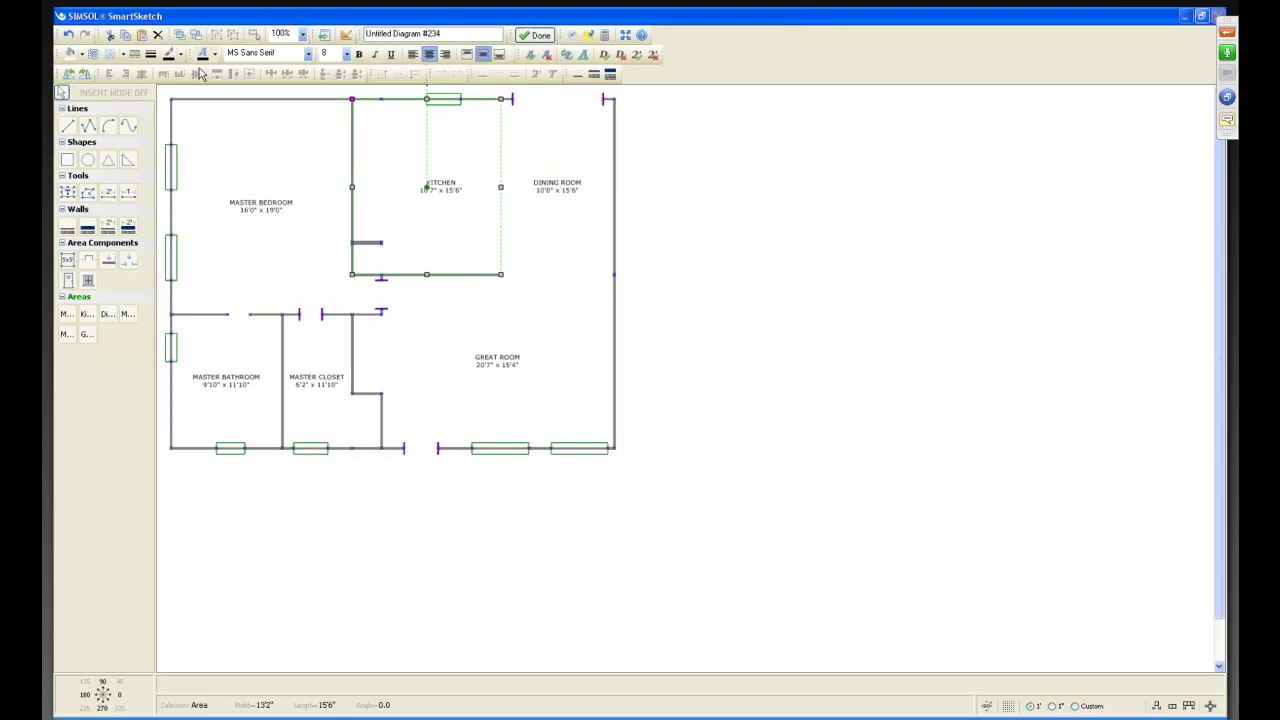
pyautogui.click(196, 37)
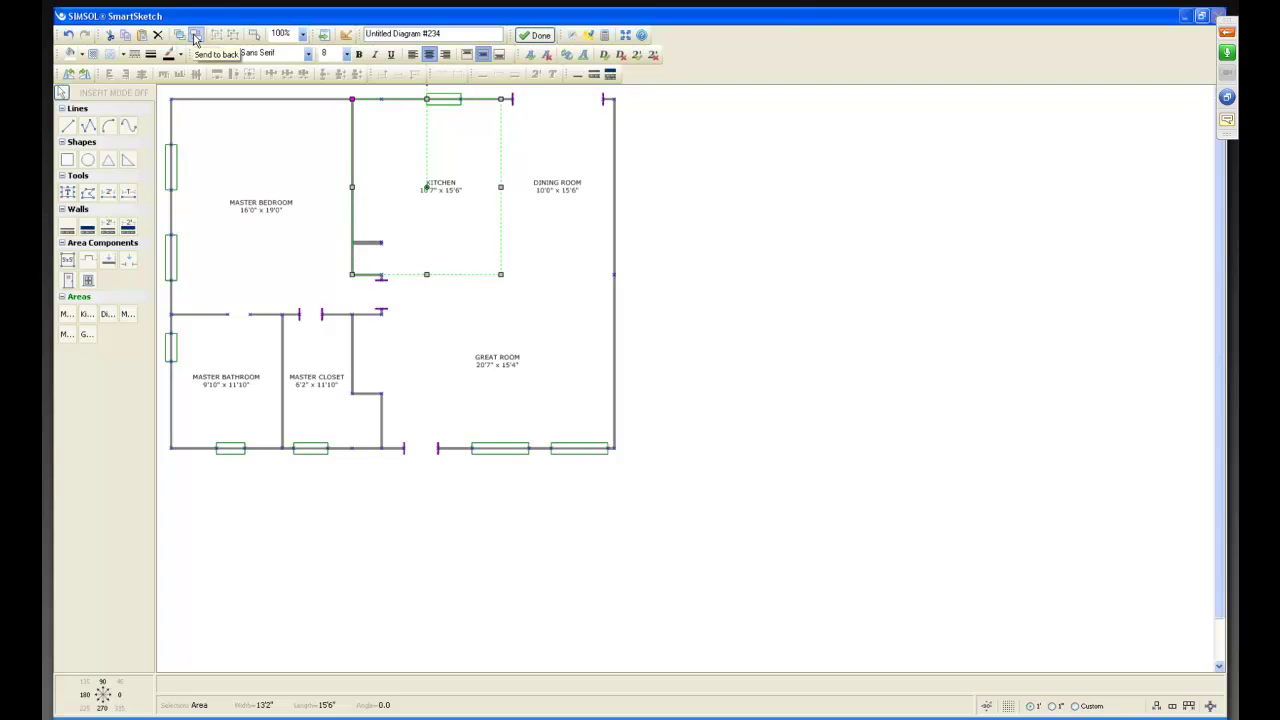
pyautogui.click(825, 354)
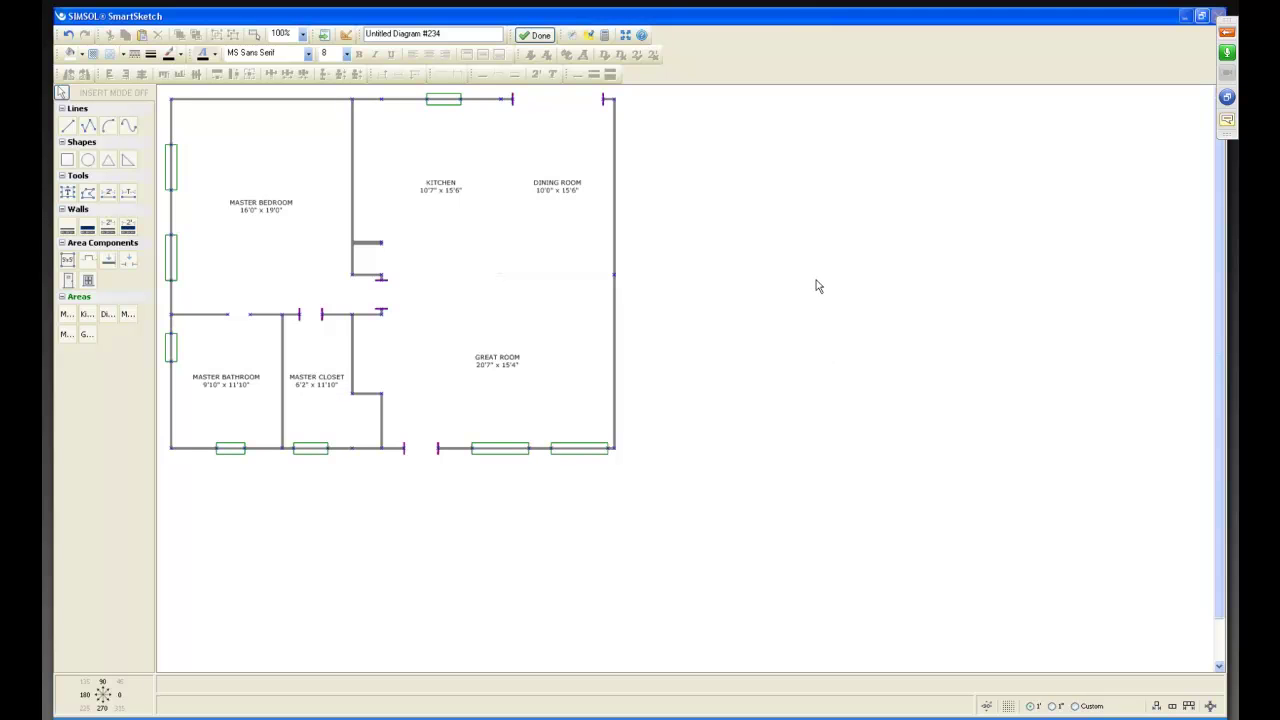
# Step: Draw dimensioned exterior walls from the Master Bedroom's upper-left corner, about 61'9" along the plan's top and about 19'9" down
pyautogui.click(131, 233)
pyautogui.click(114, 93)
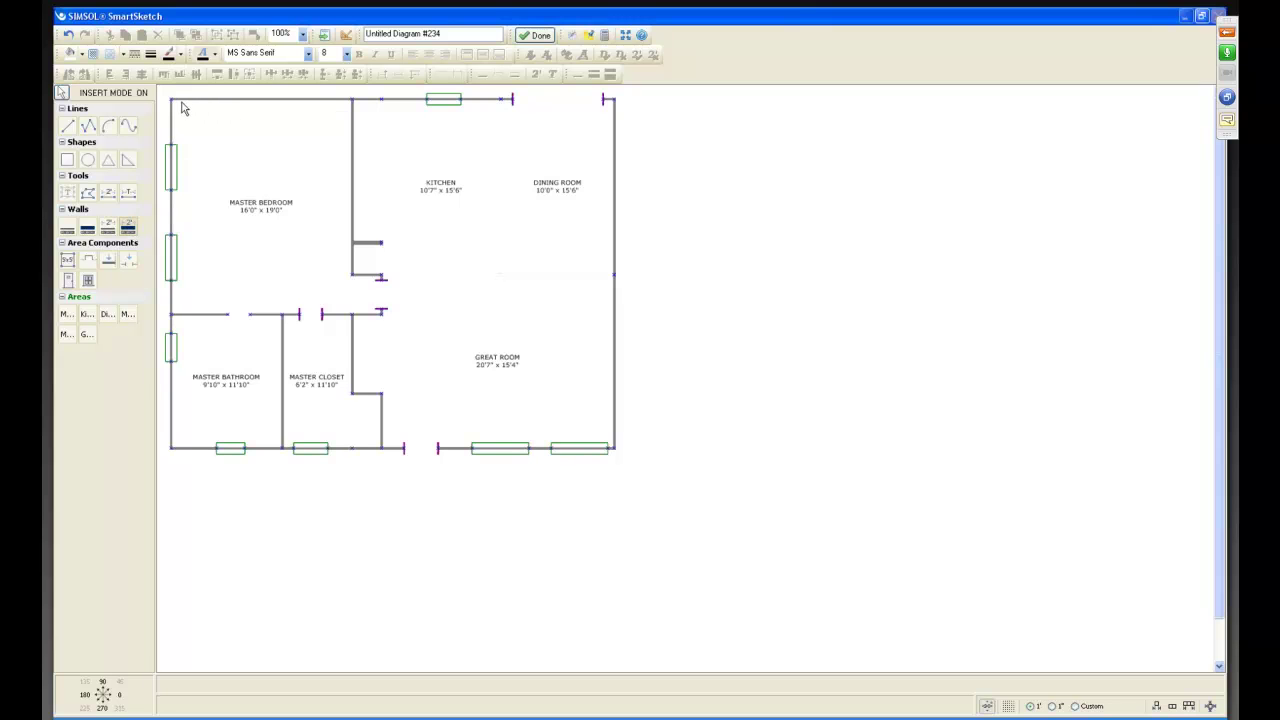
pyautogui.click(173, 105)
pyautogui.click(869, 98)
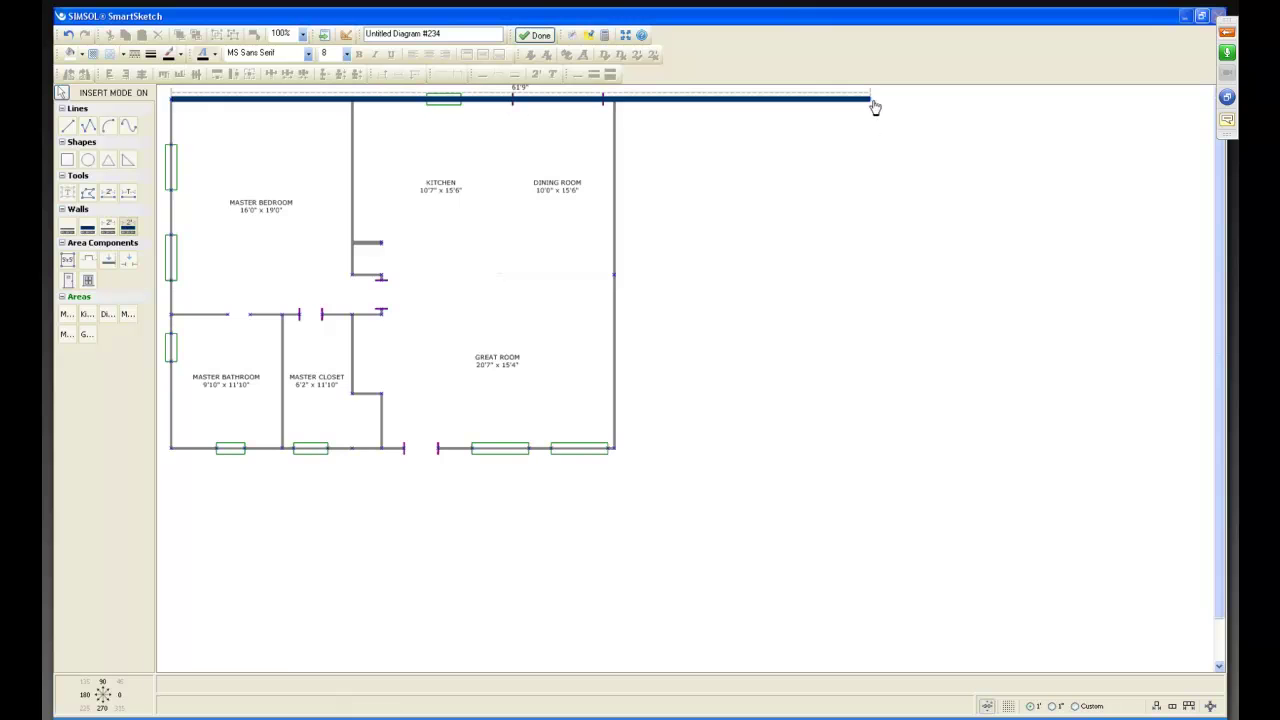
pyautogui.click(869, 330)
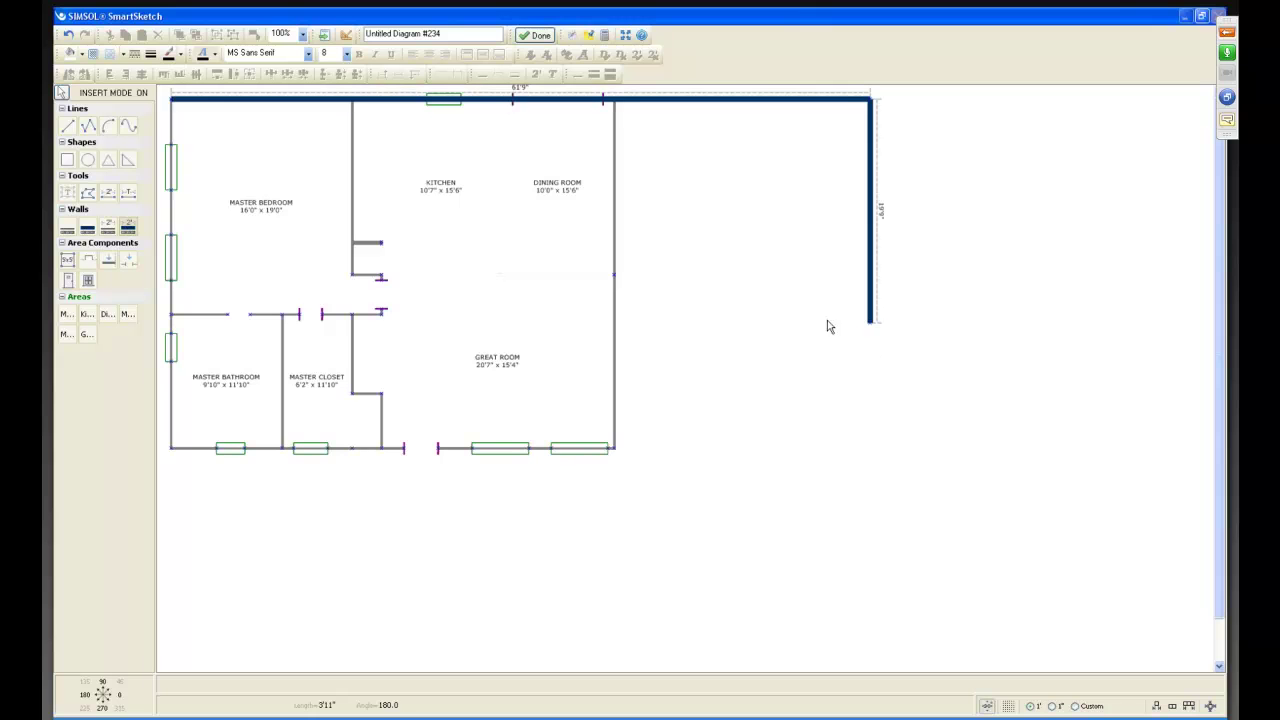
# Step: Continue the exterior walls about 15'0" inward, 11'0" down and 47'0" along the plan's bottom, and close the outline at the starting corner
pyautogui.click(701, 328)
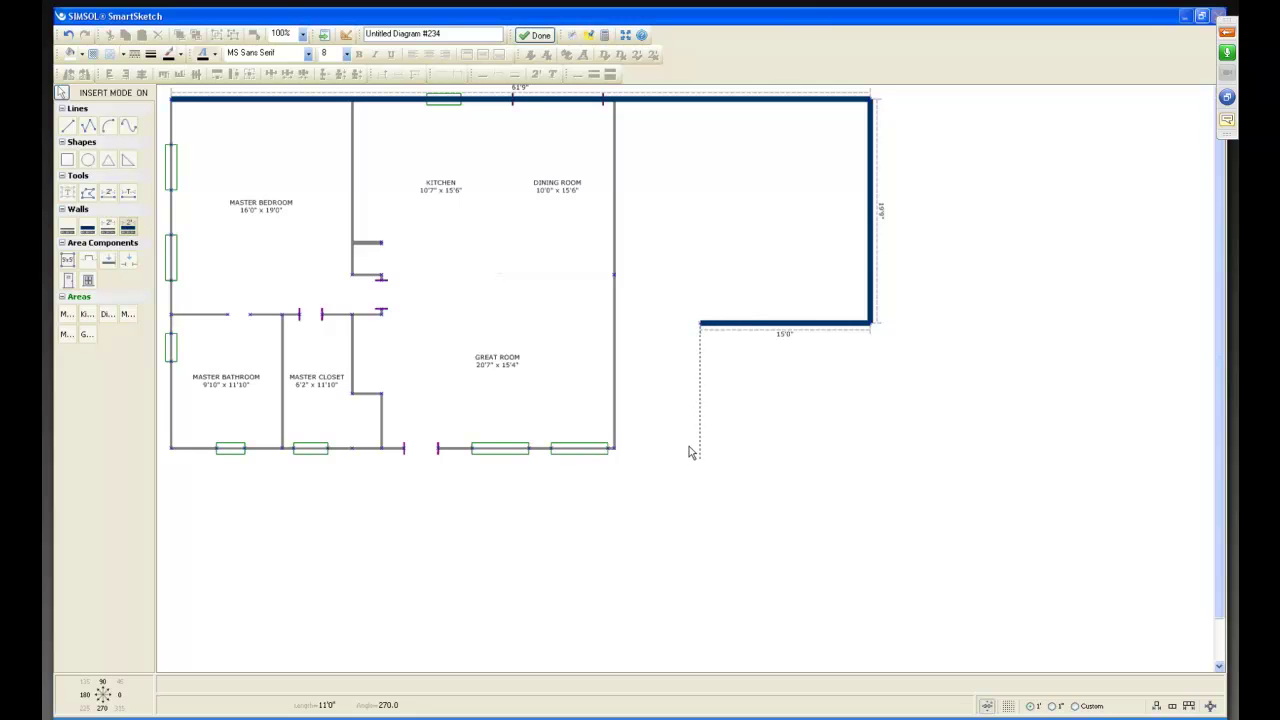
pyautogui.click(701, 450)
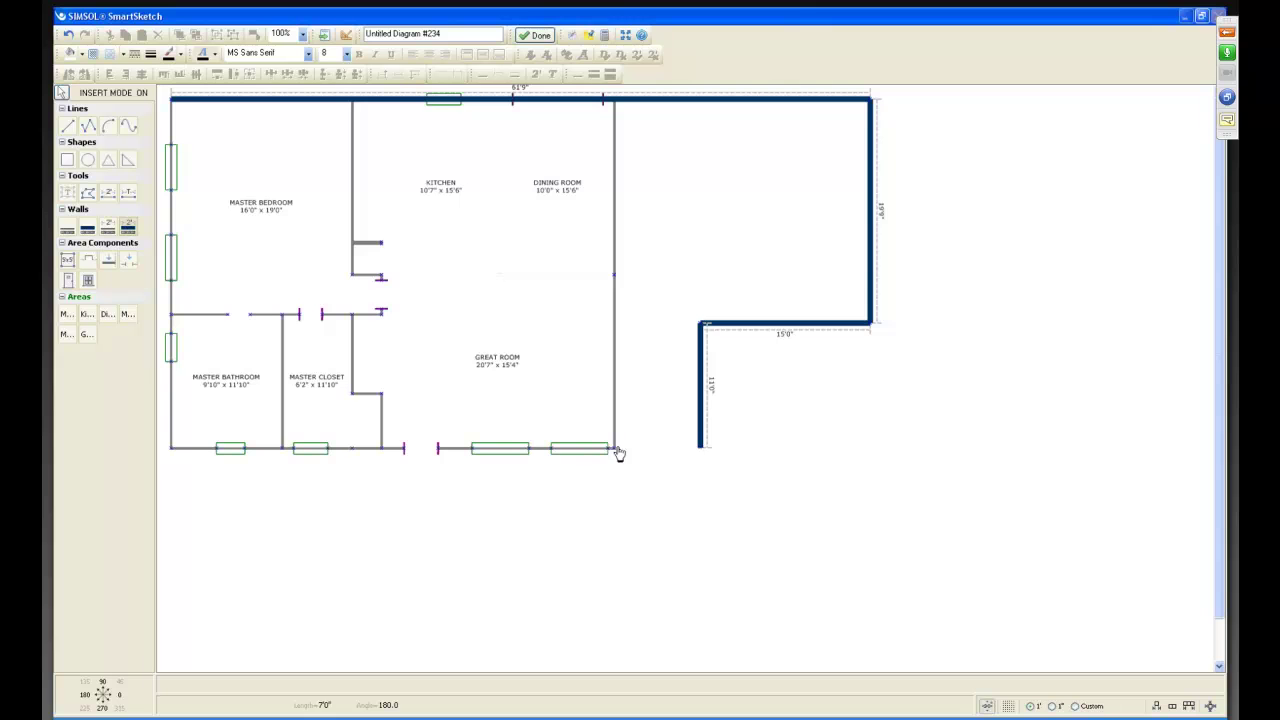
pyautogui.click(170, 449)
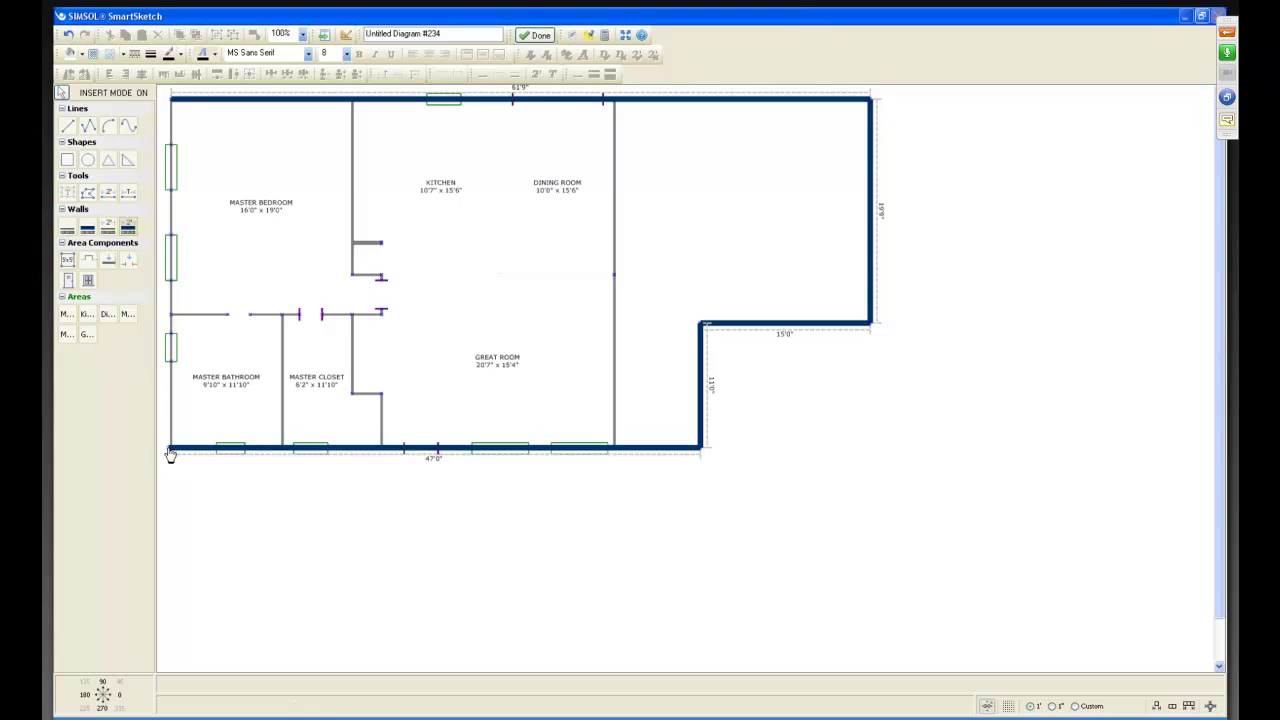
pyautogui.click(196, 104)
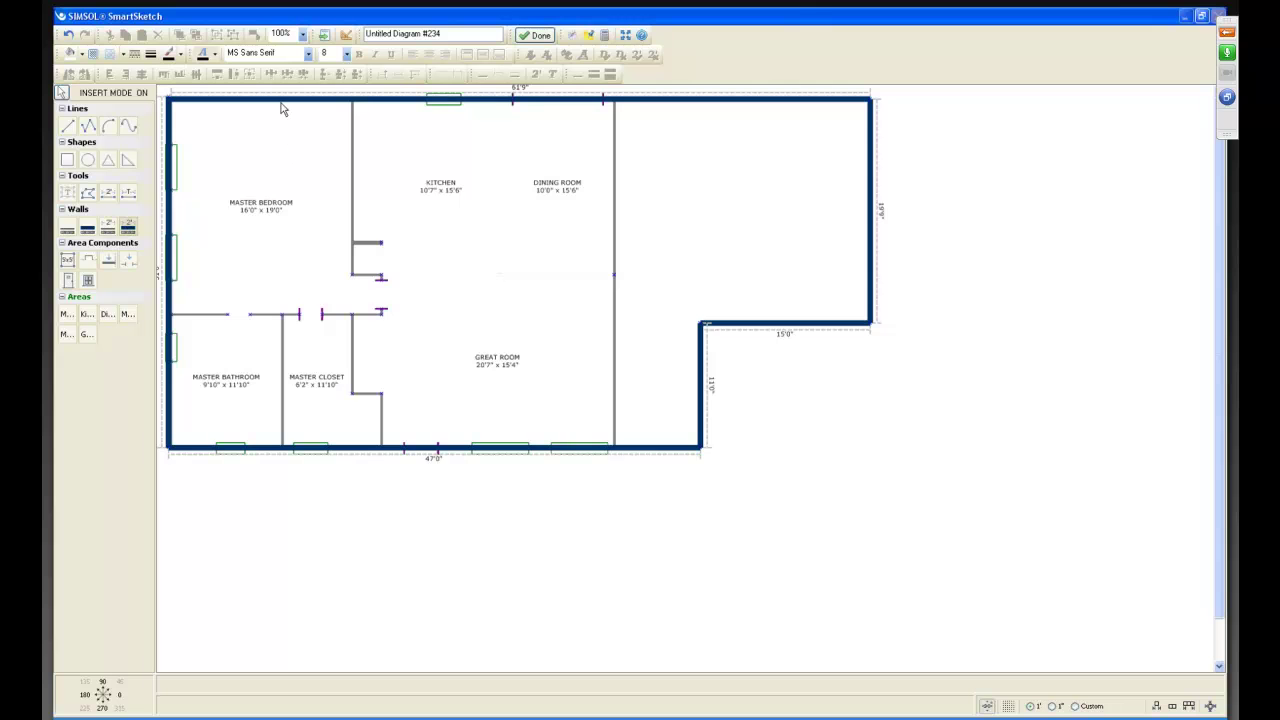
pyautogui.press('Escape')
pyautogui.click(243, 99)
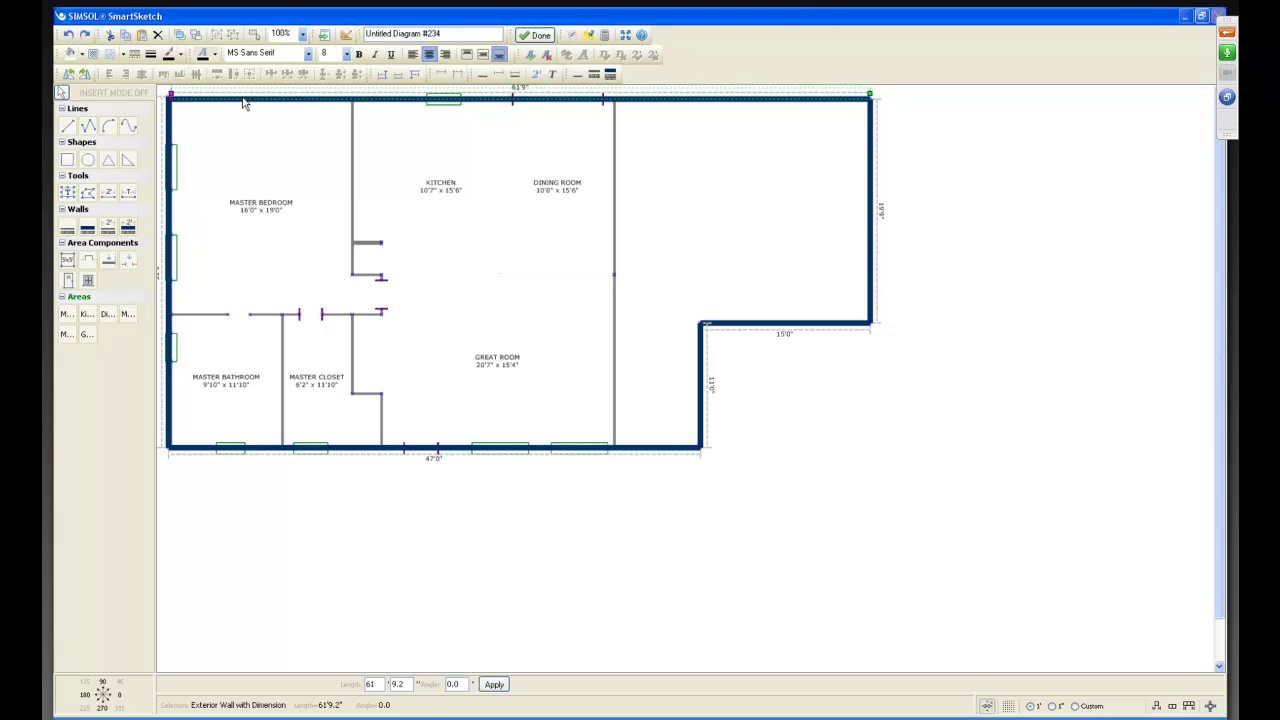
pyautogui.click(670, 454)
pyautogui.click(666, 449)
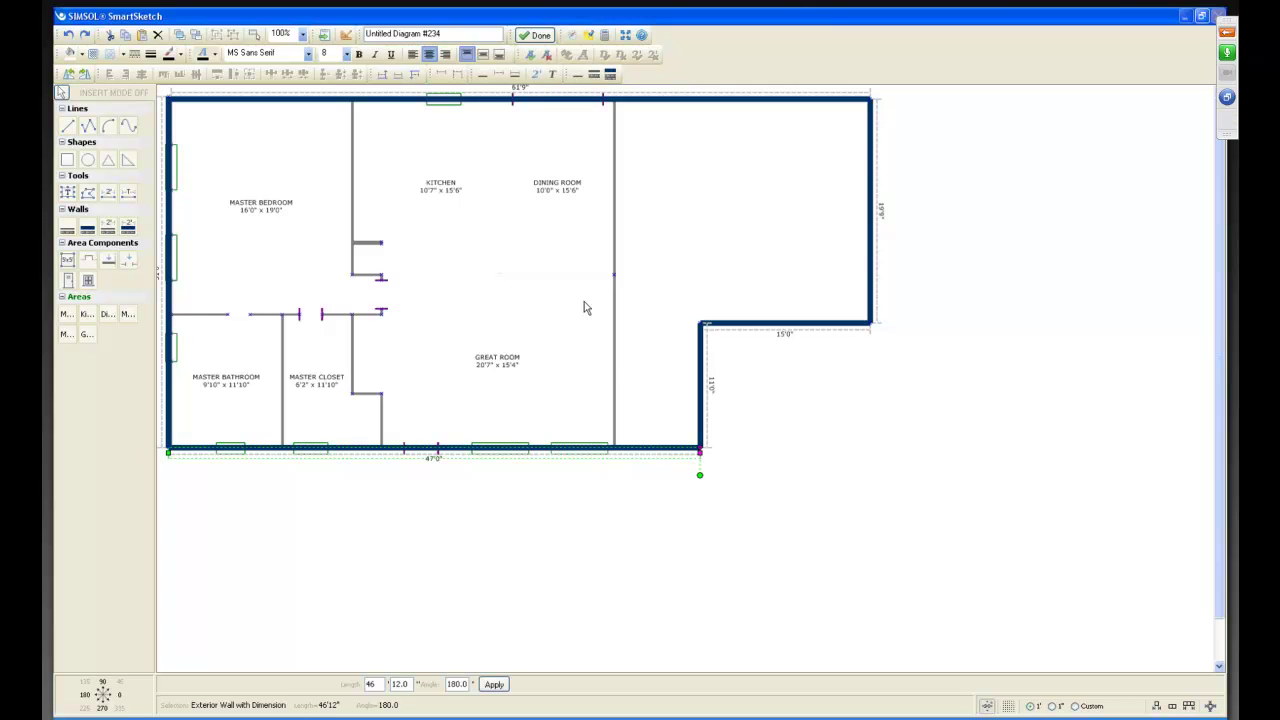
pyautogui.click(379, 103)
pyautogui.click(378, 106)
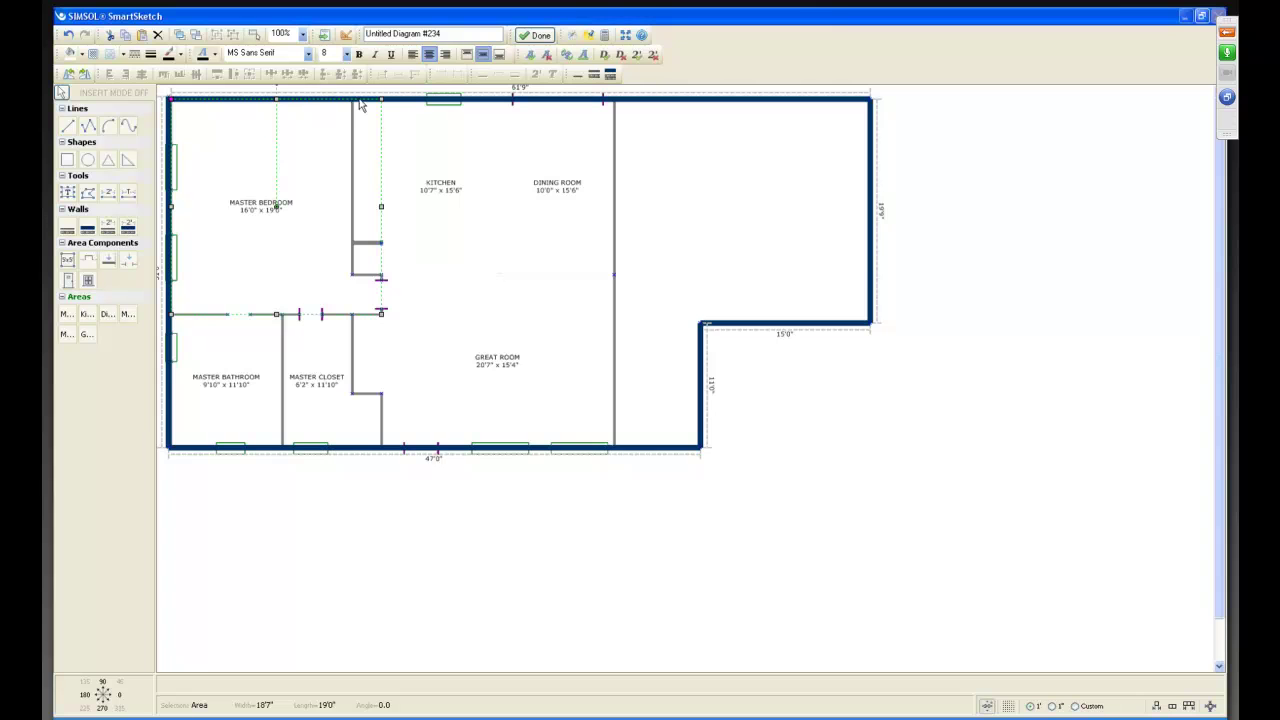
pyautogui.keyDown('shift'); pyautogui.click(397, 104); pyautogui.keyUp('shift')
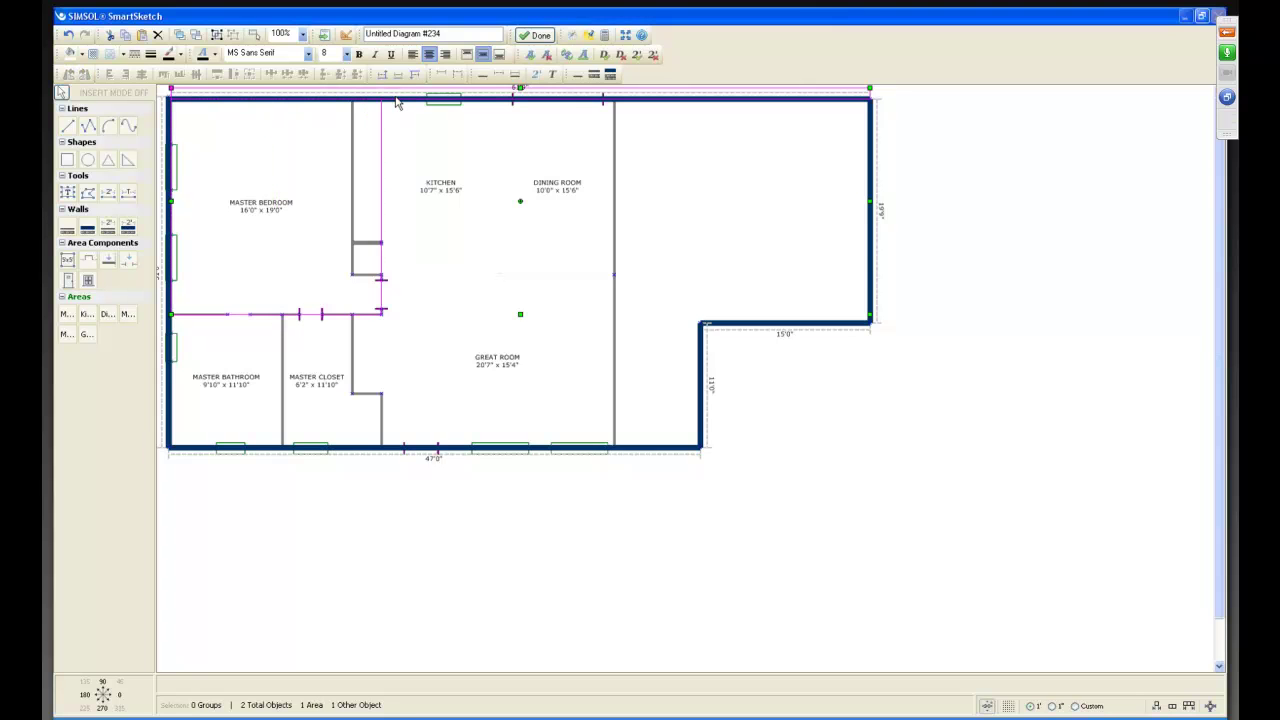
pyautogui.keyDown('shift'); pyautogui.click(393, 101); pyautogui.keyUp('shift')
pyautogui.keyDown('shift'); pyautogui.click(395, 106); pyautogui.keyUp('shift')
pyautogui.keyDown('shift'); pyautogui.click(354, 98); pyautogui.keyUp('shift')
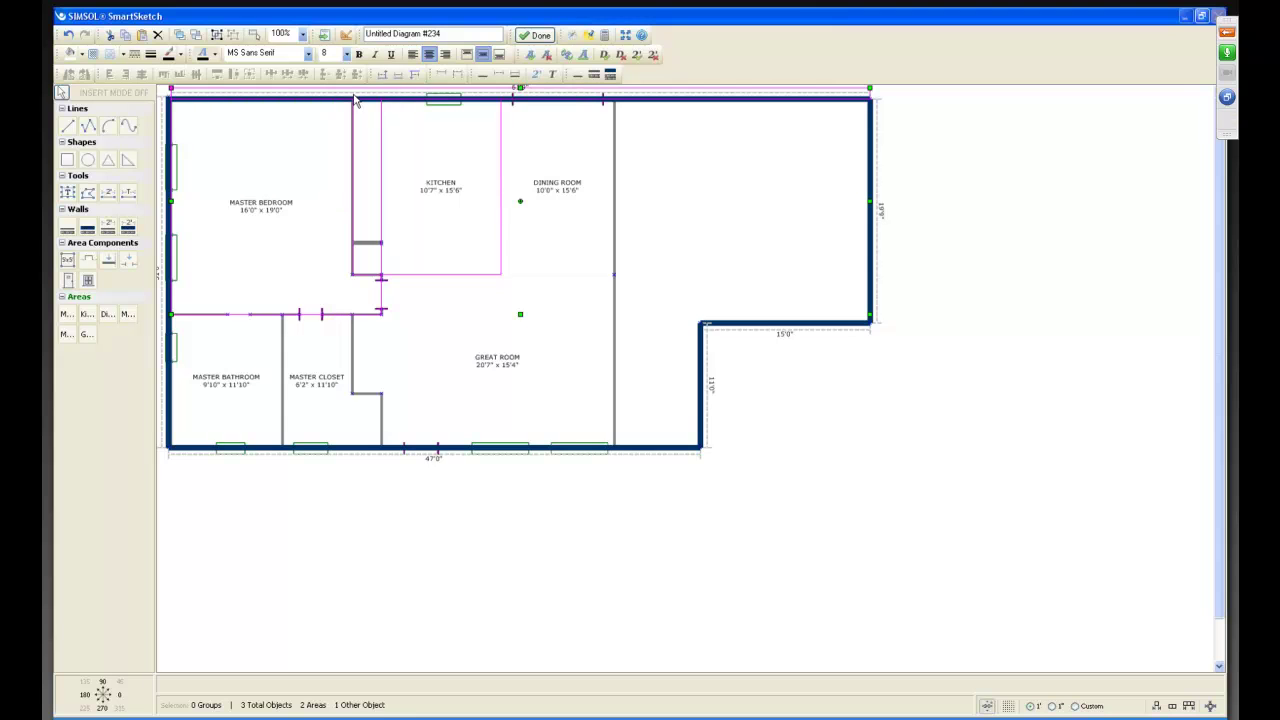
pyautogui.keyDown('shift'); pyautogui.click(637, 455); pyautogui.keyUp('shift')
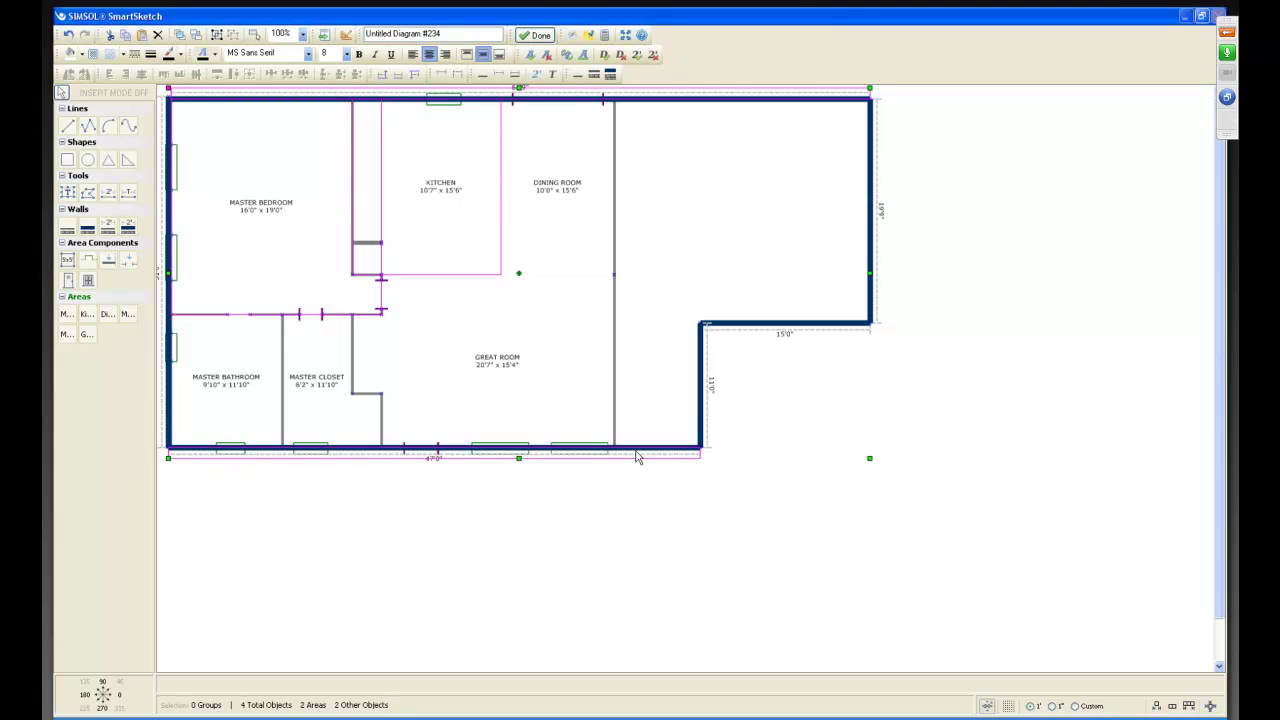
pyautogui.click(172, 401)
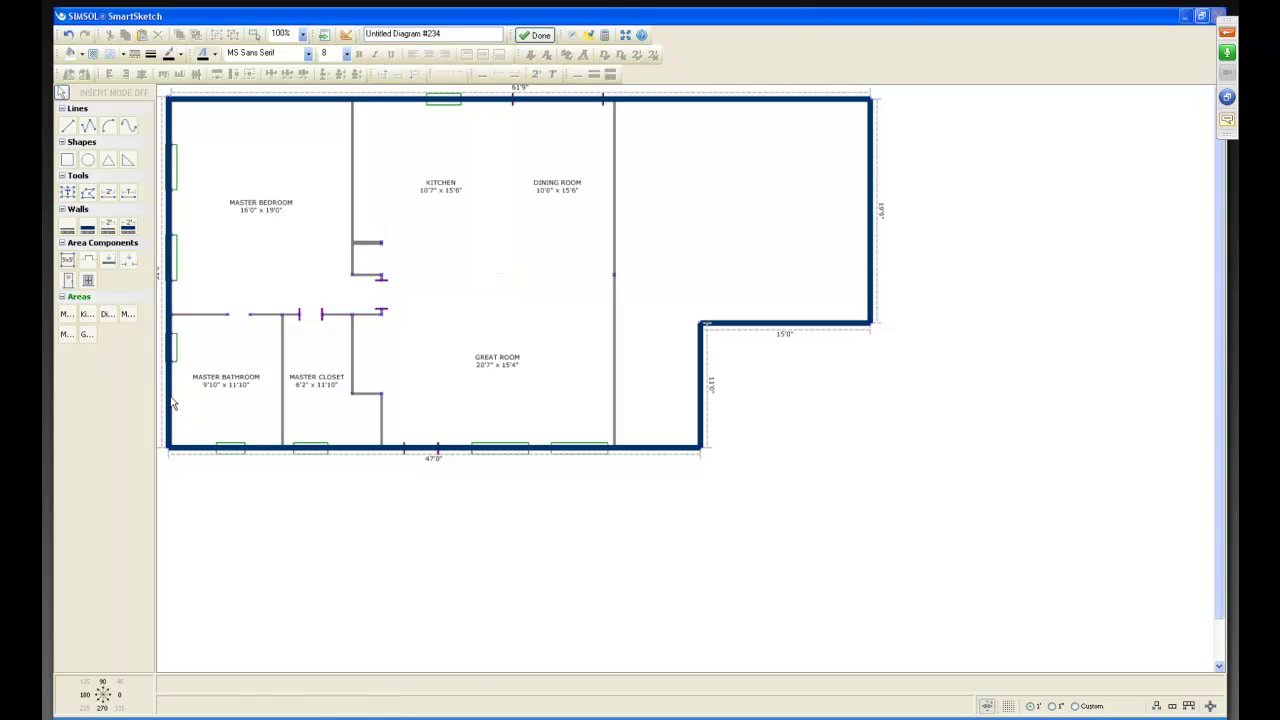
# Step: Send the exterior walls along the plan's left, top and bottom sides to the back so they do not cover the windows and doors
pyautogui.click(169, 400)
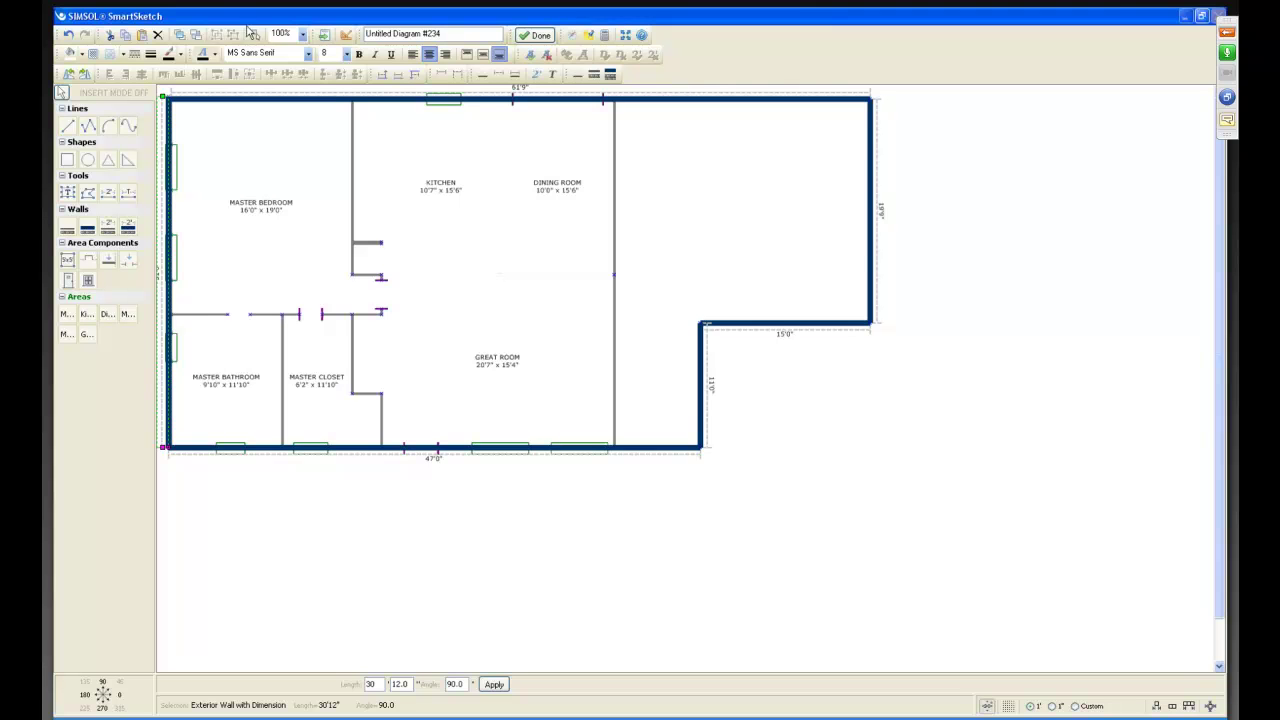
pyautogui.click(197, 37)
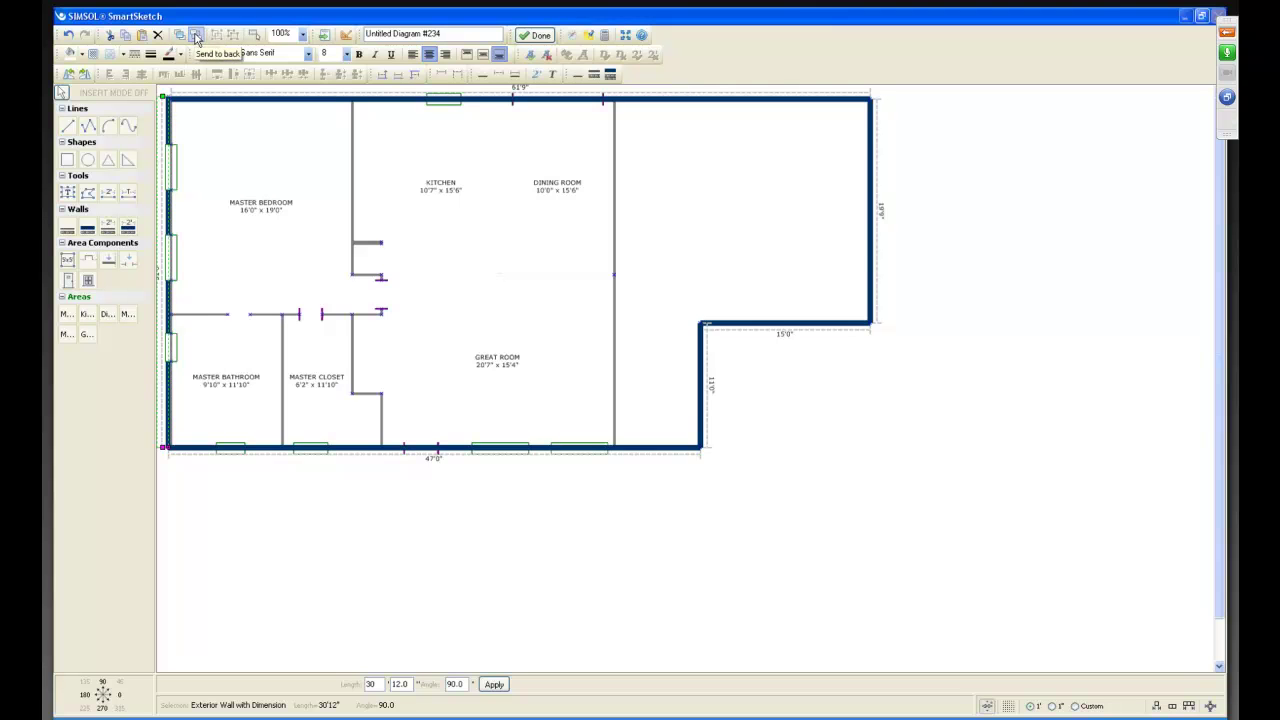
pyautogui.click(340, 99)
pyautogui.click(197, 36)
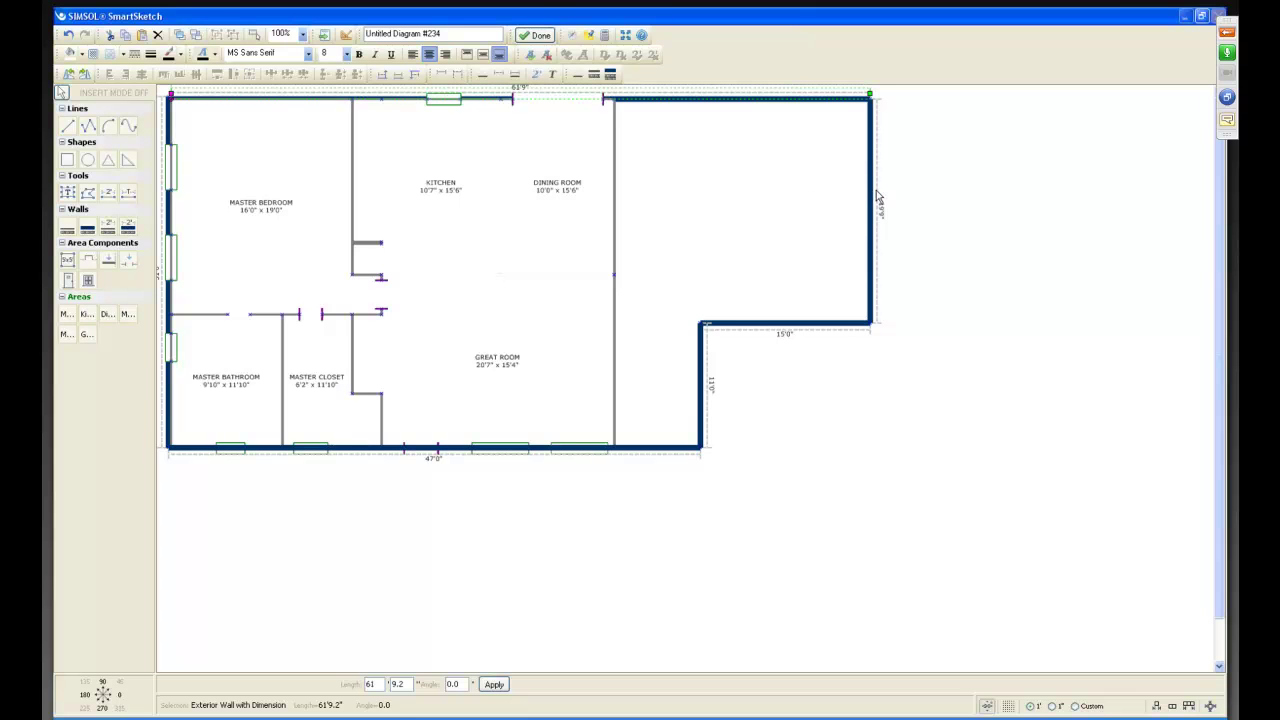
pyautogui.click(676, 459)
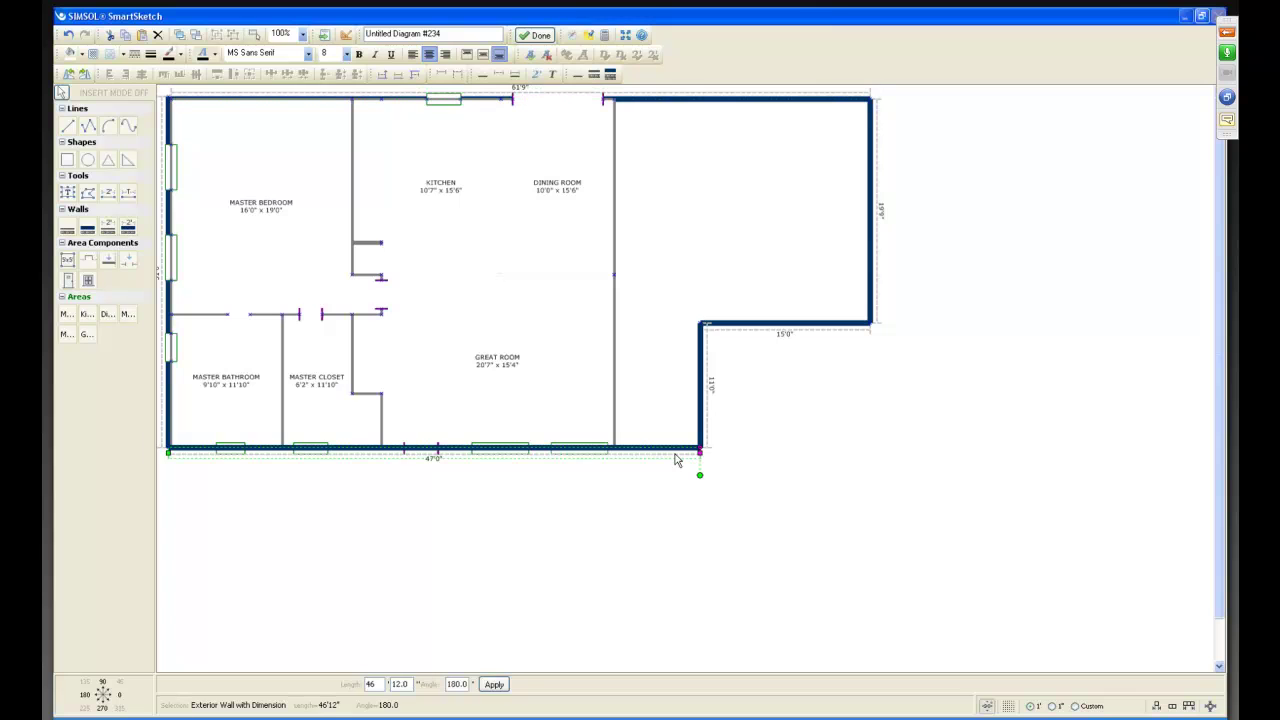
pyautogui.click(197, 37)
pyautogui.click(922, 377)
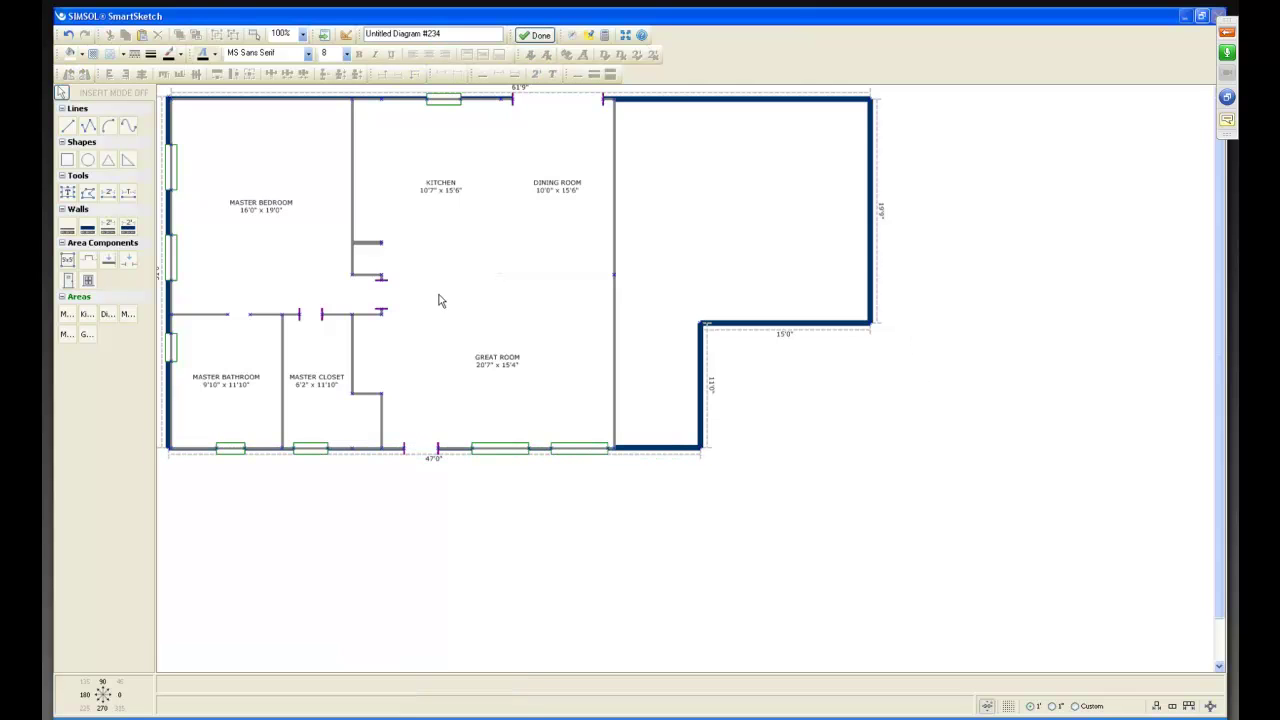
pyautogui.click(170, 140)
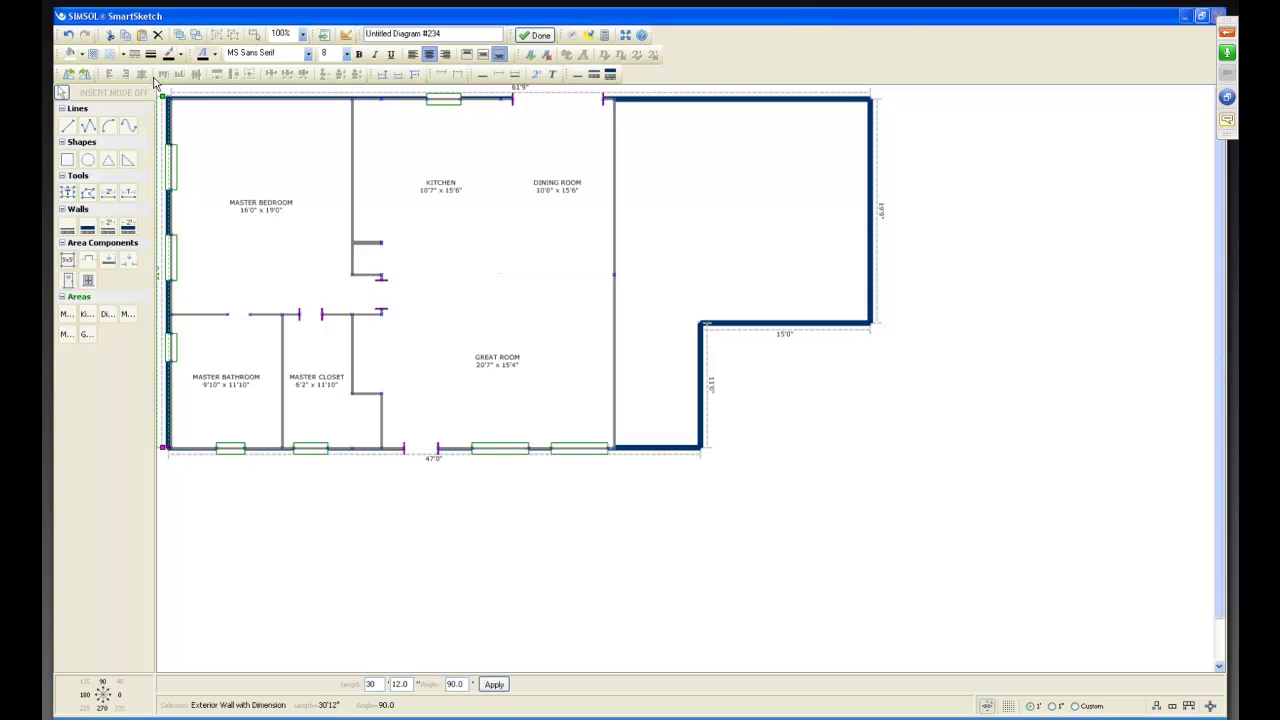
pyautogui.click(197, 38)
# Step: Draw a dimensioned interior wall about 7'7" long from the exterior wall's inner corner to the Great Room's right wall
pyautogui.click(1211, 706)
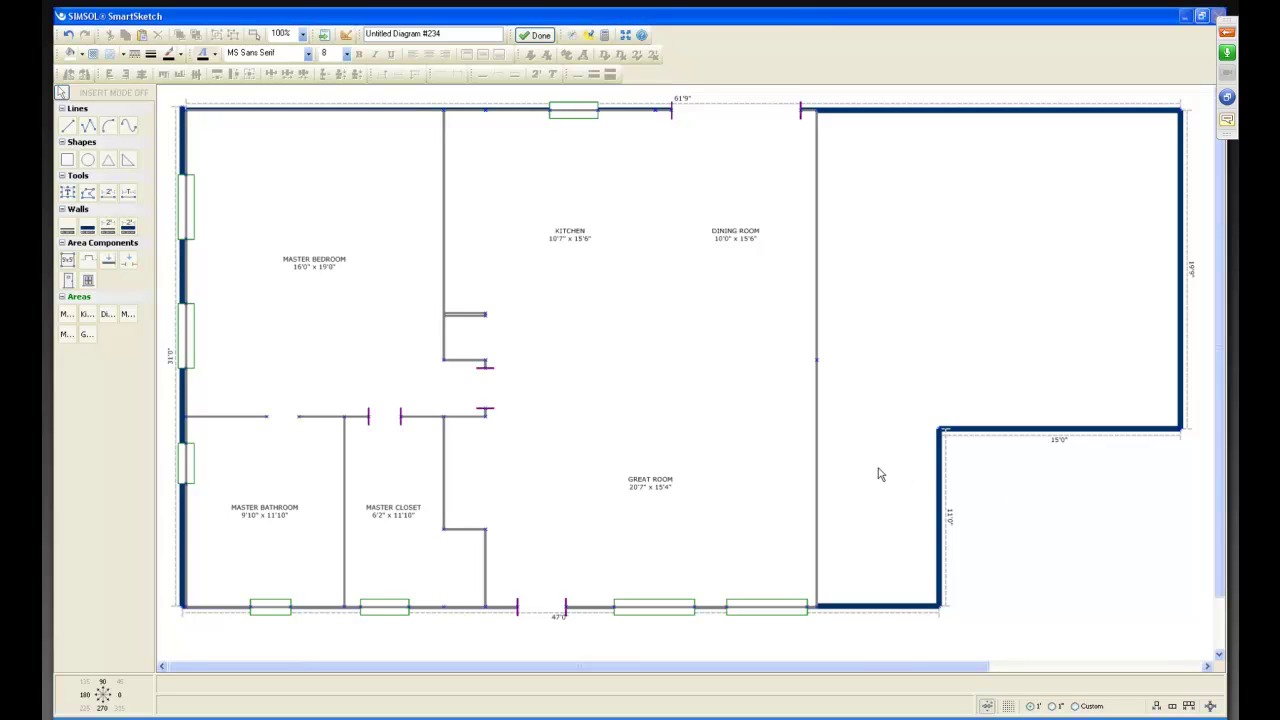
pyautogui.click(128, 228)
pyautogui.click(942, 432)
pyautogui.click(818, 434)
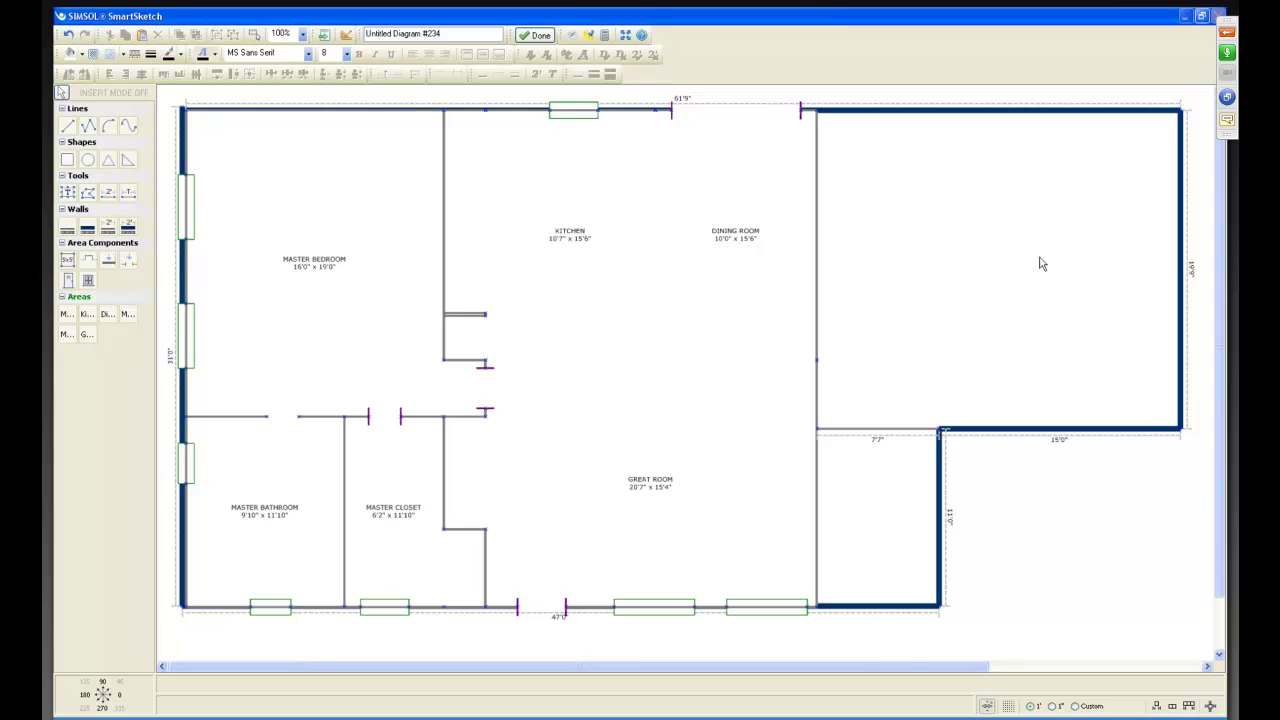
# Step: Insert a 5'0" door at the Dining Room's right wall
pyautogui.click(67, 281)
pyautogui.click(816, 192)
pyautogui.click(62, 92)
# Step: Try to rotate the new door freehand into line with the Dining Room's right wall
pyautogui.click(866, 190)
pyautogui.moveTo(818, 160); pyautogui.dragTo(869, 188)
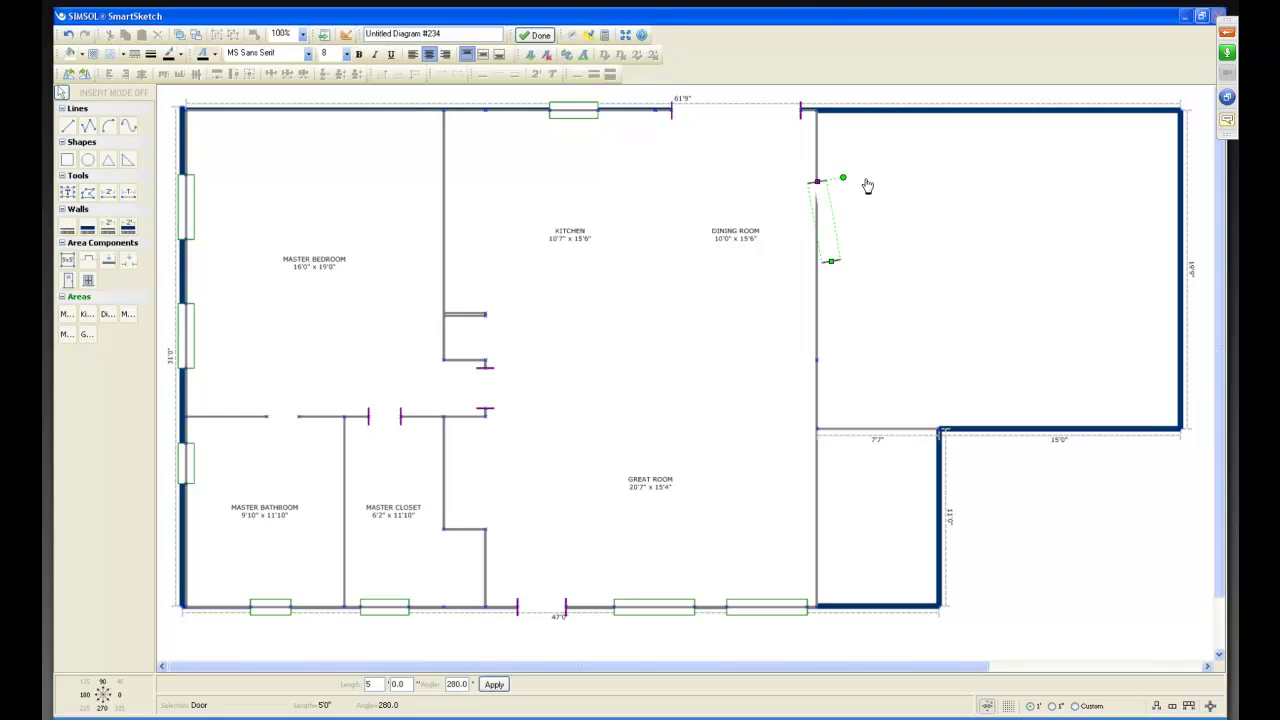
pyautogui.moveTo(867, 190); pyautogui.dragTo(815, 149)
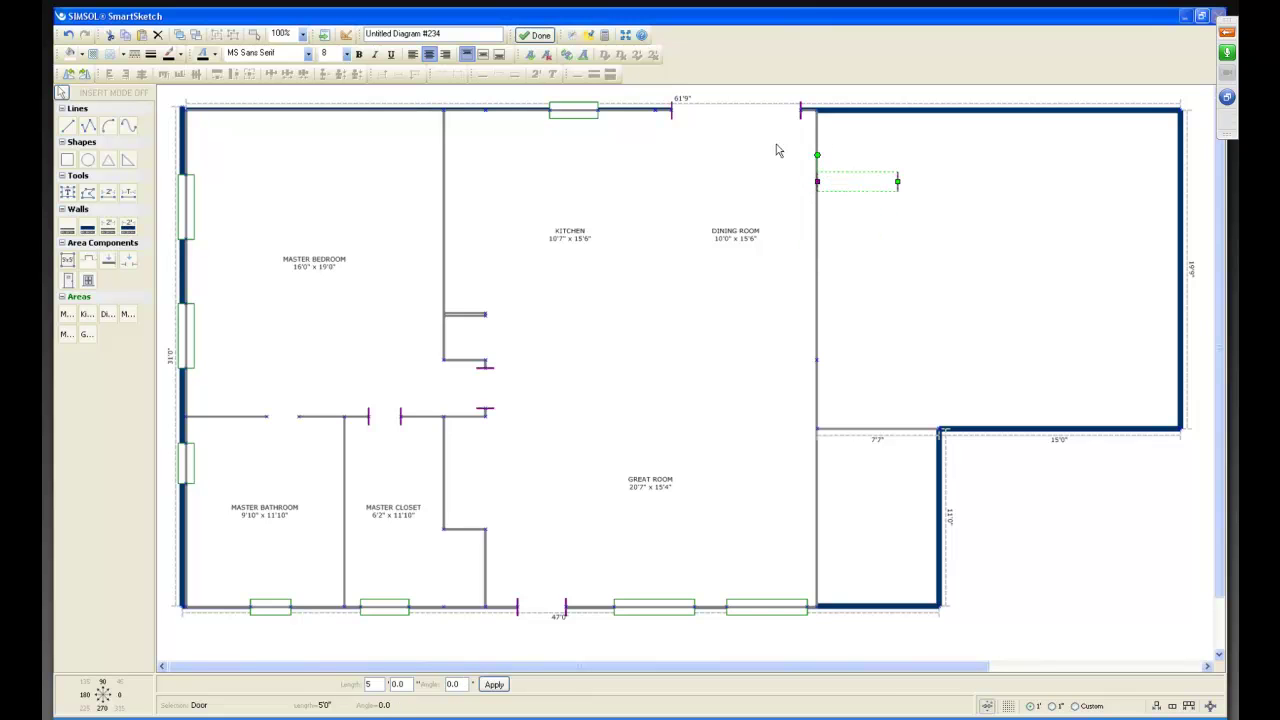
# Step: Rotate the door to 90 degrees and slide it down along the Dining Room's right wall, clear of the upper corner
pyautogui.click(68, 78)
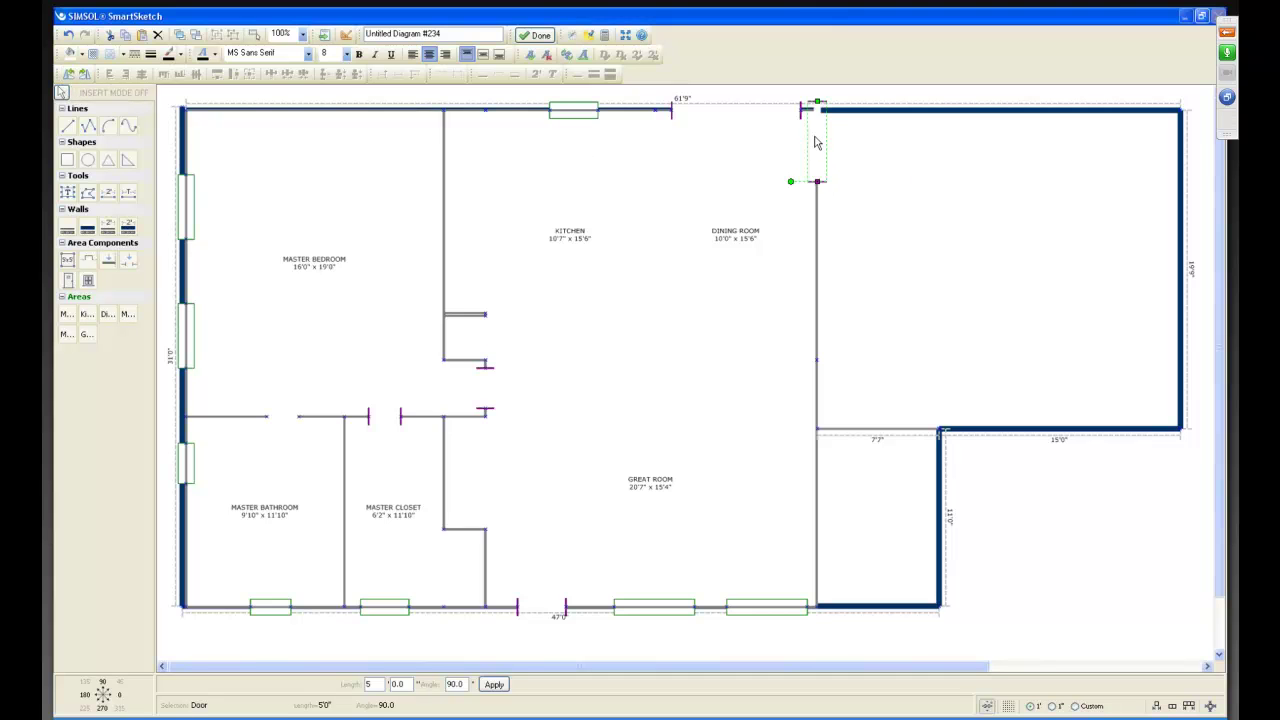
pyautogui.moveTo(815, 145); pyautogui.dragTo(815, 203)
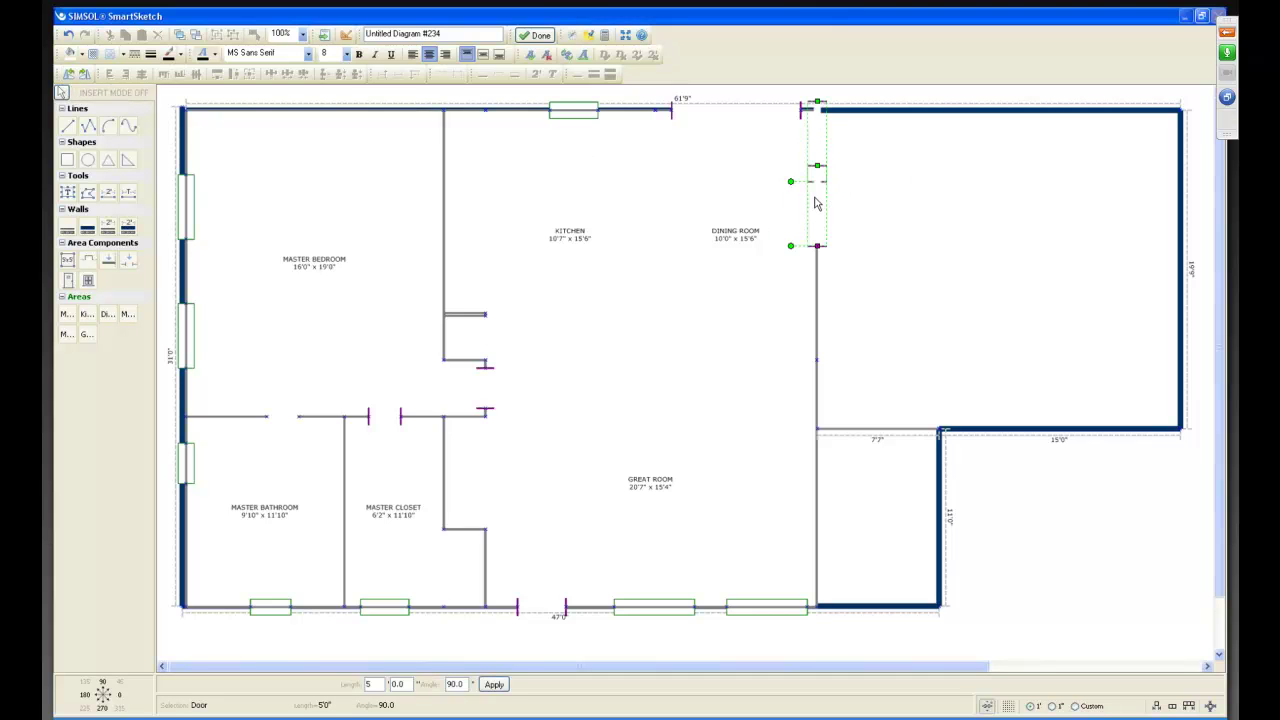
pyautogui.click(918, 262)
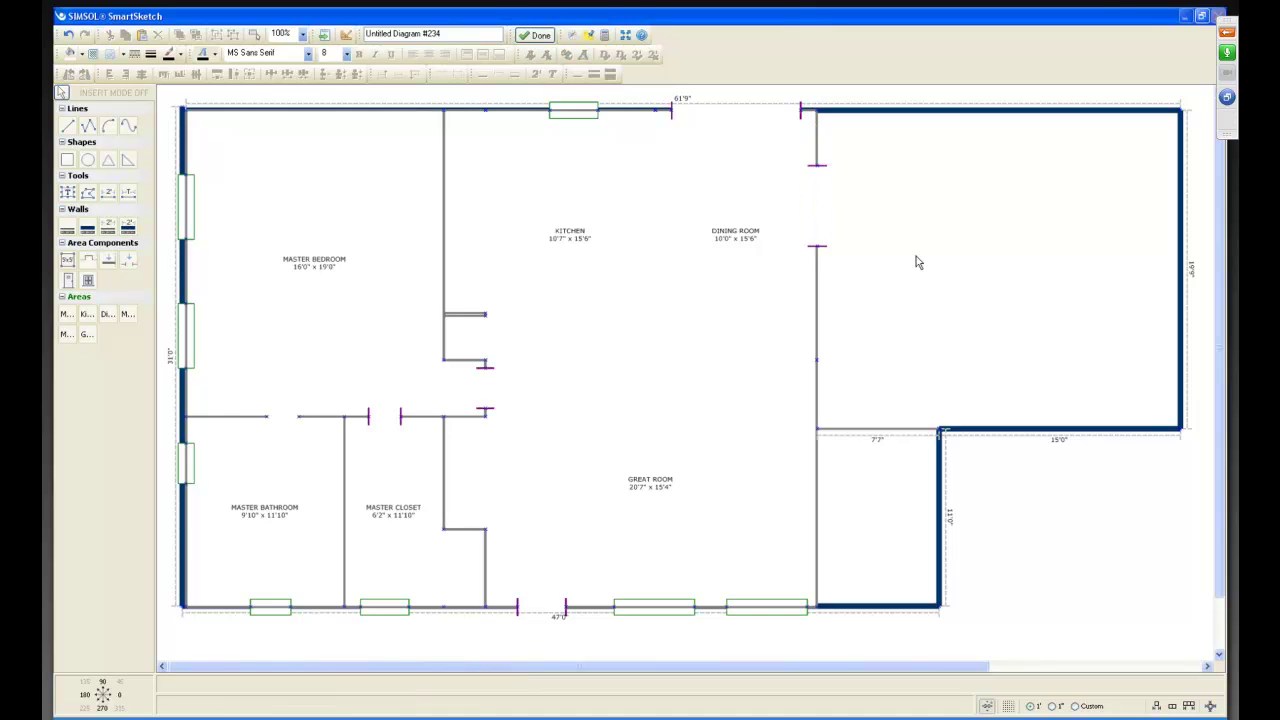
# Step: Add a text box about 12'0" by 7'0" in the large space beside the Dining Room, reading "Garage" at font size 18
pyautogui.click(67, 193)
pyautogui.moveTo(897, 181); pyautogui.dragTo(1092, 296)
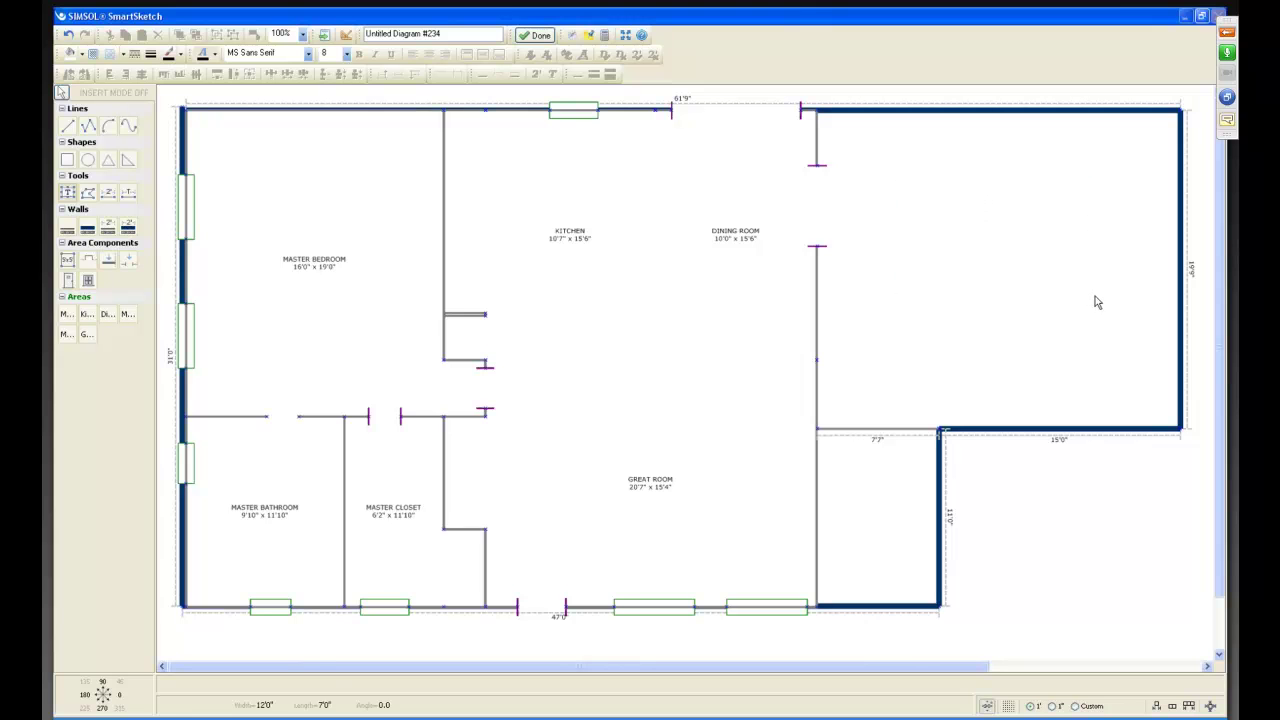
pyautogui.click(346, 54)
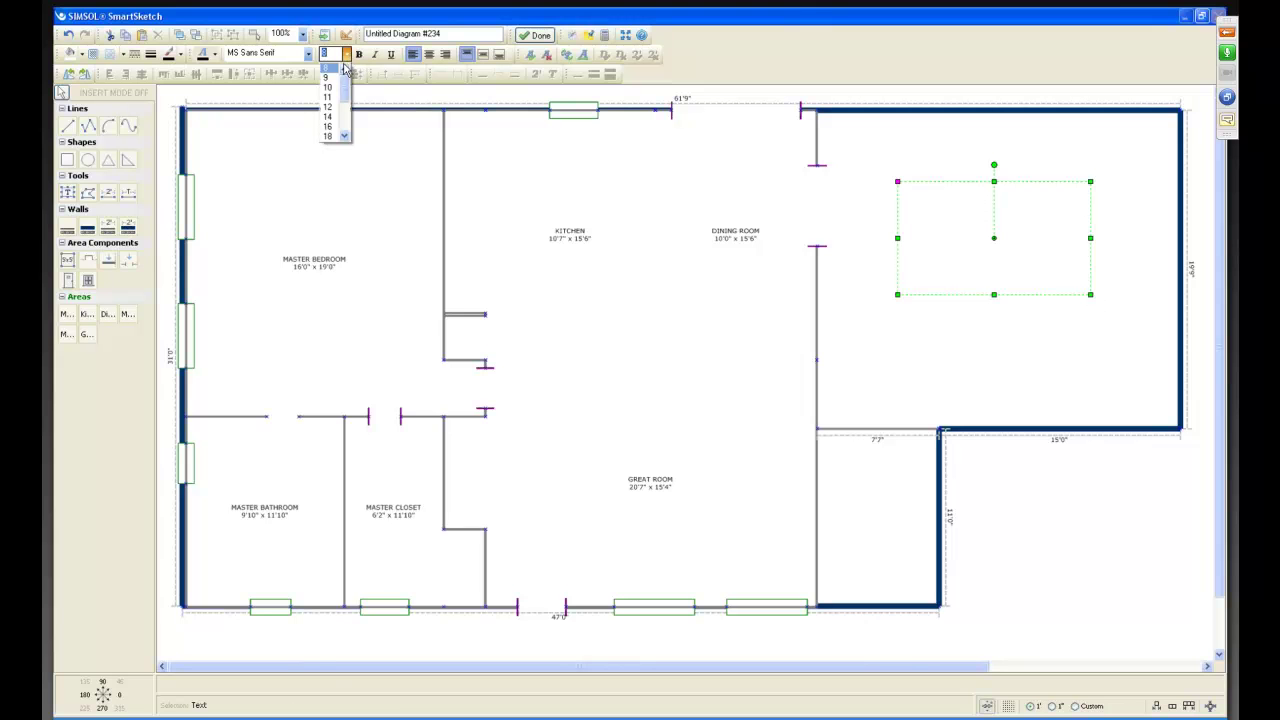
pyautogui.click(330, 138)
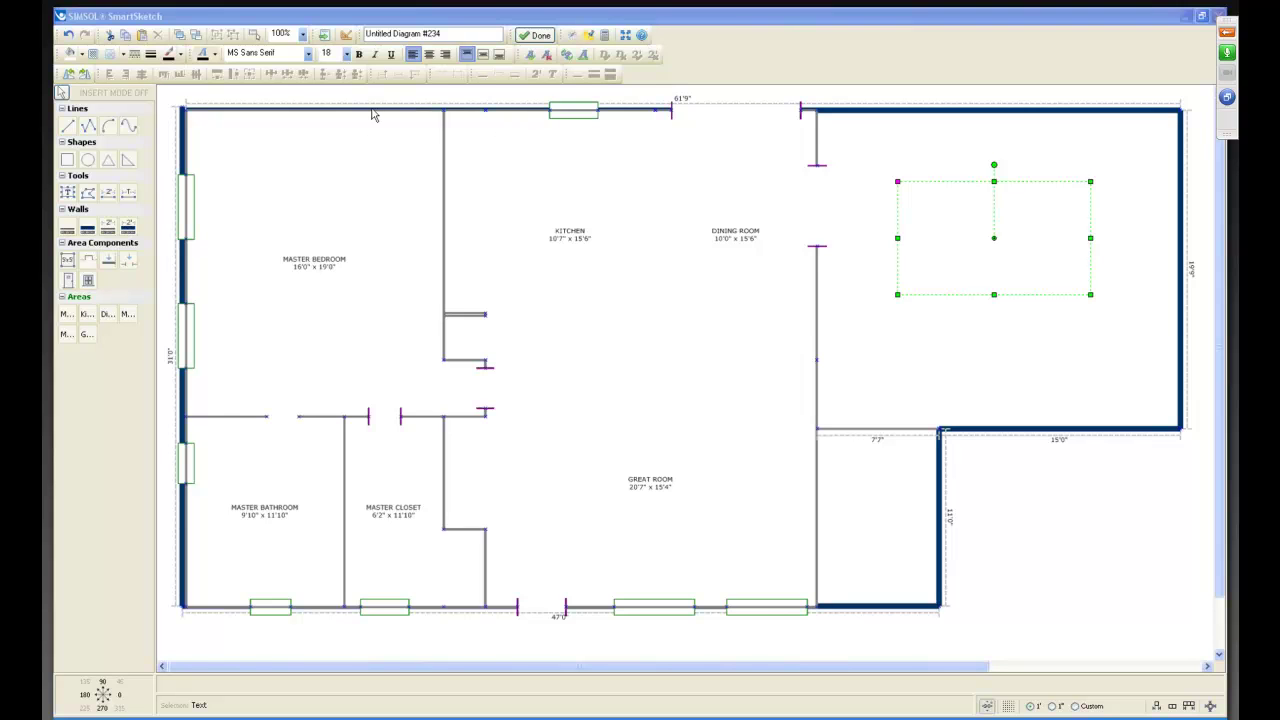
pyautogui.write('Garage')
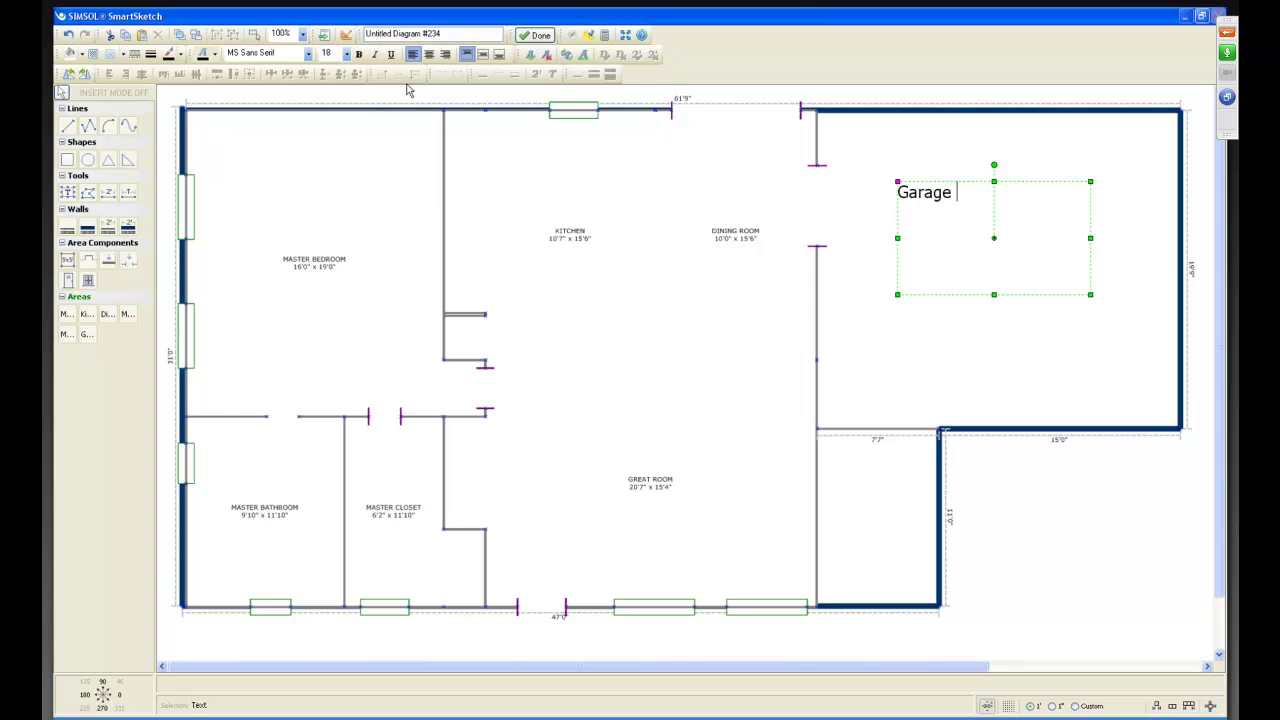
# Step: Center the Garage label, reduce its box height and place it mid-room, and finish editing the diagram
pyautogui.click(430, 55)
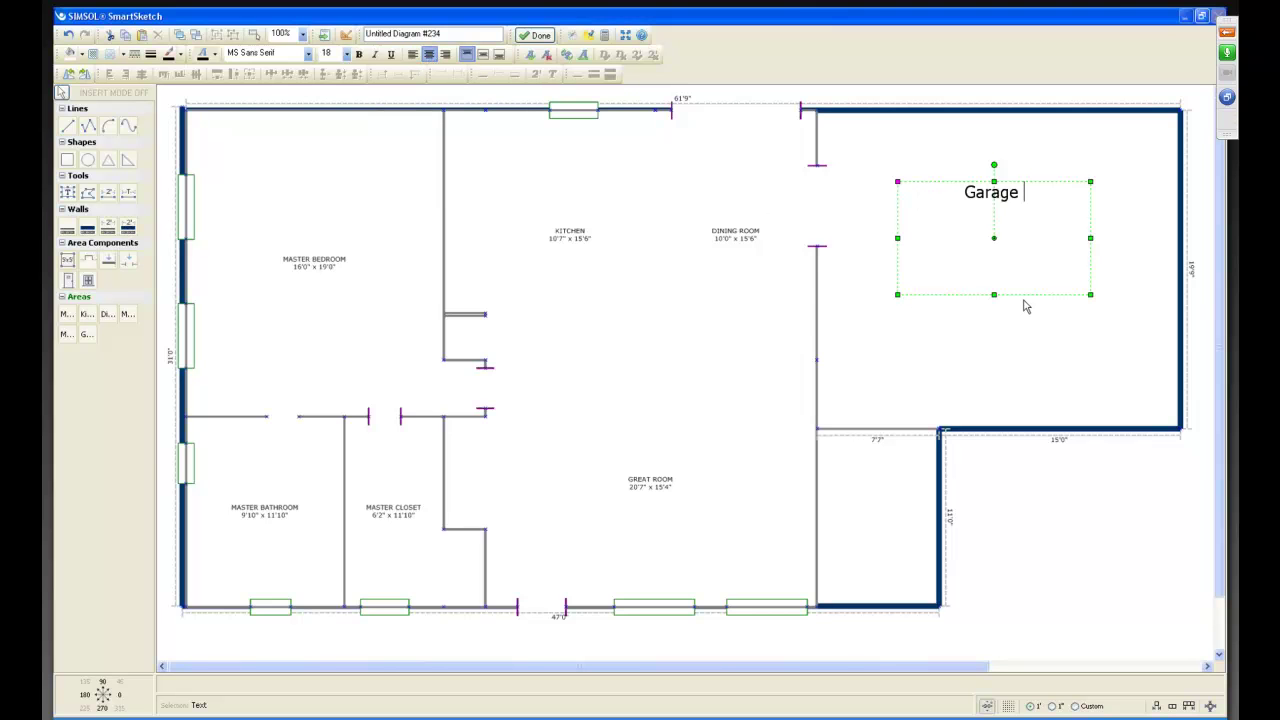
pyautogui.moveTo(995, 294); pyautogui.dragTo(1032, 273)
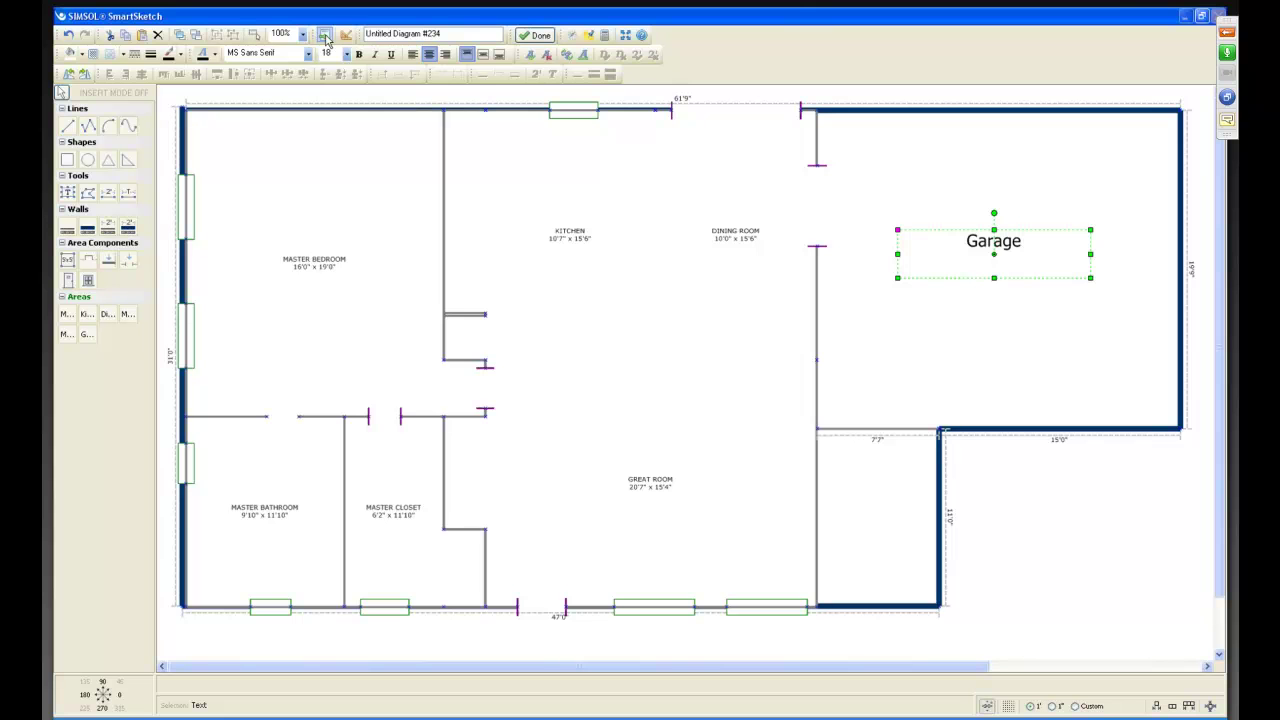
pyautogui.click(536, 36)
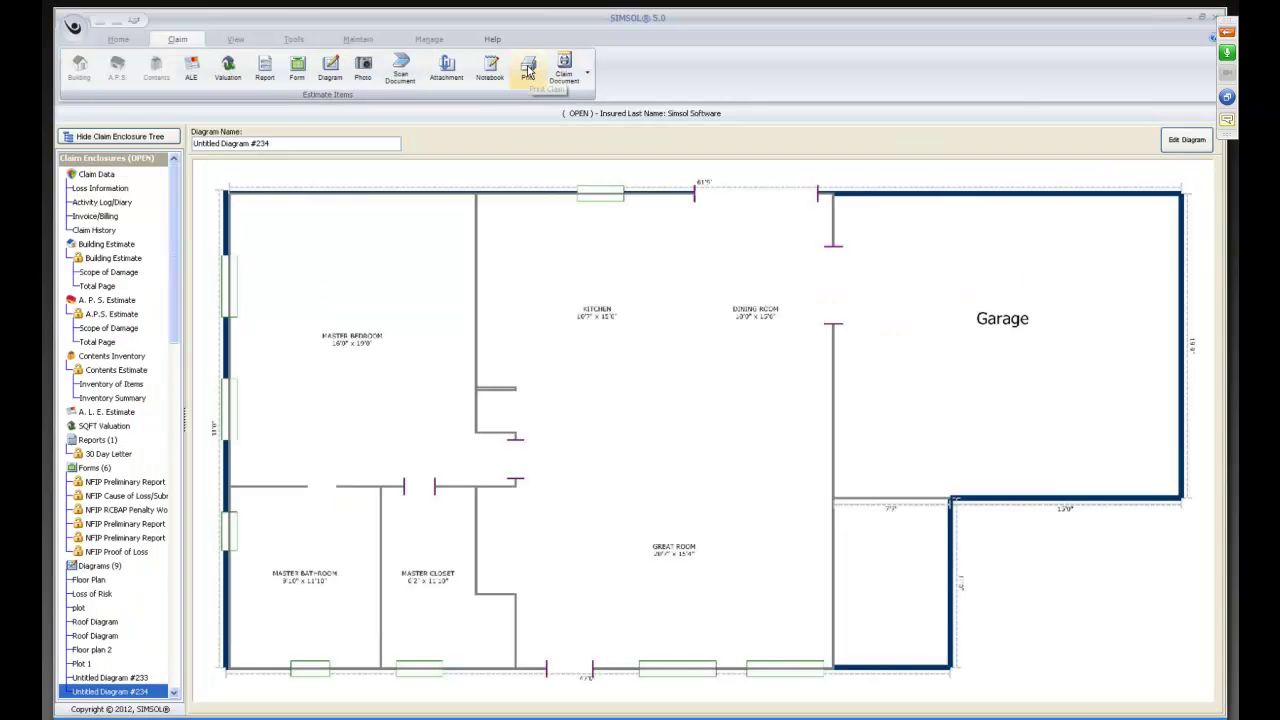
# Step: Open the claim's print setup and add Untitled Diagram #234 to the selected print items
pyautogui.click(531, 86)
pyautogui.click(445, 404)
pyautogui.scroll(-3, 442, 401)
pyautogui.moveTo(385, 306); pyautogui.dragTo(518, 291)
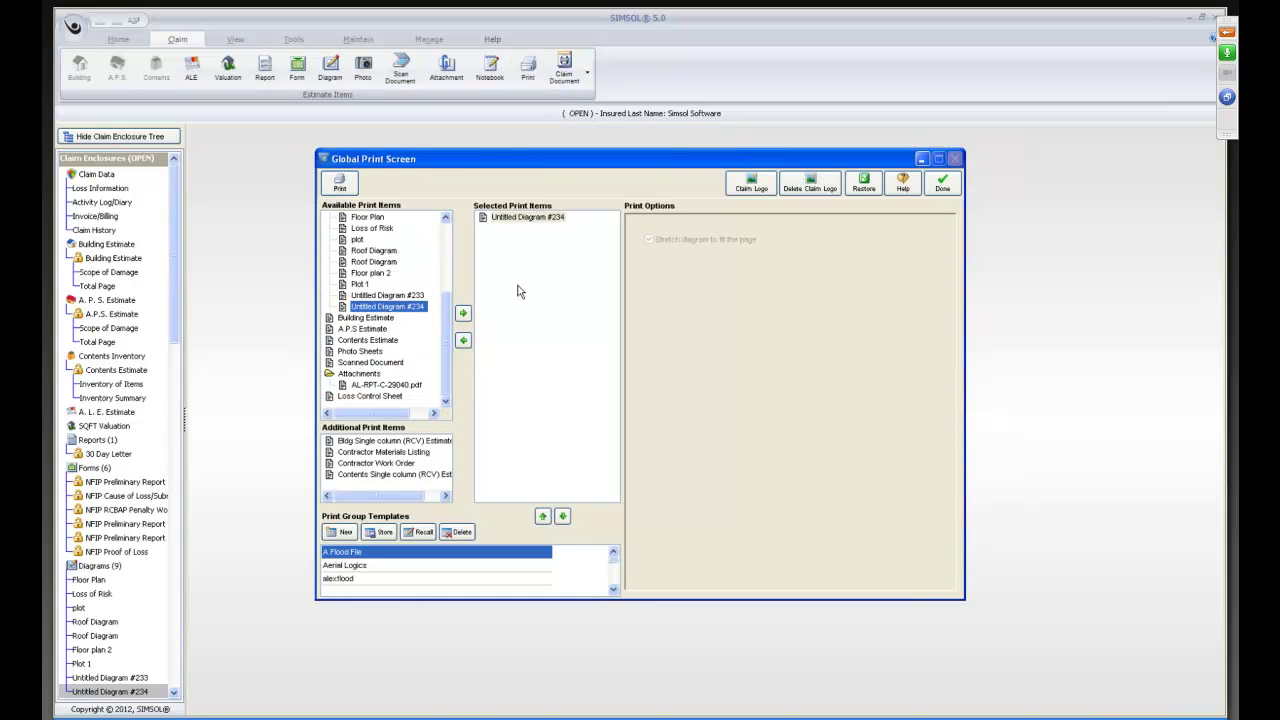
# Step: Print the selected diagram to the Adobe PDF printer, saving it as ReportPrinter Report on the Desktop over the existing file, and review the printed floor plan
pyautogui.click(340, 182)
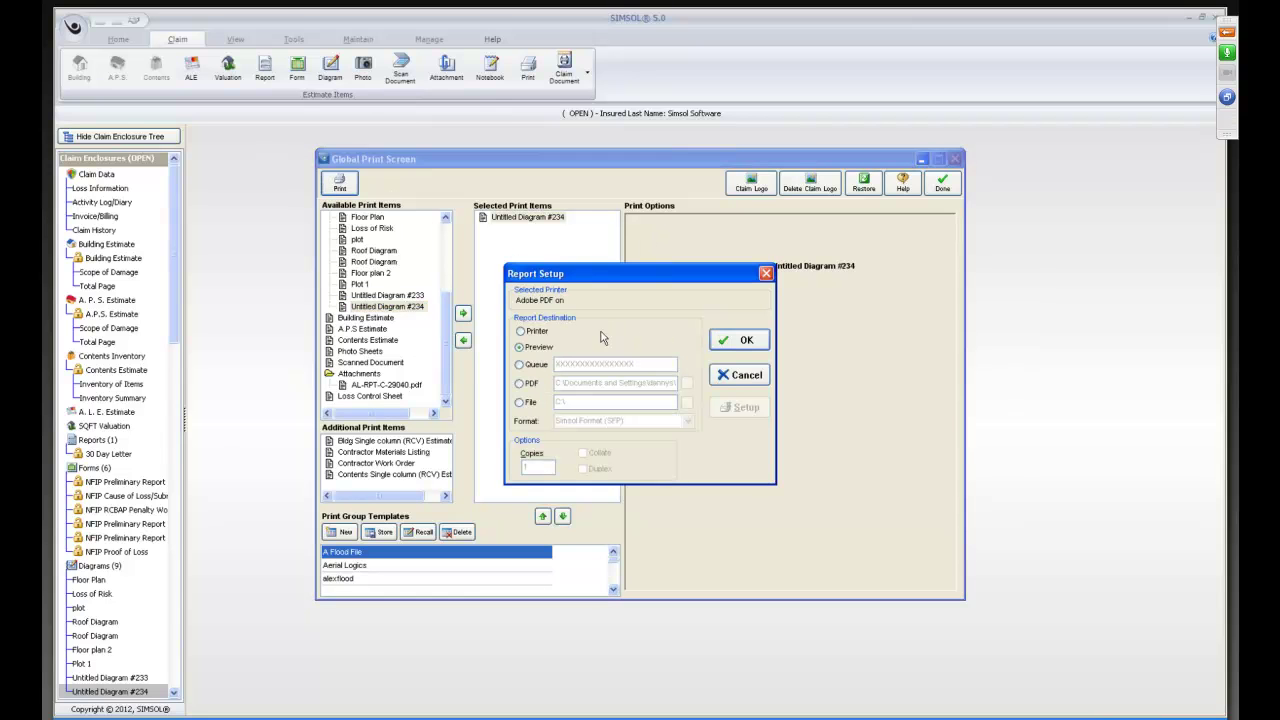
pyautogui.click(536, 333)
pyautogui.click(729, 342)
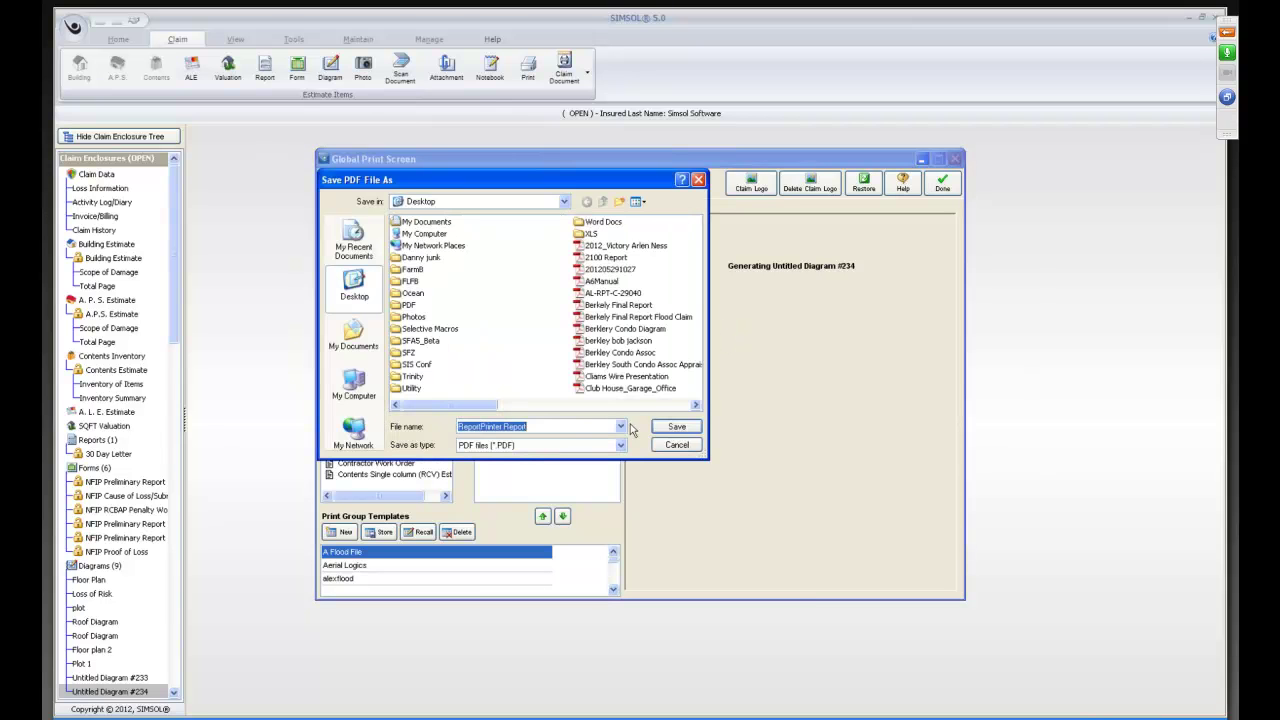
pyautogui.click(670, 427)
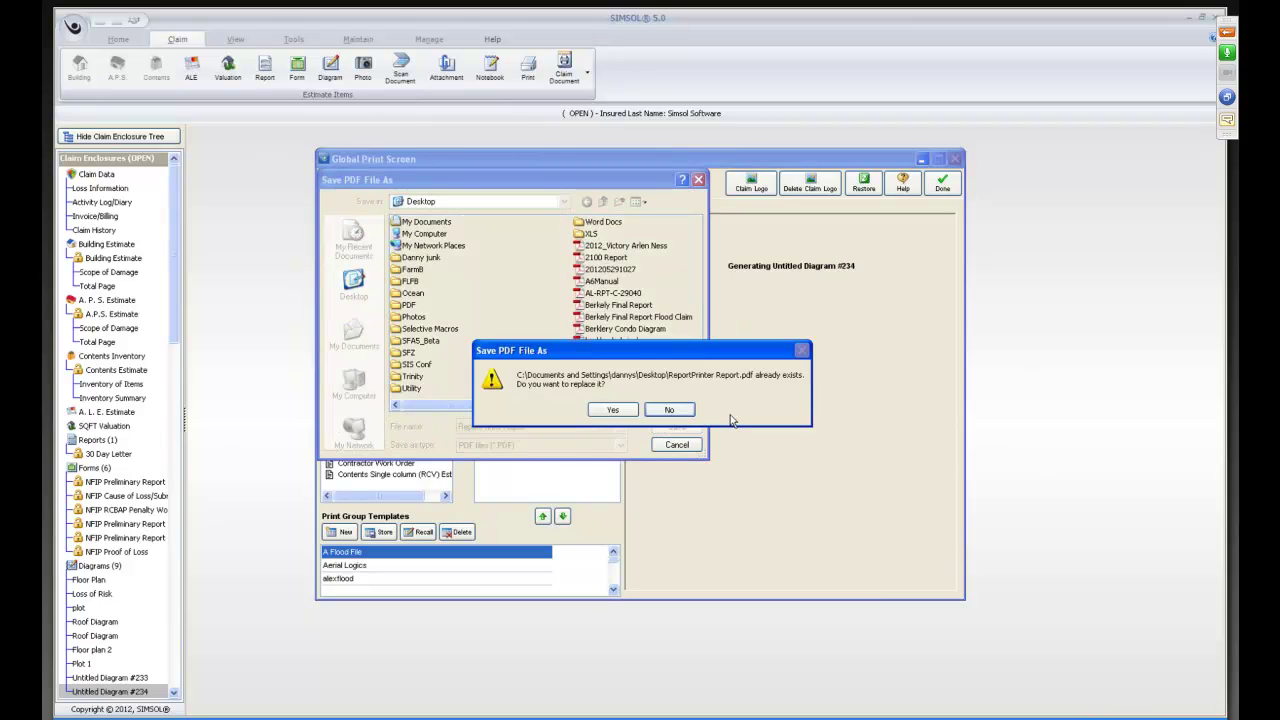
pyautogui.click(613, 410)
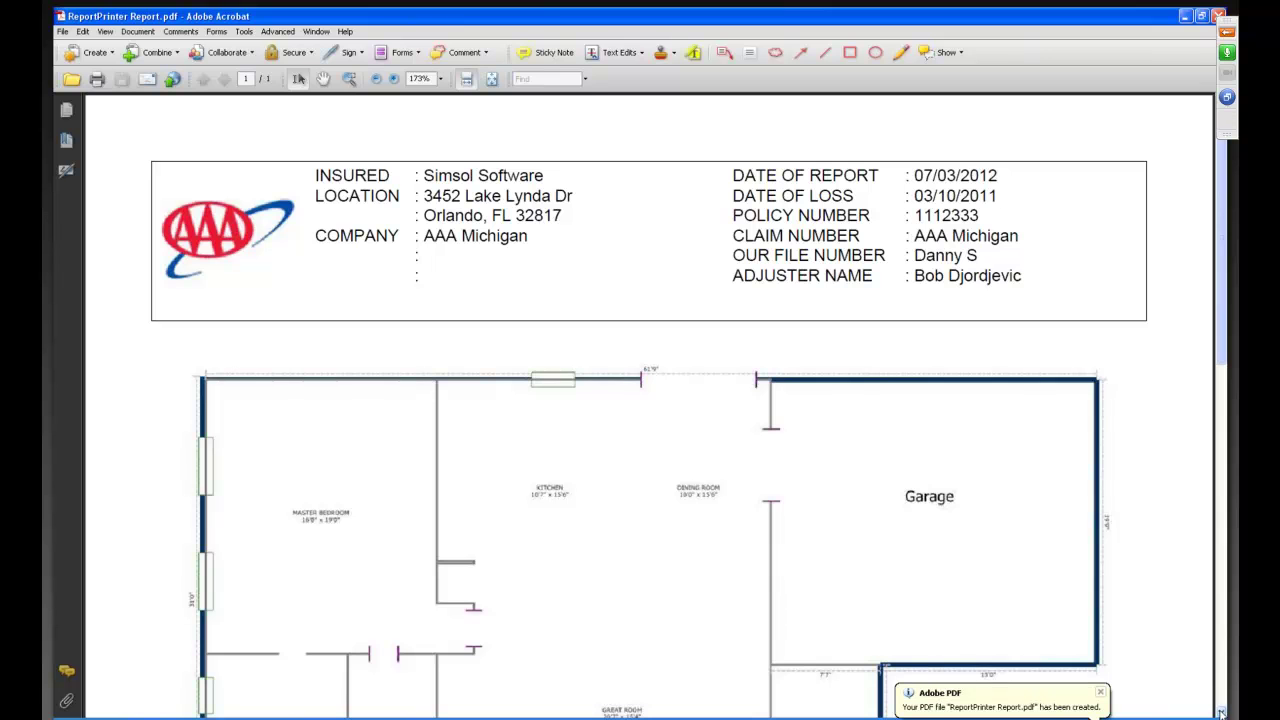
pyautogui.scroll(-5, 1129, 354)
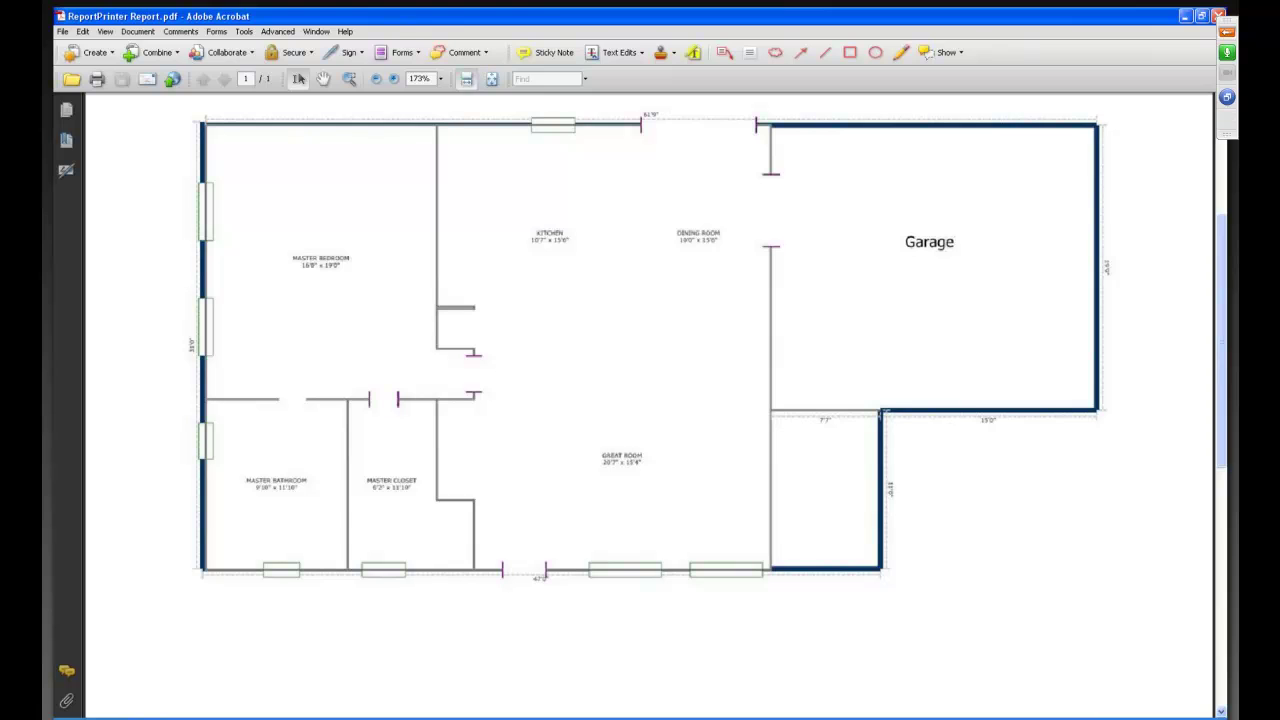
pyautogui.scroll(1, 640, 350)
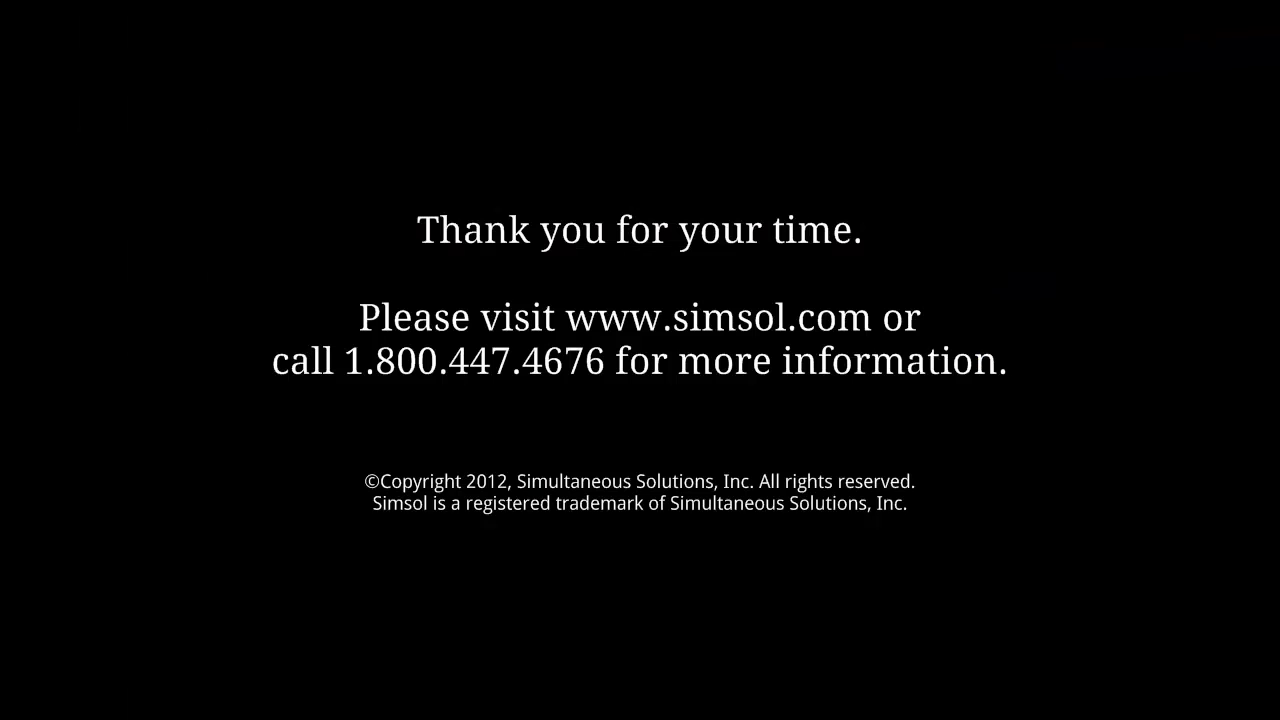